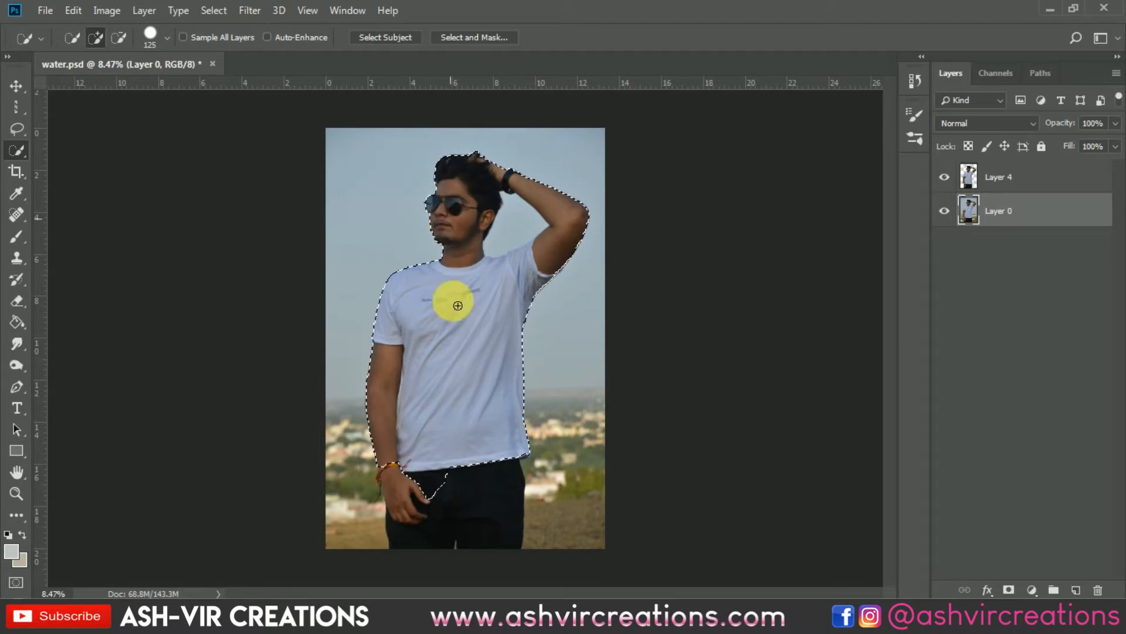
Extend the quick selection over the man's trousers and subtract the background gap between his neck and raised arm
{"action": "left_click_drag", "start_coordinate": [485, 473], "coordinate": [423, 495]}
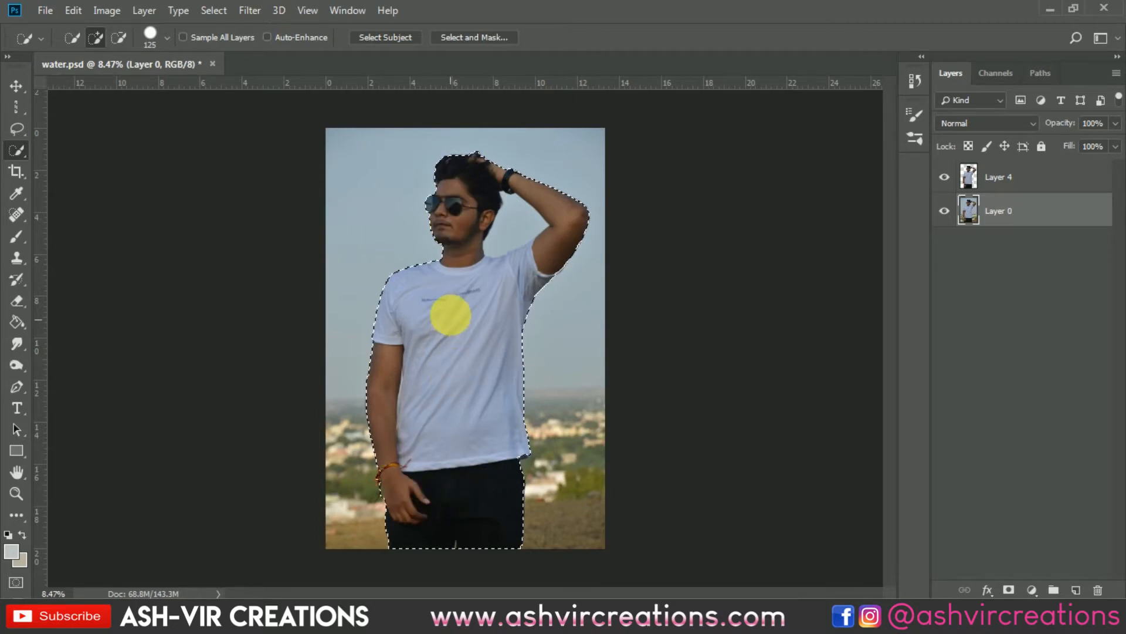
{"action": "scroll", "coordinate": [521, 221], "scroll_direction": "up", "scroll_amount": 1}
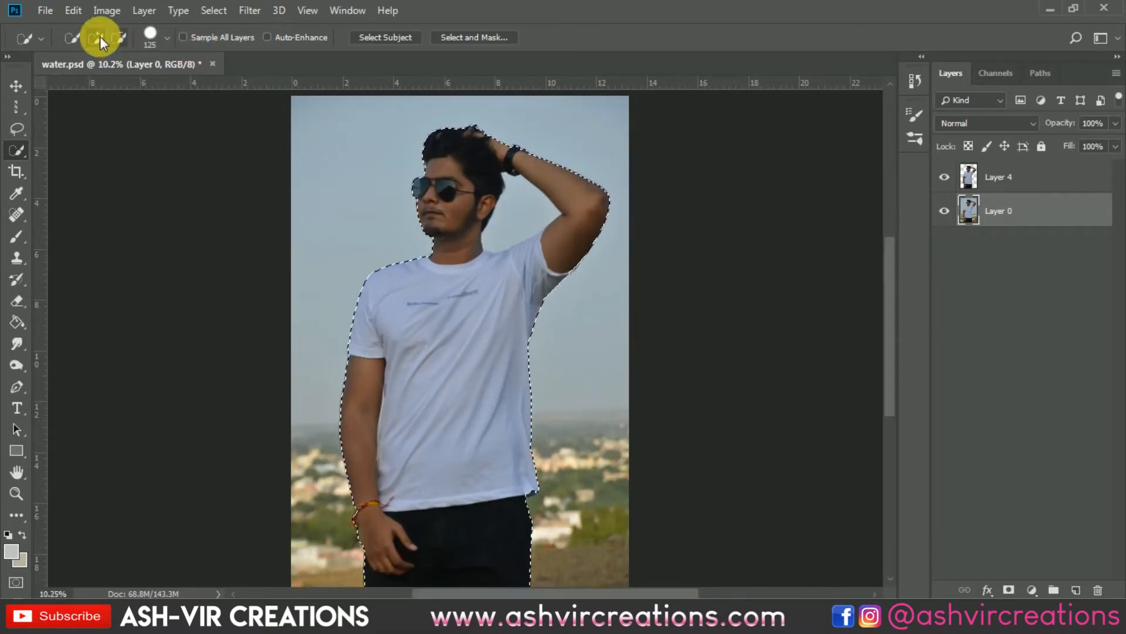
{"action": "left_click", "coordinate": [120, 37]}
{"action": "left_click_drag", "start_coordinate": [515, 213], "coordinate": [532, 218]}
Copy the selected man to a new layer and hide the original photo on Layer 0
{"action": "right_click", "coordinate": [471, 263]}
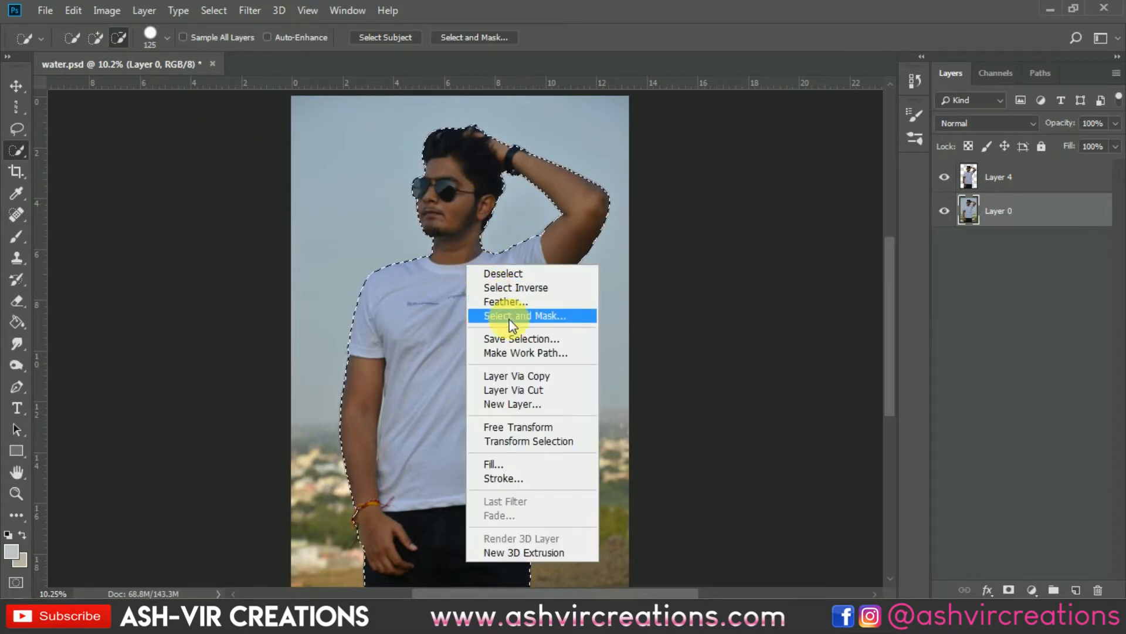
{"action": "left_click", "coordinate": [533, 375]}
{"action": "left_click", "coordinate": [944, 246]}
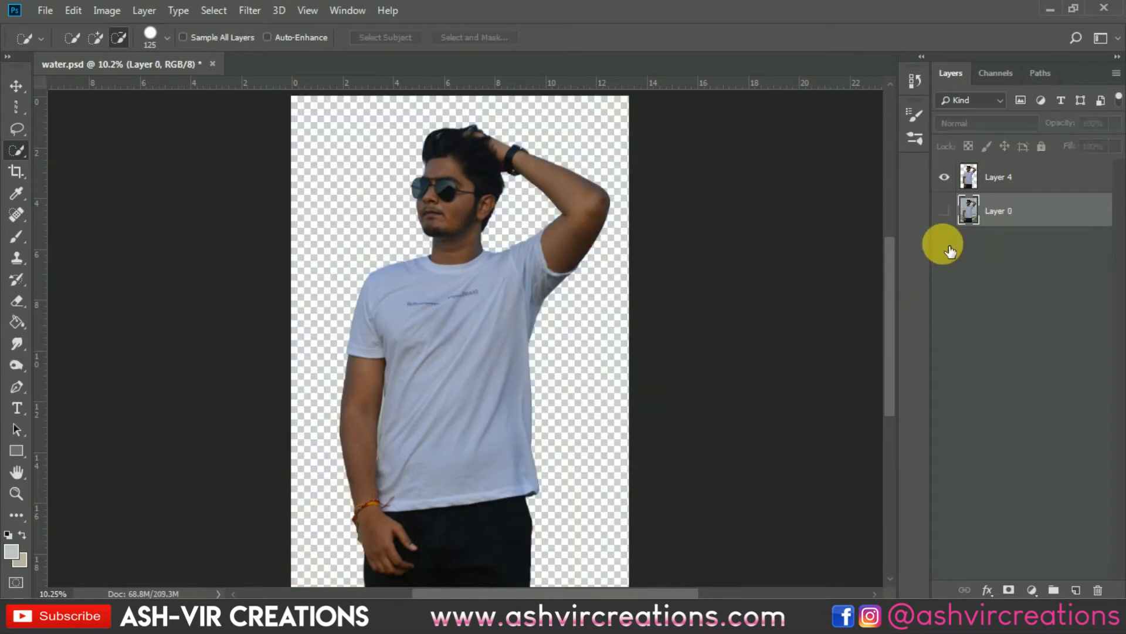
{"action": "key", "text": "v"}
{"action": "scroll", "coordinate": [610, 269], "scroll_direction": "down", "scroll_amount": 2}
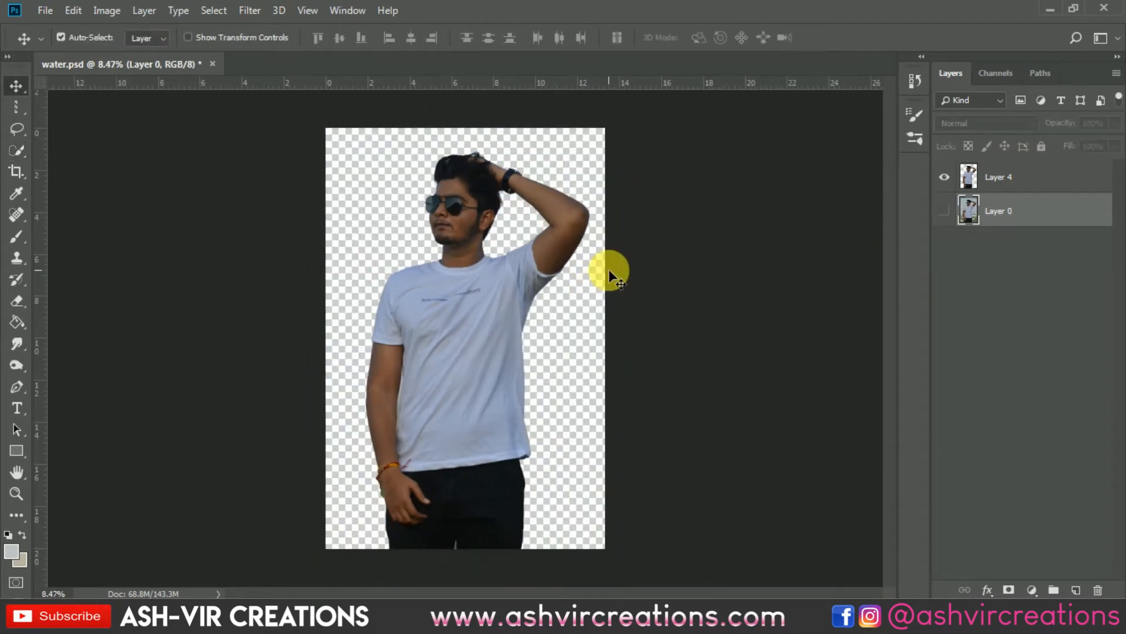
Open the Unsplash sea photo from a Desktop folder as a separate document
{"action": "left_click", "coordinate": [40, 11]}
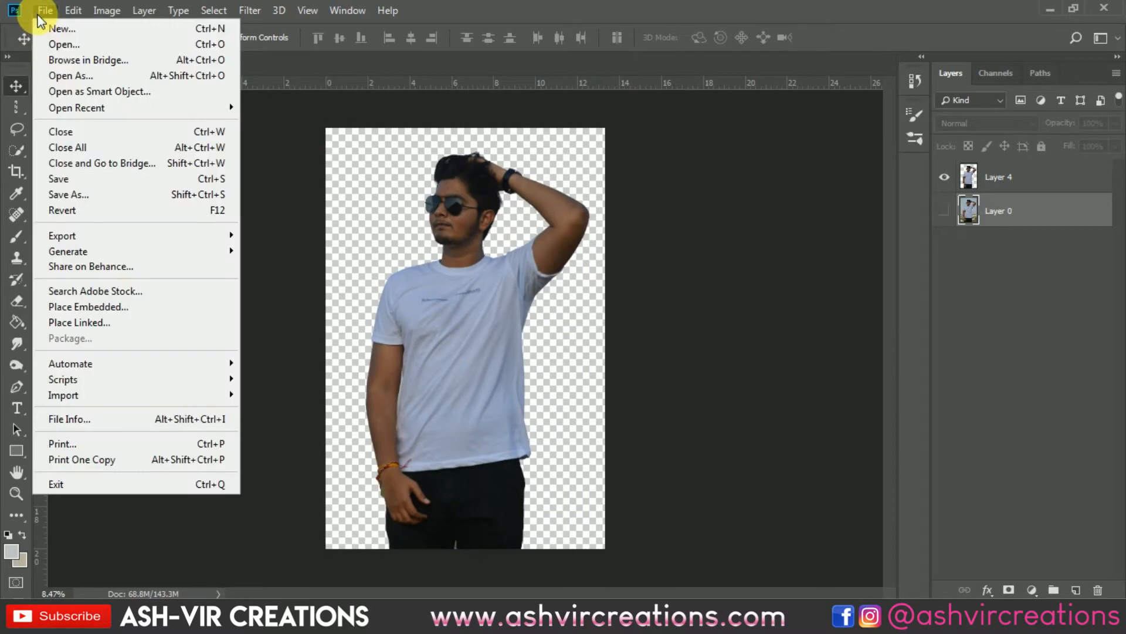
{"action": "left_click", "coordinate": [61, 43]}
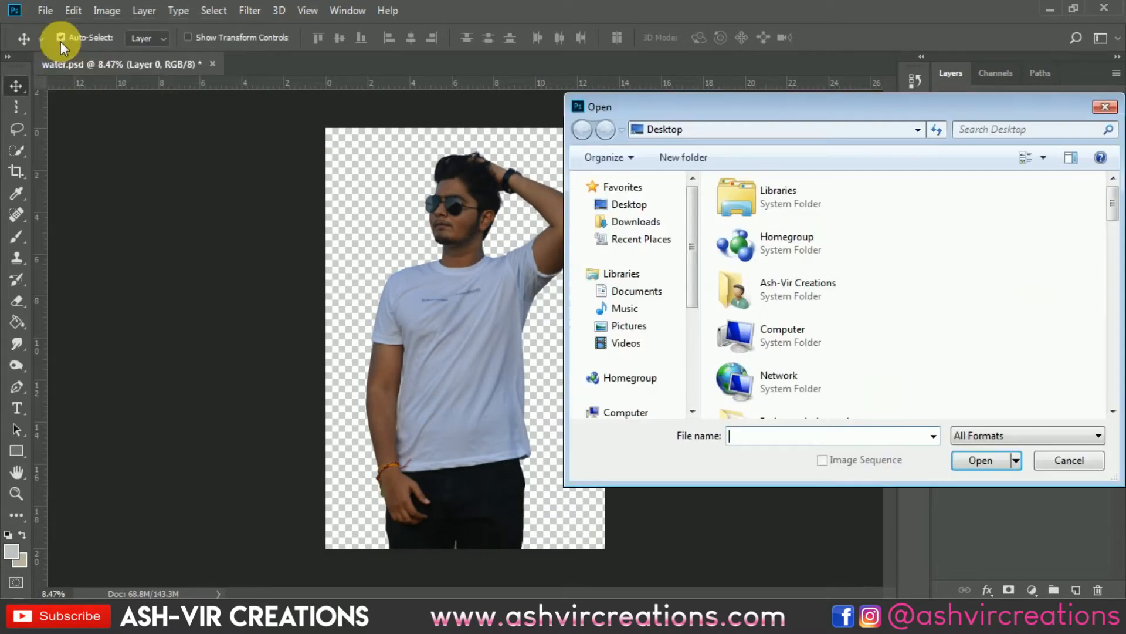
{"action": "scroll", "coordinate": [1044, 267], "scroll_direction": "down", "scroll_amount": 3}
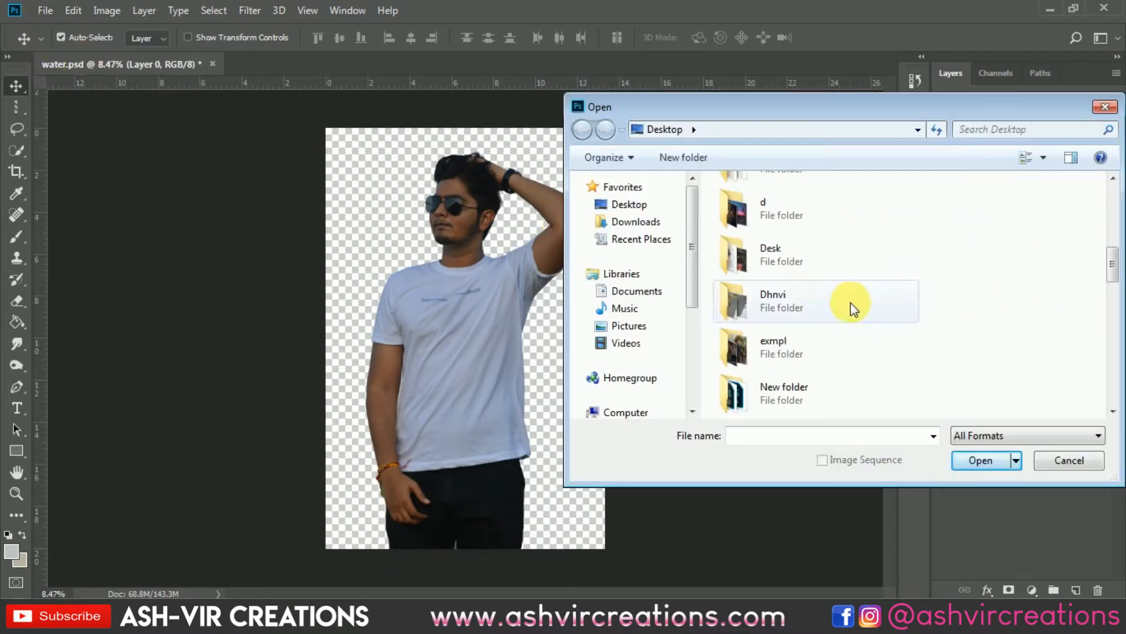
{"action": "scroll", "coordinate": [850, 305], "scroll_direction": "down", "scroll_amount": 2}
{"action": "double_click", "coordinate": [792, 338]}
{"action": "double_click", "coordinate": [765, 204]}
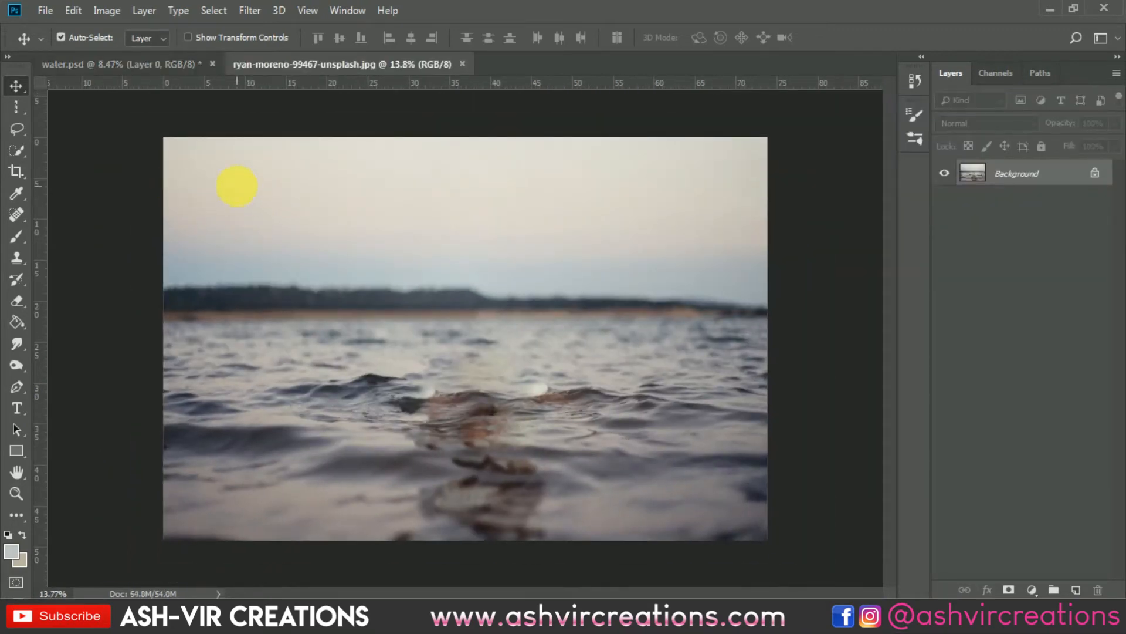
Bring the sea photo into water.psd behind the cutout man, close its source document and move it down behind his torso
{"action": "left_click_drag", "start_coordinate": [171, 68], "coordinate": [403, 227]}
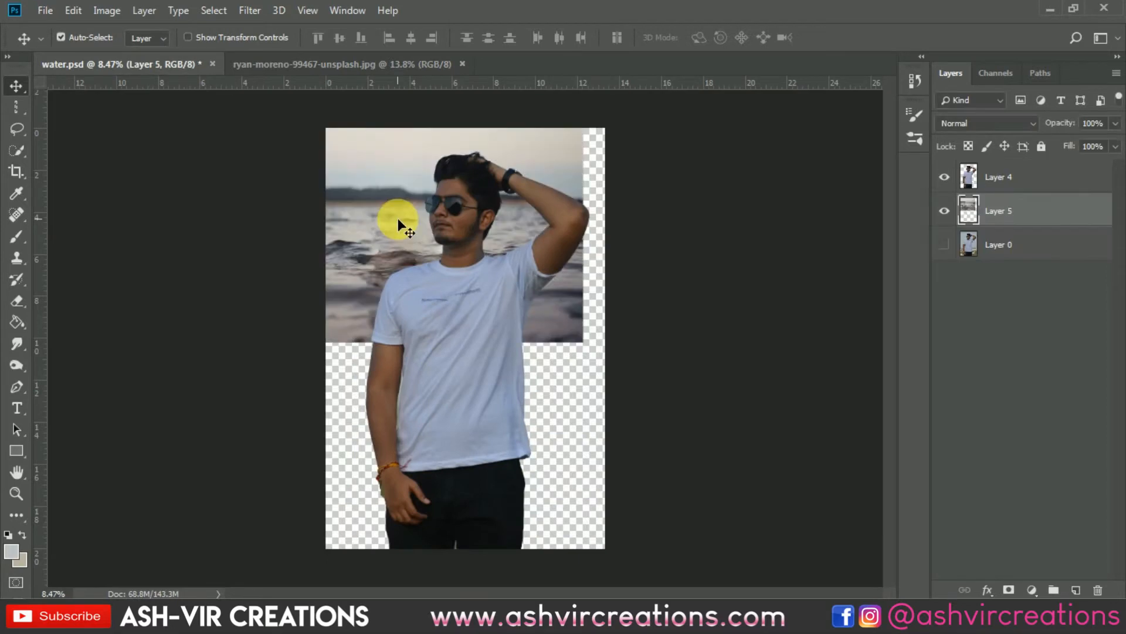
{"action": "left_click", "coordinate": [462, 64]}
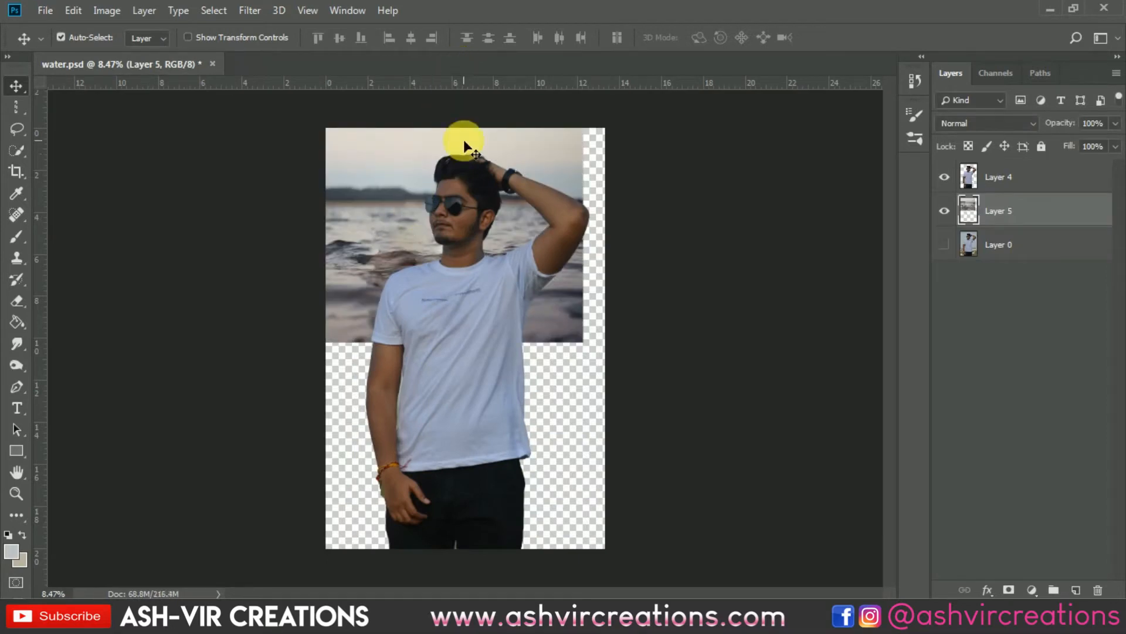
{"action": "key", "text": "ctrl+minus"}
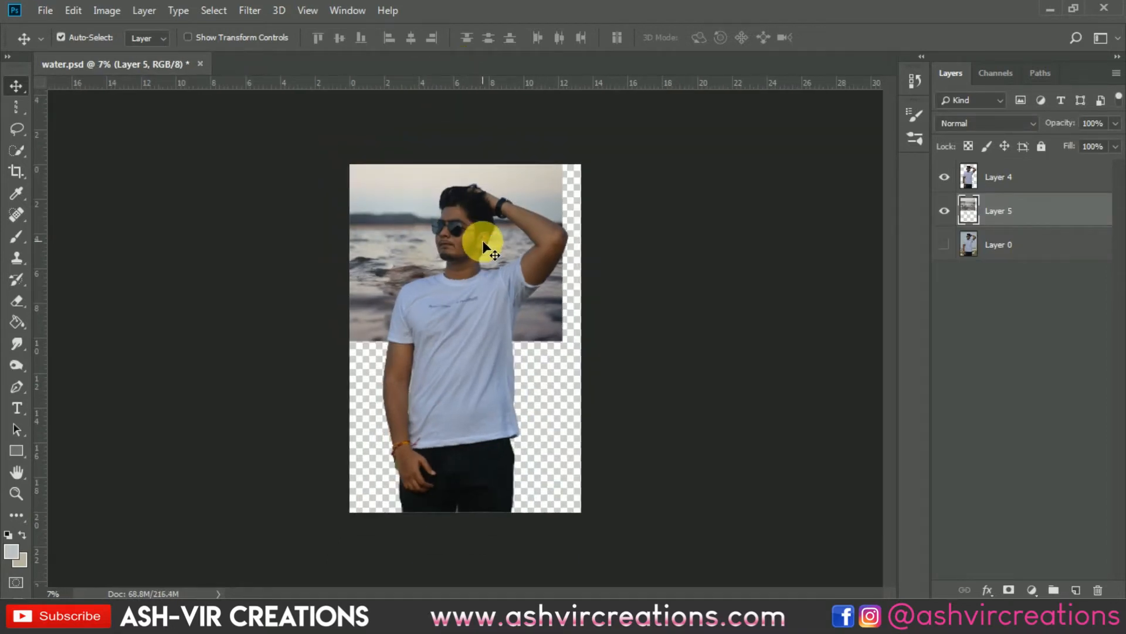
{"action": "left_click_drag", "start_coordinate": [427, 256], "coordinate": [477, 292]}
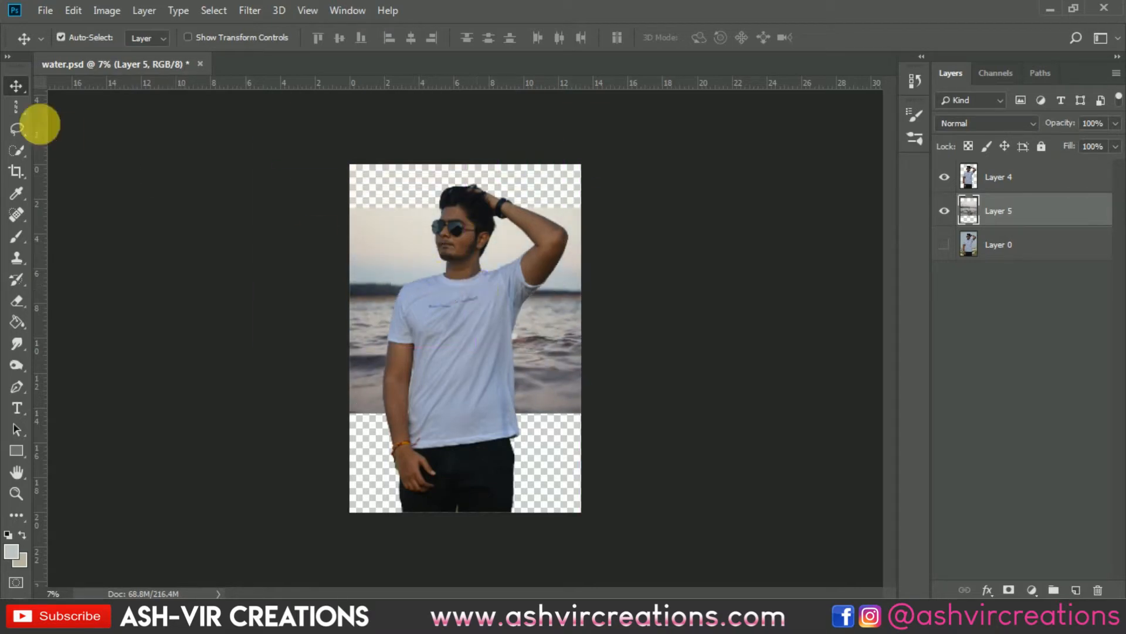
Enlarge the canvas on all sides with the Crop tool into a wide landscape format around the man
{"action": "left_click", "coordinate": [16, 171]}
{"action": "left_click", "coordinate": [498, 218]}
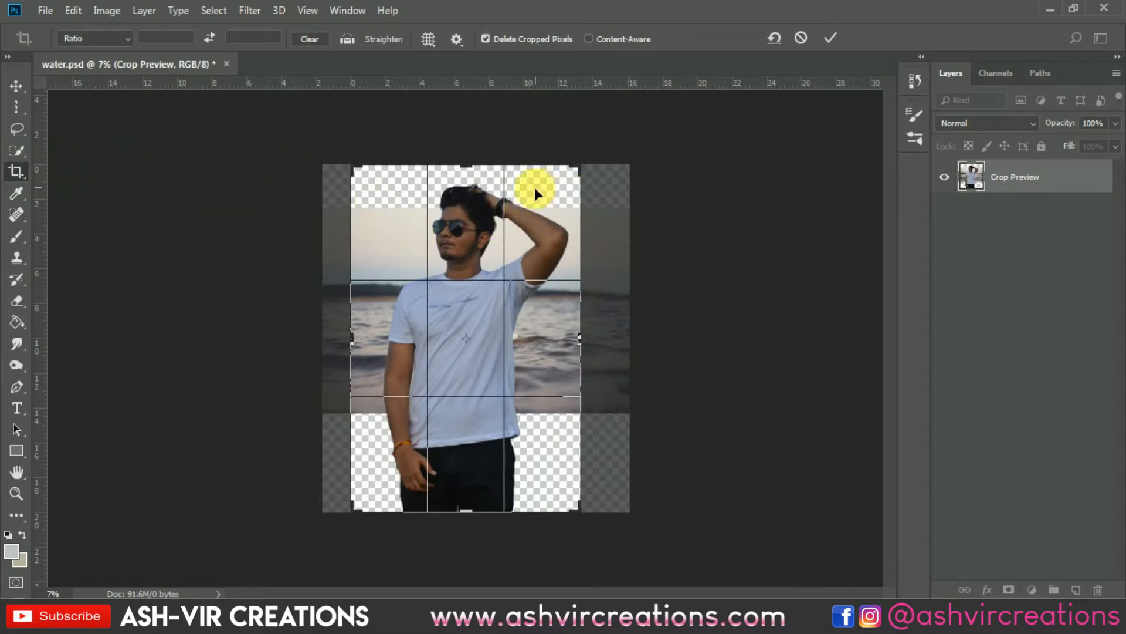
{"action": "left_click_drag", "start_coordinate": [580, 168], "coordinate": [648, 161]}
{"action": "left_click_drag", "start_coordinate": [284, 151], "coordinate": [213, 138]}
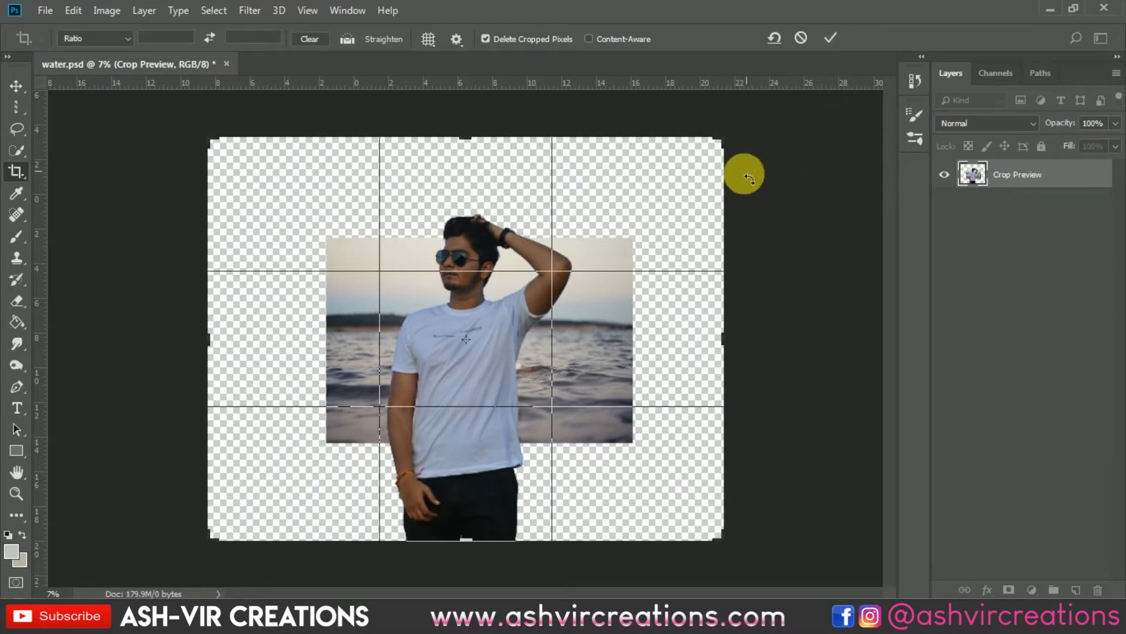
{"action": "left_click_drag", "start_coordinate": [723, 141], "coordinate": [751, 137]}
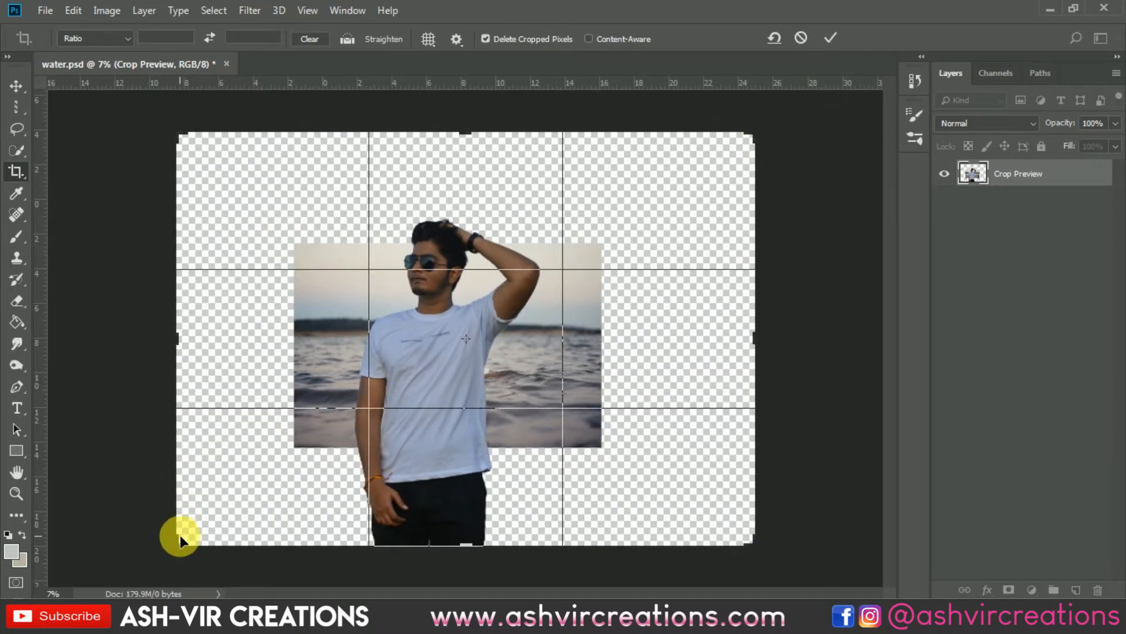
{"action": "left_click_drag", "start_coordinate": [178, 543], "coordinate": [112, 554]}
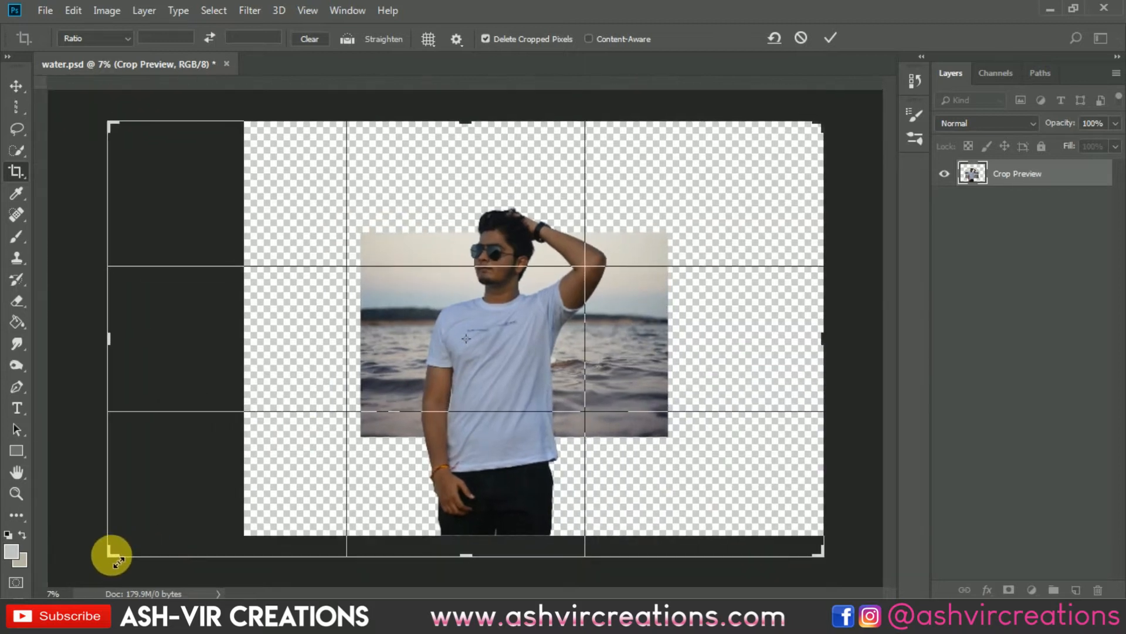
{"action": "left_click", "coordinate": [831, 37]}
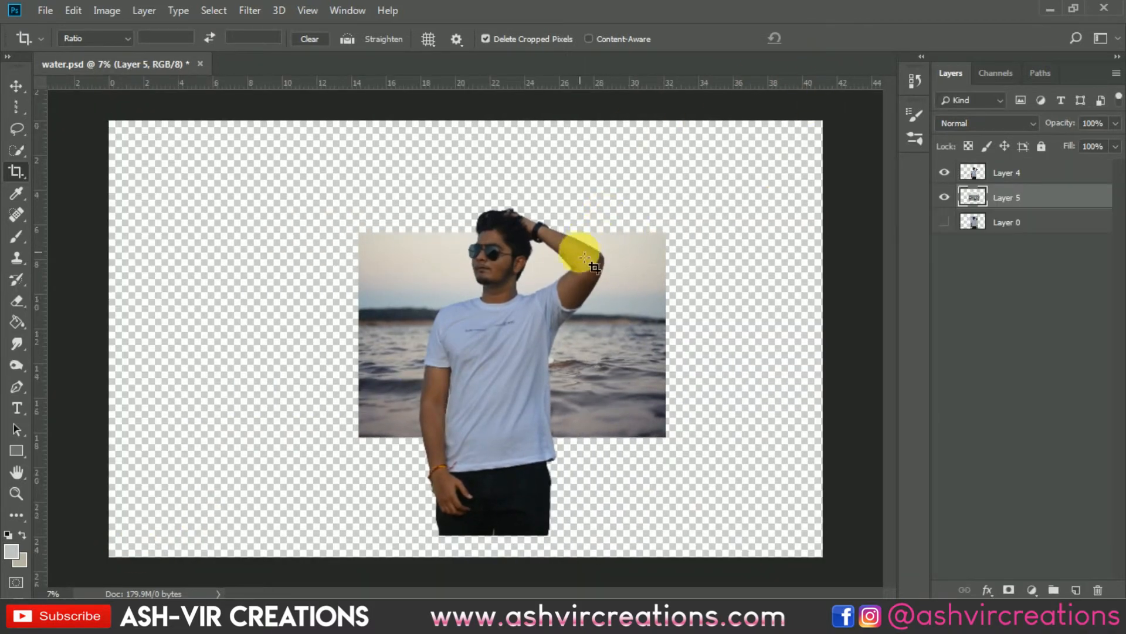
Scale the sea photo on Layer 5 to about 167% with Free Transform and place it behind the man
{"action": "key", "text": "v"}
{"action": "scroll", "coordinate": [509, 284], "scroll_direction": "up", "scroll_amount": 2}
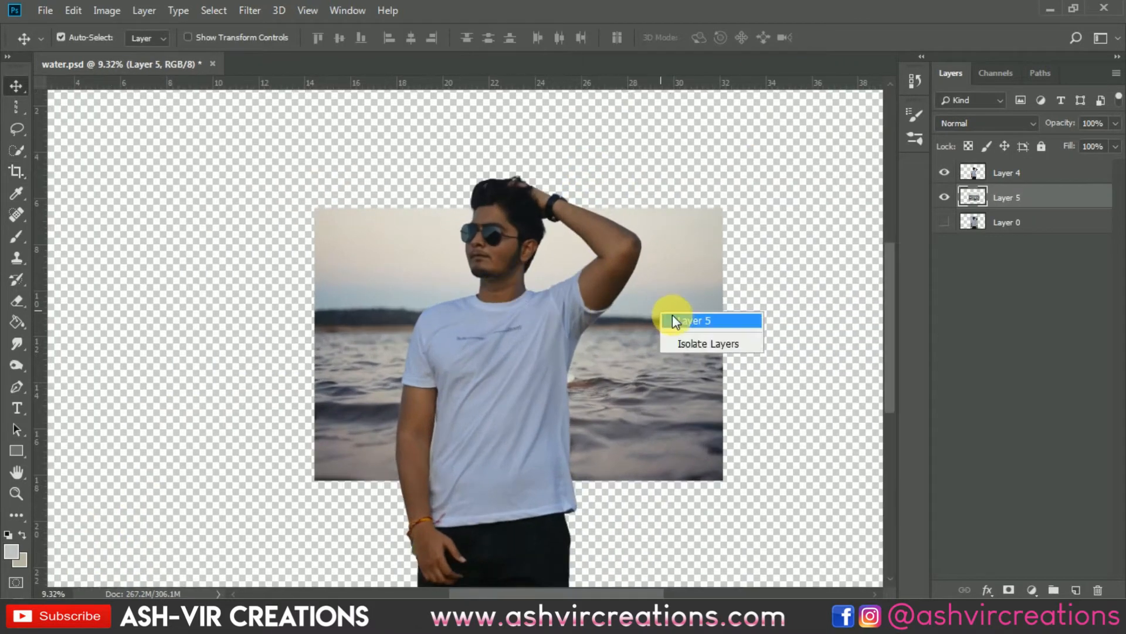
{"action": "scroll", "coordinate": [671, 312], "scroll_direction": "down", "scroll_amount": 2}
{"action": "key", "text": "ctrl"}
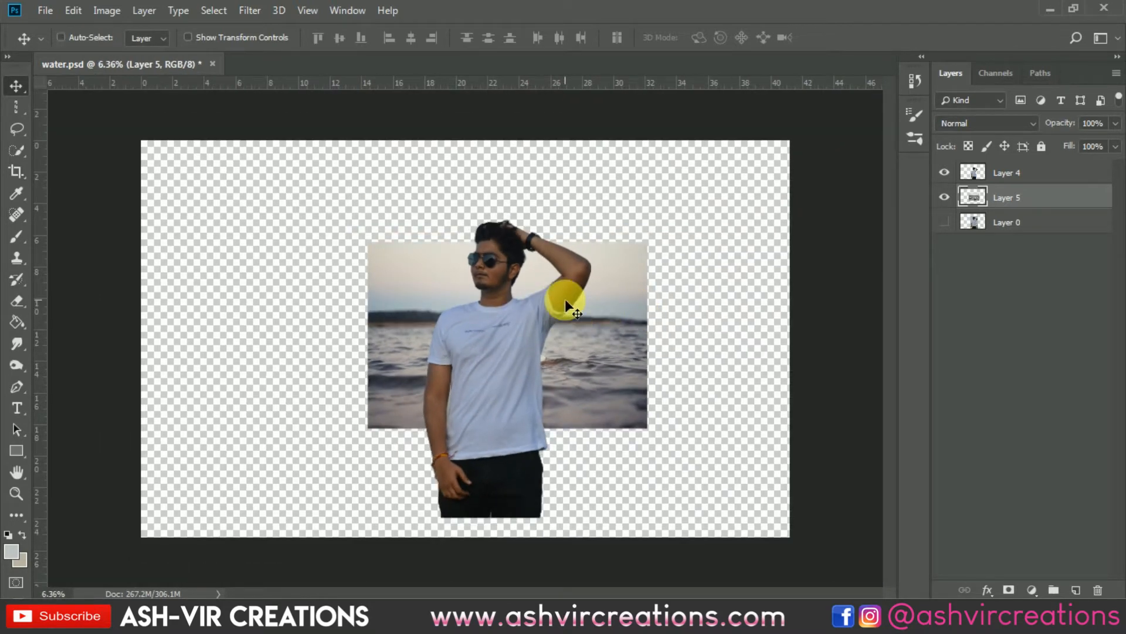
{"action": "key", "text": "ctrl+t"}
{"action": "left_click_drag", "start_coordinate": [649, 241], "coordinate": [822, 184]}
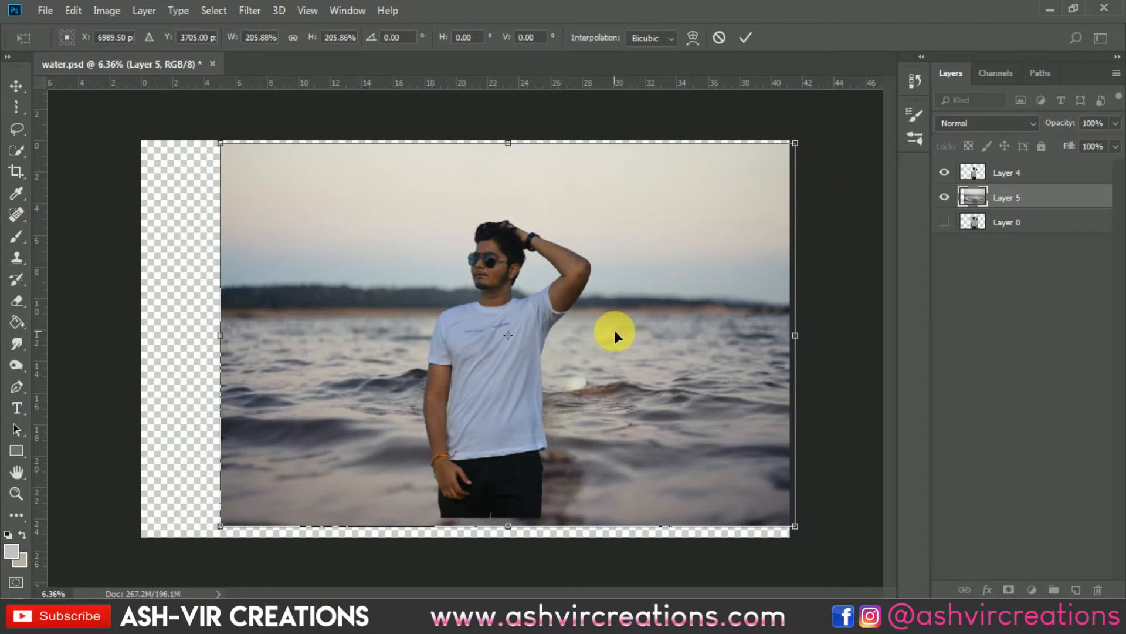
{"action": "left_click_drag", "start_coordinate": [793, 142], "coordinate": [759, 197]}
{"action": "left_click_drag", "start_coordinate": [644, 317], "coordinate": [609, 355]}
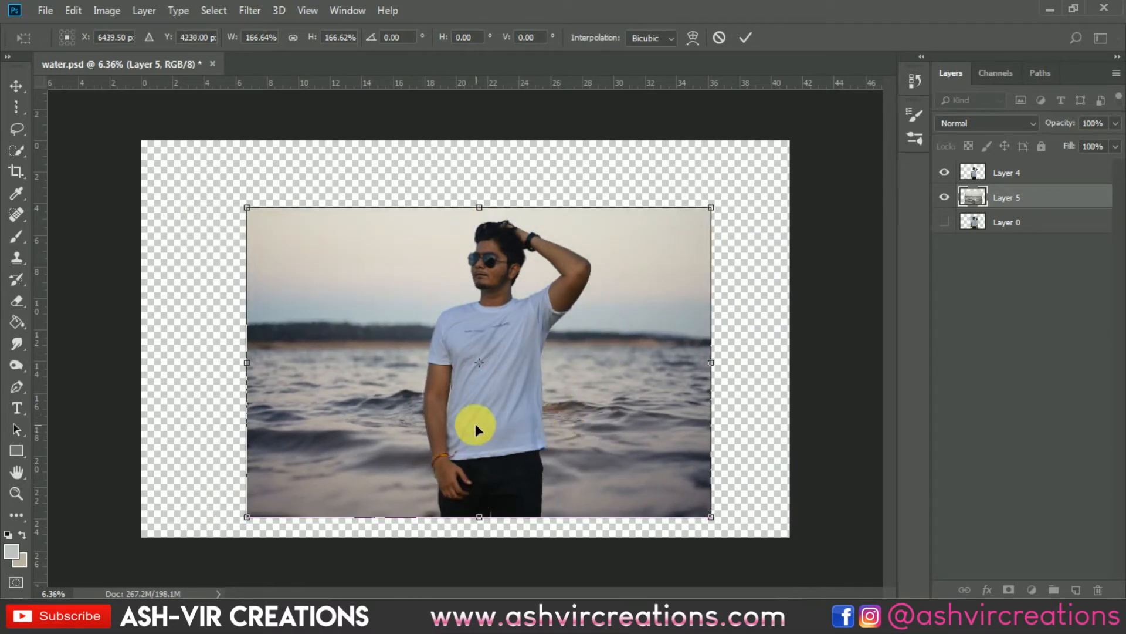
{"action": "left_click_drag", "start_coordinate": [569, 311], "coordinate": [599, 308]}
{"action": "key", "text": "Return"}
Scale the sea photo to 100.68% and move it down so its lower edge meets the bottom of the man's cutout
{"action": "scroll", "coordinate": [538, 281], "scroll_direction": "up", "scroll_amount": 3}
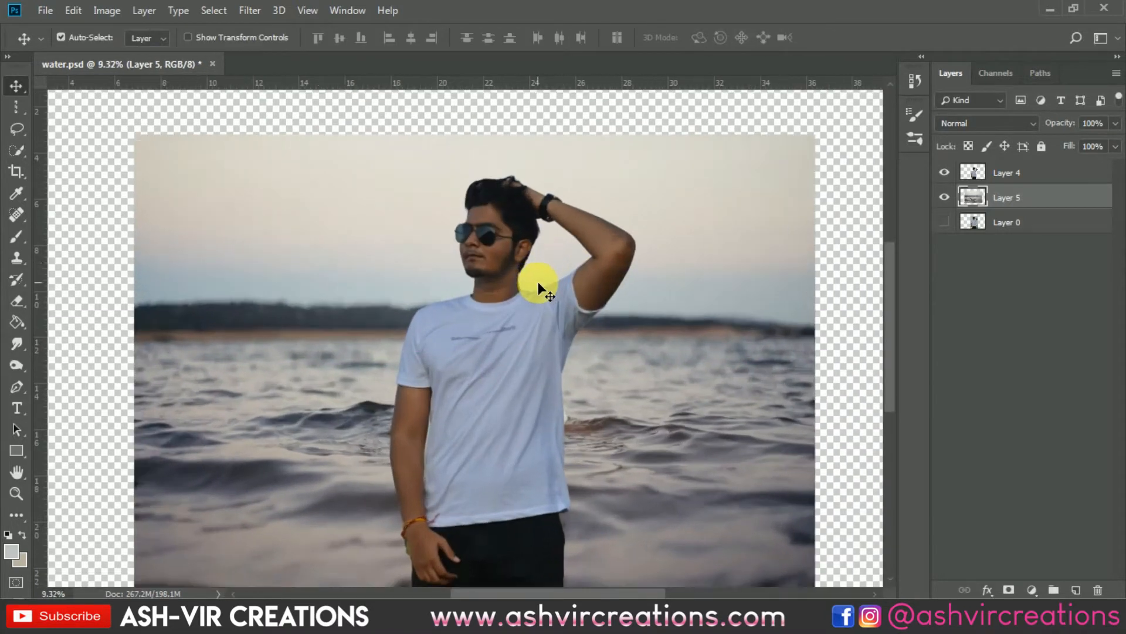
{"action": "scroll", "coordinate": [537, 282], "scroll_direction": "down", "scroll_amount": 2}
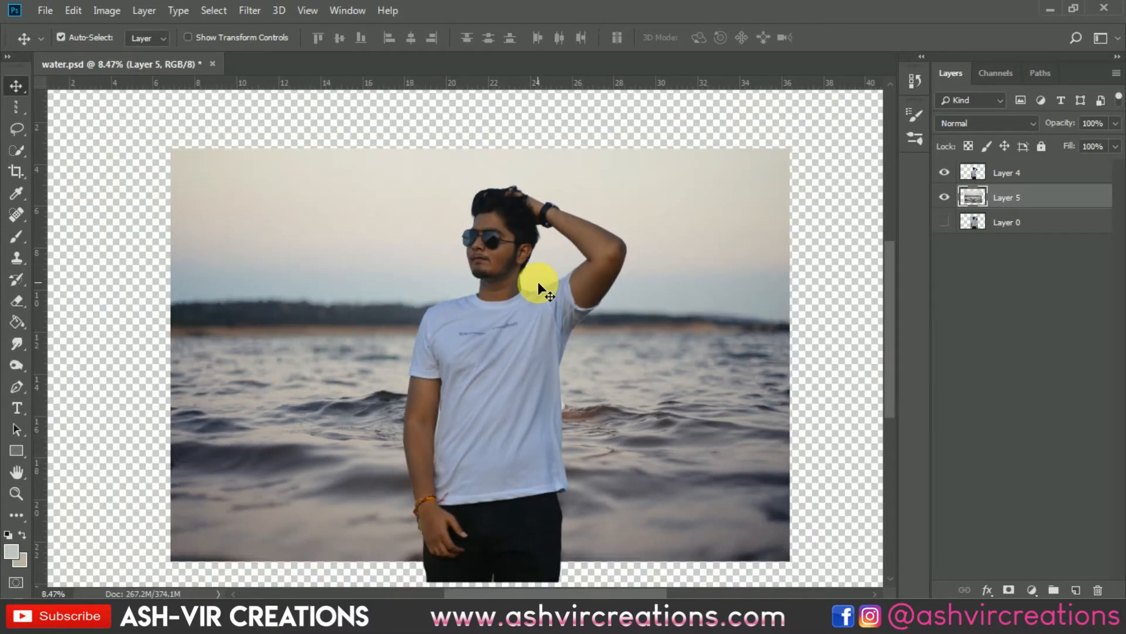
{"action": "key", "text": "ctrl+t"}
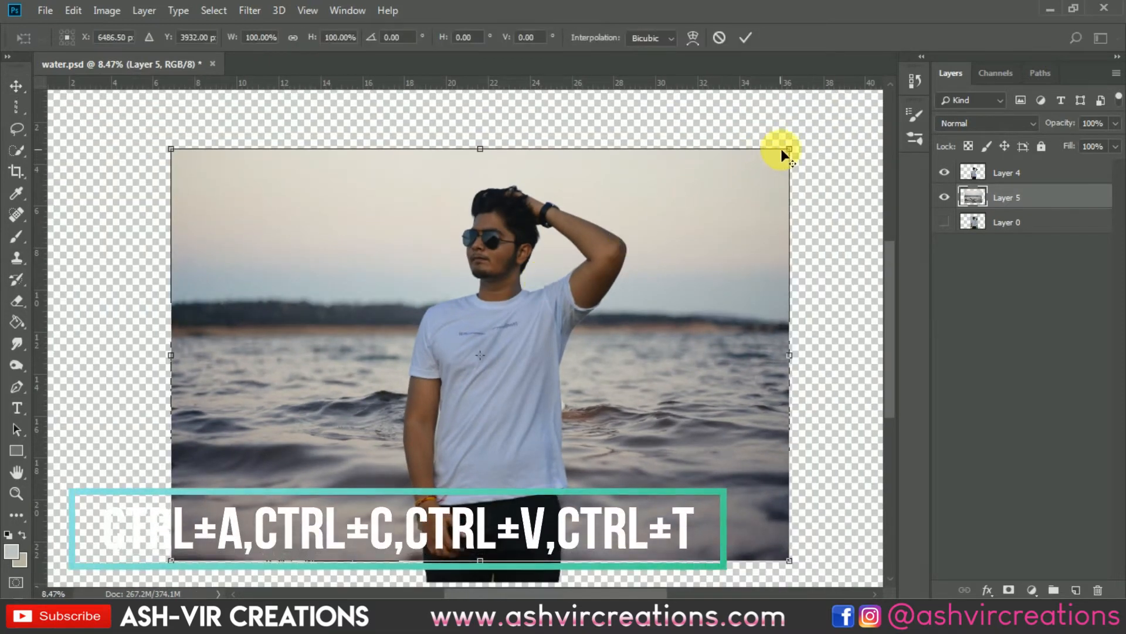
{"action": "mouse_move", "coordinate": [793, 155]}
{"action": "left_mouse_down"}
{"action": "mouse_move", "coordinate": [752, 166]}
{"action": "mouse_move", "coordinate": [854, 116]}
{"action": "mouse_move", "coordinate": [791, 147]}
{"action": "left_mouse_up"}
{"action": "scroll", "coordinate": [585, 273], "scroll_direction": "down", "scroll_amount": 1}
{"action": "scroll", "coordinate": [565, 272], "scroll_direction": "up", "scroll_amount": 2}
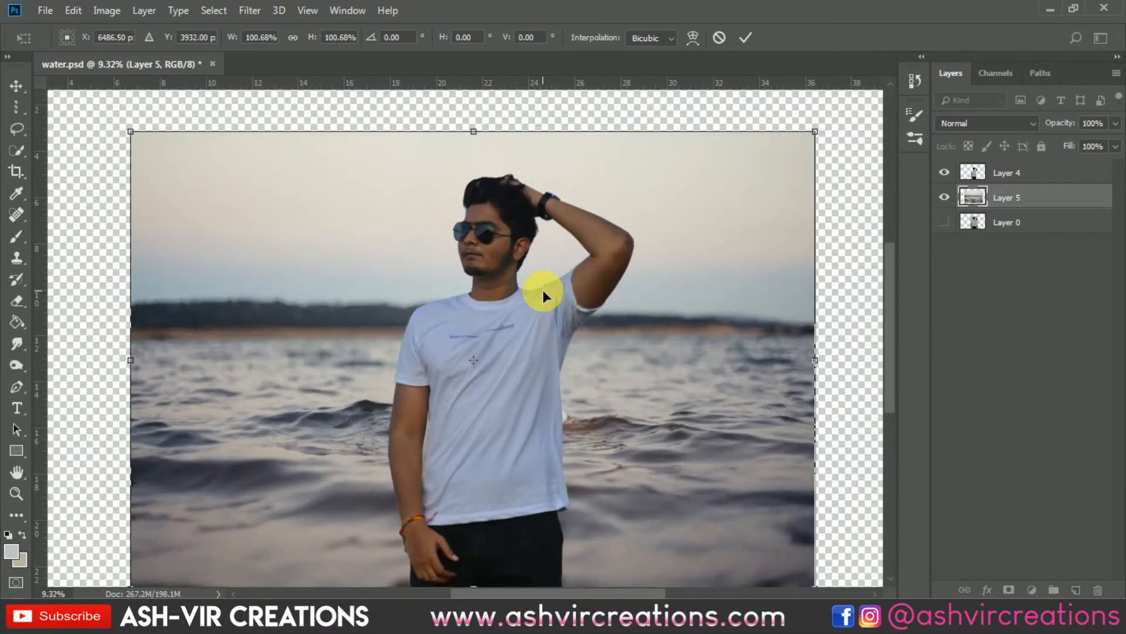
{"action": "scroll", "coordinate": [544, 290], "scroll_direction": "down", "scroll_amount": 1}
{"action": "left_click_drag", "start_coordinate": [591, 332], "coordinate": [614, 392]}
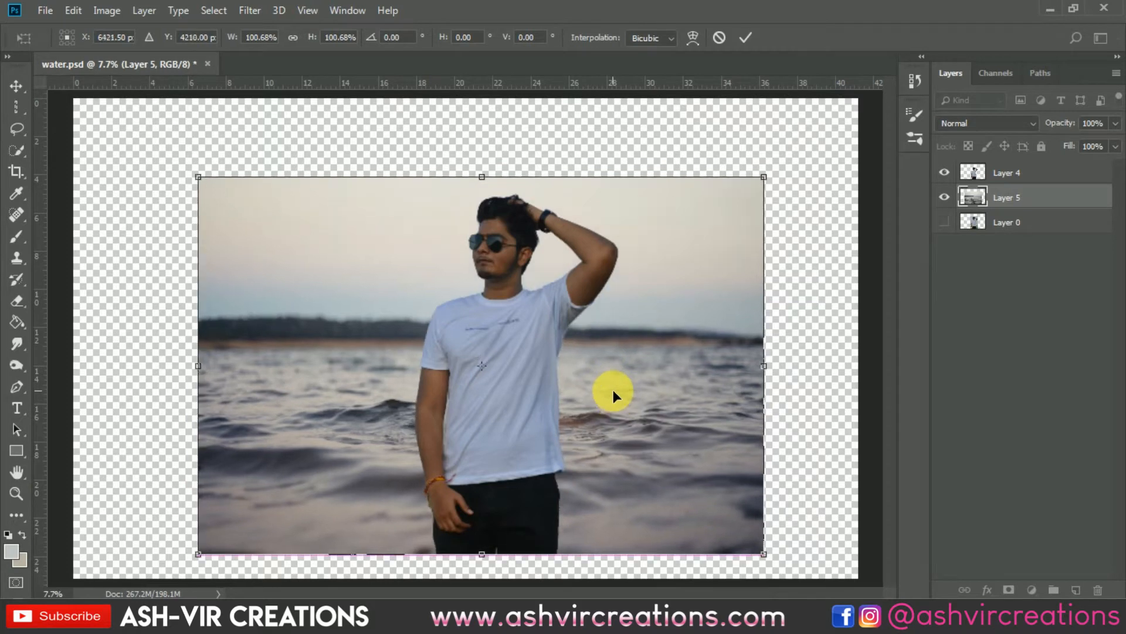
{"action": "key", "text": "Return"}
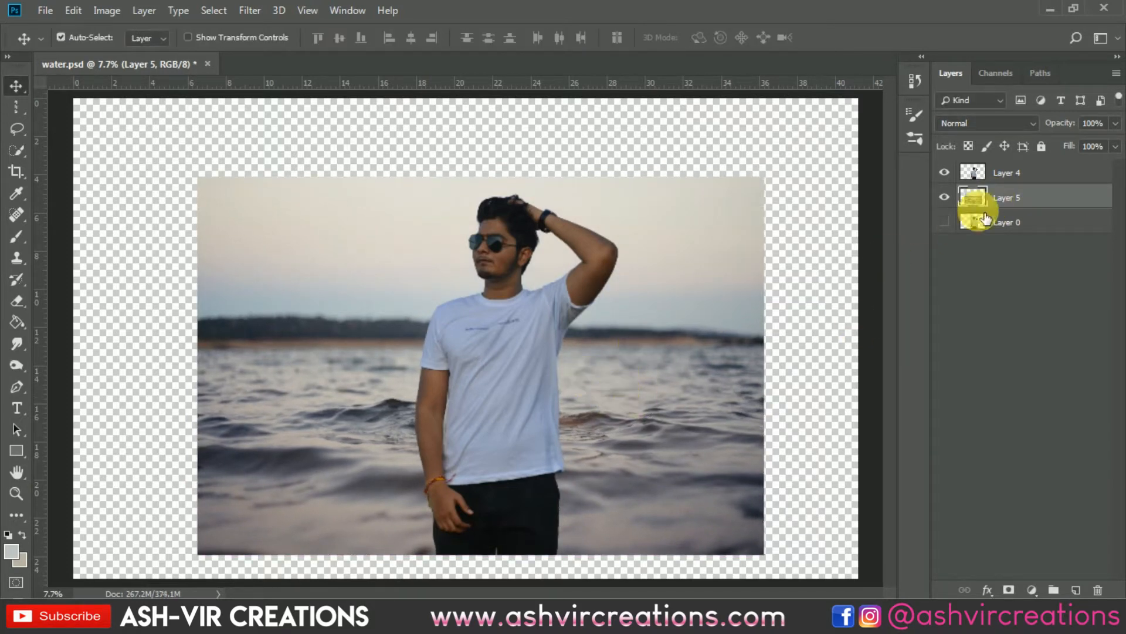
Lower the opacity of the man's cutout on Layer 4 to 47%
{"action": "left_click", "coordinate": [1000, 176]}
{"action": "left_click_drag", "start_coordinate": [1059, 123], "coordinate": [1029, 132]}
{"action": "scroll", "coordinate": [516, 422], "scroll_direction": "up", "scroll_amount": 1}
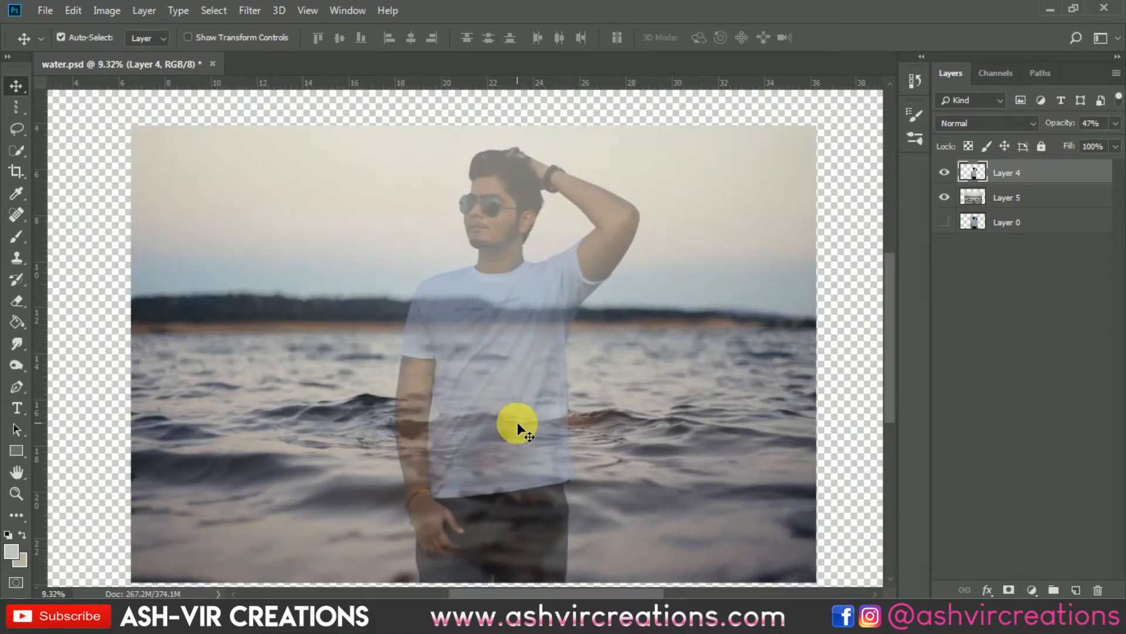
{"action": "scroll", "coordinate": [520, 424], "scroll_direction": "up", "scroll_amount": 1}
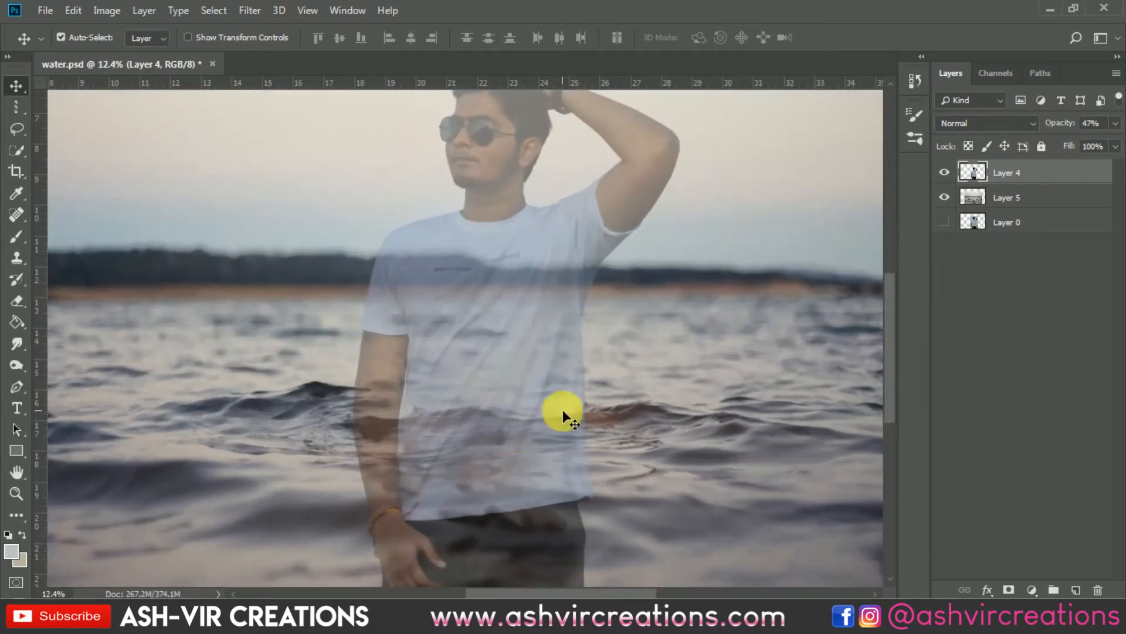
Move the sea photo on Layer 5 up slightly so the central wave crosses the man's waist
{"action": "left_click_drag", "start_coordinate": [591, 415], "coordinate": [641, 364]}
{"action": "scroll", "coordinate": [643, 350], "scroll_direction": "down", "scroll_amount": 1}
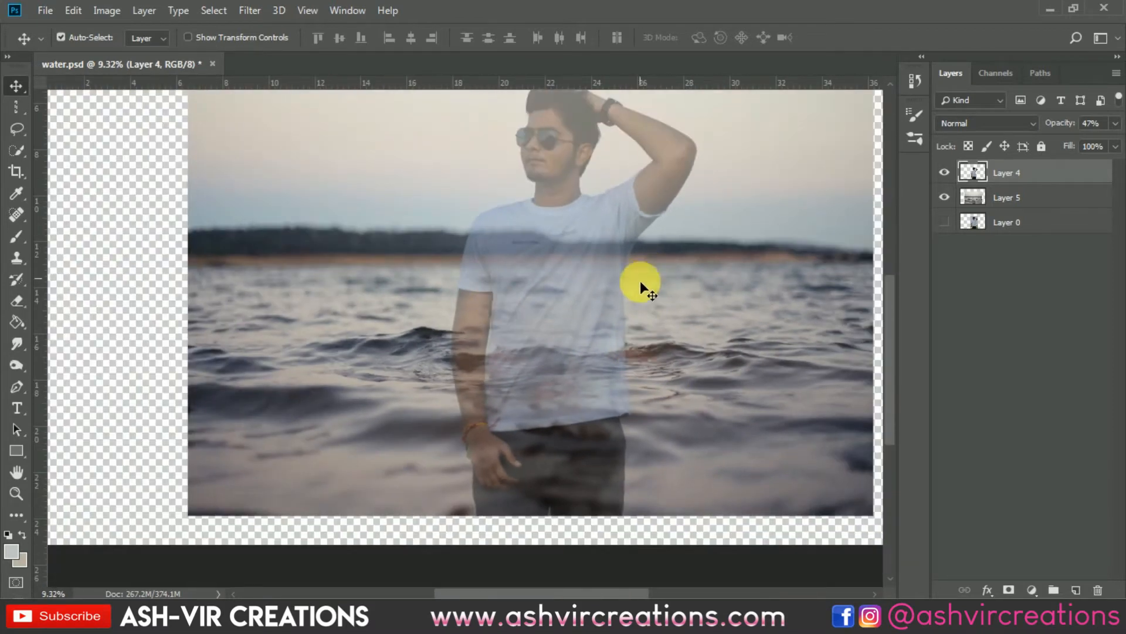
{"action": "left_click_drag", "start_coordinate": [716, 303], "coordinate": [741, 314]}
{"action": "scroll", "coordinate": [593, 367], "scroll_direction": "up", "scroll_amount": 1}
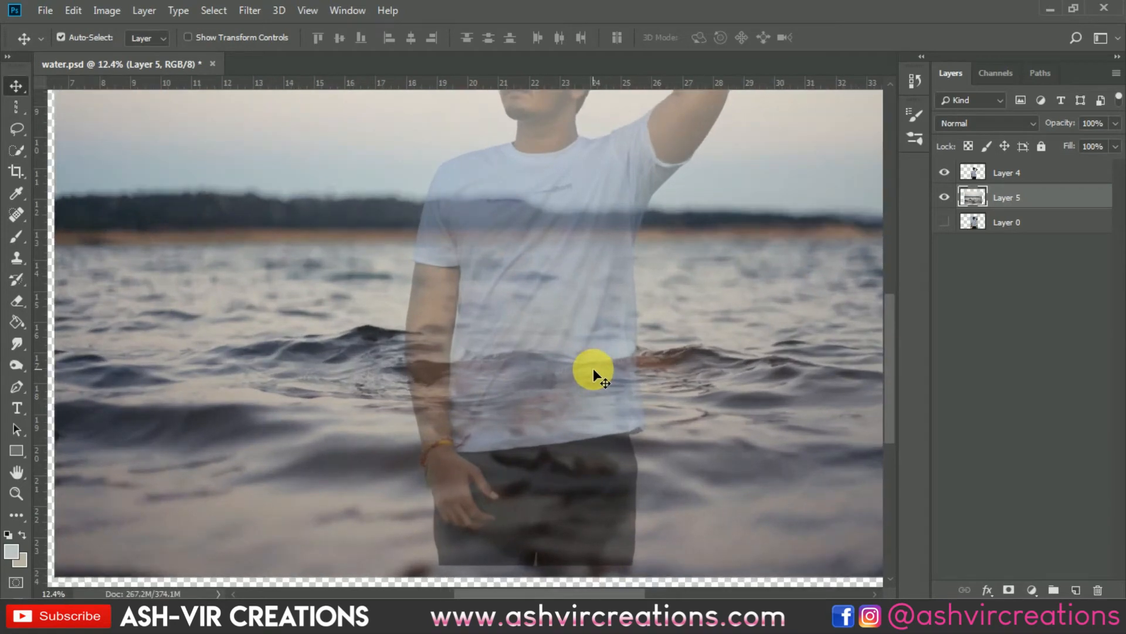
{"action": "scroll", "coordinate": [593, 368], "scroll_direction": "down", "scroll_amount": 2}
{"action": "mouse_move", "coordinate": [661, 379]}
{"action": "left_mouse_down"}
{"action": "mouse_move", "coordinate": [659, 352]}
{"action": "mouse_move", "coordinate": [661, 361]}
{"action": "left_mouse_up"}
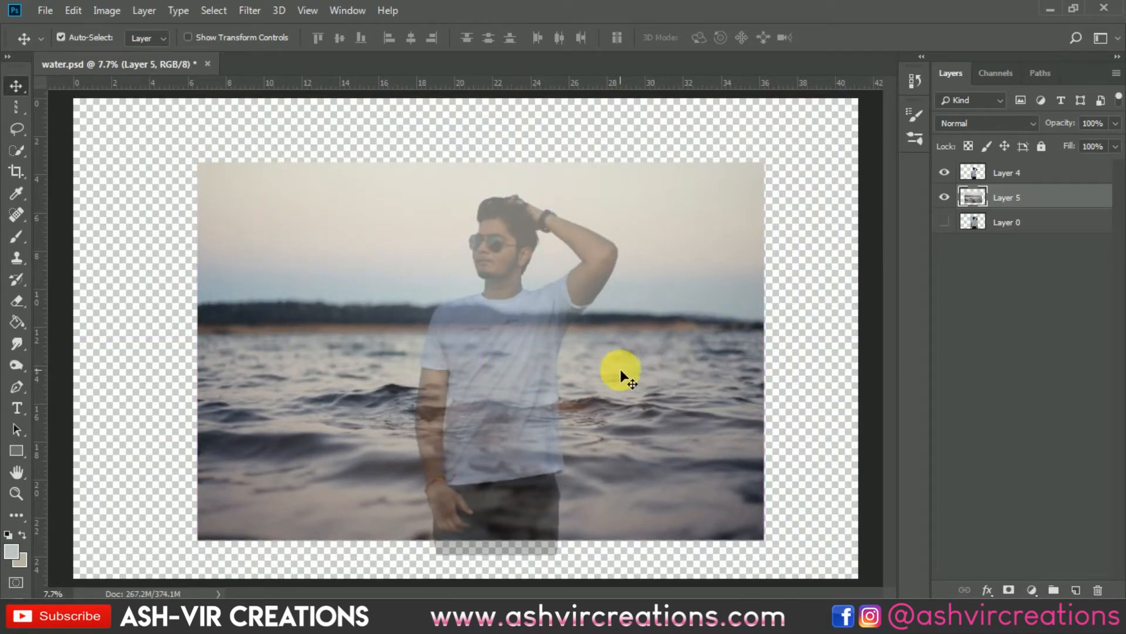
{"action": "scroll", "coordinate": [610, 379], "scroll_direction": "up", "scroll_amount": 1}
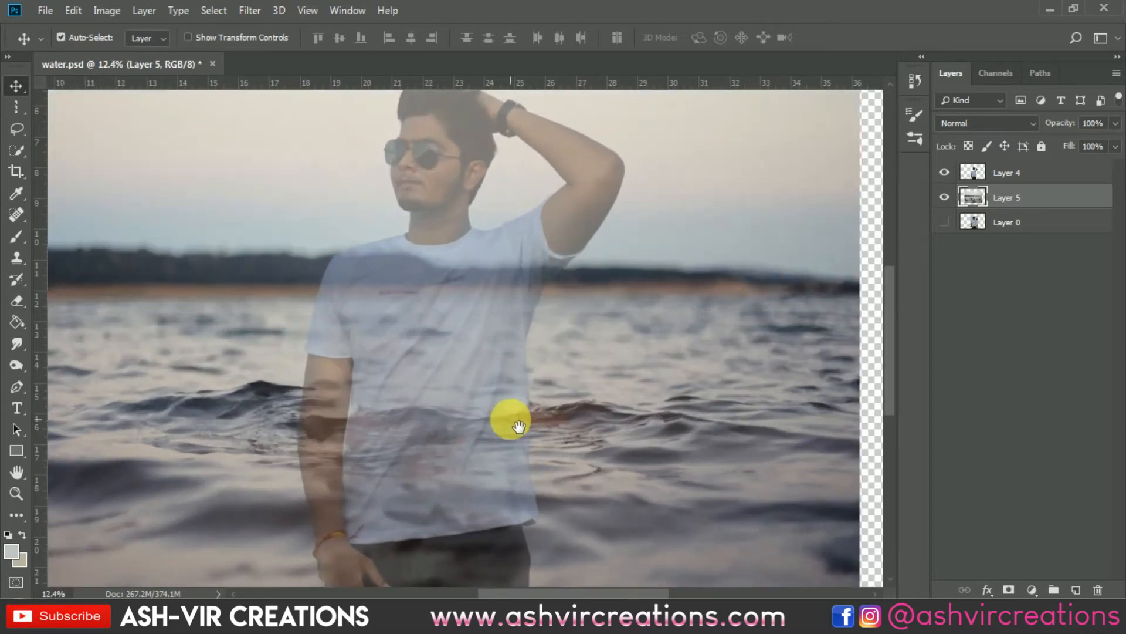
{"action": "left_click_drag", "start_coordinate": [519, 427], "coordinate": [570, 409]}
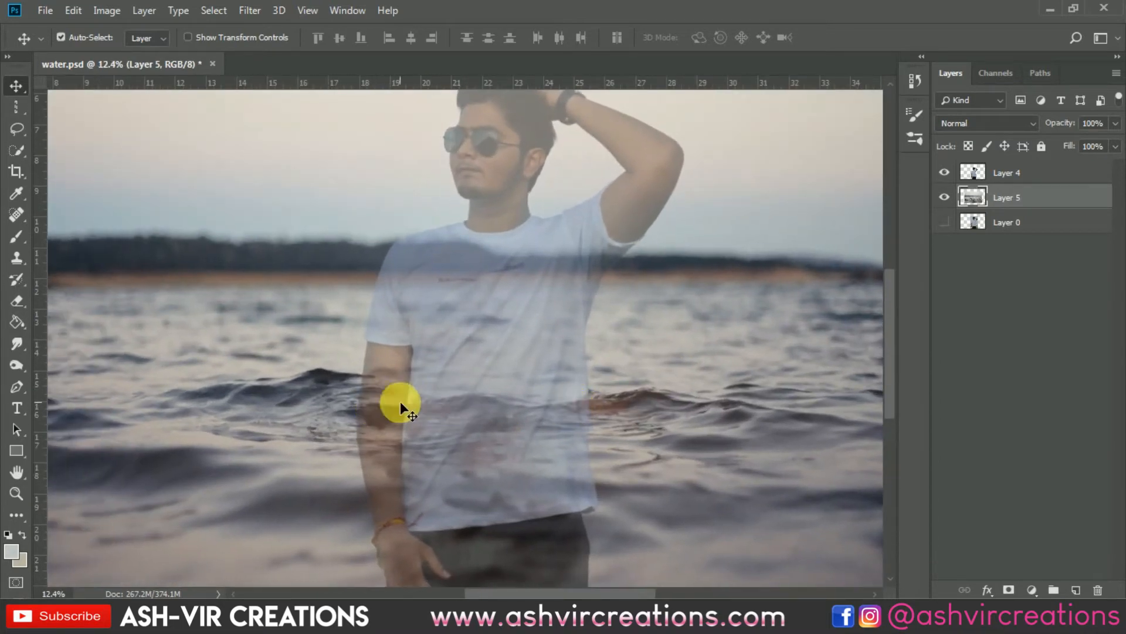
Set the opacity of the man's cutout on Layer 4 back to 100%
{"action": "scroll", "coordinate": [593, 404], "scroll_direction": "down", "scroll_amount": 1}
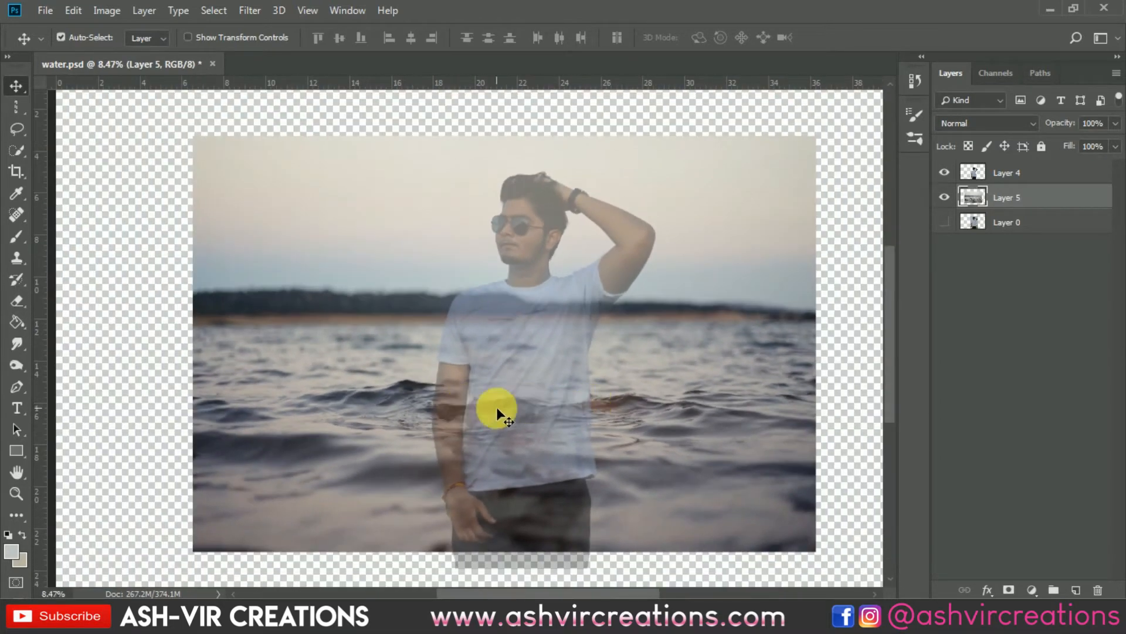
{"action": "scroll", "coordinate": [540, 404], "scroll_direction": "down", "scroll_amount": 1}
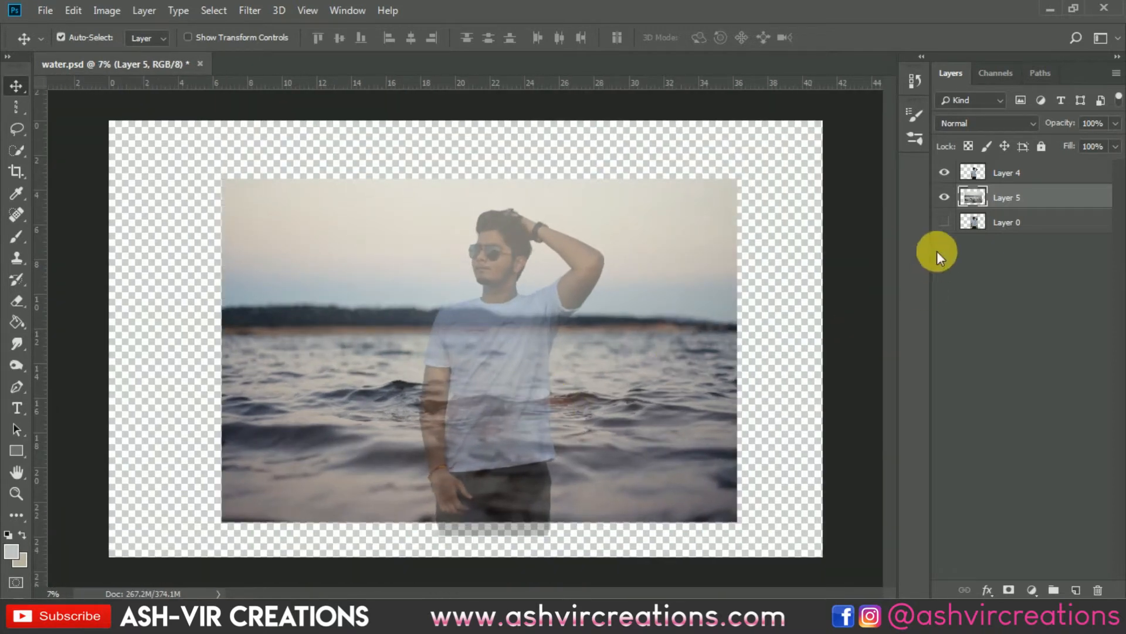
{"action": "left_click", "coordinate": [1024, 172]}
{"action": "left_click_drag", "start_coordinate": [1060, 123], "coordinate": [1118, 124]}
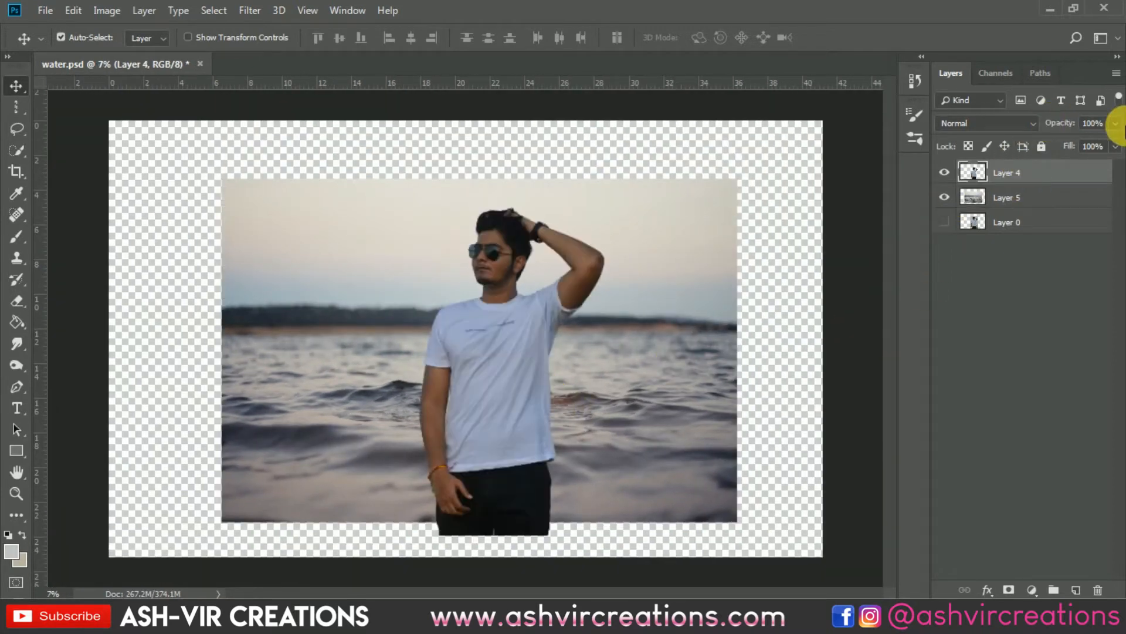
Duplicate the man's cutout on Layer 4 within water.psd and hide the duplicate
{"action": "right_click", "coordinate": [1030, 176]}
{"action": "left_click", "coordinate": [885, 94]}
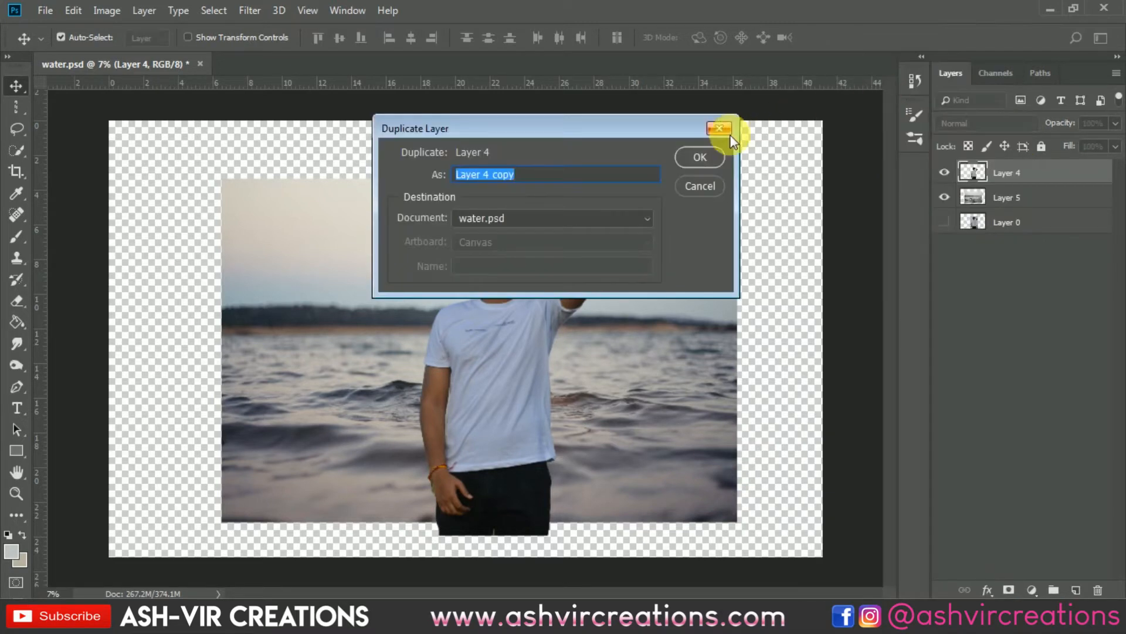
{"action": "left_click", "coordinate": [701, 157]}
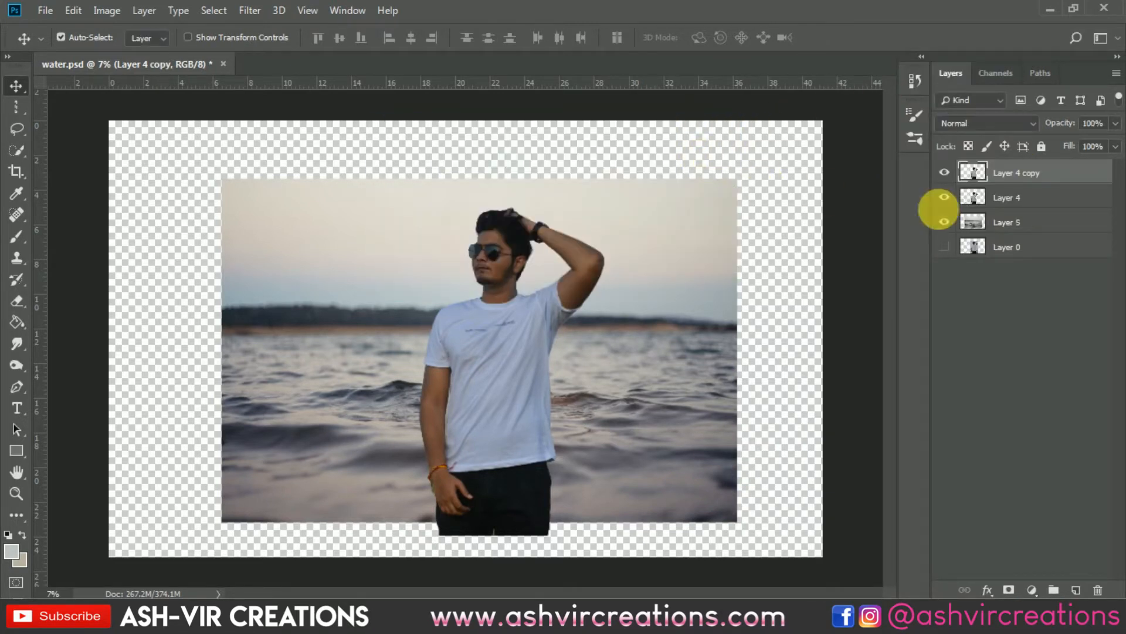
{"action": "left_click", "coordinate": [944, 172]}
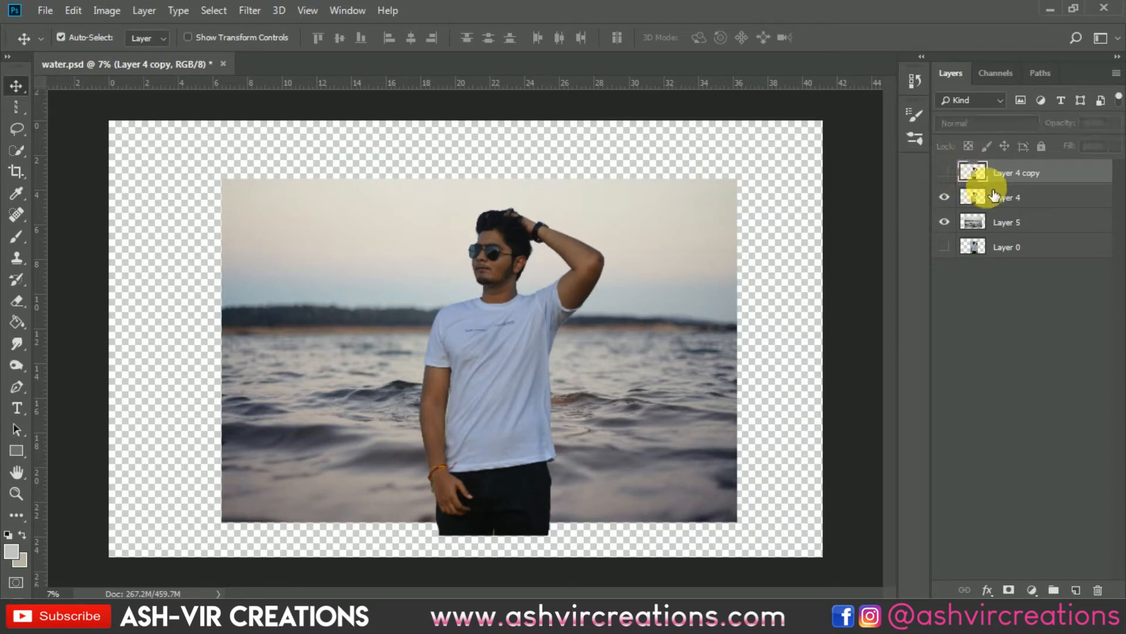
Set Layer 4's blend mode to Luminosity and compare the image with the layer hidden and shown
{"action": "left_click", "coordinate": [1010, 194]}
{"action": "left_click", "coordinate": [968, 124]}
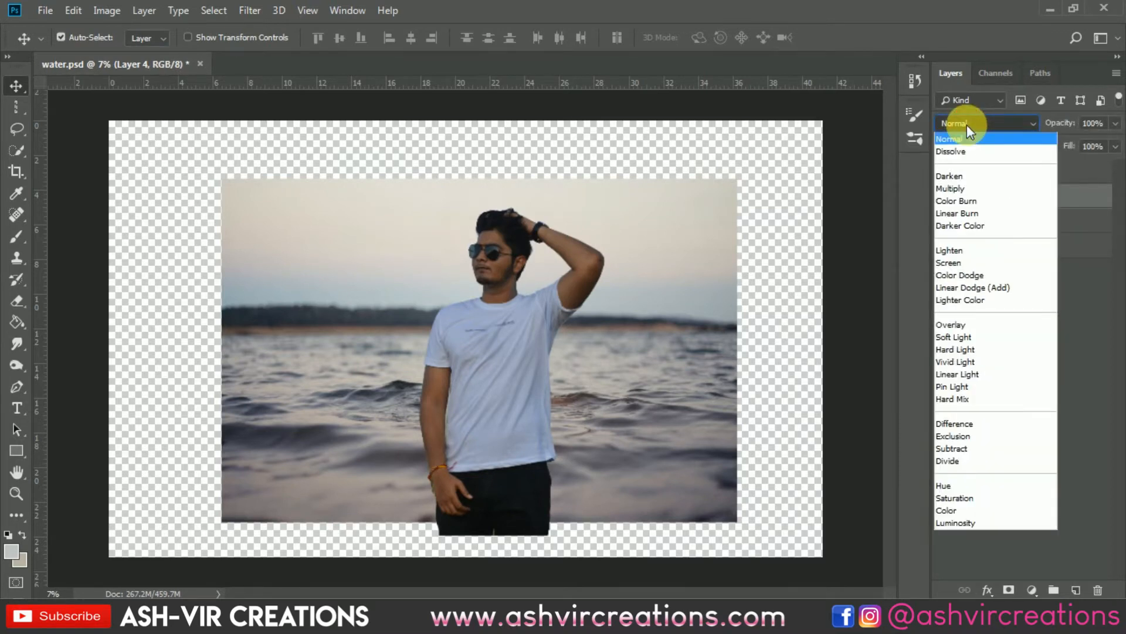
{"action": "left_click", "coordinate": [960, 523]}
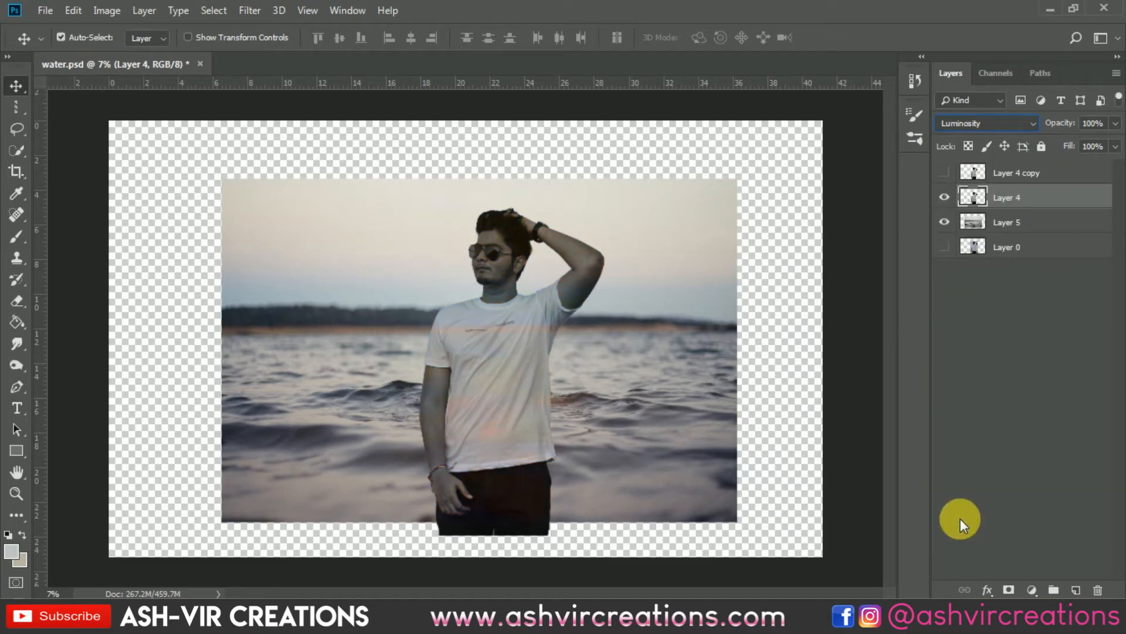
{"action": "key", "text": "ctrl+plus"}
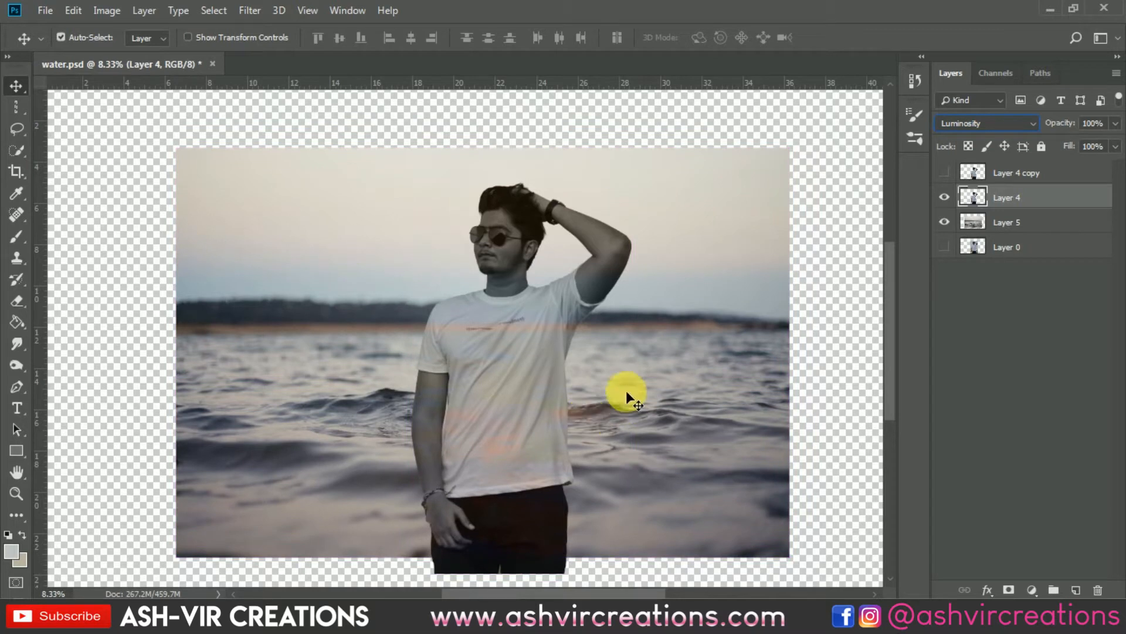
{"action": "left_click", "coordinate": [944, 197]}
{"action": "left_click", "coordinate": [944, 198]}
{"action": "left_click", "coordinate": [944, 198]}
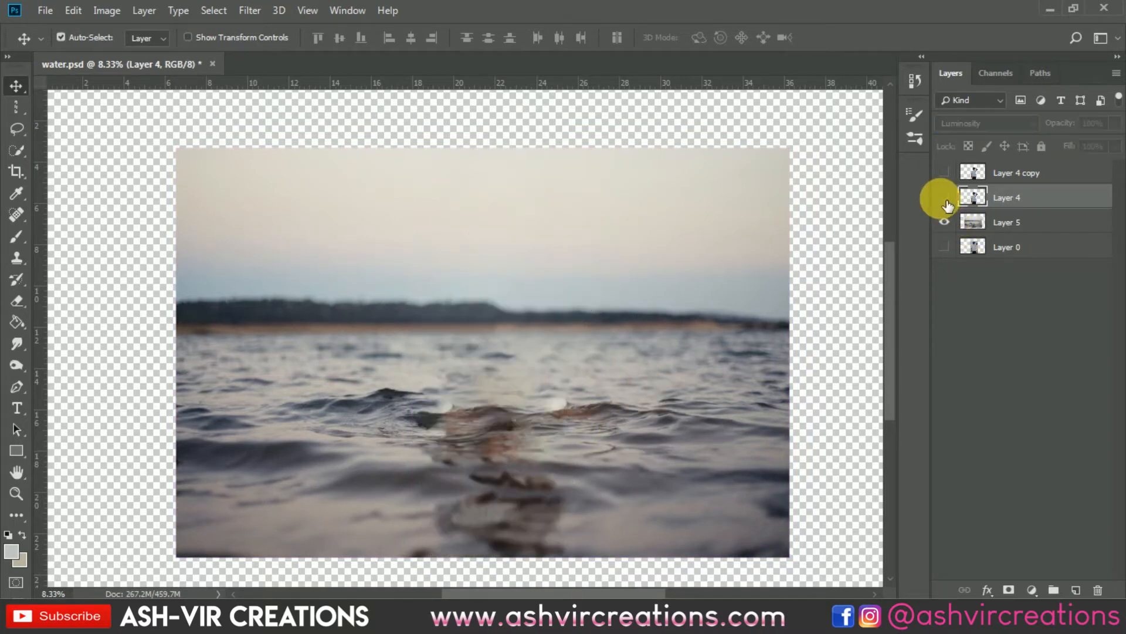
{"action": "left_click", "coordinate": [944, 198]}
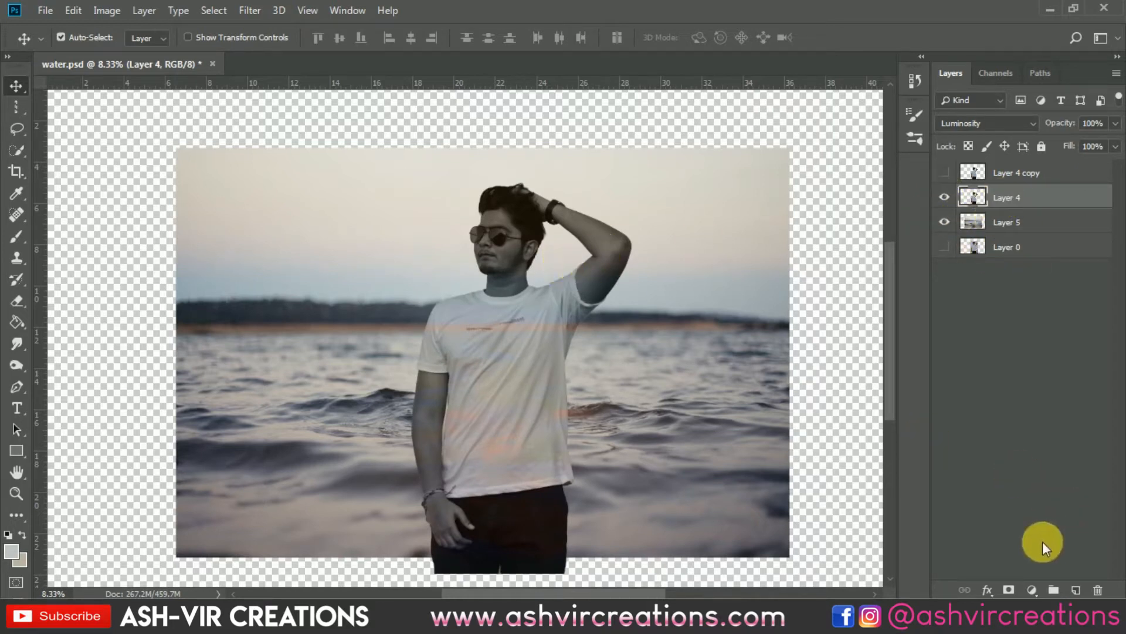
Add a layer mask to Layer 4 and set up a black Soft Round brush at 432 px with 0% hardness
{"action": "left_click", "coordinate": [1010, 590]}
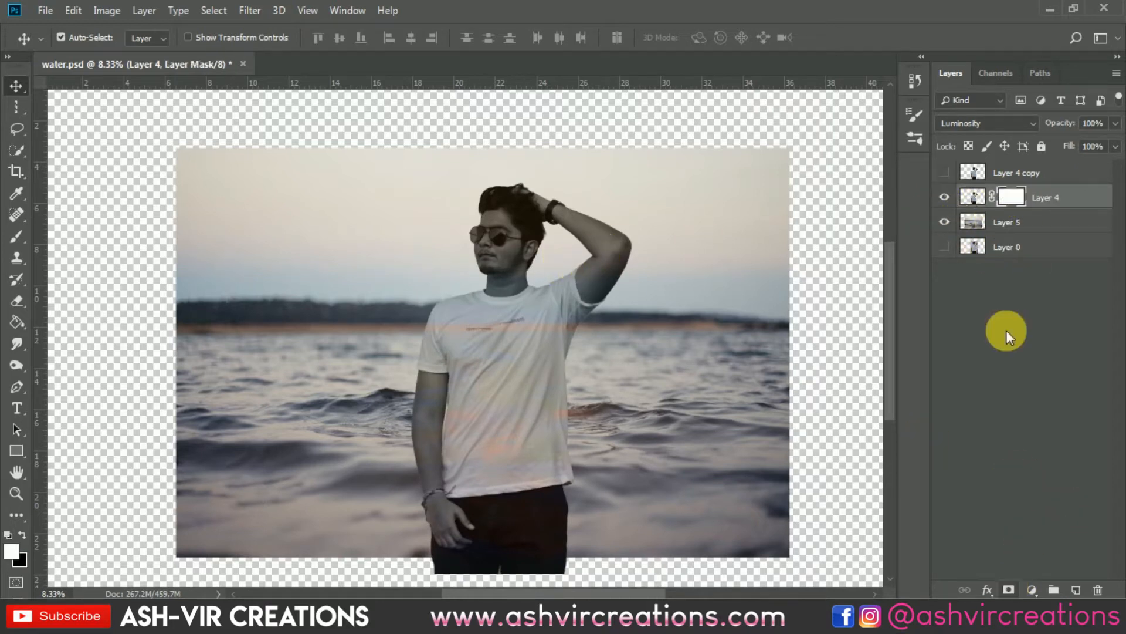
{"action": "left_click", "coordinate": [11, 237]}
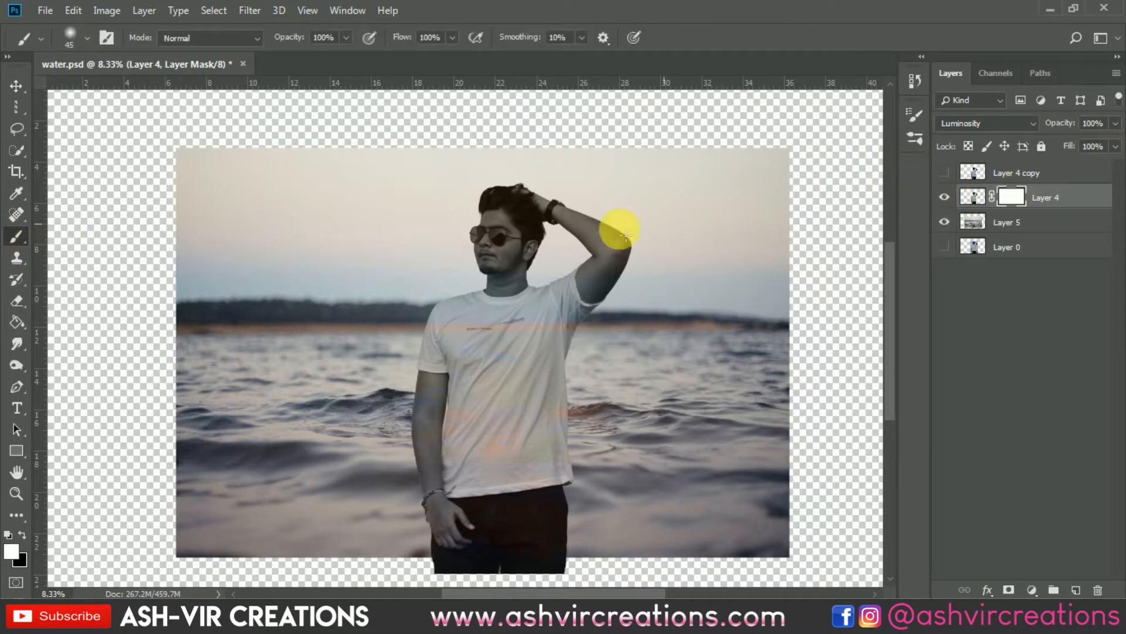
{"action": "right_click", "coordinate": [197, 301]}
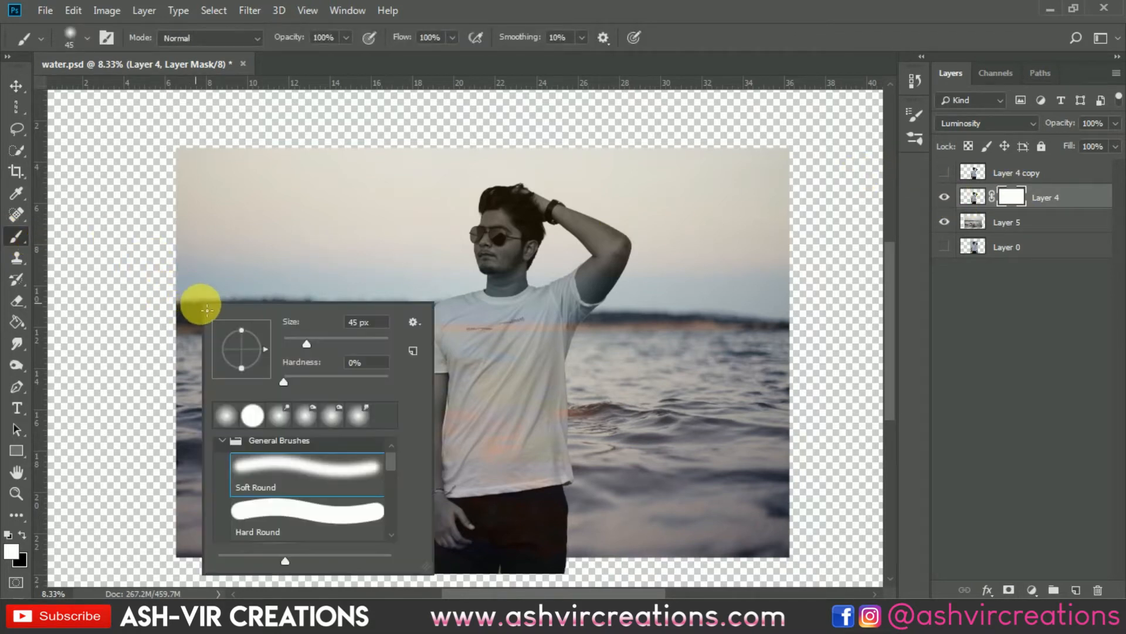
{"action": "left_click", "coordinate": [365, 338]}
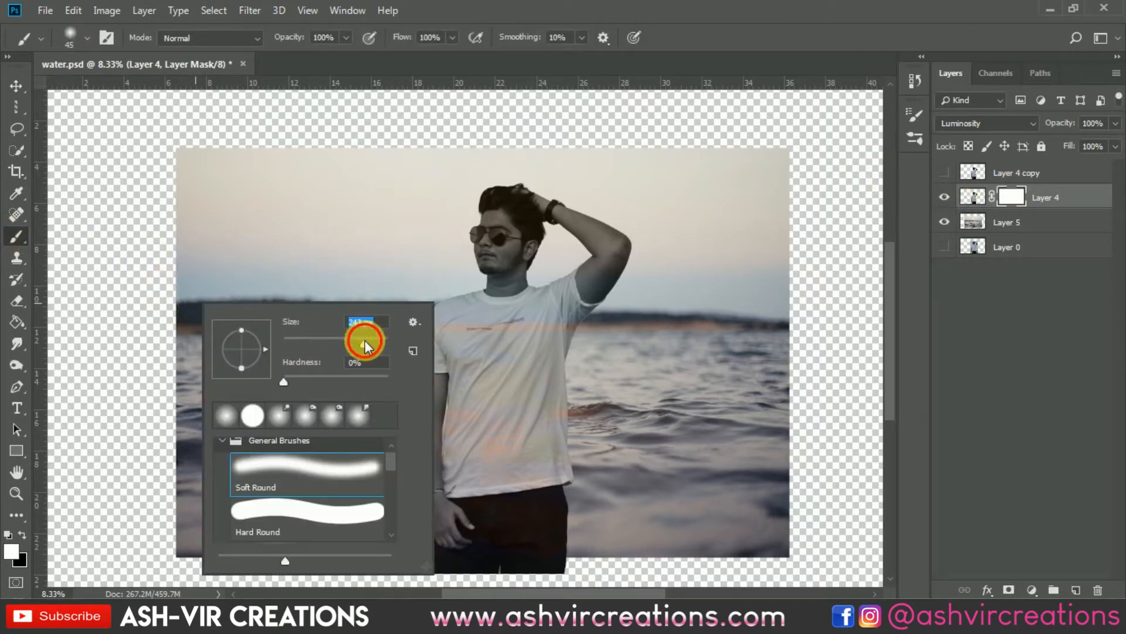
{"action": "left_click", "coordinate": [23, 533]}
{"action": "scroll", "coordinate": [503, 399], "scroll_direction": "up", "scroll_amount": 2}
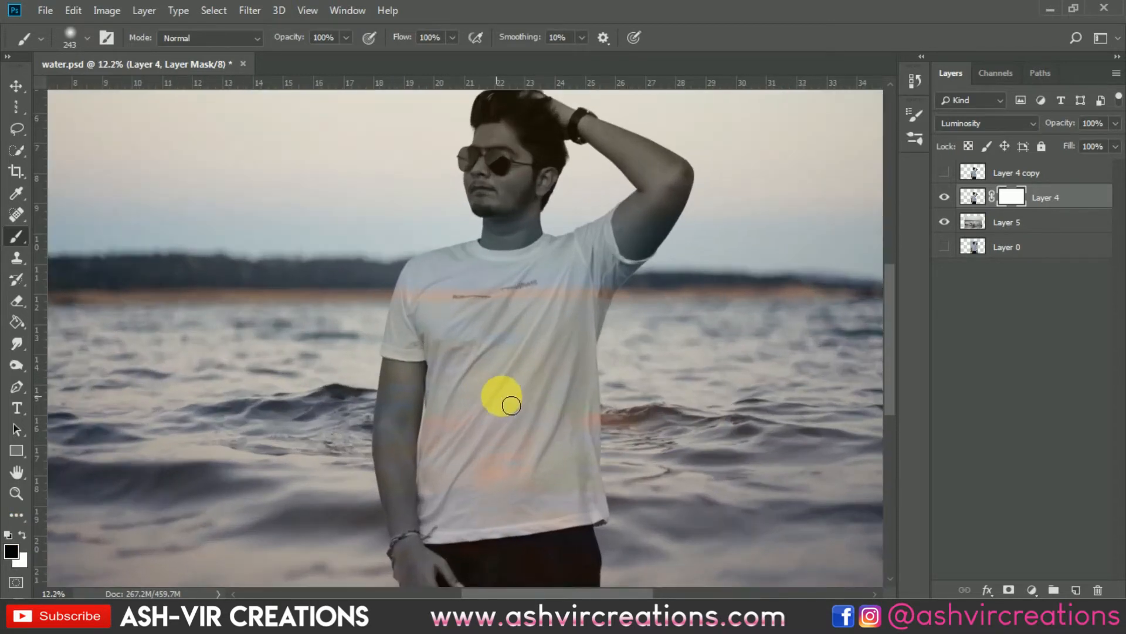
{"action": "left_click_drag", "start_coordinate": [737, 297], "coordinate": [810, 261]}
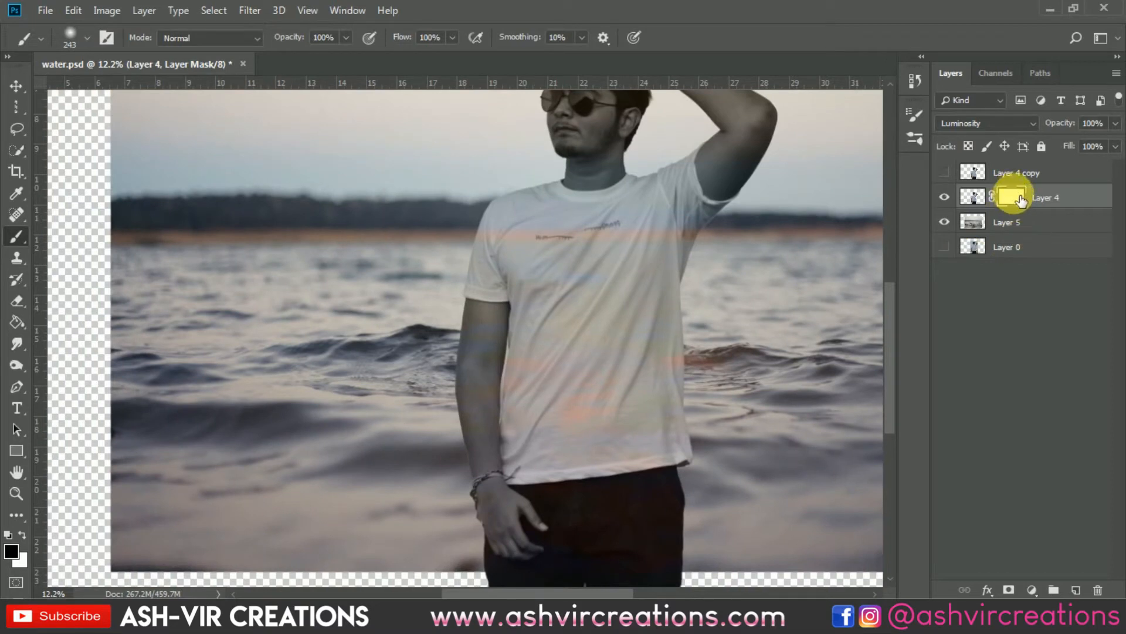
{"action": "right_click", "coordinate": [509, 446]}
{"action": "left_click", "coordinate": [678, 371]}
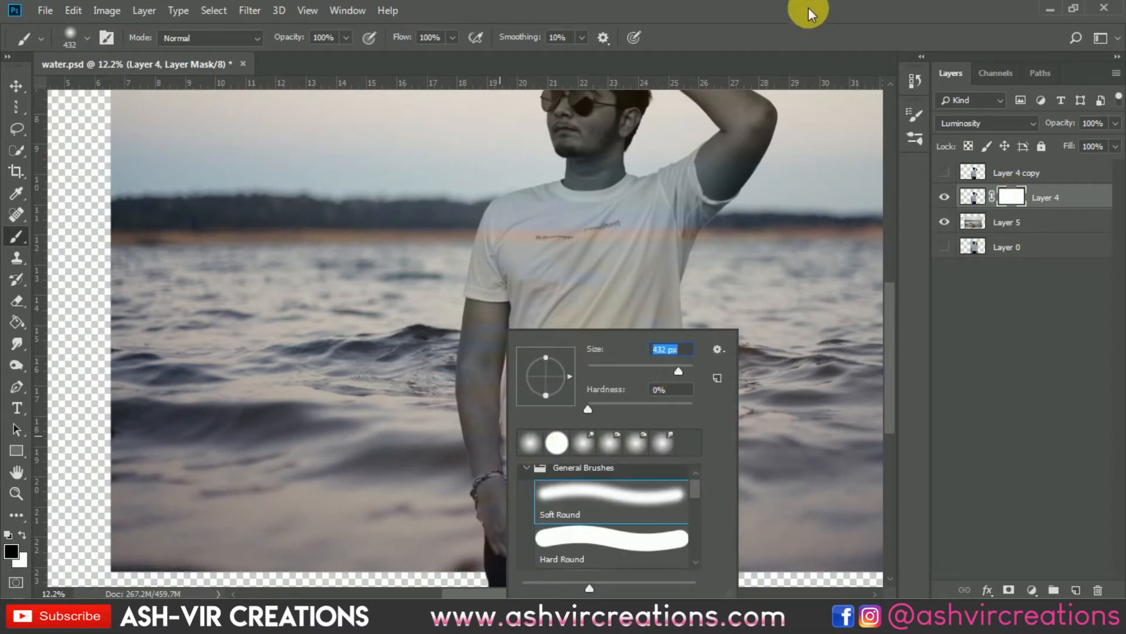
{"action": "key", "text": "Return"}
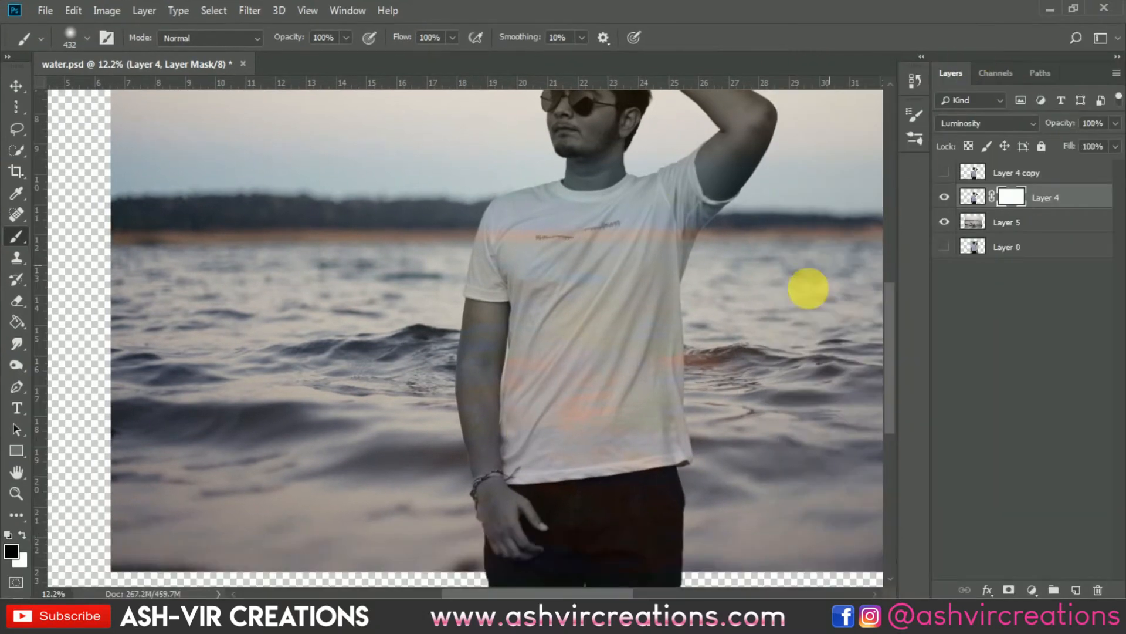
Paint out the man's body below the water on Layer 4's mask with a 1000 px brush and set the layer's opacity to 73%
{"action": "scroll", "coordinate": [660, 402], "scroll_direction": "up", "scroll_amount": 2}
{"action": "key", "text": "bracketright"}
{"action": "key", "text": "bracketright"}
{"action": "key", "text": "bracketright"}
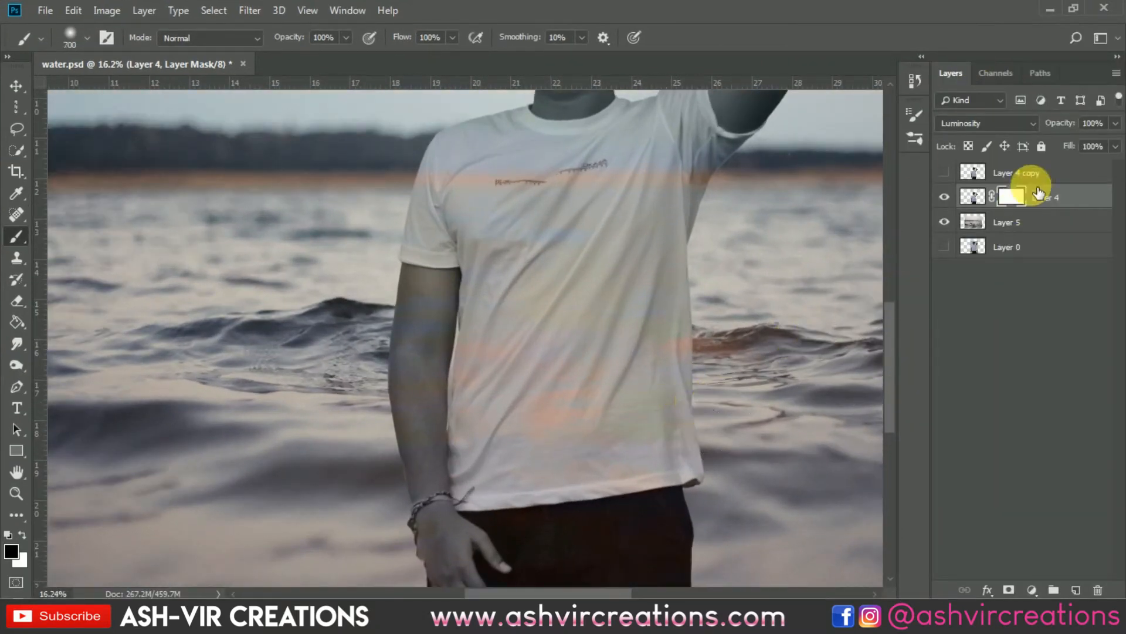
{"action": "left_click_drag", "start_coordinate": [1068, 120], "coordinate": [1038, 125]}
{"action": "key", "text": "bracketright"}
{"action": "key", "text": "bracketright"}
{"action": "key", "text": "bracketright"}
{"action": "mouse_move", "coordinate": [817, 521]}
{"action": "left_mouse_down"}
{"action": "mouse_move", "coordinate": [539, 536]}
{"action": "mouse_move", "coordinate": [402, 515]}
{"action": "mouse_move", "coordinate": [454, 529]}
{"action": "mouse_move", "coordinate": [432, 517]}
{"action": "mouse_move", "coordinate": [701, 528]}
{"action": "mouse_move", "coordinate": [807, 502]}
{"action": "mouse_move", "coordinate": [515, 569]}
{"action": "mouse_move", "coordinate": [790, 591]}
{"action": "mouse_move", "coordinate": [701, 633]}
{"action": "mouse_move", "coordinate": [421, 633]}
{"action": "left_mouse_up"}
{"action": "left_click_drag", "start_coordinate": [368, 584], "coordinate": [627, 537]}
{"action": "scroll", "coordinate": [628, 537], "scroll_direction": "down", "scroll_amount": 1}
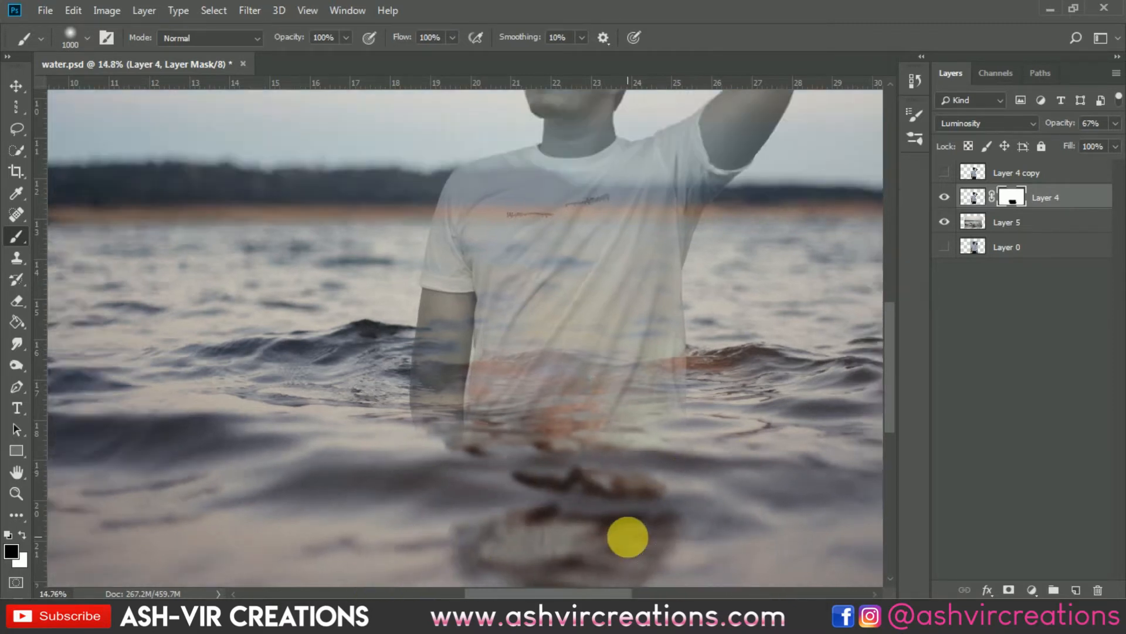
{"action": "scroll", "coordinate": [628, 537], "scroll_direction": "down", "scroll_amount": 2}
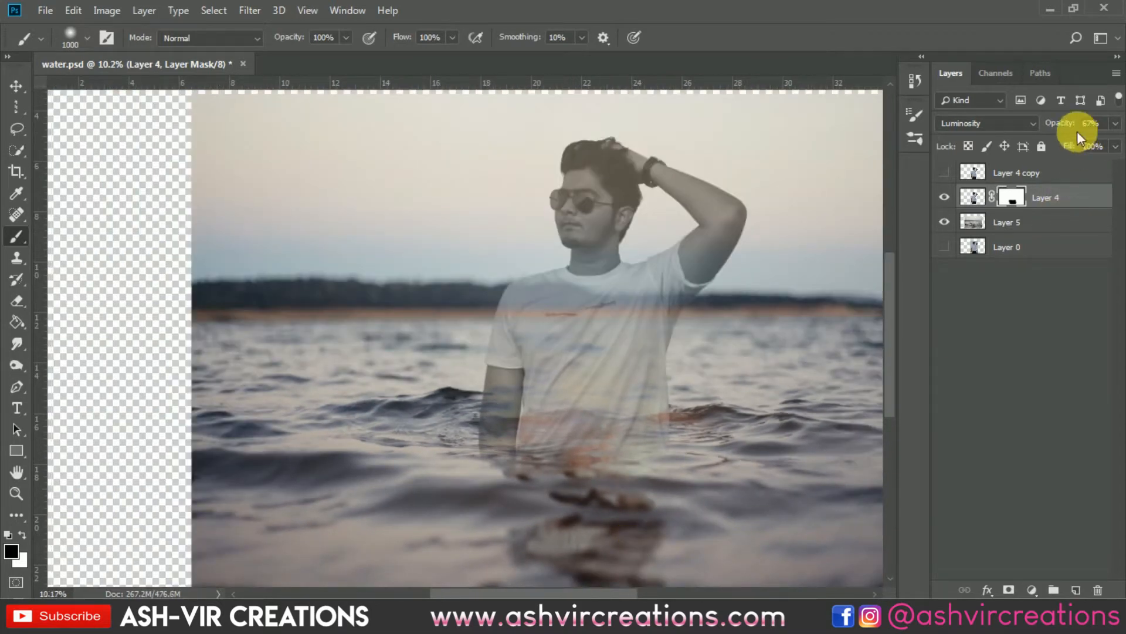
{"action": "left_click_drag", "start_coordinate": [1063, 125], "coordinate": [1069, 128]}
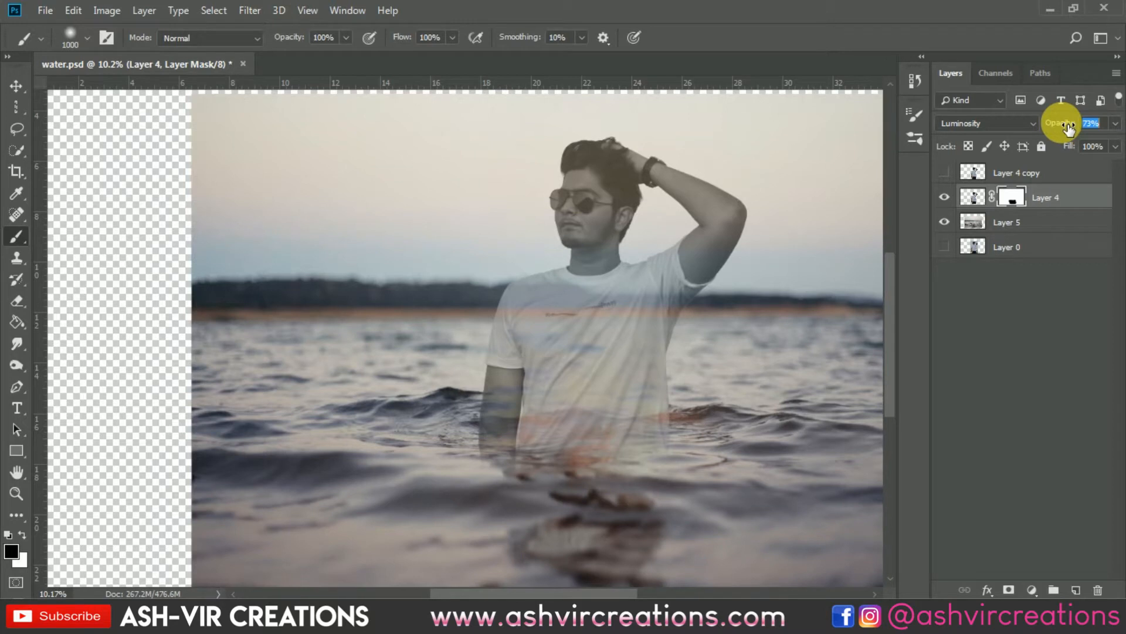
Show Layer 4 copy and add a layer mask to it
{"action": "left_click", "coordinate": [945, 173]}
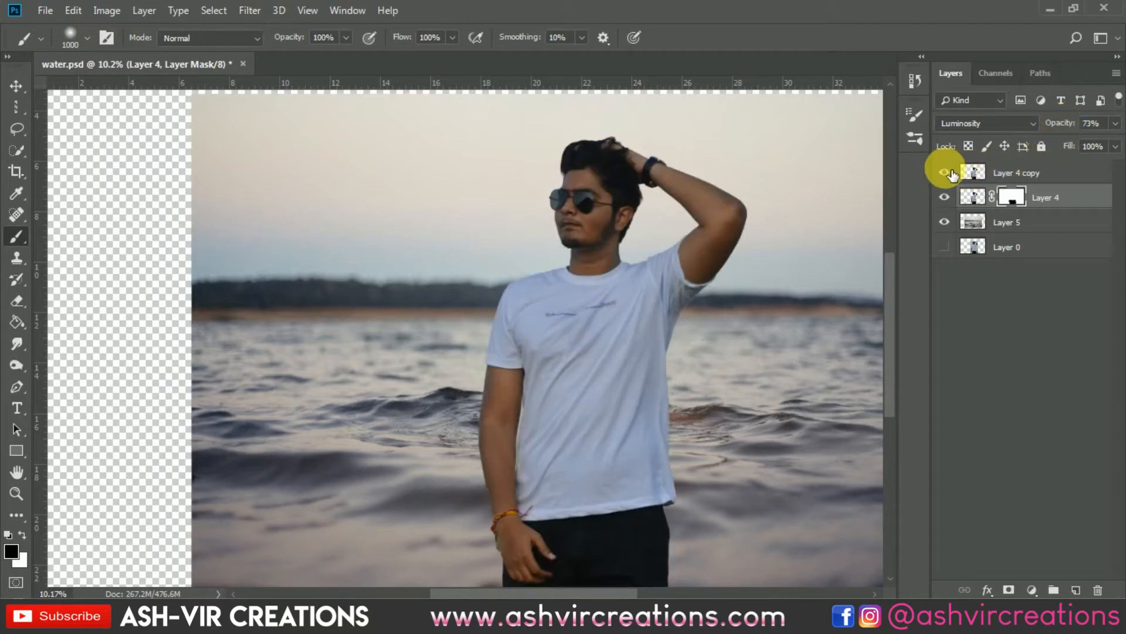
{"action": "left_click", "coordinate": [997, 175]}
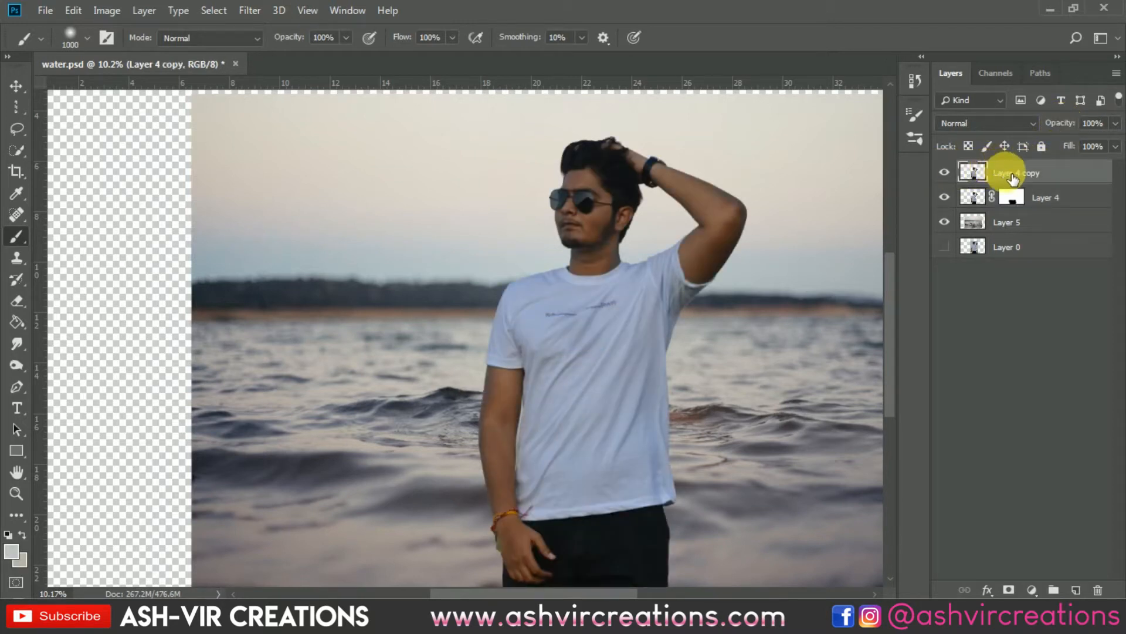
{"action": "scroll", "coordinate": [680, 346], "scroll_direction": "down", "scroll_amount": 2}
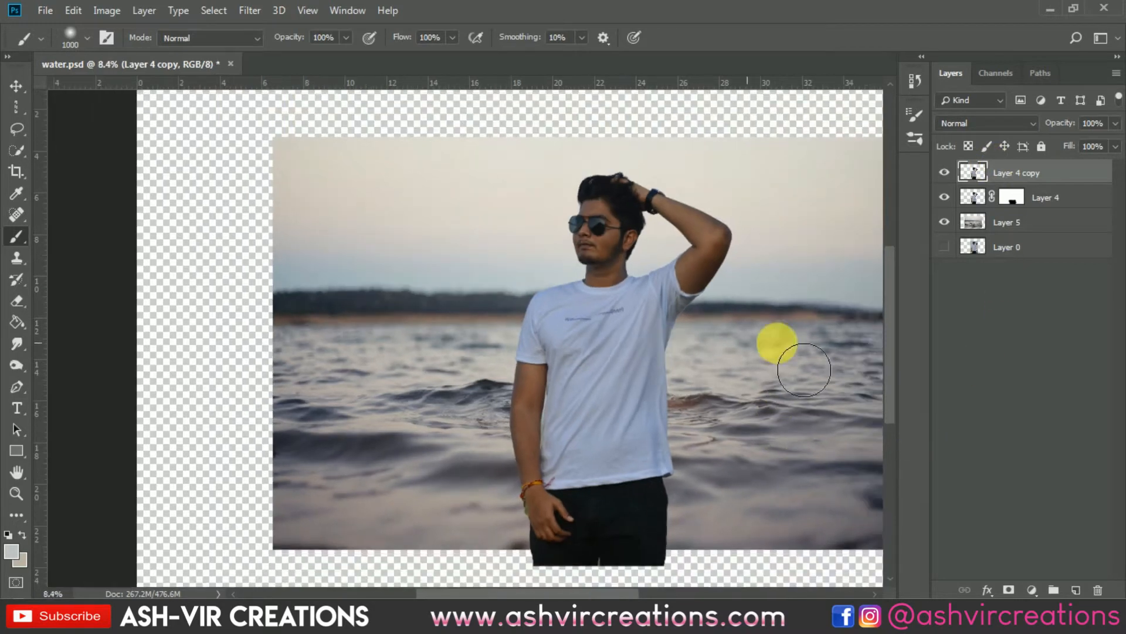
{"action": "left_click", "coordinate": [1009, 589]}
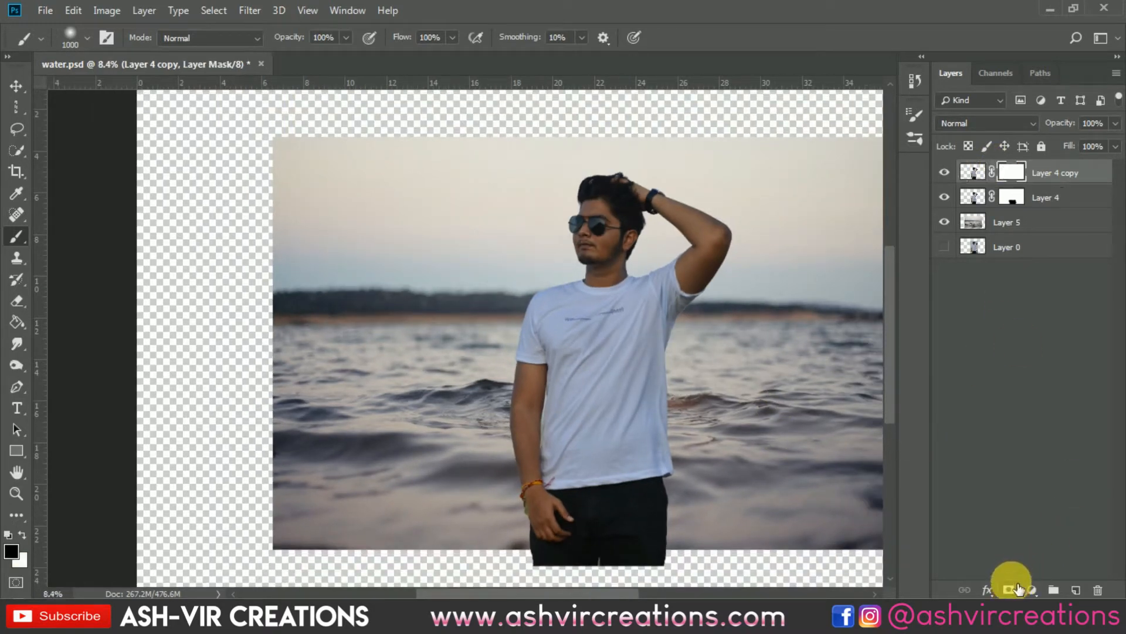
Mask out the man's hand, trousers and shirt hem on Layer 4 copy with a soft black brush at 1100 px and 800 px
{"action": "key", "text": "bracketright"}
{"action": "mouse_move", "coordinate": [727, 558]}
{"action": "left_mouse_down"}
{"action": "mouse_move", "coordinate": [585, 579]}
{"action": "mouse_move", "coordinate": [681, 580]}
{"action": "mouse_move", "coordinate": [539, 576]}
{"action": "mouse_move", "coordinate": [728, 533]}
{"action": "mouse_move", "coordinate": [571, 527]}
{"action": "mouse_move", "coordinate": [713, 502]}
{"action": "mouse_move", "coordinate": [690, 486]}
{"action": "left_mouse_up"}
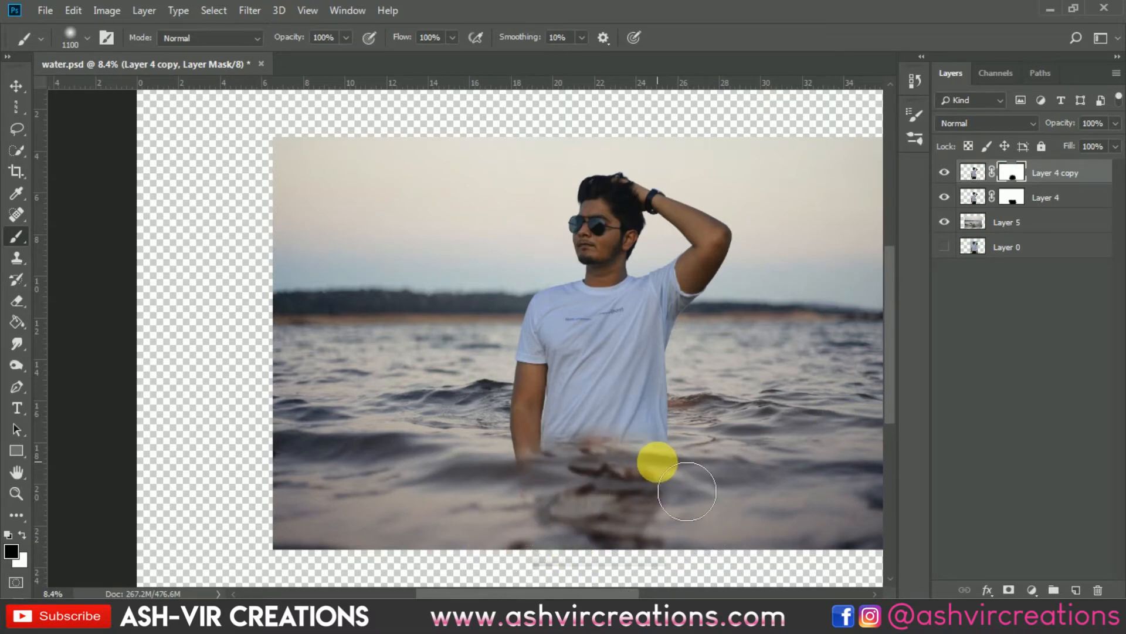
{"action": "scroll", "coordinate": [689, 487], "scroll_direction": "up", "scroll_amount": 2}
{"action": "key", "text": "bracketleft"}
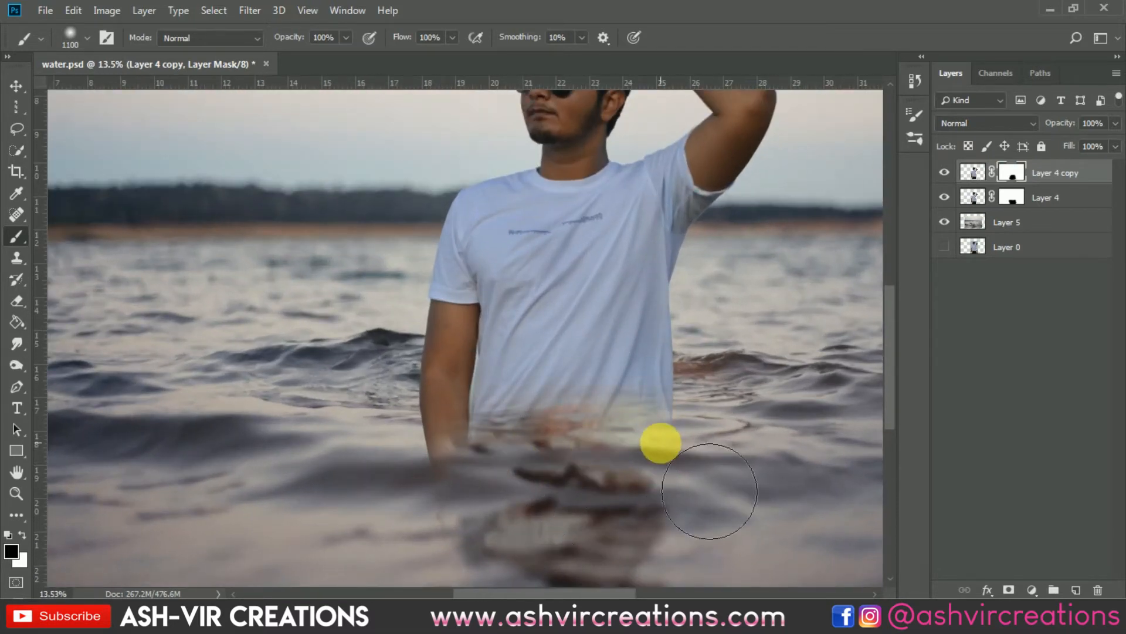
{"action": "scroll", "coordinate": [659, 442], "scroll_direction": "up", "scroll_amount": 2}
{"action": "mouse_move", "coordinate": [674, 414]}
{"action": "left_mouse_down"}
{"action": "mouse_move", "coordinate": [344, 402]}
{"action": "mouse_move", "coordinate": [375, 410]}
{"action": "mouse_move", "coordinate": [404, 497]}
{"action": "left_mouse_up"}
Lower Layer 4 copy's opacity to 43% and mask out the shirt below the wave crest with a 400 px brush
{"action": "left_click_drag", "start_coordinate": [1068, 129], "coordinate": [960, 122]}
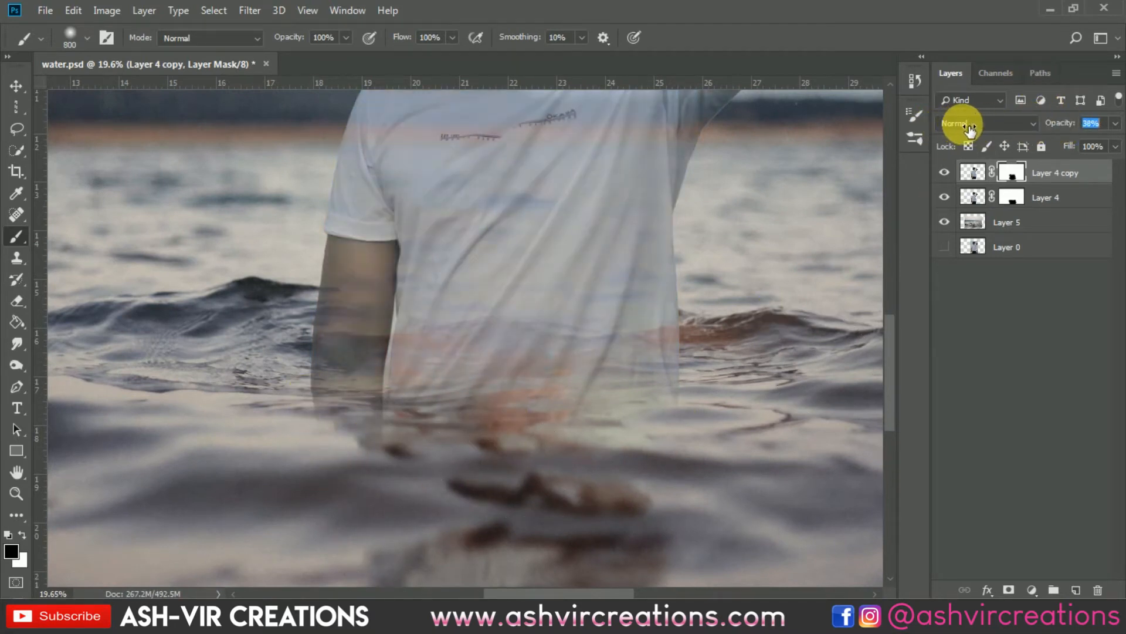
{"action": "key", "text": "bracketleft"}
{"action": "key", "text": "bracketleft"}
{"action": "scroll", "coordinate": [668, 382], "scroll_direction": "up", "scroll_amount": 3}
{"action": "key", "text": "bracketleft"}
{"action": "key", "text": "bracketleft"}
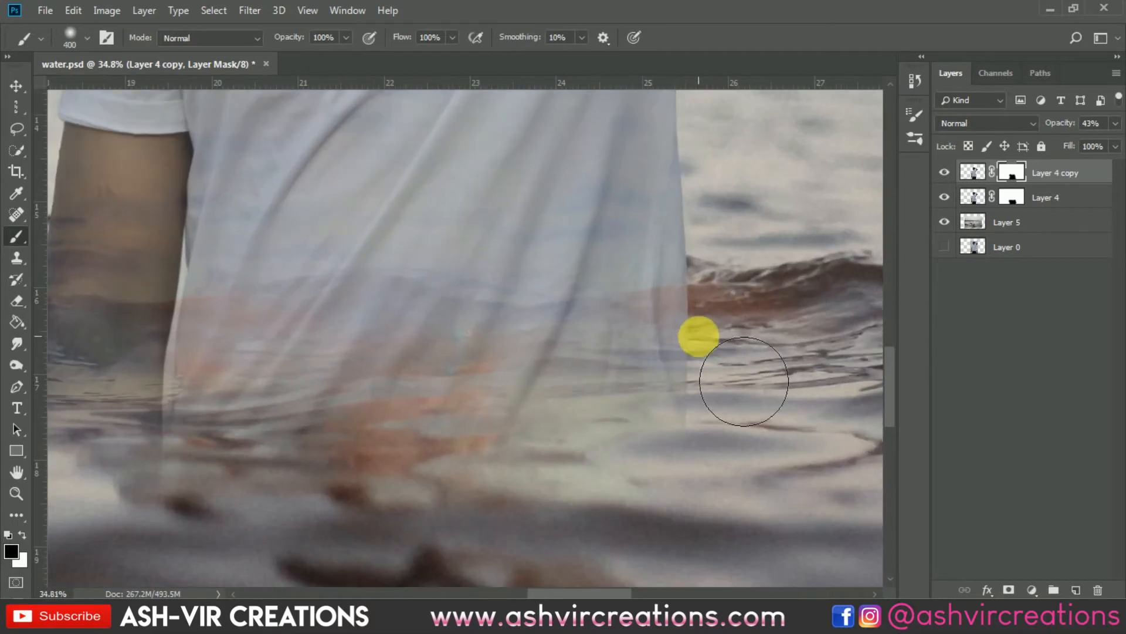
{"action": "mouse_move", "coordinate": [711, 337]}
{"action": "left_mouse_down"}
{"action": "mouse_move", "coordinate": [525, 349]}
{"action": "mouse_move", "coordinate": [438, 326]}
{"action": "mouse_move", "coordinate": [464, 328]}
{"action": "mouse_move", "coordinate": [451, 346]}
{"action": "mouse_move", "coordinate": [286, 340]}
{"action": "mouse_move", "coordinate": [469, 287]}
{"action": "left_mouse_up"}
Refine Layer 4 copy's mask along the wave line with a 200 px brush and restore the layer's opacity to 100%
{"action": "key", "text": "bracketleft"}
{"action": "key", "text": "bracketleft"}
{"action": "mouse_move", "coordinate": [415, 327]}
{"action": "left_mouse_down"}
{"action": "mouse_move", "coordinate": [440, 346]}
{"action": "mouse_move", "coordinate": [358, 347]}
{"action": "mouse_move", "coordinate": [272, 328]}
{"action": "mouse_move", "coordinate": [303, 396]}
{"action": "mouse_move", "coordinate": [273, 414]}
{"action": "mouse_move", "coordinate": [744, 394]}
{"action": "left_mouse_up"}
{"action": "left_click_drag", "start_coordinate": [600, 348], "coordinate": [420, 346]}
{"action": "scroll", "coordinate": [536, 322], "scroll_direction": "down", "scroll_amount": 3}
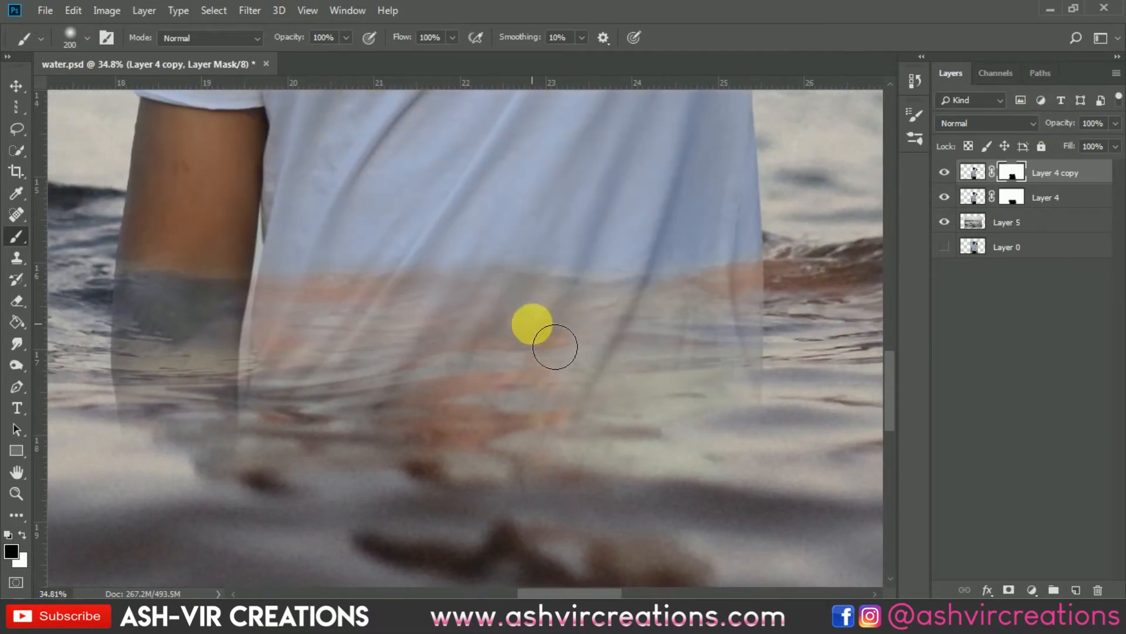
Sharpen Layer 4 copy's mask edge across the shirt and arm along the wave crest with a Hard Round black brush at 250 px
{"action": "key", "text": "bracketright"}
{"action": "key", "text": "bracketright"}
{"action": "key", "text": "bracketright"}
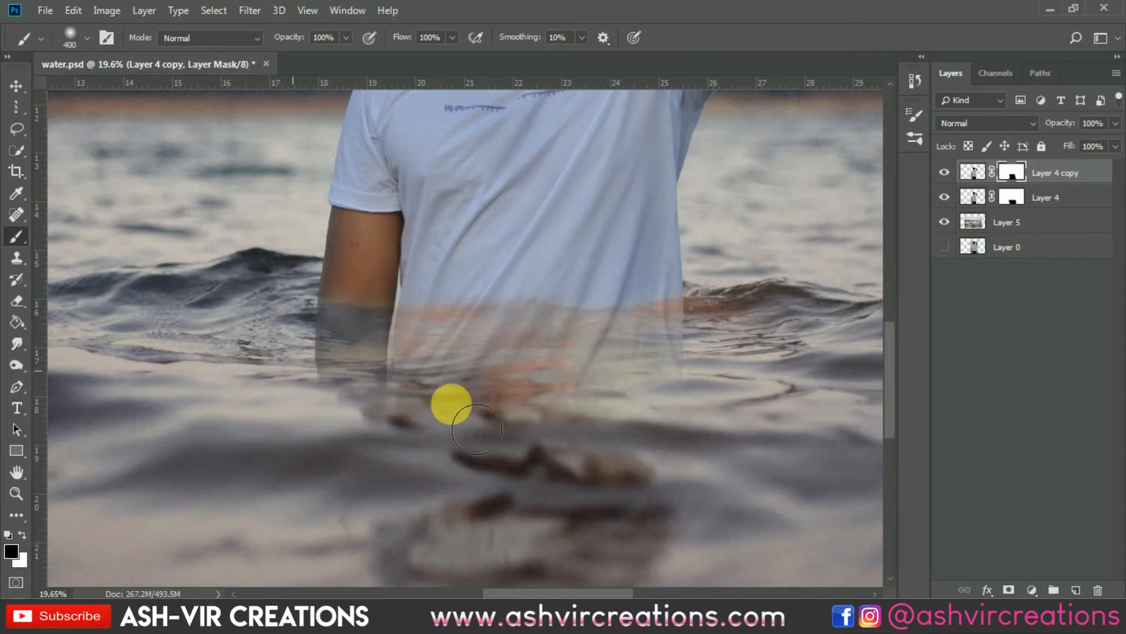
{"action": "right_click", "coordinate": [531, 374]}
{"action": "double_click", "coordinate": [657, 543]}
{"action": "scroll", "coordinate": [658, 365], "scroll_direction": "up", "scroll_amount": 4}
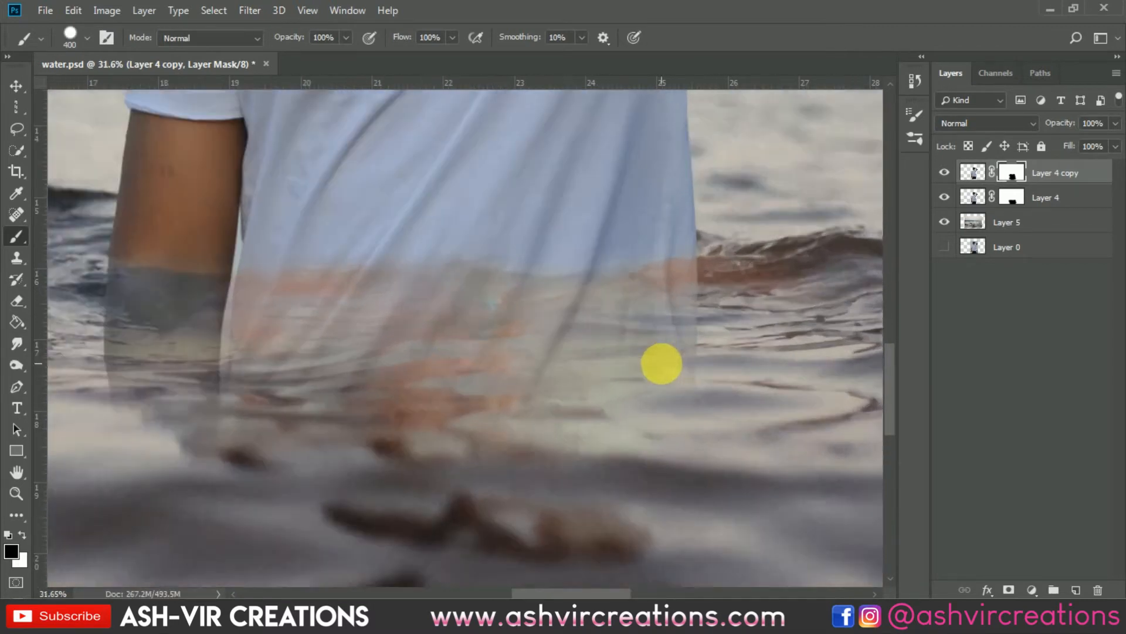
{"action": "key", "text": "bracketleft"}
{"action": "key", "text": "bracketleft"}
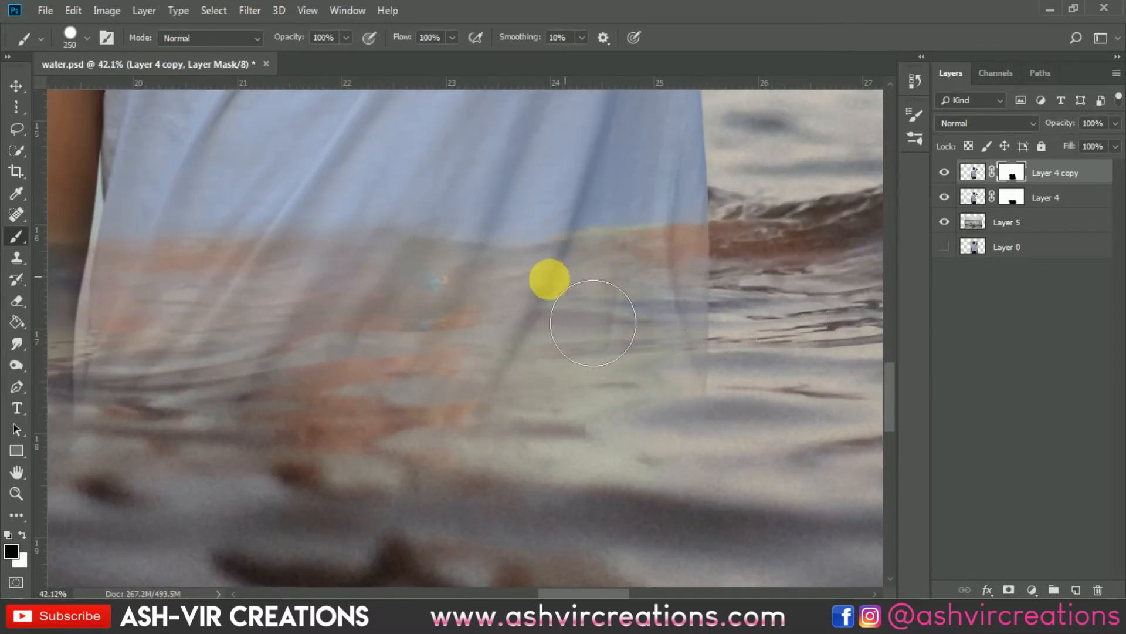
{"action": "left_click_drag", "start_coordinate": [544, 322], "coordinate": [732, 327]}
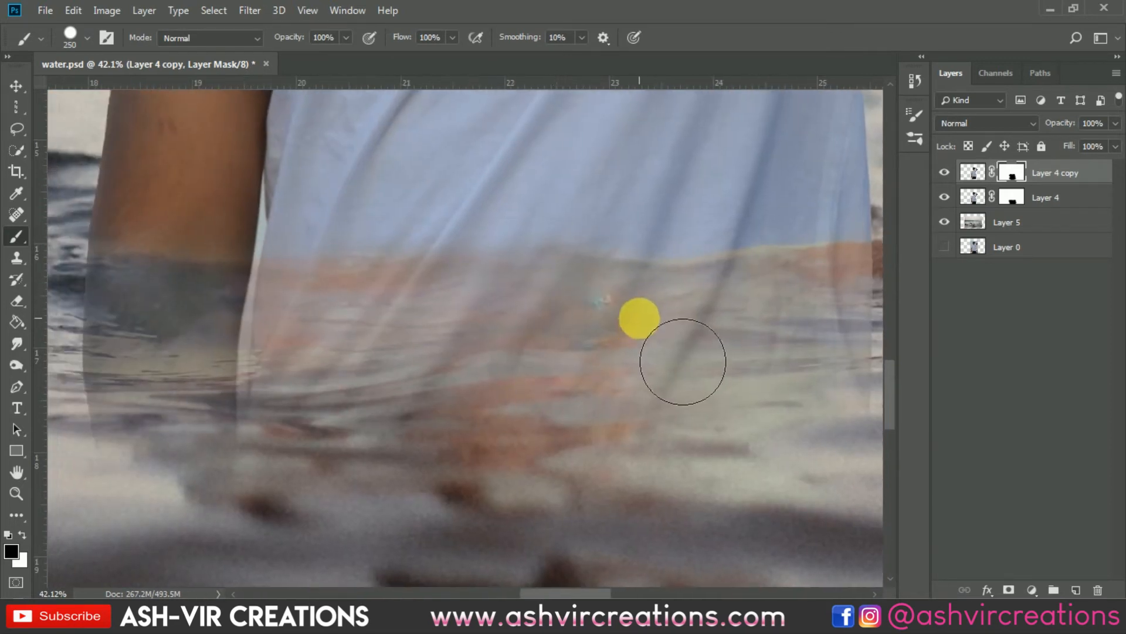
{"action": "mouse_move", "coordinate": [437, 344]}
{"action": "left_mouse_down"}
{"action": "mouse_move", "coordinate": [278, 353]}
{"action": "mouse_move", "coordinate": [126, 330]}
{"action": "mouse_move", "coordinate": [212, 341]}
{"action": "left_mouse_up"}
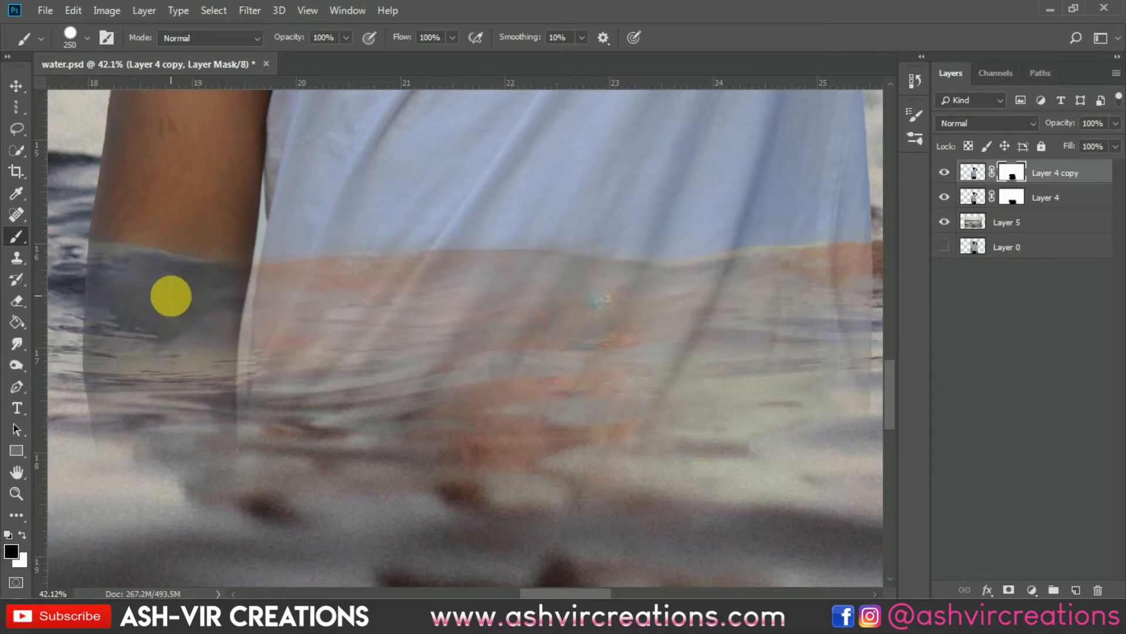
Hide Layer 4 so only Layer 4 copy's masked edge shows at the waterline
{"action": "scroll", "coordinate": [521, 339], "scroll_direction": "down", "scroll_amount": 5}
{"action": "scroll", "coordinate": [521, 340], "scroll_direction": "down", "scroll_amount": 1}
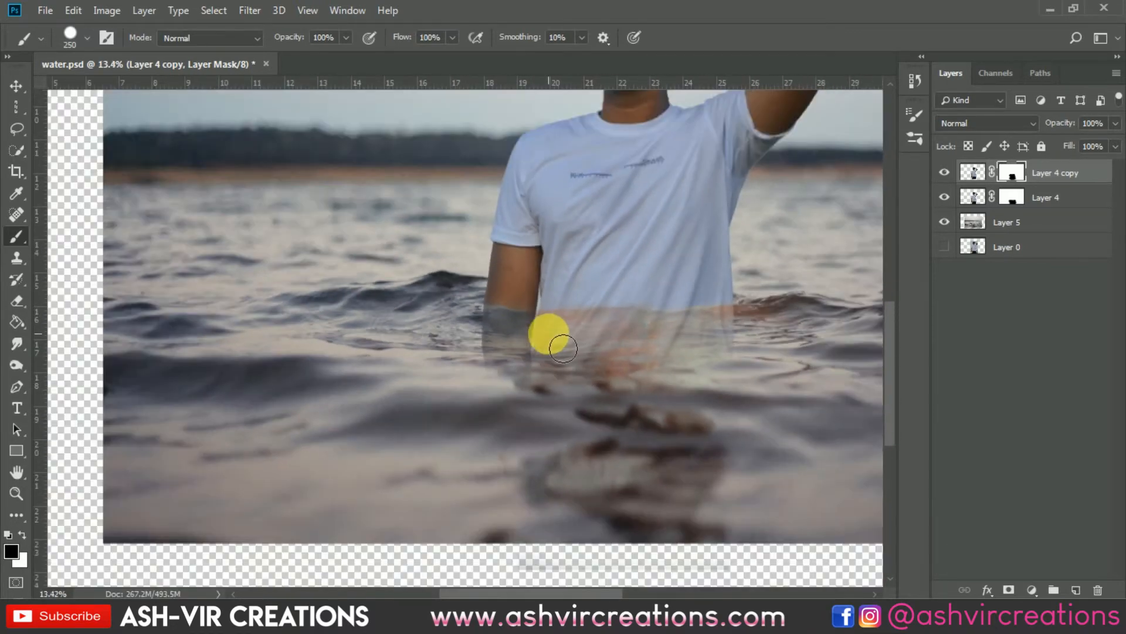
{"action": "scroll", "coordinate": [522, 340], "scroll_direction": "up", "scroll_amount": 6}
{"action": "mouse_move", "coordinate": [470, 359]}
{"action": "left_mouse_down"}
{"action": "mouse_move", "coordinate": [502, 342]}
{"action": "mouse_move", "coordinate": [719, 366]}
{"action": "mouse_move", "coordinate": [809, 360]}
{"action": "left_mouse_up"}
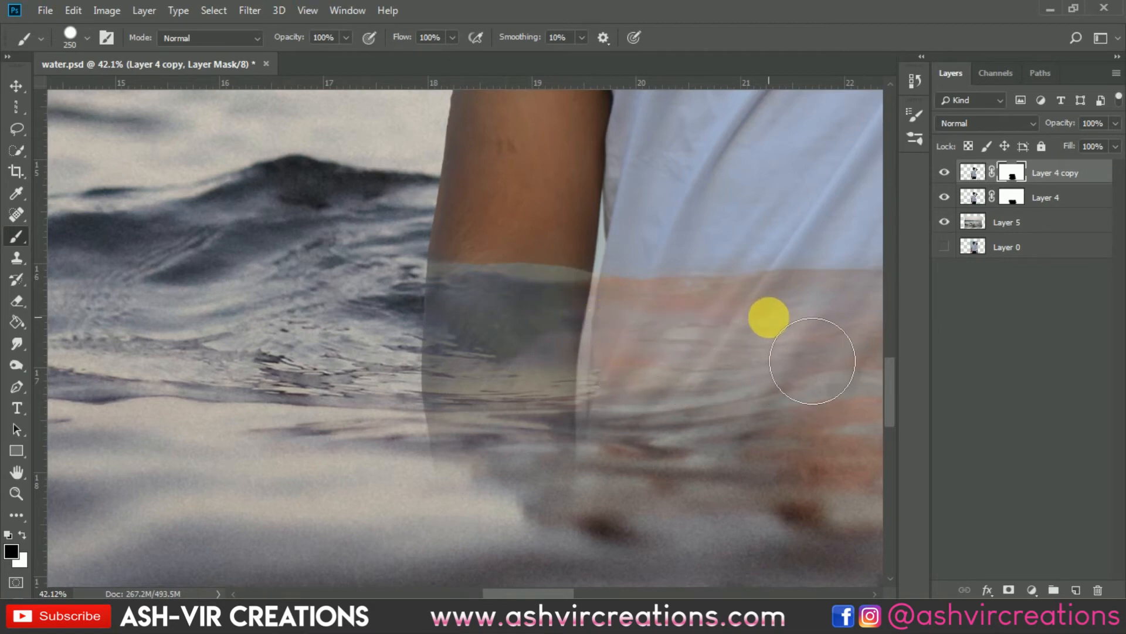
{"action": "scroll", "coordinate": [704, 367], "scroll_direction": "down", "scroll_amount": 4}
{"action": "scroll", "coordinate": [705, 365], "scroll_direction": "down", "scroll_amount": 3}
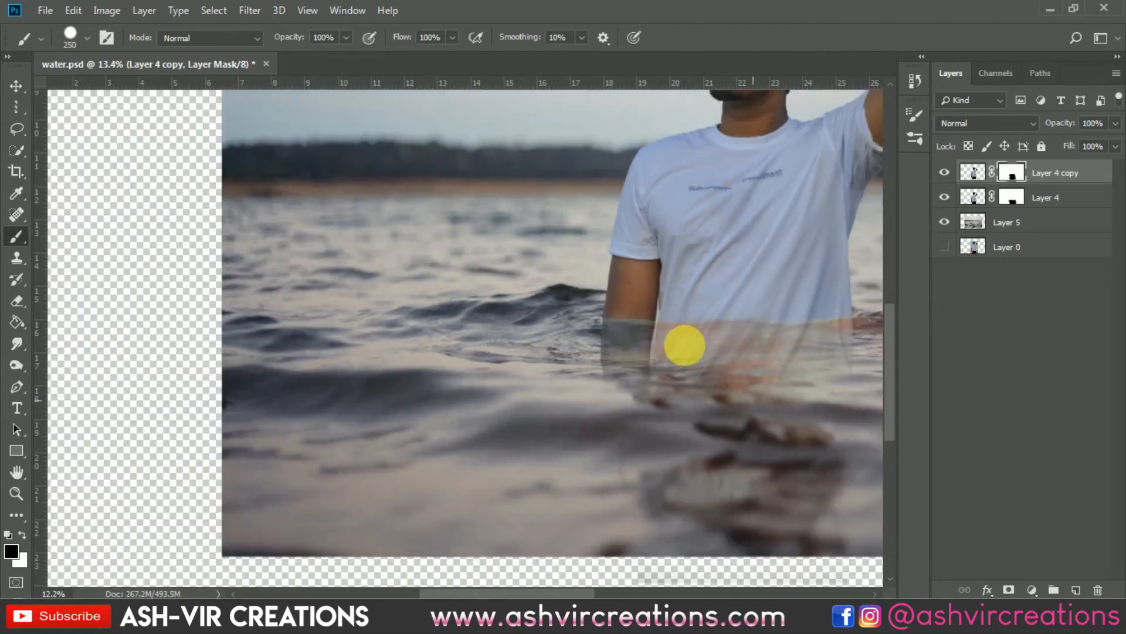
{"action": "scroll", "coordinate": [680, 293], "scroll_direction": "up", "scroll_amount": 2}
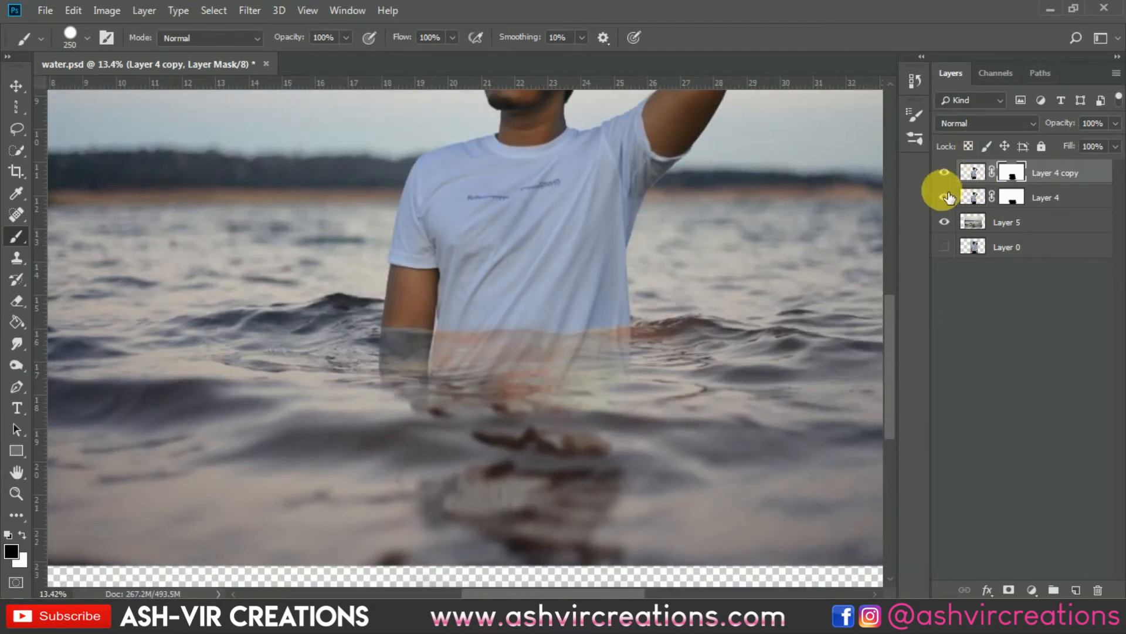
{"action": "left_click", "coordinate": [945, 197]}
{"action": "scroll", "coordinate": [581, 320], "scroll_direction": "up", "scroll_amount": 2}
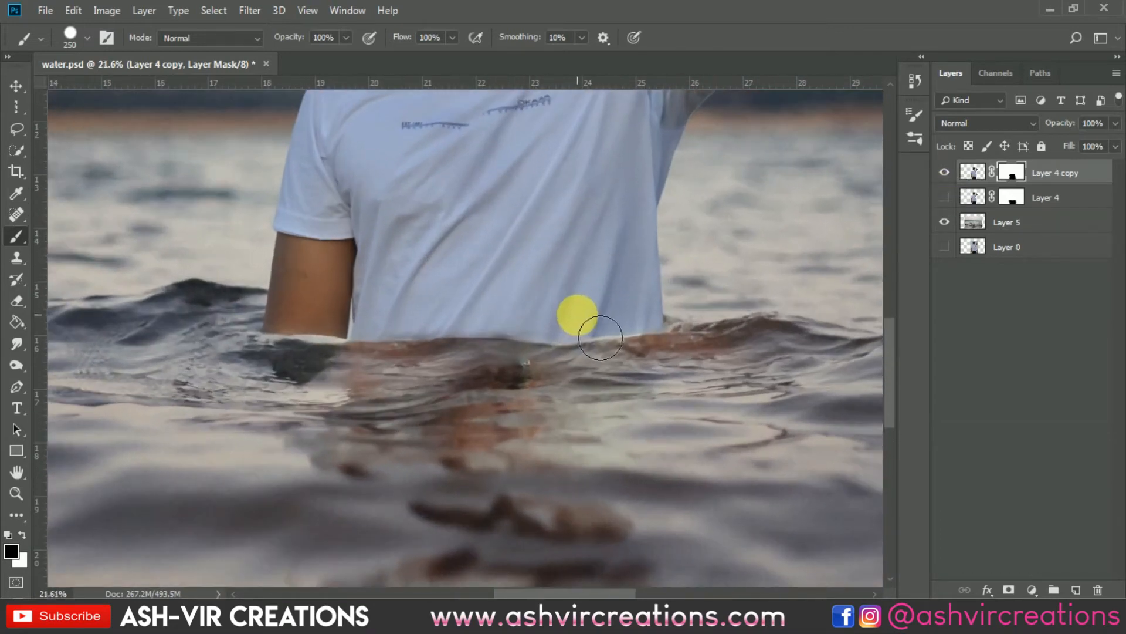
{"action": "scroll", "coordinate": [329, 314], "scroll_direction": "up", "scroll_amount": 2}
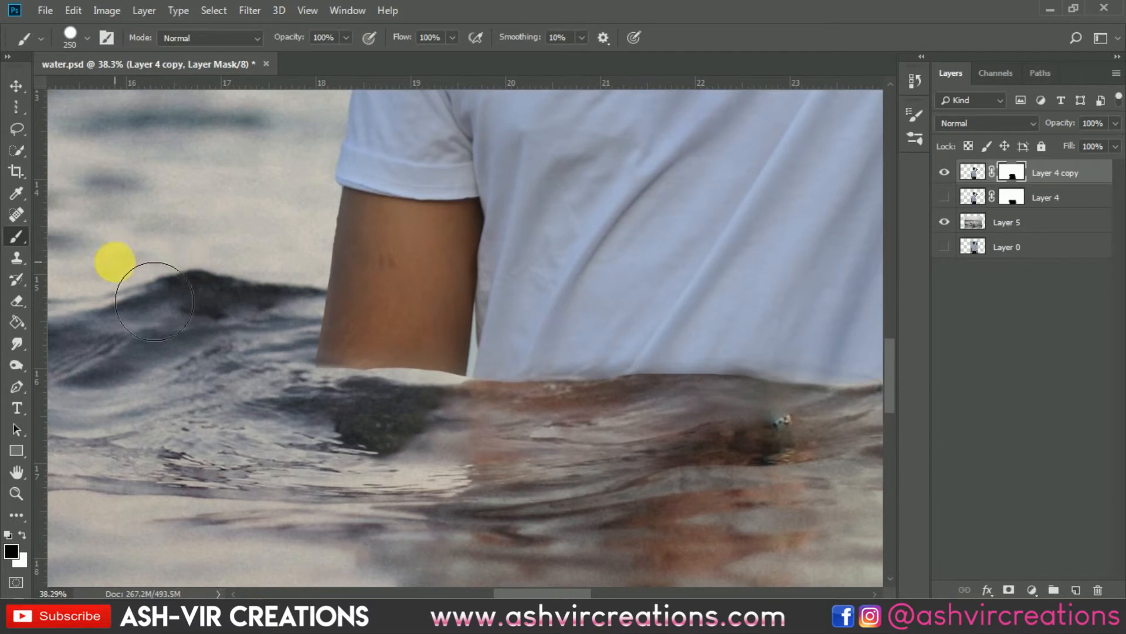
Paint the arm's lower edge back down to the dark wave on Layer 4 copy's mask with a small white Soft Round brush
{"action": "left_click_drag", "start_coordinate": [13, 240], "coordinate": [59, 258]}
{"action": "left_click", "coordinate": [85, 234]}
{"action": "scroll", "coordinate": [405, 335], "scroll_direction": "up", "scroll_amount": 1}
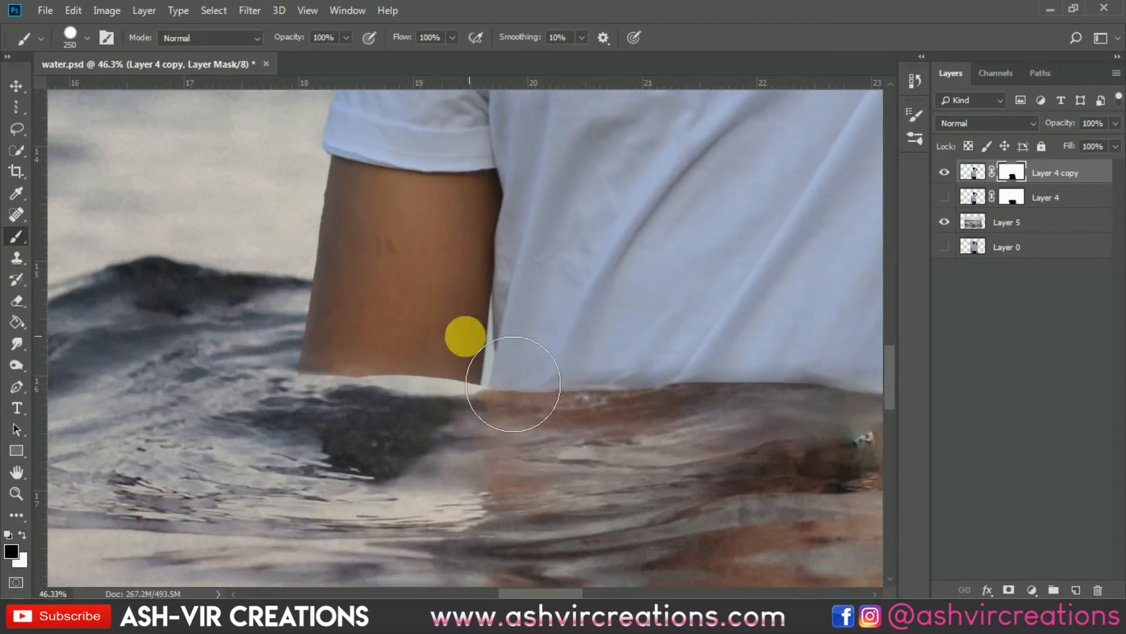
{"action": "mouse_move", "coordinate": [299, 530]}
{"action": "left_mouse_down"}
{"action": "mouse_move", "coordinate": [446, 455]}
{"action": "mouse_move", "coordinate": [448, 425]}
{"action": "left_mouse_up"}
{"action": "left_click", "coordinate": [23, 530]}
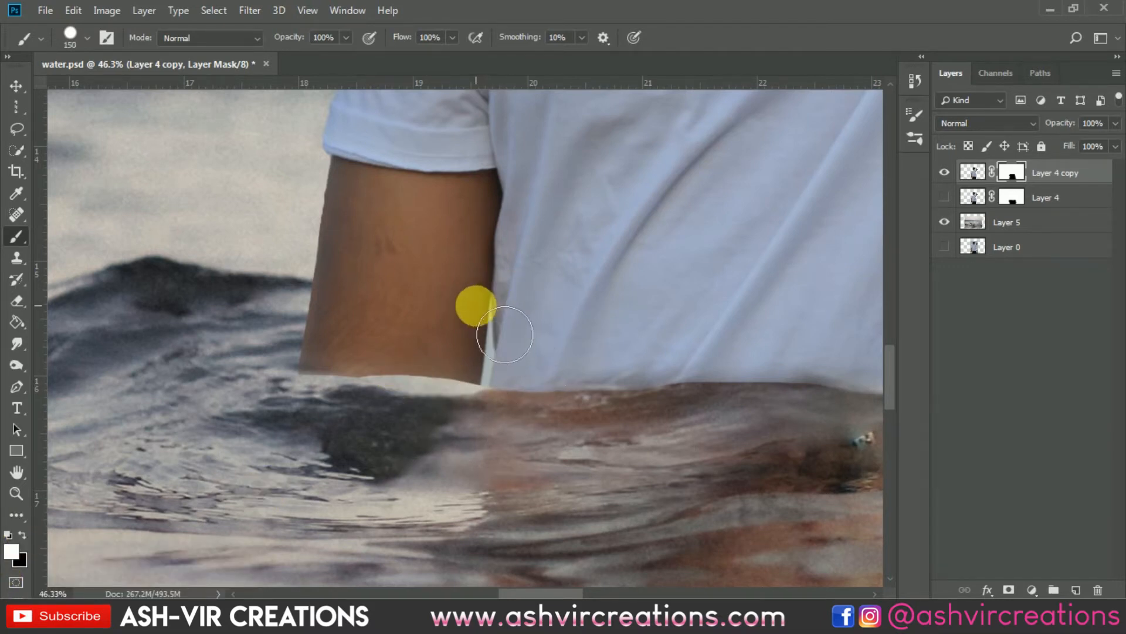
{"action": "scroll", "coordinate": [454, 352], "scroll_direction": "up", "scroll_amount": 2}
{"action": "key", "text": "bracketleft"}
{"action": "right_click", "coordinate": [478, 326]}
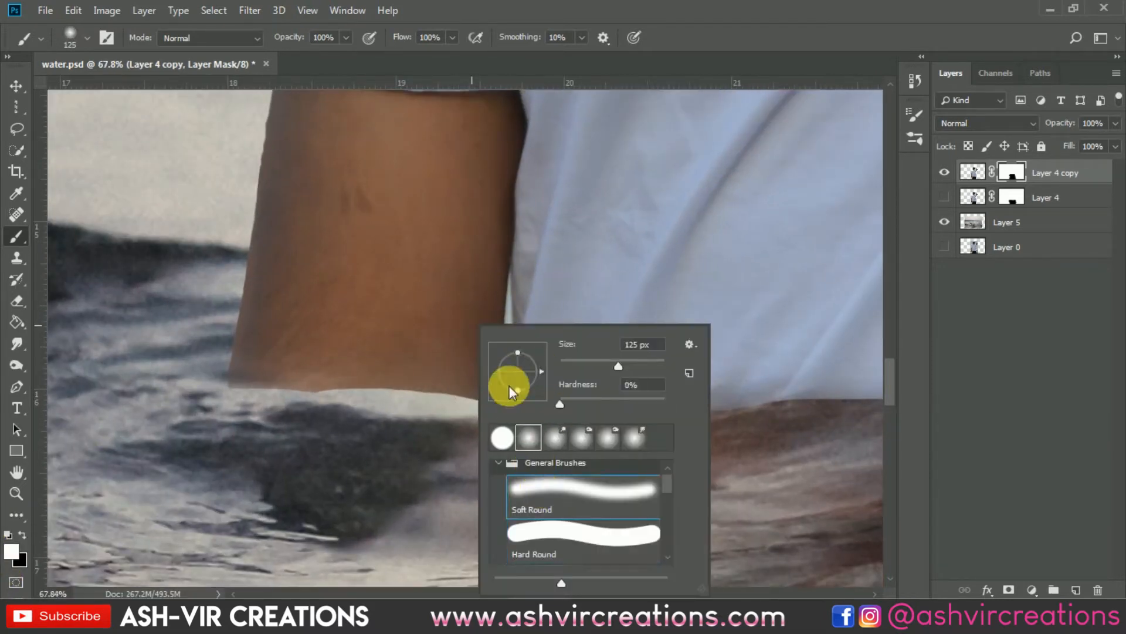
{"action": "double_click", "coordinate": [549, 517]}
{"action": "mouse_move", "coordinate": [533, 401]}
{"action": "left_mouse_down"}
{"action": "mouse_move", "coordinate": [503, 419]}
{"action": "mouse_move", "coordinate": [553, 373]}
{"action": "mouse_move", "coordinate": [530, 409]}
{"action": "mouse_move", "coordinate": [450, 432]}
{"action": "mouse_move", "coordinate": [478, 432]}
{"action": "mouse_move", "coordinate": [390, 428]}
{"action": "mouse_move", "coordinate": [350, 413]}
{"action": "mouse_move", "coordinate": [392, 413]}
{"action": "mouse_move", "coordinate": [277, 401]}
{"action": "mouse_move", "coordinate": [369, 406]}
{"action": "mouse_move", "coordinate": [225, 416]}
{"action": "mouse_move", "coordinate": [367, 415]}
{"action": "mouse_move", "coordinate": [358, 426]}
{"action": "mouse_move", "coordinate": [478, 434]}
{"action": "mouse_move", "coordinate": [546, 425]}
{"action": "mouse_move", "coordinate": [186, 421]}
{"action": "left_mouse_up"}
{"action": "scroll", "coordinate": [549, 373], "scroll_direction": "up", "scroll_amount": 2}
{"action": "scroll", "coordinate": [170, 410], "scroll_direction": "down", "scroll_amount": 1}
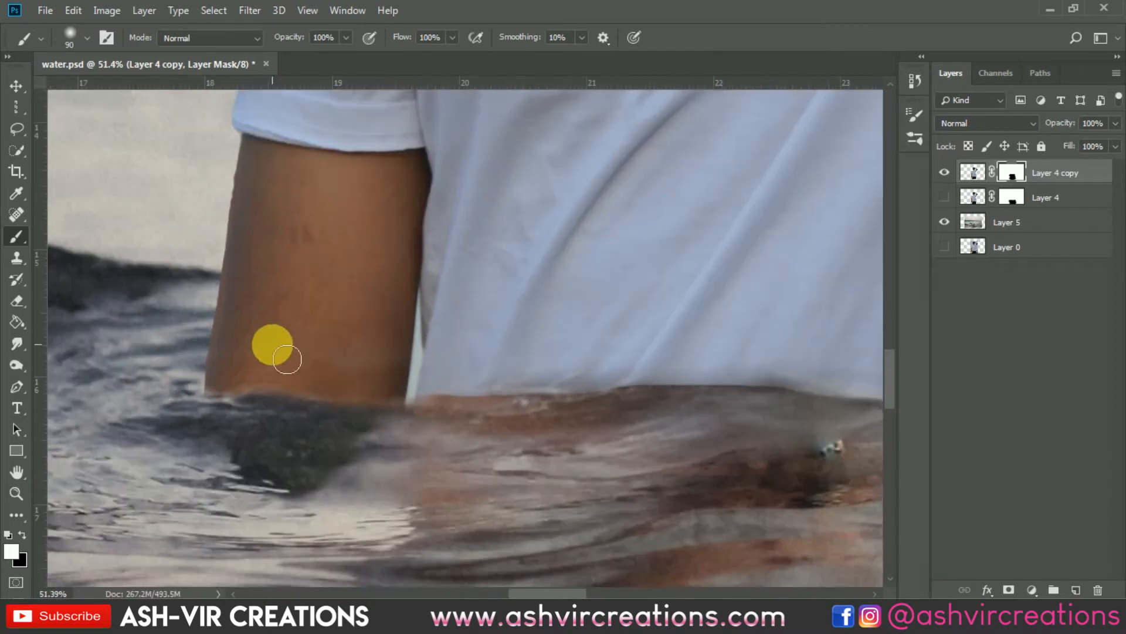
Restore the shirt's lower edge along the wave line on Layer 4 copy's mask with a 90 px soft white brush
{"action": "scroll", "coordinate": [285, 360], "scroll_direction": "right", "scroll_amount": 5}
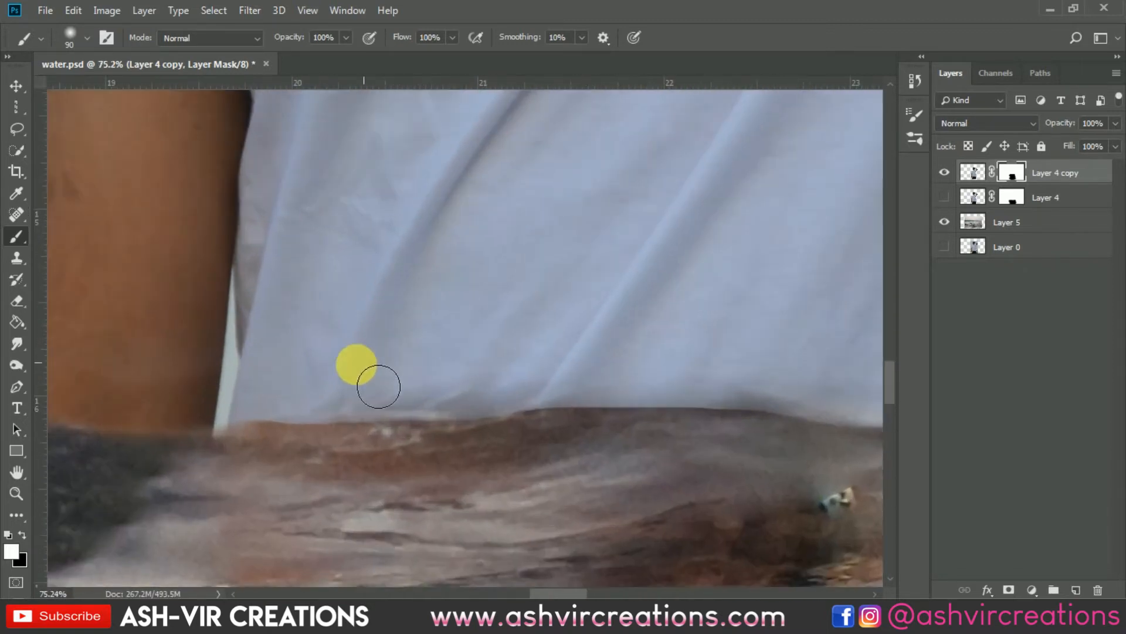
{"action": "mouse_move", "coordinate": [378, 386]}
{"action": "left_mouse_down"}
{"action": "mouse_move", "coordinate": [249, 401]}
{"action": "mouse_move", "coordinate": [291, 409]}
{"action": "mouse_move", "coordinate": [457, 398]}
{"action": "mouse_move", "coordinate": [524, 378]}
{"action": "mouse_move", "coordinate": [294, 348]}
{"action": "mouse_move", "coordinate": [284, 353]}
{"action": "mouse_move", "coordinate": [306, 375]}
{"action": "mouse_move", "coordinate": [301, 392]}
{"action": "mouse_move", "coordinate": [635, 386]}
{"action": "mouse_move", "coordinate": [267, 383]}
{"action": "mouse_move", "coordinate": [479, 344]}
{"action": "mouse_move", "coordinate": [456, 323]}
{"action": "mouse_move", "coordinate": [354, 303]}
{"action": "mouse_move", "coordinate": [379, 345]}
{"action": "mouse_move", "coordinate": [359, 356]}
{"action": "mouse_move", "coordinate": [550, 365]}
{"action": "mouse_move", "coordinate": [440, 364]}
{"action": "mouse_move", "coordinate": [511, 372]}
{"action": "mouse_move", "coordinate": [584, 360]}
{"action": "mouse_move", "coordinate": [460, 366]}
{"action": "mouse_move", "coordinate": [657, 329]}
{"action": "mouse_move", "coordinate": [371, 337]}
{"action": "mouse_move", "coordinate": [405, 368]}
{"action": "mouse_move", "coordinate": [307, 395]}
{"action": "mouse_move", "coordinate": [304, 406]}
{"action": "mouse_move", "coordinate": [521, 397]}
{"action": "mouse_move", "coordinate": [573, 382]}
{"action": "mouse_move", "coordinate": [511, 395]}
{"action": "mouse_move", "coordinate": [613, 387]}
{"action": "mouse_move", "coordinate": [572, 386]}
{"action": "mouse_move", "coordinate": [620, 368]}
{"action": "left_mouse_up"}
{"action": "scroll", "coordinate": [598, 347], "scroll_direction": "down", "scroll_amount": 2}
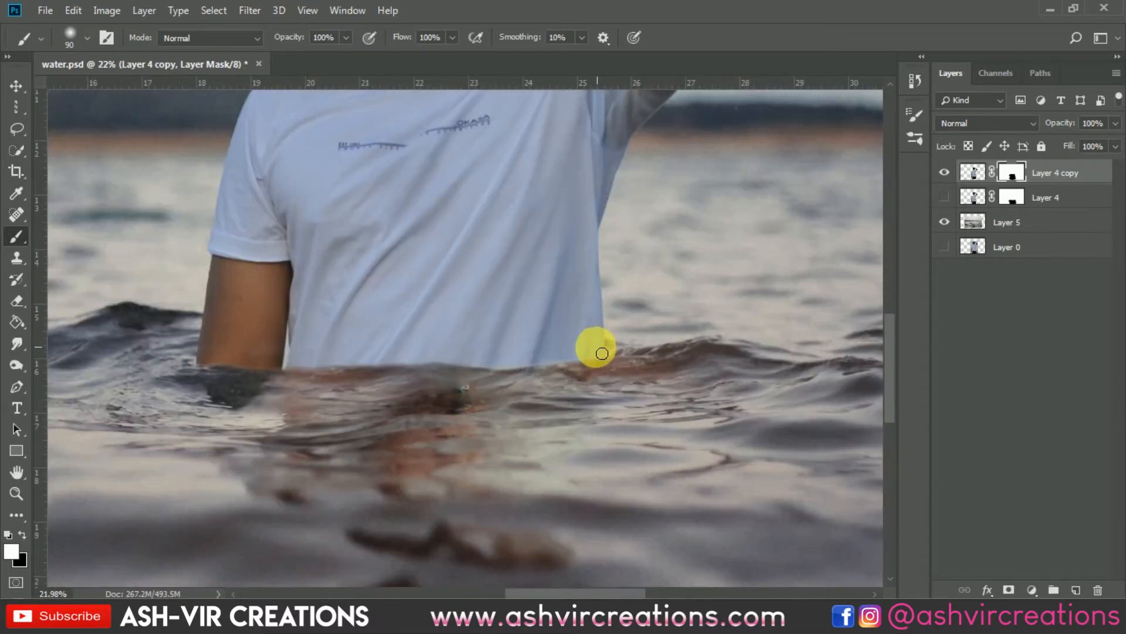
{"action": "scroll", "coordinate": [290, 364], "scroll_direction": "down", "scroll_amount": 4}
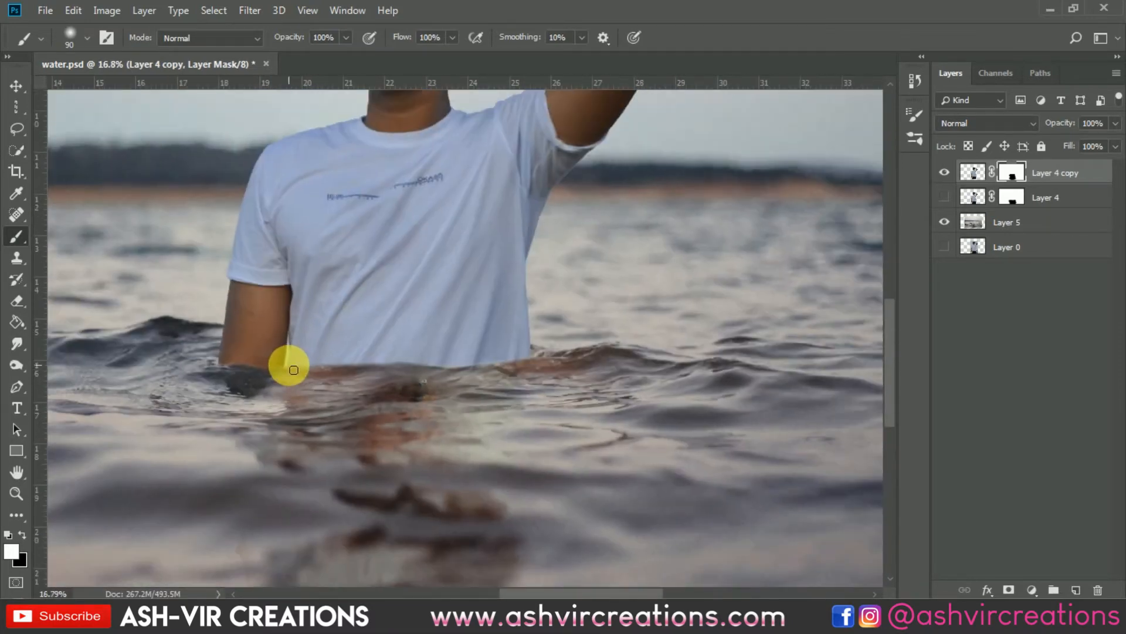
{"action": "scroll", "coordinate": [291, 368], "scroll_direction": "down", "scroll_amount": 2}
{"action": "scroll", "coordinate": [521, 421], "scroll_direction": "up", "scroll_amount": 1}
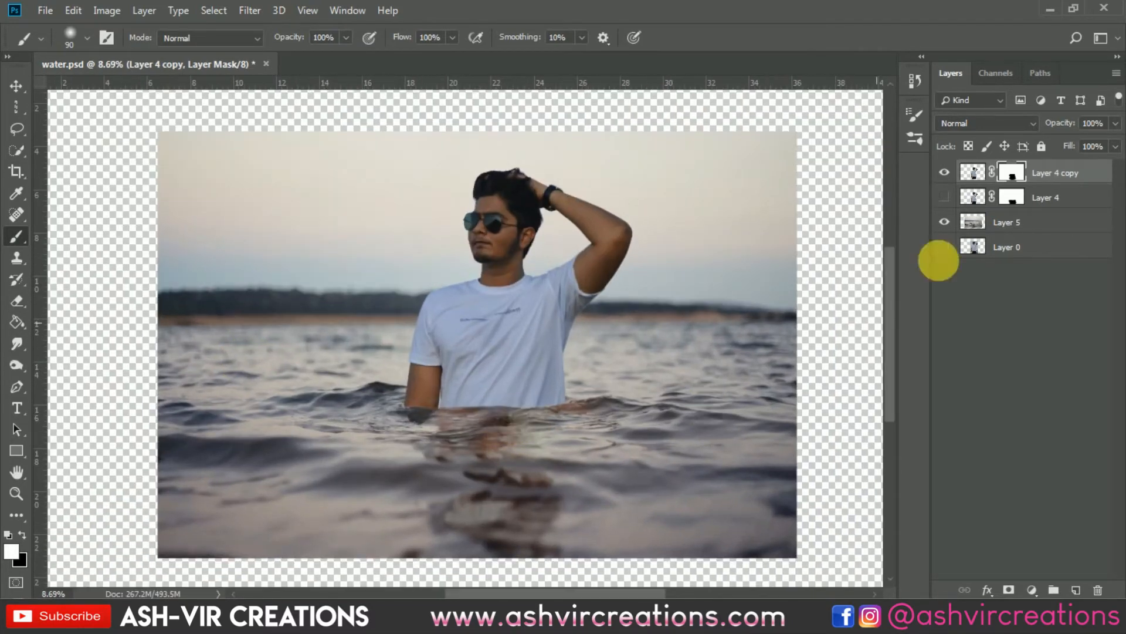
Show Layer 4 again and make it the active layer
{"action": "left_click", "coordinate": [945, 198]}
{"action": "left_click", "coordinate": [945, 198]}
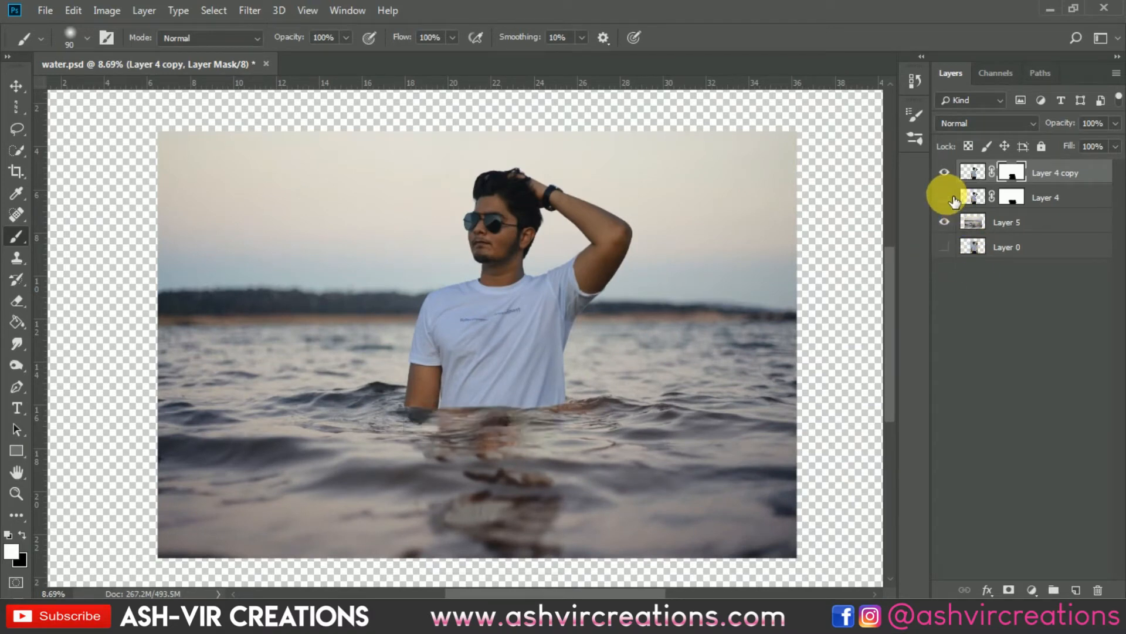
{"action": "left_click", "coordinate": [945, 197]}
{"action": "left_click", "coordinate": [977, 197]}
{"action": "scroll", "coordinate": [714, 339], "scroll_direction": "up", "scroll_amount": 3}
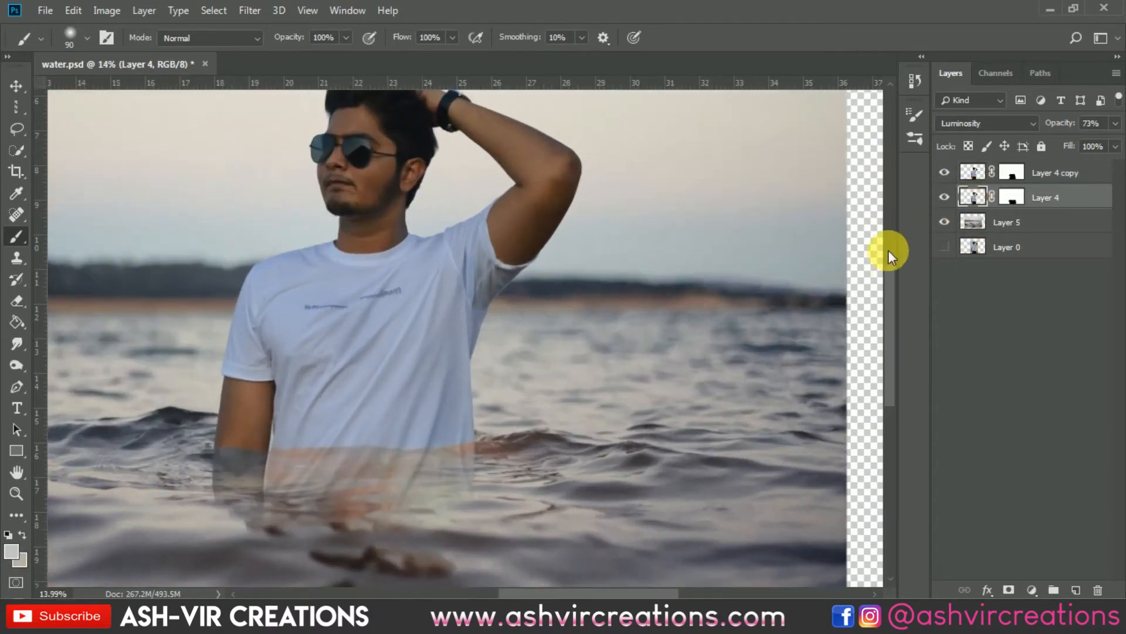
Compare the image with and without Layer 4, and lower the layer's opacity to 36%
{"action": "left_click", "coordinate": [946, 198]}
{"action": "left_click", "coordinate": [946, 198]}
{"action": "left_click", "coordinate": [945, 197]}
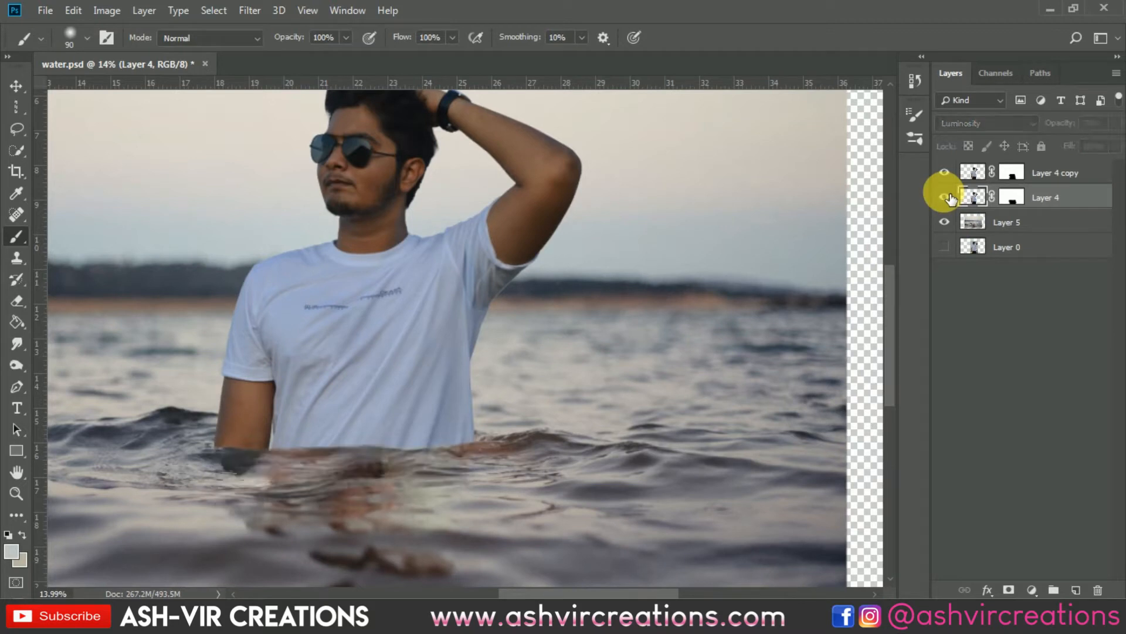
{"action": "left_click", "coordinate": [945, 198]}
{"action": "left_click_drag", "start_coordinate": [1073, 132], "coordinate": [962, 135]}
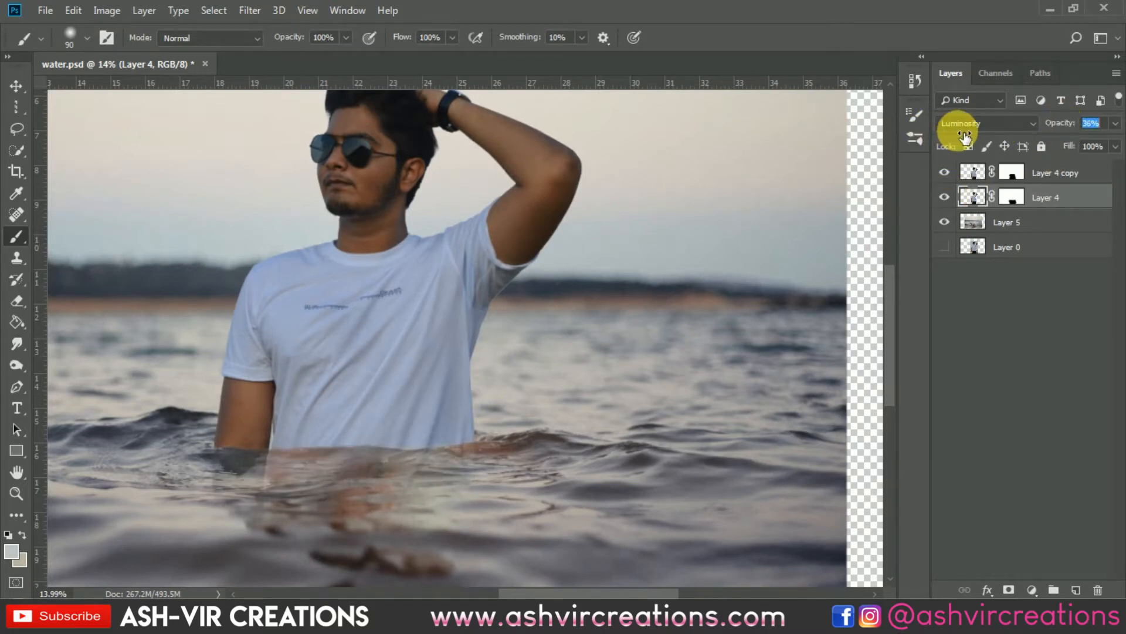
Examine the waterline up close with Layer 4 alternately hidden and shown to judge the submerged body's blend
{"action": "left_click_drag", "start_coordinate": [491, 426], "coordinate": [644, 322]}
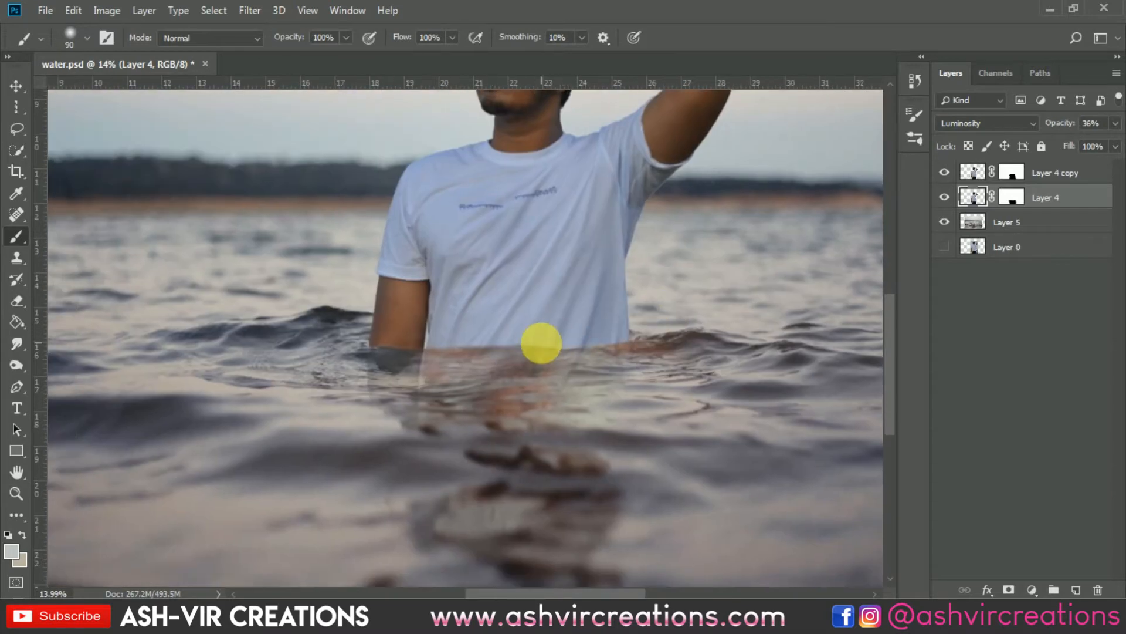
{"action": "key", "text": "ctrl+plus"}
{"action": "key", "text": "ctrl+plus"}
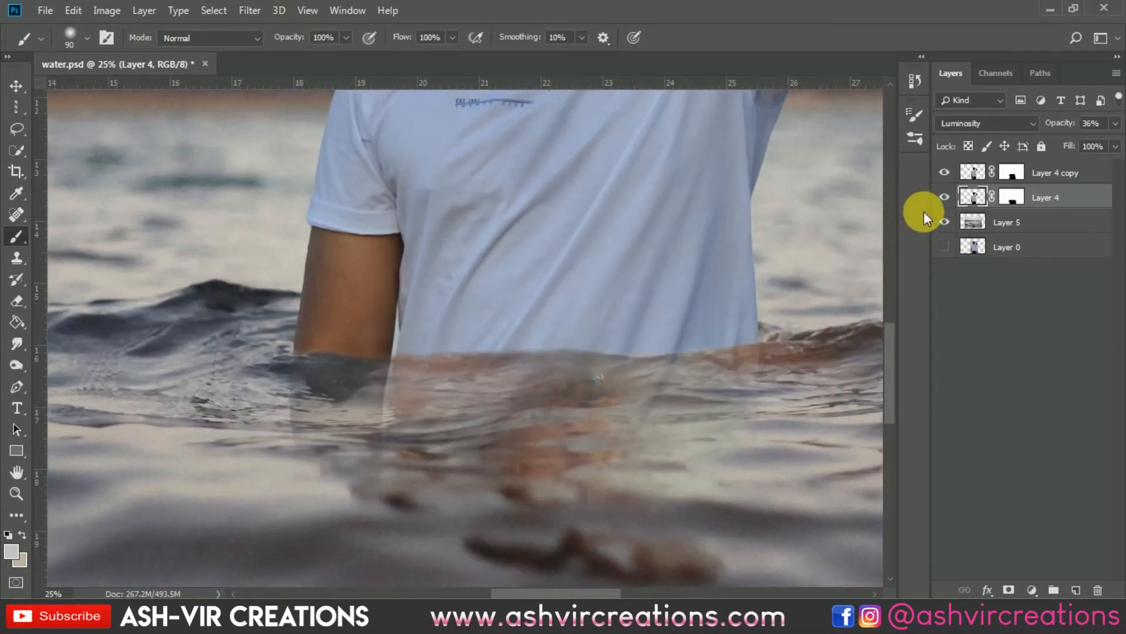
{"action": "left_click", "coordinate": [946, 203]}
{"action": "left_click", "coordinate": [946, 203]}
{"action": "left_click", "coordinate": [947, 204]}
{"action": "left_click", "coordinate": [948, 204]}
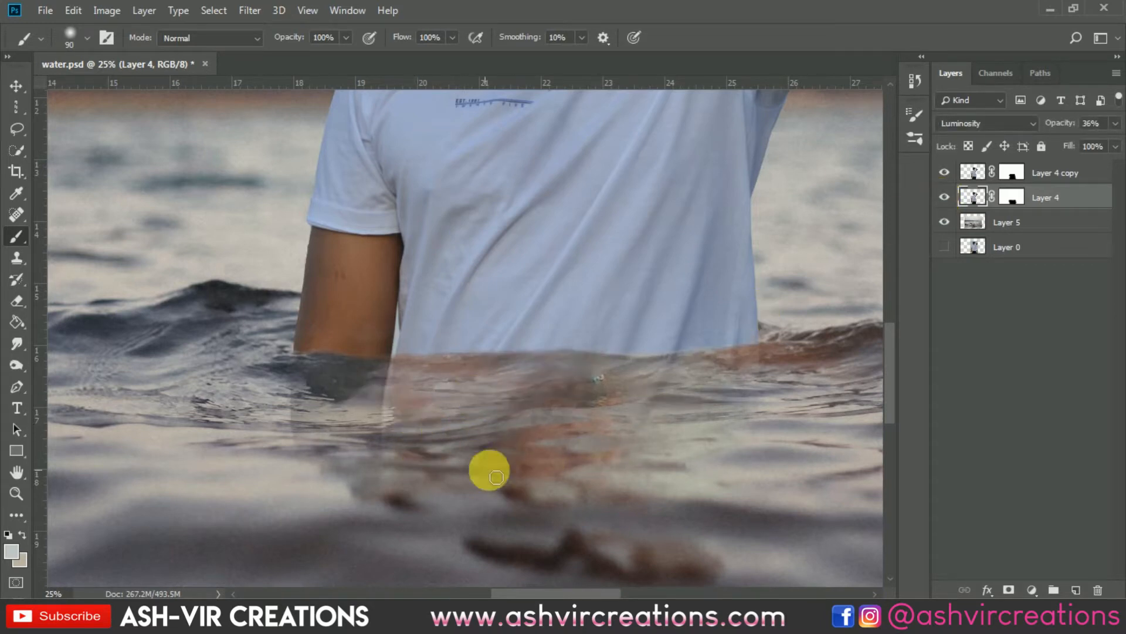
{"action": "left_click", "coordinate": [950, 202]}
{"action": "left_click", "coordinate": [950, 202]}
{"action": "left_click", "coordinate": [950, 202]}
{"action": "left_click", "coordinate": [950, 202]}
{"action": "left_click", "coordinate": [950, 202]}
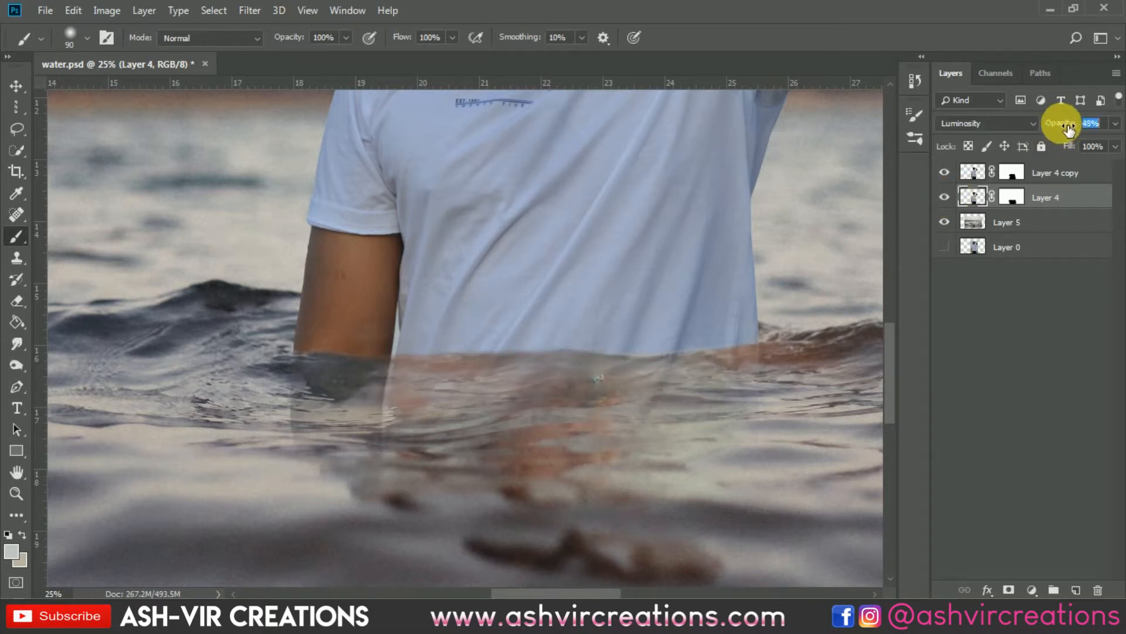
Set Layer 4's opacity to 33% and check the submerged shirt and arm with the layer hidden and shown
{"action": "left_click", "coordinate": [945, 197]}
{"action": "left_click", "coordinate": [946, 197]}
{"action": "left_click", "coordinate": [946, 197]}
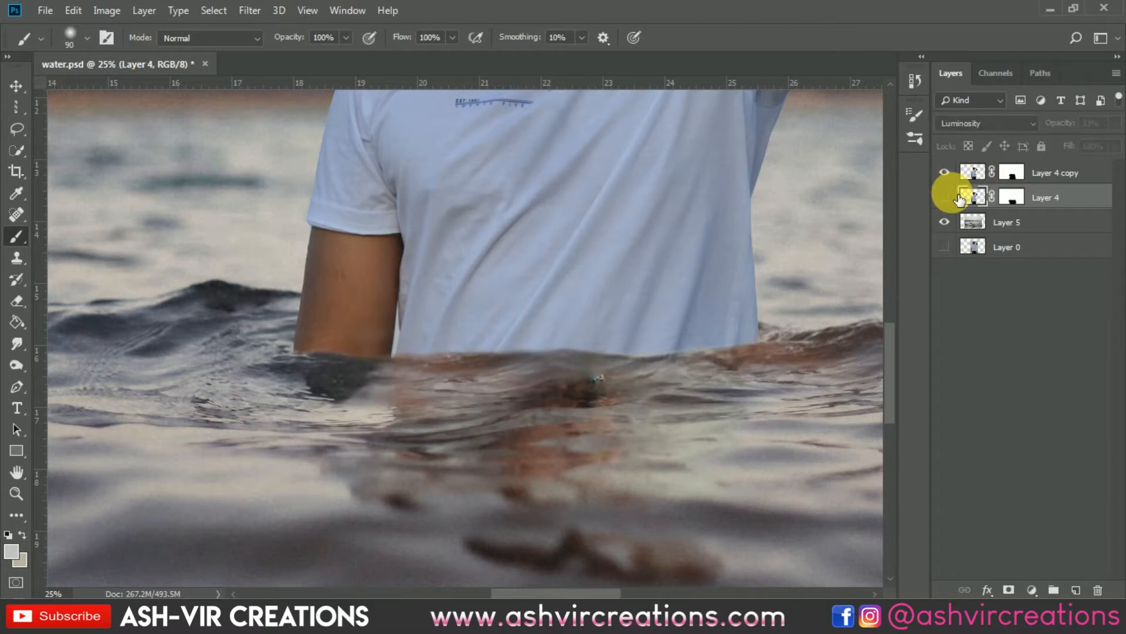
{"action": "left_click", "coordinate": [946, 197]}
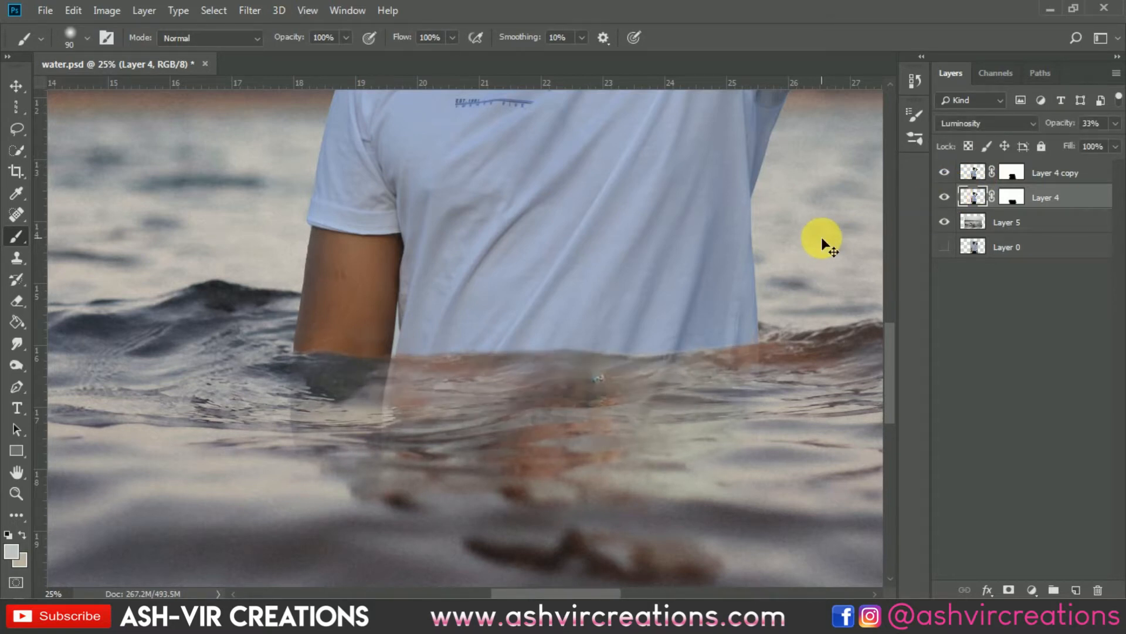
Compare the wider image with Layer 4 hidden and shown, and reduce the layer's opacity to 31%
{"action": "key", "text": "ctrl+minus"}
{"action": "key", "text": "ctrl+minus"}
{"action": "key", "text": "ctrl+minus"}
{"action": "left_click", "coordinate": [943, 197]}
{"action": "left_click", "coordinate": [942, 197]}
{"action": "left_click", "coordinate": [943, 198]}
{"action": "left_click", "coordinate": [944, 198]}
{"action": "key", "text": "ctrl+plus"}
{"action": "key", "text": "ctrl+plus"}
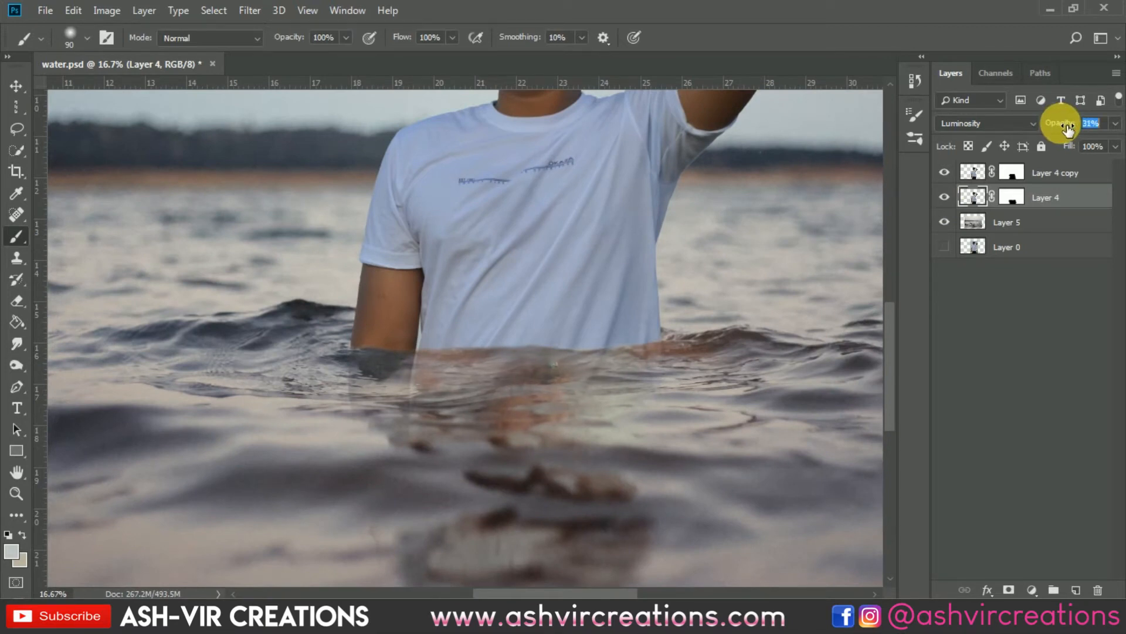
Check the body's underwater transparency by alternately hiding and showing Layer 4, leaving it shown
{"action": "left_click", "coordinate": [945, 198]}
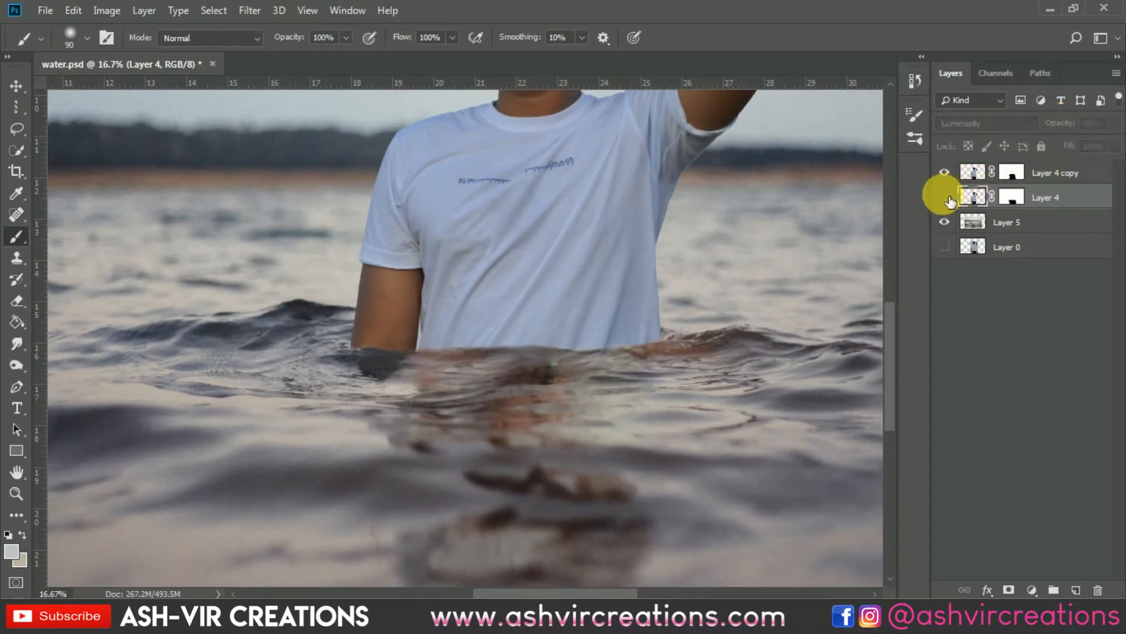
{"action": "left_click", "coordinate": [945, 198]}
{"action": "left_click", "coordinate": [946, 199]}
{"action": "key", "text": "ctrl+plus"}
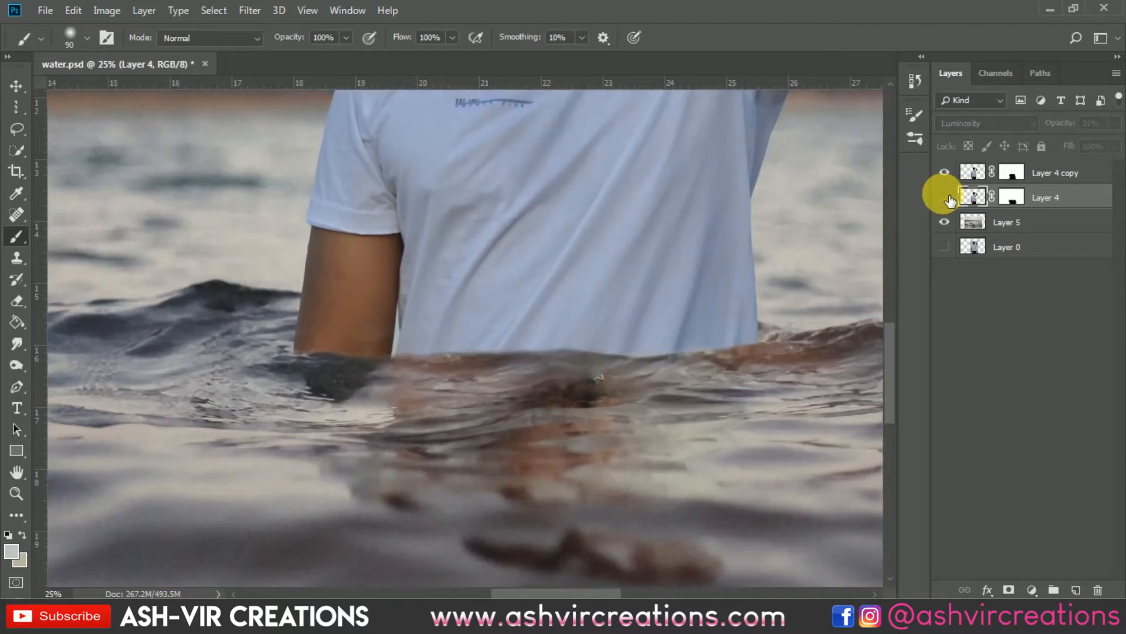
{"action": "left_click_drag", "start_coordinate": [655, 293], "coordinate": [638, 278]}
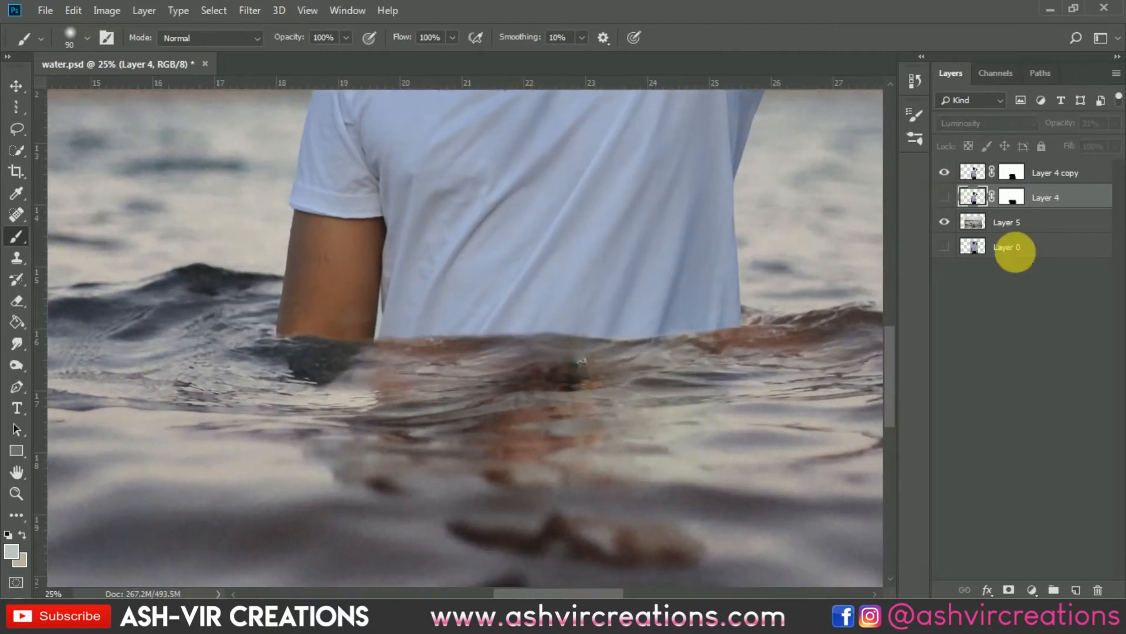
{"action": "left_click", "coordinate": [945, 198]}
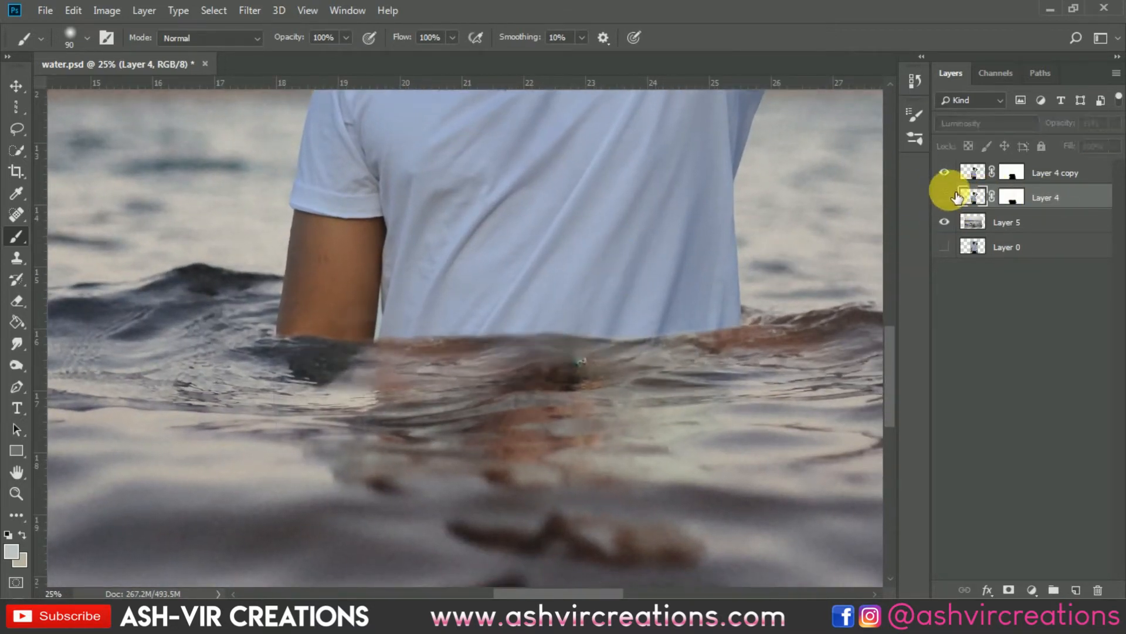
{"action": "left_click", "coordinate": [945, 197]}
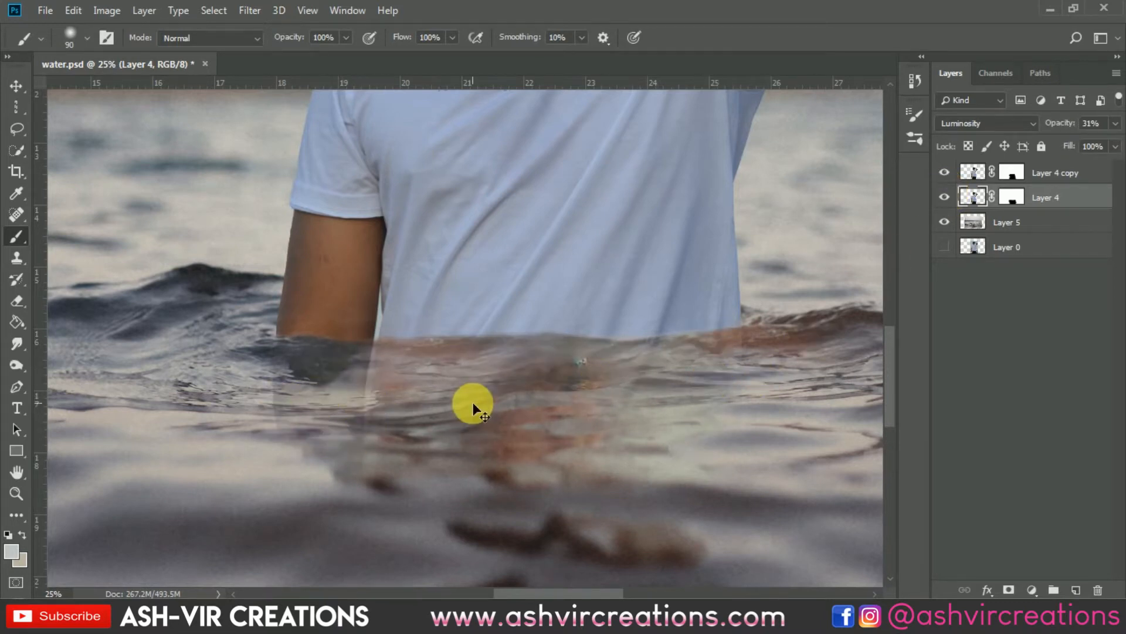
Compare the submerged shirt and arm up close with Layer 4 alternately hidden and shown
{"action": "scroll", "coordinate": [473, 402], "scroll_direction": "up", "scroll_amount": 1}
{"action": "left_click_drag", "start_coordinate": [495, 389], "coordinate": [416, 368]}
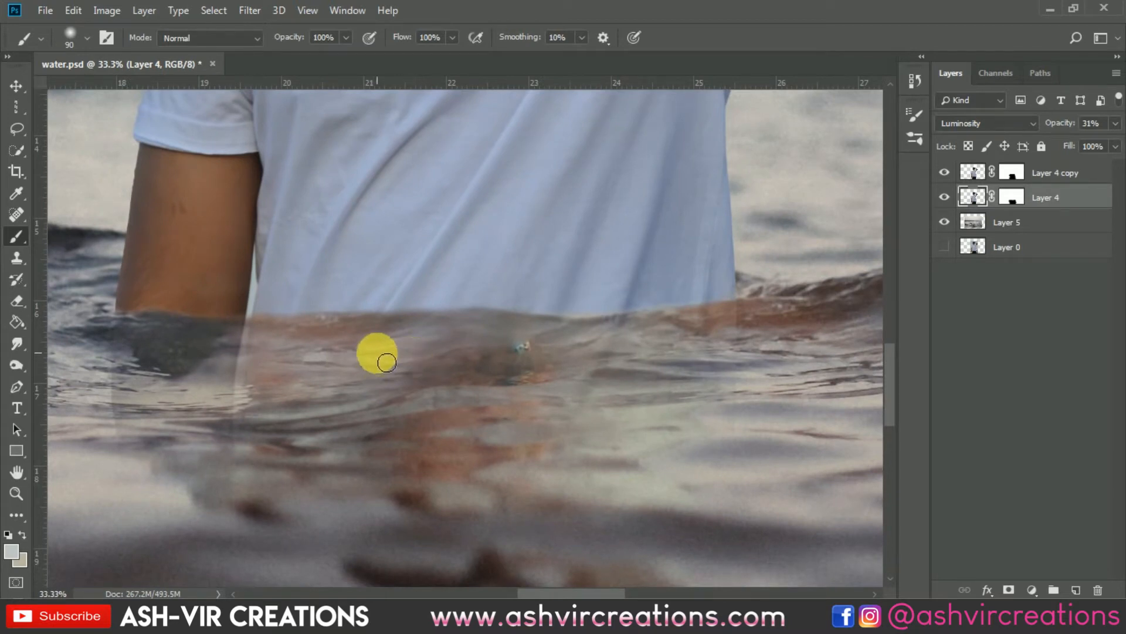
{"action": "scroll", "coordinate": [386, 362], "scroll_direction": "down", "scroll_amount": 1}
{"action": "left_click", "coordinate": [944, 198]}
{"action": "left_click", "coordinate": [945, 198]}
{"action": "left_click", "coordinate": [944, 199]}
{"action": "left_click", "coordinate": [945, 198]}
{"action": "left_click", "coordinate": [945, 198]}
{"action": "left_click", "coordinate": [945, 198]}
{"action": "left_click", "coordinate": [945, 198]}
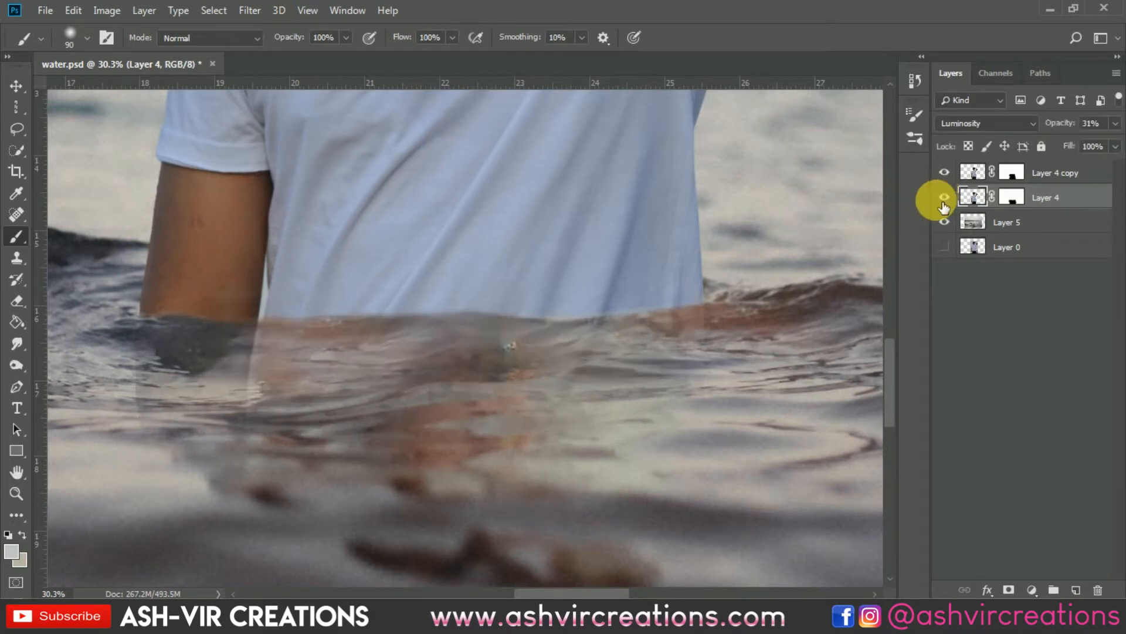
Check Layer 4's effect from farther out by hiding and showing it, and review the whole composite
{"action": "scroll", "coordinate": [538, 385], "scroll_direction": "down", "scroll_amount": 4}
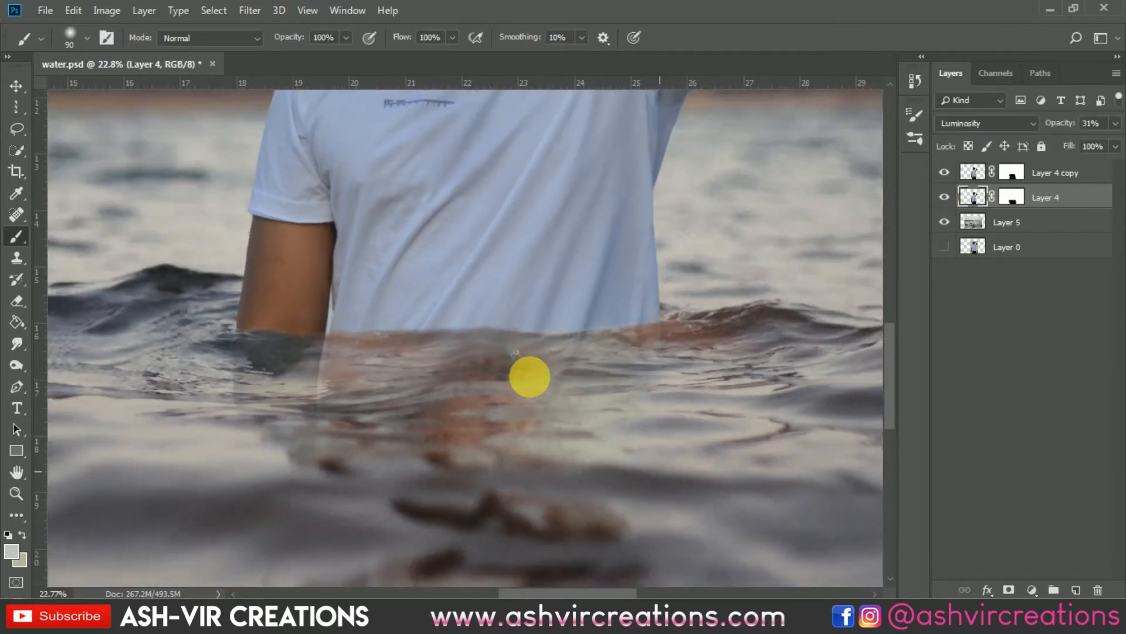
{"action": "left_click", "coordinate": [944, 197]}
{"action": "left_click", "coordinate": [944, 197]}
{"action": "left_click", "coordinate": [945, 197]}
{"action": "left_click", "coordinate": [944, 197]}
{"action": "scroll", "coordinate": [331, 381], "scroll_direction": "down", "scroll_amount": 4}
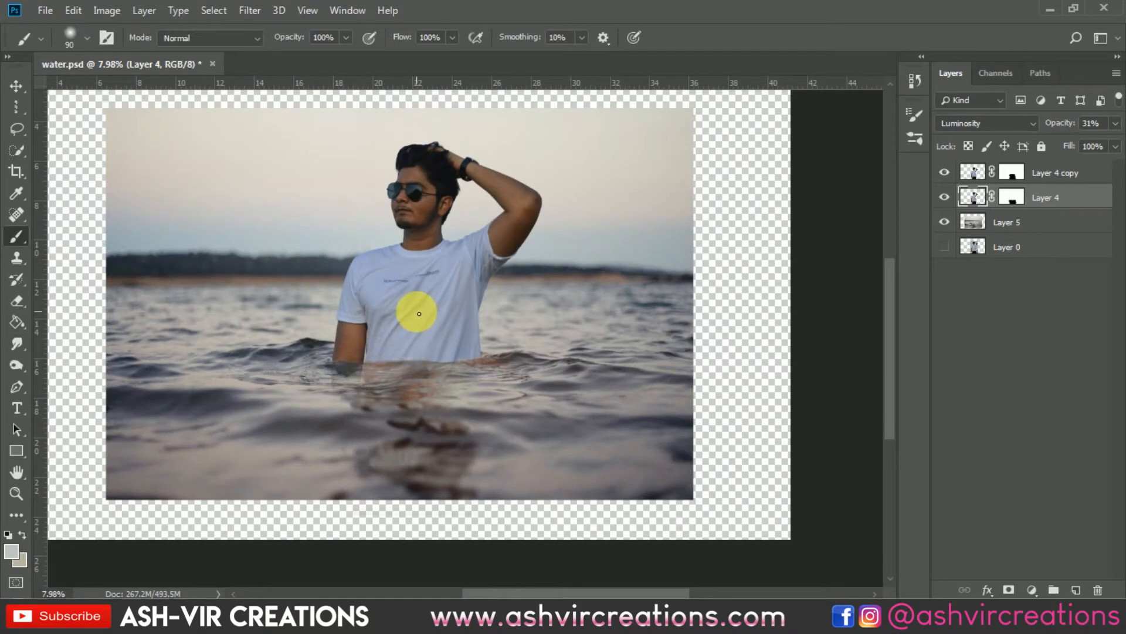
{"action": "scroll", "coordinate": [420, 304], "scroll_direction": "down", "scroll_amount": 2}
{"action": "scroll", "coordinate": [463, 346], "scroll_direction": "up", "scroll_amount": 1}
{"action": "key", "text": "v"}
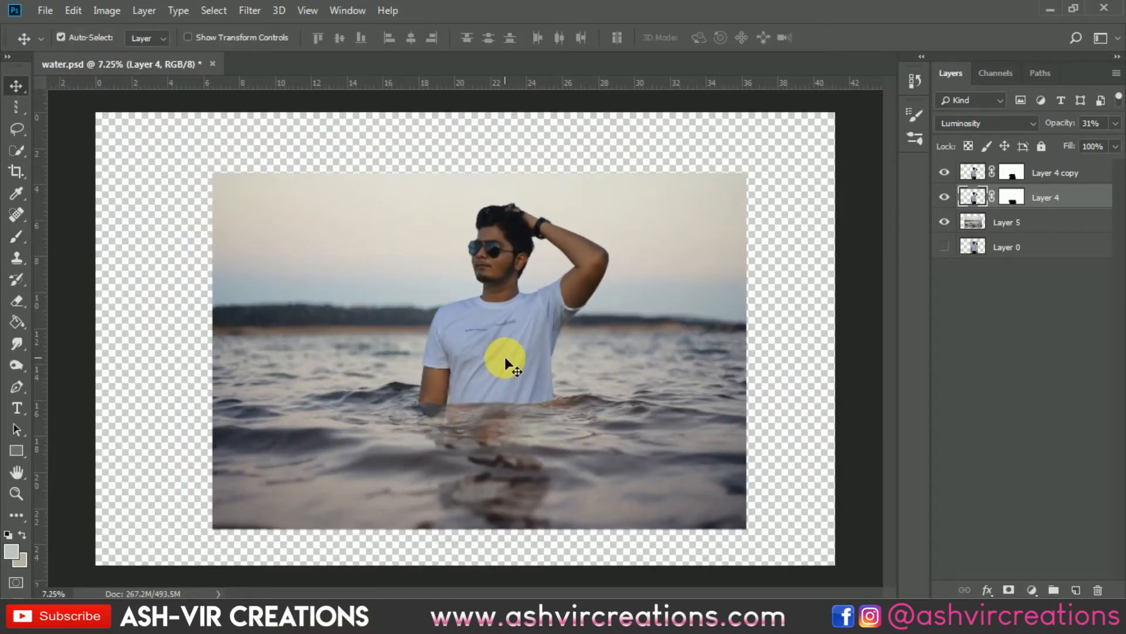
{"action": "scroll", "coordinate": [506, 364], "scroll_direction": "down", "scroll_amount": 1}
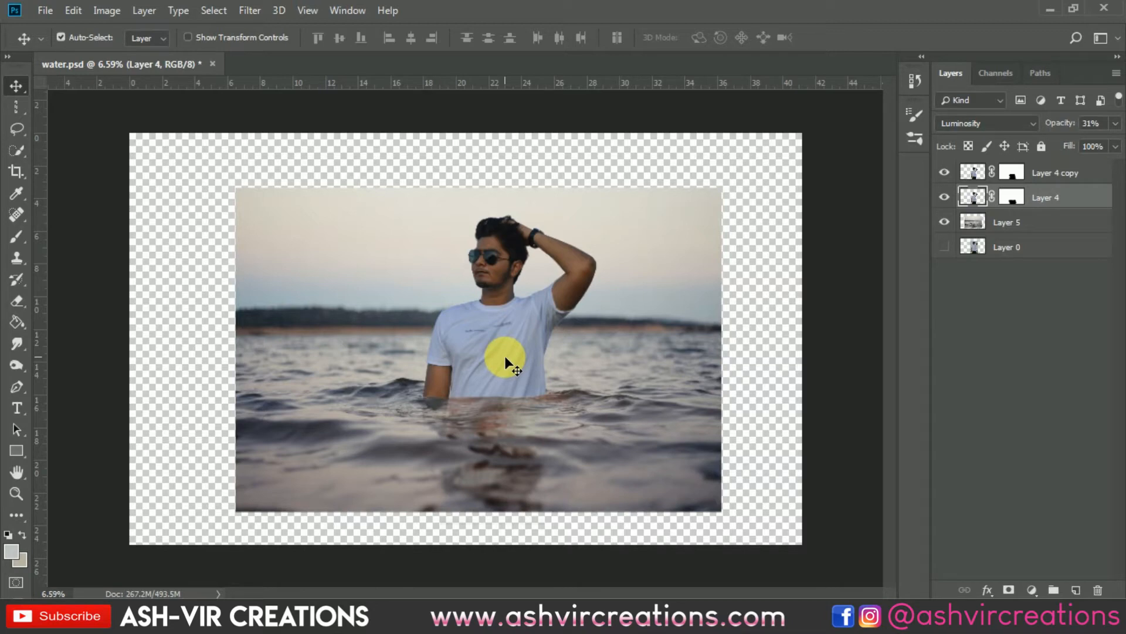
{"action": "scroll", "coordinate": [441, 292], "scroll_direction": "up", "scroll_amount": 8}
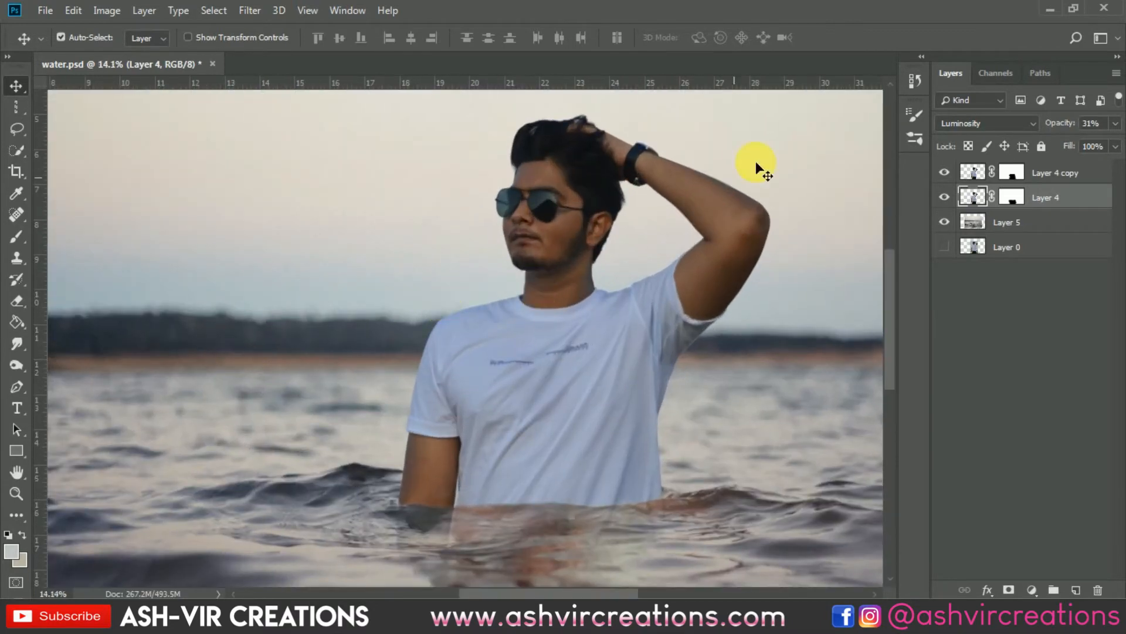
Soften the cutout edge along the shirt's shoulder on Layer 4 copy using the Blur tool at size 70 and 61% strength
{"action": "left_click", "coordinate": [974, 174]}
{"action": "scroll", "coordinate": [406, 329], "scroll_direction": "up", "scroll_amount": 4}
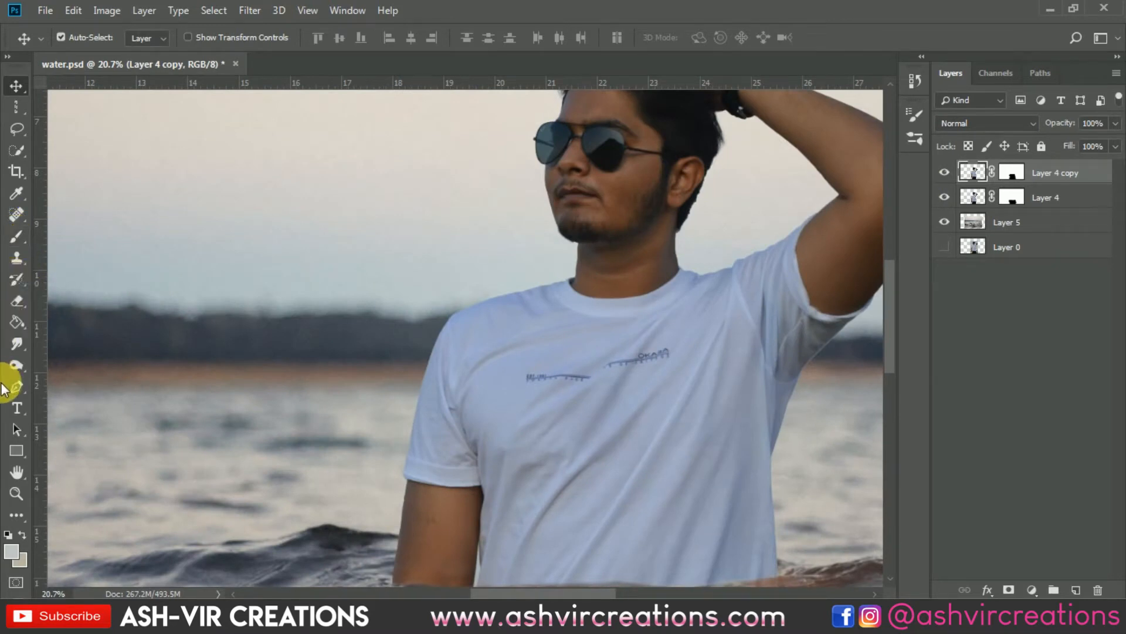
{"action": "left_click", "coordinate": [22, 343]}
{"action": "left_click", "coordinate": [65, 347]}
{"action": "scroll", "coordinate": [455, 395], "scroll_direction": "up", "scroll_amount": 5}
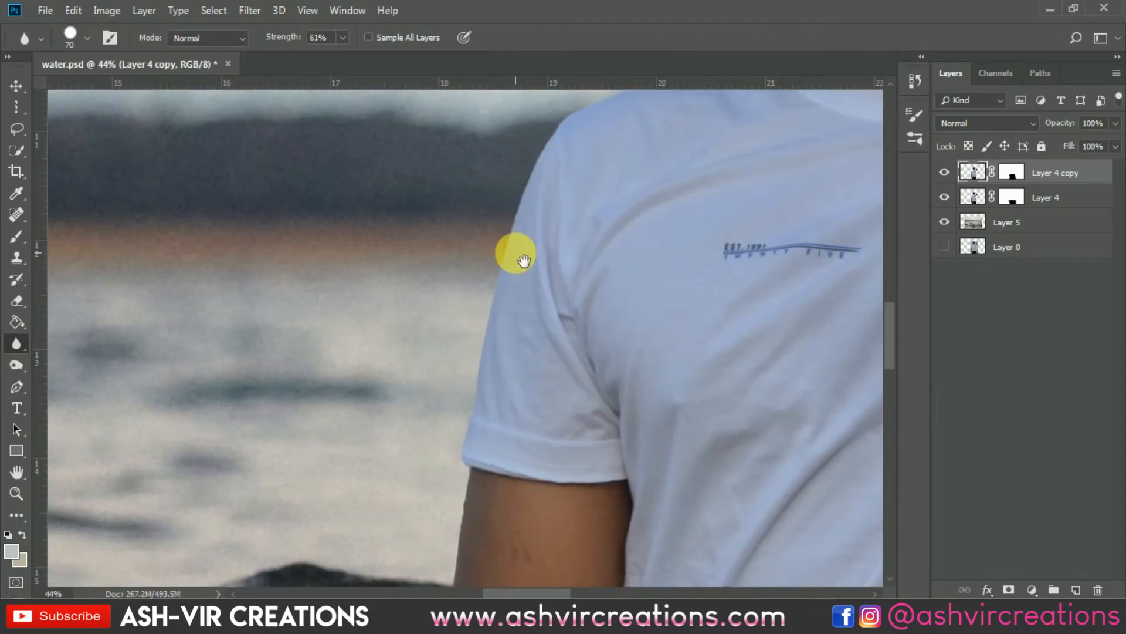
{"action": "scroll", "coordinate": [517, 259], "scroll_direction": "down", "scroll_amount": 3}
{"action": "left_click_drag", "start_coordinate": [510, 259], "coordinate": [586, 307]}
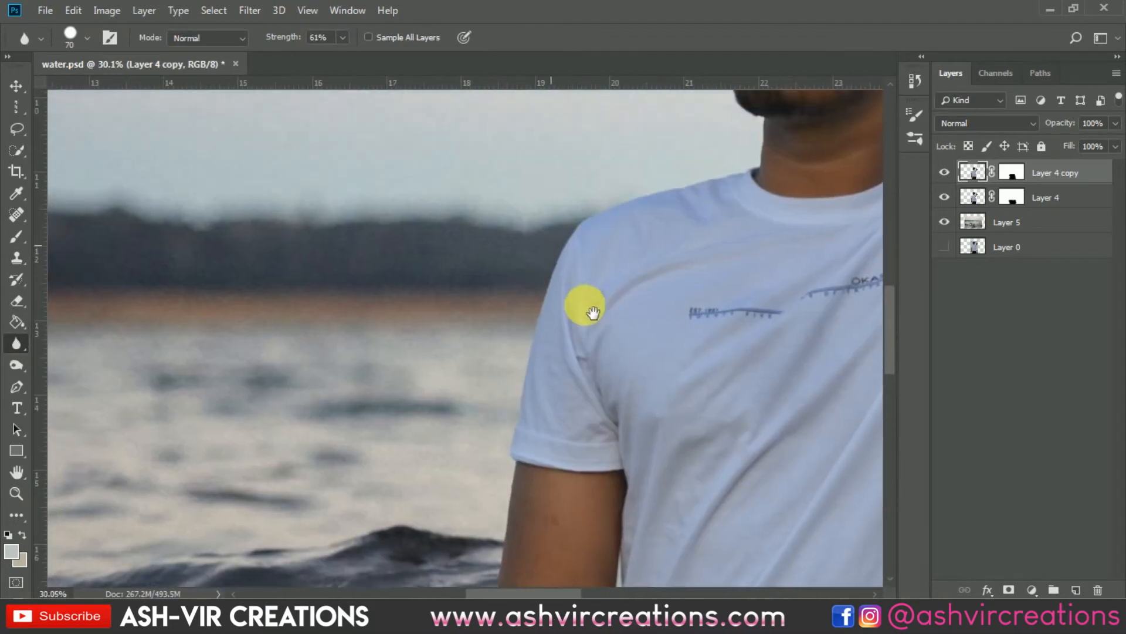
{"action": "scroll", "coordinate": [694, 193], "scroll_direction": "up", "scroll_amount": 4}
{"action": "left_click_drag", "start_coordinate": [694, 194], "coordinate": [642, 199]}
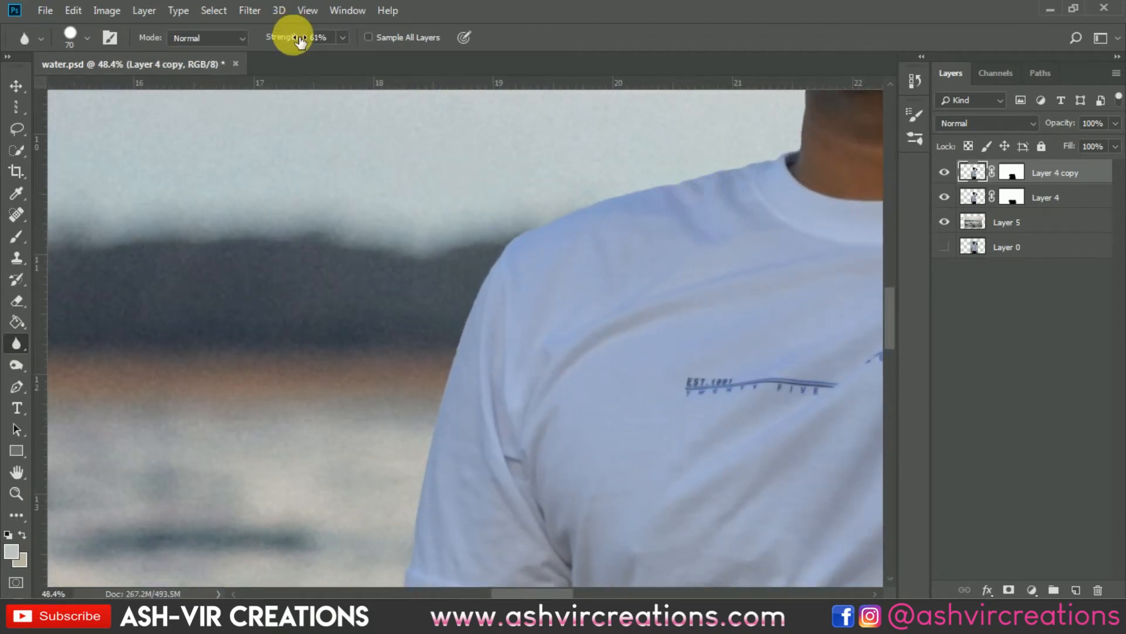
{"action": "right_click", "coordinate": [598, 179]}
{"action": "double_click", "coordinate": [667, 373]}
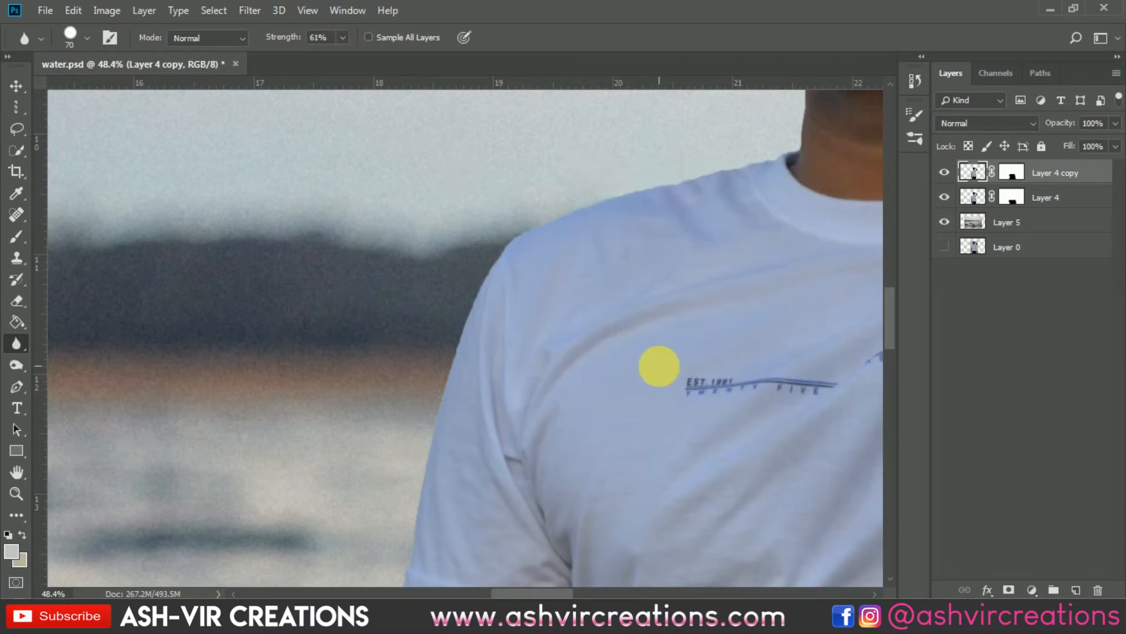
{"action": "mouse_move", "coordinate": [720, 179]}
{"action": "left_mouse_down"}
{"action": "mouse_move", "coordinate": [563, 201]}
{"action": "mouse_move", "coordinate": [632, 199]}
{"action": "mouse_move", "coordinate": [476, 311]}
{"action": "mouse_move", "coordinate": [545, 174]}
{"action": "mouse_move", "coordinate": [470, 388]}
{"action": "mouse_move", "coordinate": [501, 254]}
{"action": "left_mouse_up"}
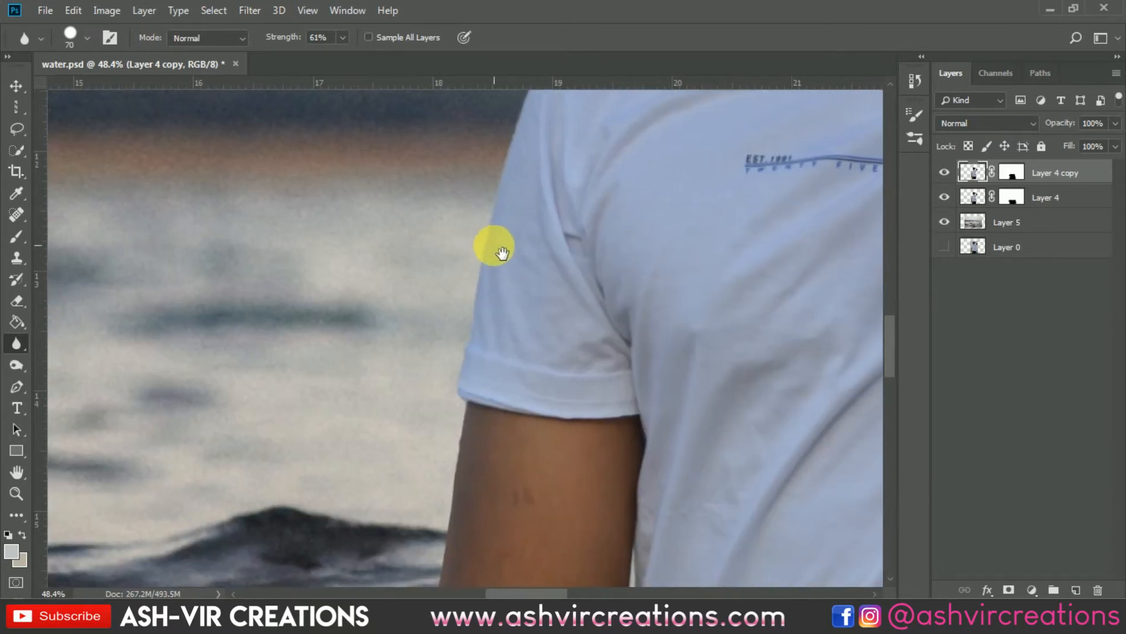
Blur the outer cutout edge of the sleeve and lowered arm down to the waterline
{"action": "mouse_move", "coordinate": [493, 308]}
{"action": "left_mouse_down"}
{"action": "mouse_move", "coordinate": [460, 370]}
{"action": "mouse_move", "coordinate": [490, 210]}
{"action": "mouse_move", "coordinate": [500, 258]}
{"action": "left_mouse_up"}
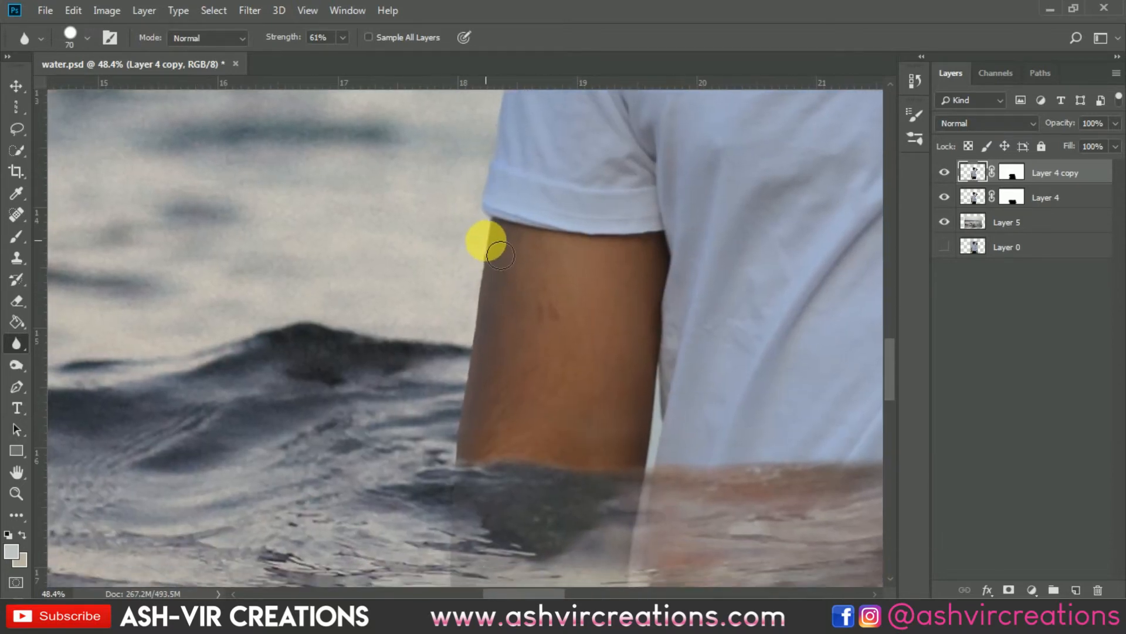
{"action": "left_click_drag", "start_coordinate": [485, 337], "coordinate": [498, 254]}
{"action": "mouse_move", "coordinate": [462, 425]}
{"action": "left_mouse_down"}
{"action": "mouse_move", "coordinate": [458, 499]}
{"action": "mouse_move", "coordinate": [483, 301]}
{"action": "left_mouse_up"}
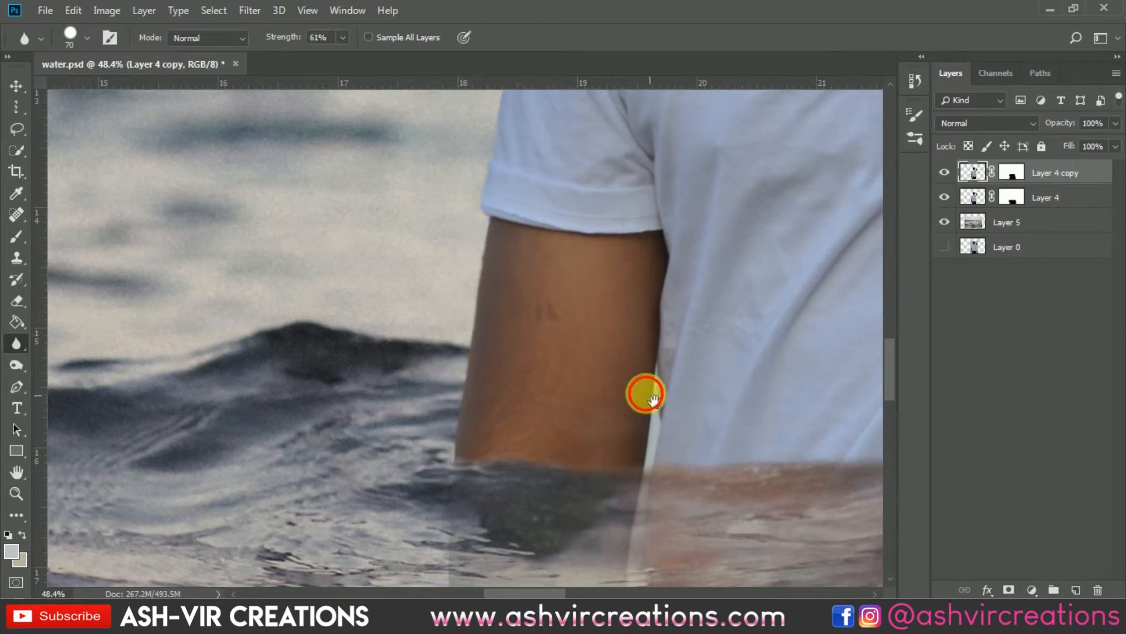
Blur the shirt's cutout edge on the raised-arm side, working upward from the waterline
{"action": "left_click_drag", "start_coordinate": [646, 395], "coordinate": [143, 297]}
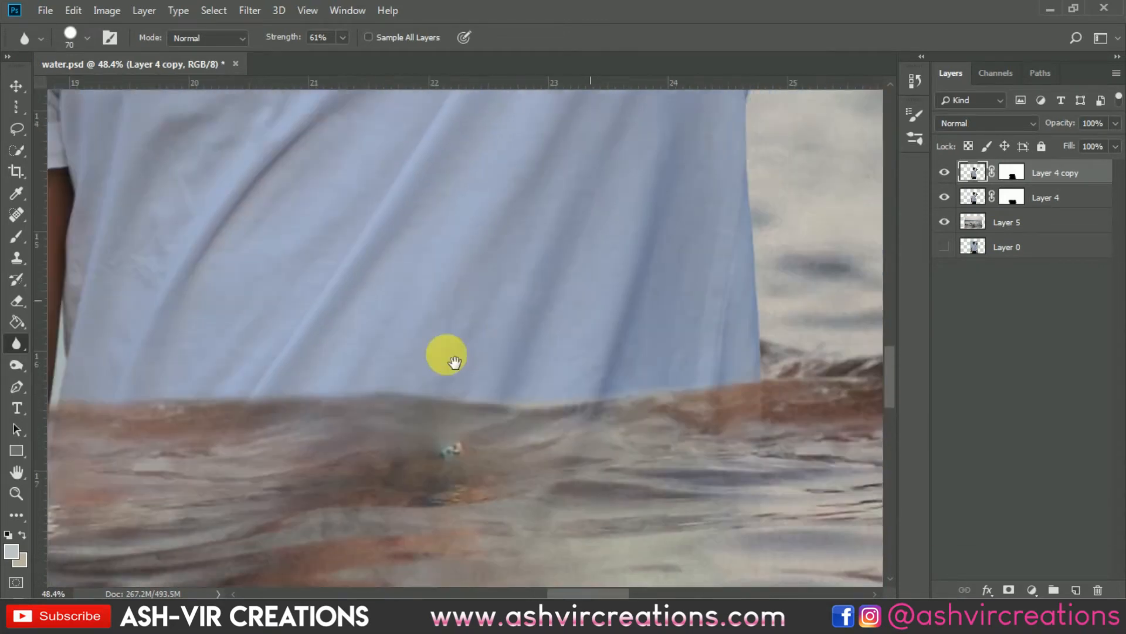
{"action": "left_click_drag", "start_coordinate": [455, 362], "coordinate": [100, 442]}
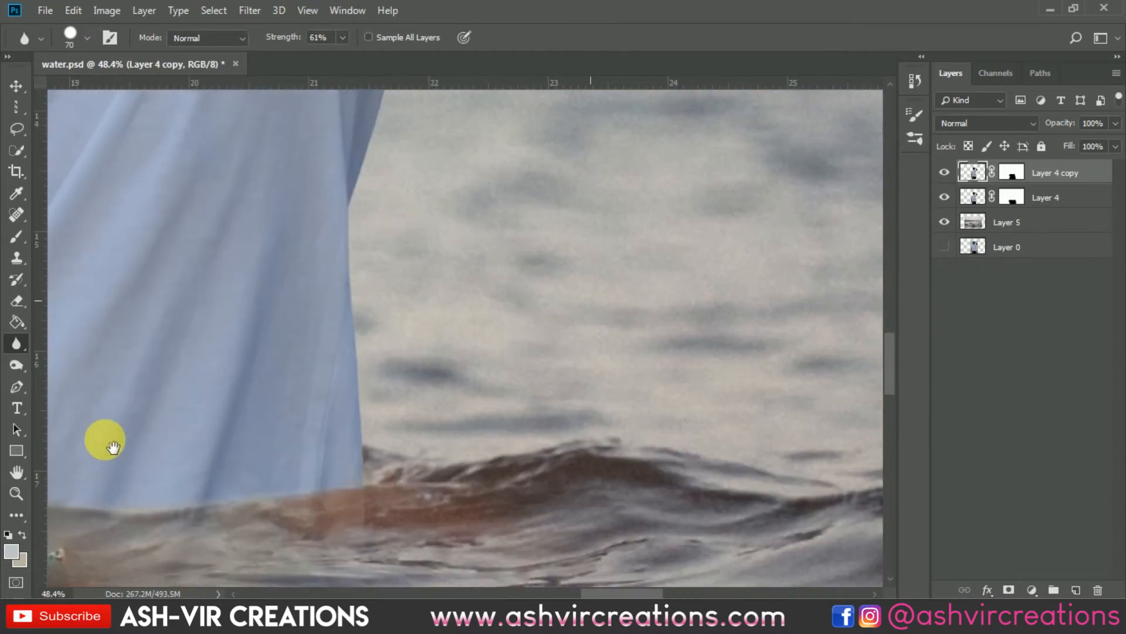
{"action": "mouse_move", "coordinate": [355, 498]}
{"action": "left_mouse_down"}
{"action": "mouse_move", "coordinate": [372, 363]}
{"action": "mouse_move", "coordinate": [382, 454]}
{"action": "mouse_move", "coordinate": [356, 264]}
{"action": "mouse_move", "coordinate": [354, 406]}
{"action": "mouse_move", "coordinate": [384, 355]}
{"action": "mouse_move", "coordinate": [373, 479]}
{"action": "mouse_move", "coordinate": [373, 361]}
{"action": "mouse_move", "coordinate": [370, 385]}
{"action": "mouse_move", "coordinate": [439, 155]}
{"action": "mouse_move", "coordinate": [373, 330]}
{"action": "mouse_move", "coordinate": [474, 217]}
{"action": "mouse_move", "coordinate": [517, 200]}
{"action": "mouse_move", "coordinate": [373, 426]}
{"action": "mouse_move", "coordinate": [425, 357]}
{"action": "mouse_move", "coordinate": [459, 400]}
{"action": "mouse_move", "coordinate": [469, 390]}
{"action": "mouse_move", "coordinate": [510, 265]}
{"action": "left_mouse_up"}
{"action": "scroll", "coordinate": [344, 332], "scroll_direction": "up", "scroll_amount": 3}
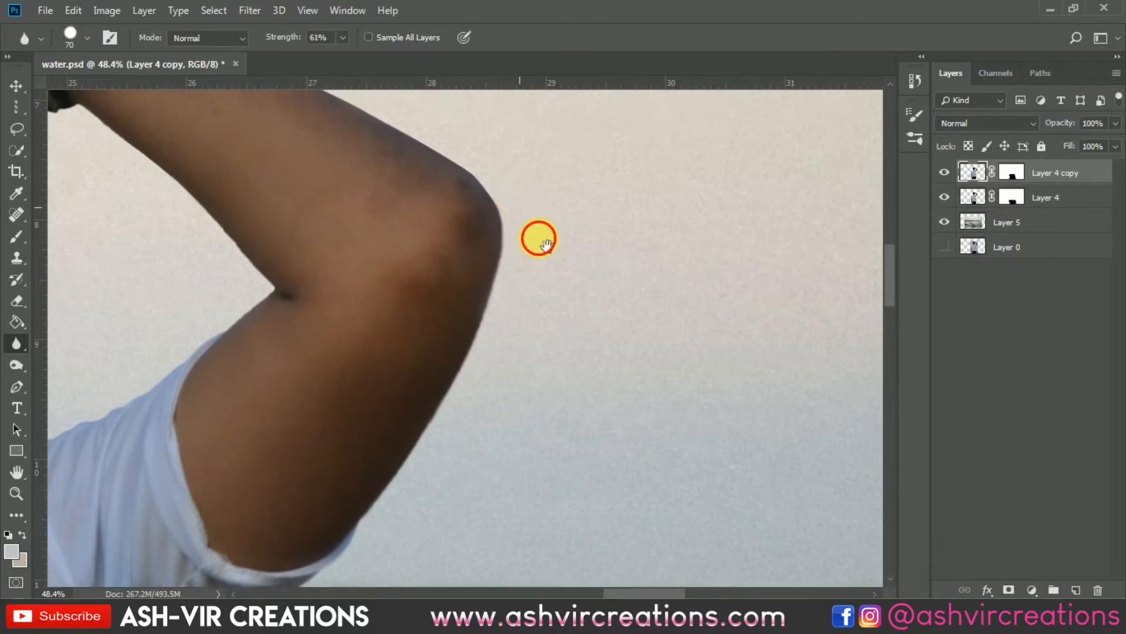
Soften the cutout edges of the raised arm from the elbow along the forearm to the wristwatch and hand
{"action": "left_click_drag", "start_coordinate": [525, 208], "coordinate": [635, 376]}
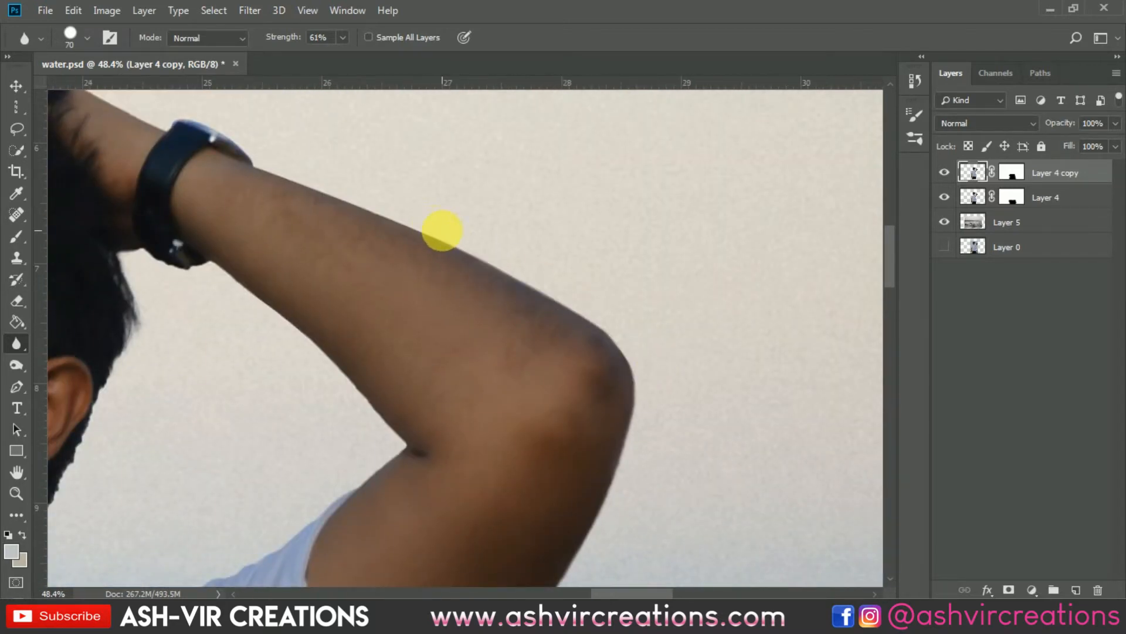
{"action": "left_click_drag", "start_coordinate": [449, 241], "coordinate": [614, 341]}
{"action": "left_click_drag", "start_coordinate": [482, 322], "coordinate": [582, 334]}
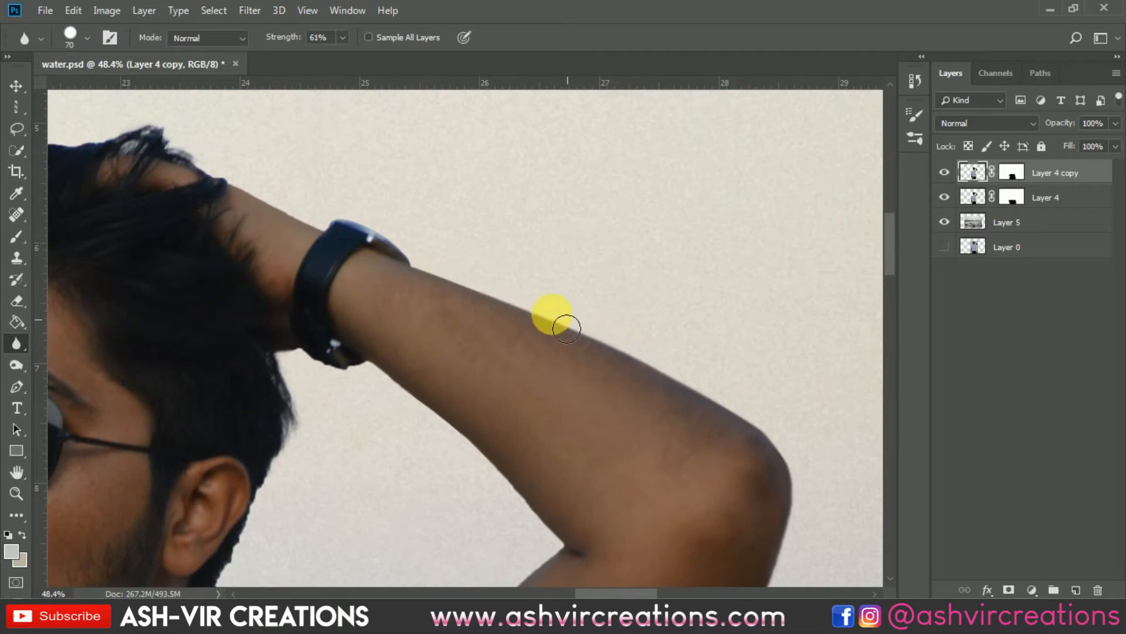
{"action": "left_click_drag", "start_coordinate": [425, 270], "coordinate": [539, 409]}
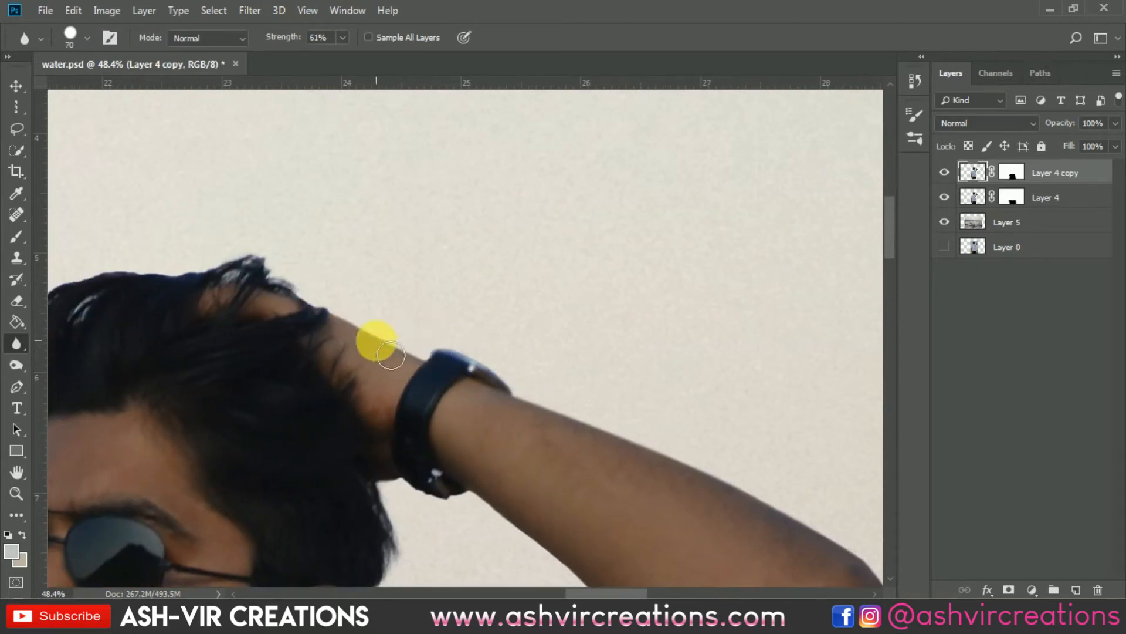
{"action": "scroll", "coordinate": [414, 302], "scroll_direction": "down", "scroll_amount": 5}
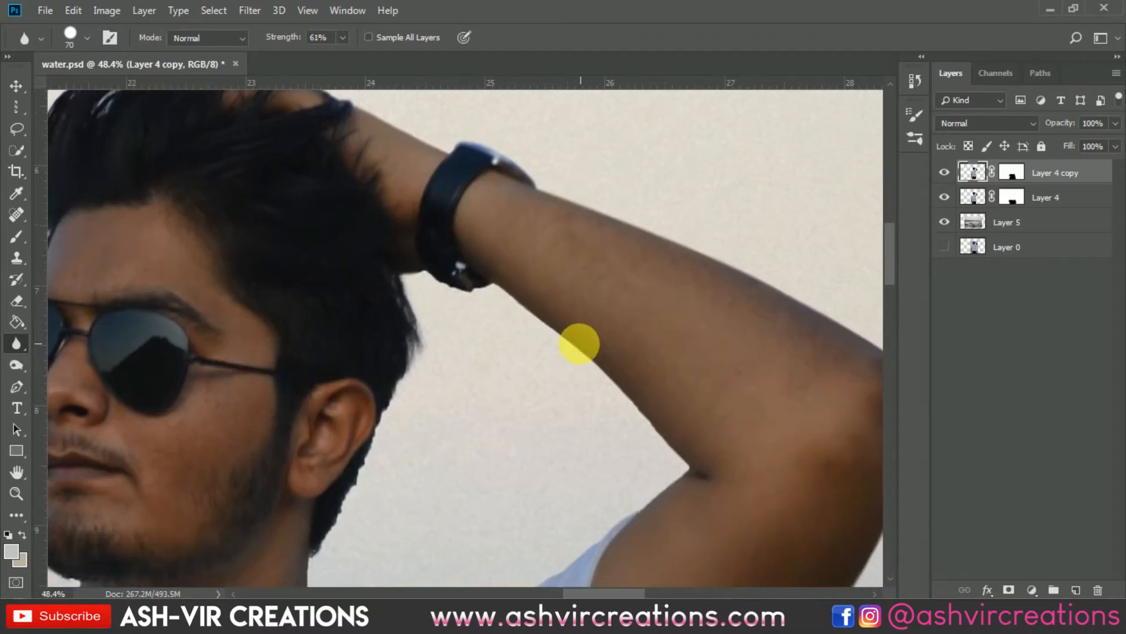
{"action": "left_click_drag", "start_coordinate": [512, 303], "coordinate": [441, 289]}
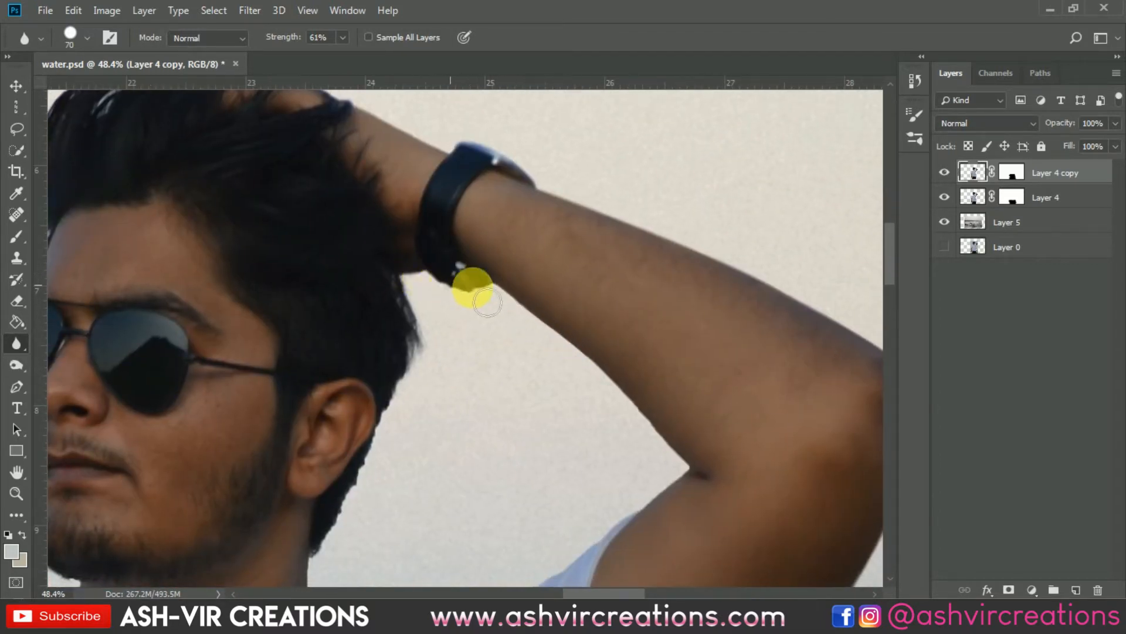
{"action": "mouse_move", "coordinate": [553, 329]}
{"action": "left_mouse_down"}
{"action": "mouse_move", "coordinate": [648, 410]}
{"action": "mouse_move", "coordinate": [679, 468]}
{"action": "mouse_move", "coordinate": [703, 322]}
{"action": "mouse_move", "coordinate": [709, 342]}
{"action": "mouse_move", "coordinate": [584, 450]}
{"action": "mouse_move", "coordinate": [476, 504]}
{"action": "mouse_move", "coordinate": [397, 517]}
{"action": "mouse_move", "coordinate": [352, 442]}
{"action": "mouse_move", "coordinate": [339, 490]}
{"action": "mouse_move", "coordinate": [224, 457]}
{"action": "mouse_move", "coordinate": [681, 307]}
{"action": "mouse_move", "coordinate": [575, 372]}
{"action": "mouse_move", "coordinate": [596, 292]}
{"action": "left_mouse_up"}
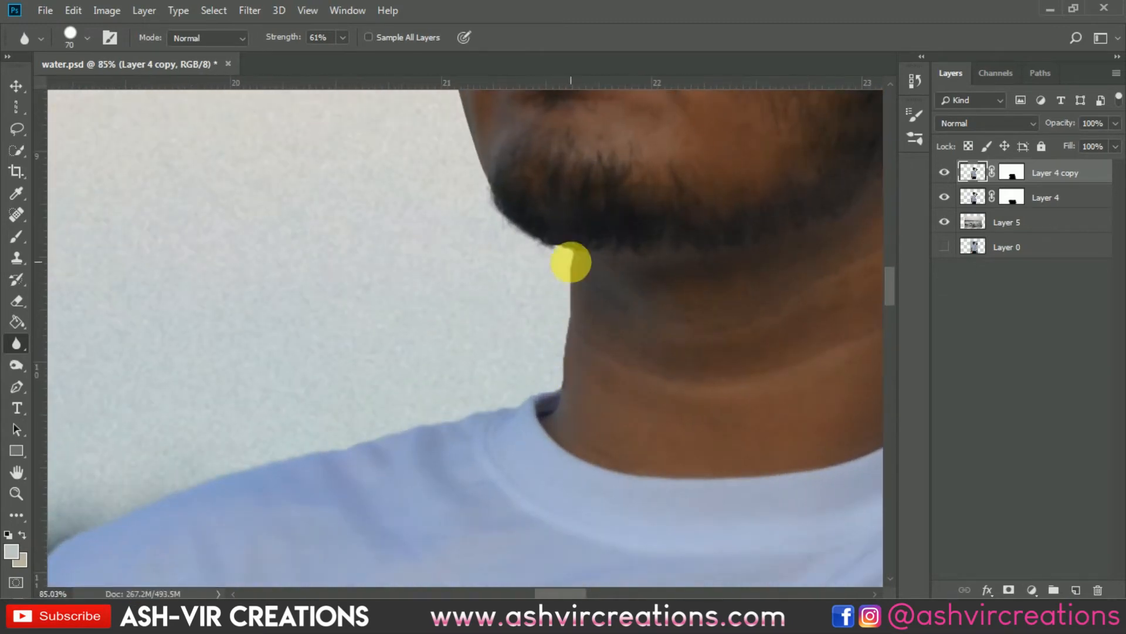
Blur the cutout edge of the neck, chin, cheek and forehead on the face's outer side
{"action": "mouse_move", "coordinate": [580, 341]}
{"action": "left_mouse_down"}
{"action": "mouse_move", "coordinate": [549, 385]}
{"action": "mouse_move", "coordinate": [525, 314]}
{"action": "mouse_move", "coordinate": [578, 451]}
{"action": "left_mouse_up"}
{"action": "left_click_drag", "start_coordinate": [538, 324], "coordinate": [593, 475]}
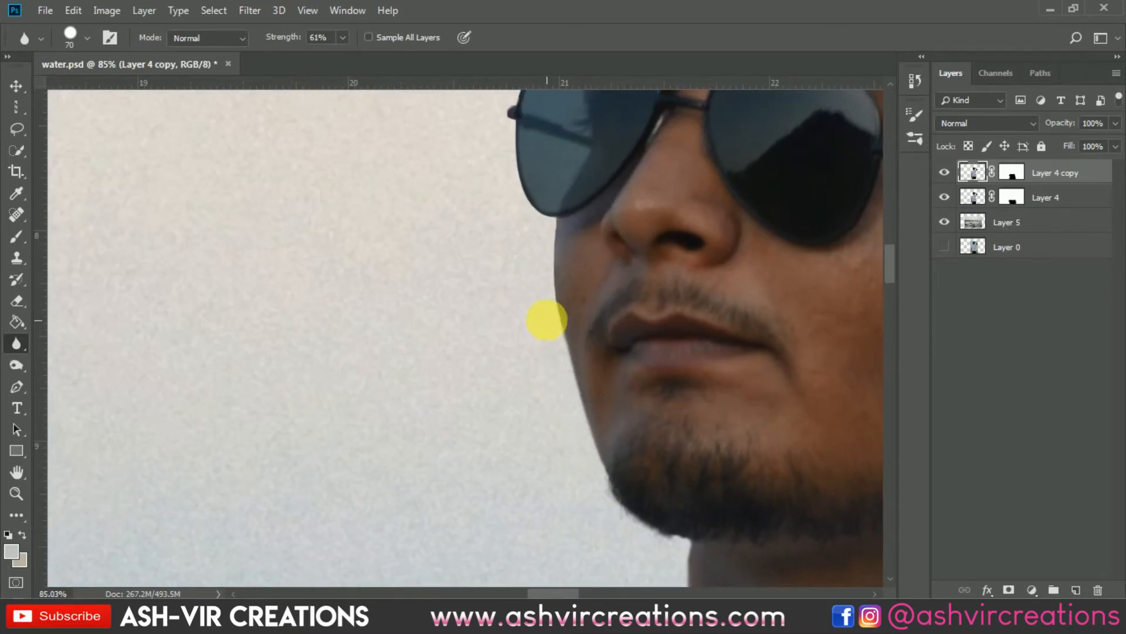
{"action": "mouse_move", "coordinate": [552, 388]}
{"action": "left_mouse_down"}
{"action": "mouse_move", "coordinate": [556, 432]}
{"action": "mouse_move", "coordinate": [581, 401]}
{"action": "left_mouse_up"}
{"action": "left_click_drag", "start_coordinate": [617, 267], "coordinate": [603, 318]}
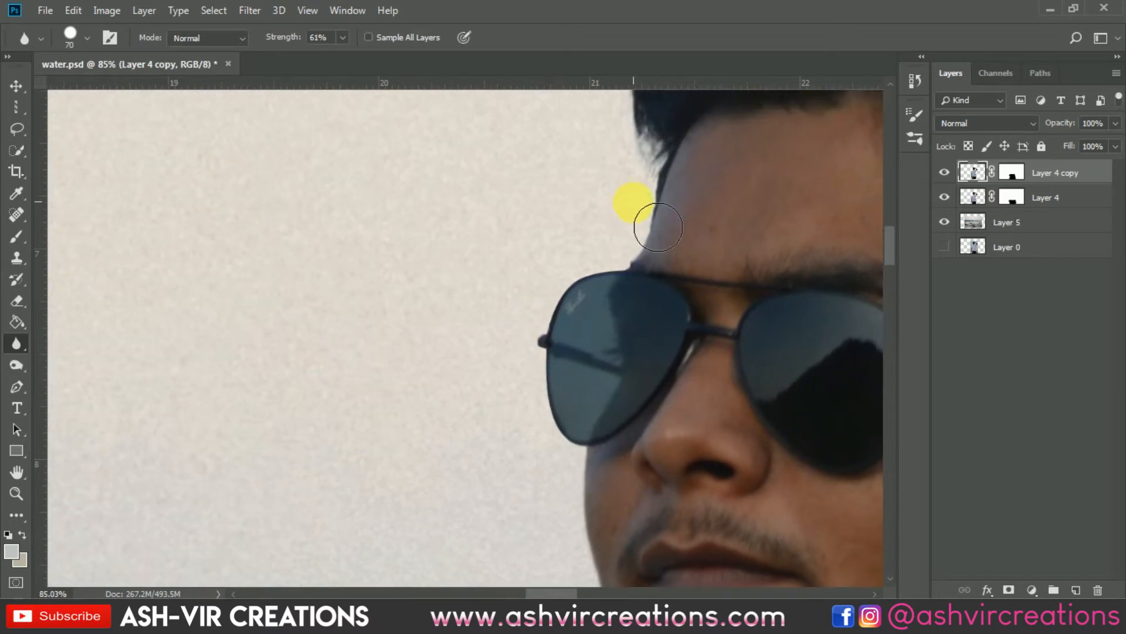
{"action": "scroll", "coordinate": [623, 243], "scroll_direction": "down", "scroll_amount": 3}
{"action": "left_click_drag", "start_coordinate": [616, 239], "coordinate": [536, 231]}
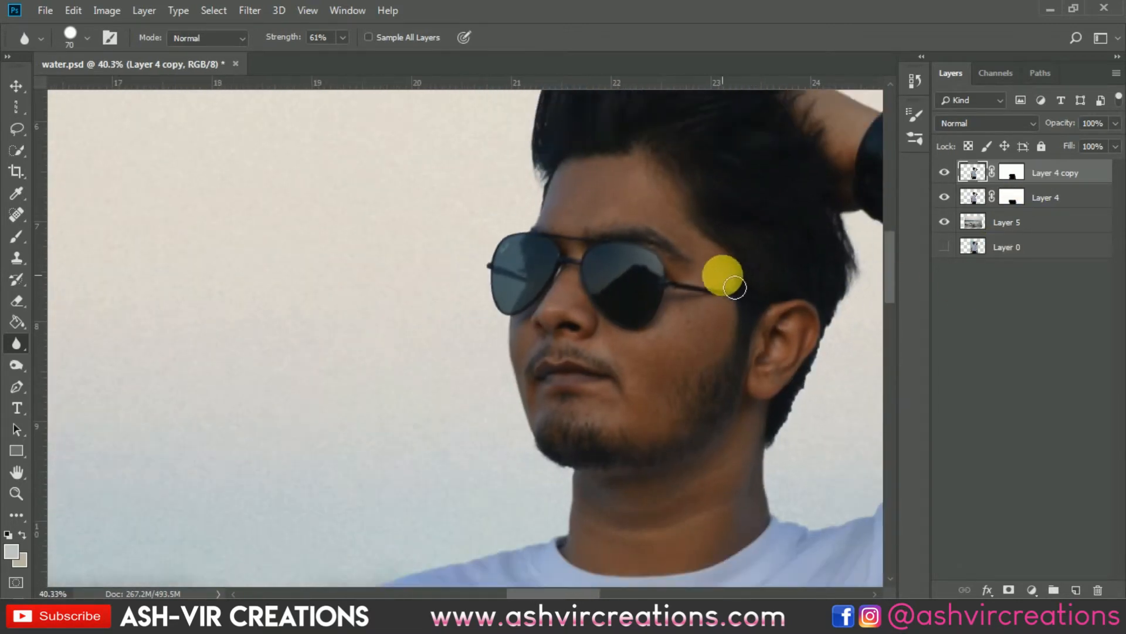
{"action": "left_click_drag", "start_coordinate": [723, 293], "coordinate": [567, 231]}
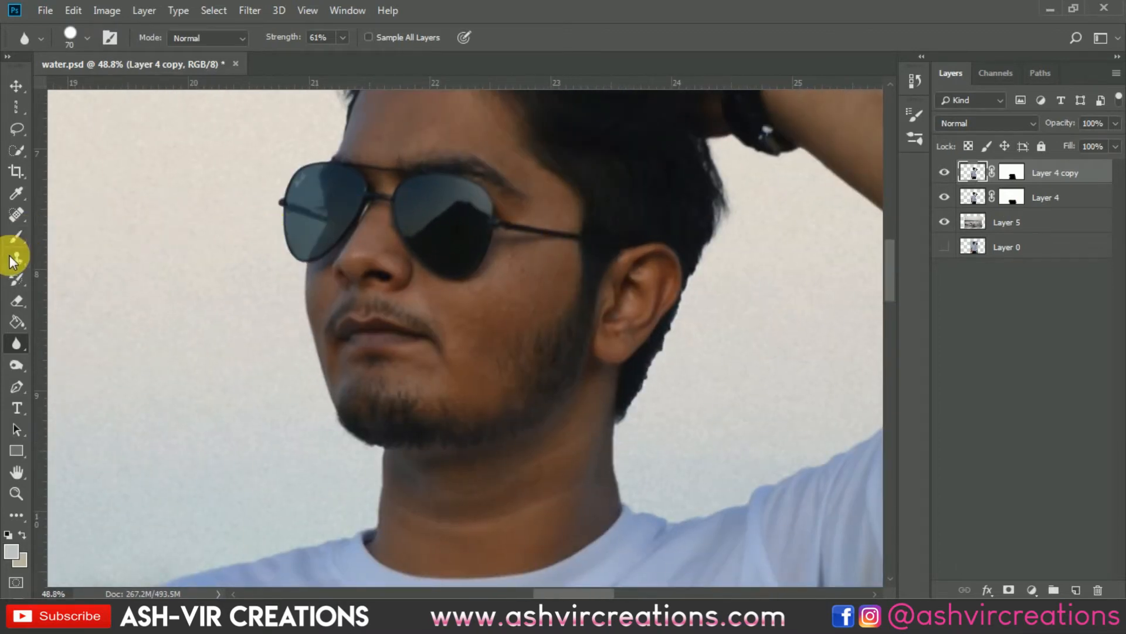
Smooth the forehead skin on Layer 4 copy with the Mixer Brush tool
{"action": "right_click", "coordinate": [16, 236]}
{"action": "left_click", "coordinate": [76, 282]}
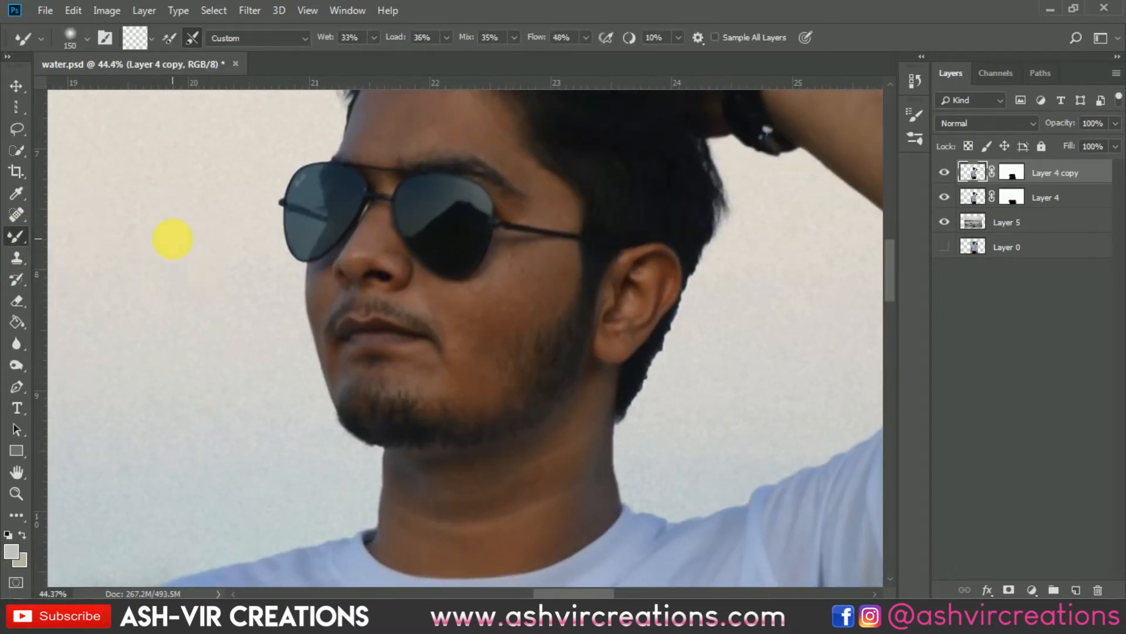
{"action": "scroll", "coordinate": [170, 244], "scroll_direction": "down", "scroll_amount": 2}
{"action": "left_click_drag", "start_coordinate": [415, 83], "coordinate": [414, 175]}
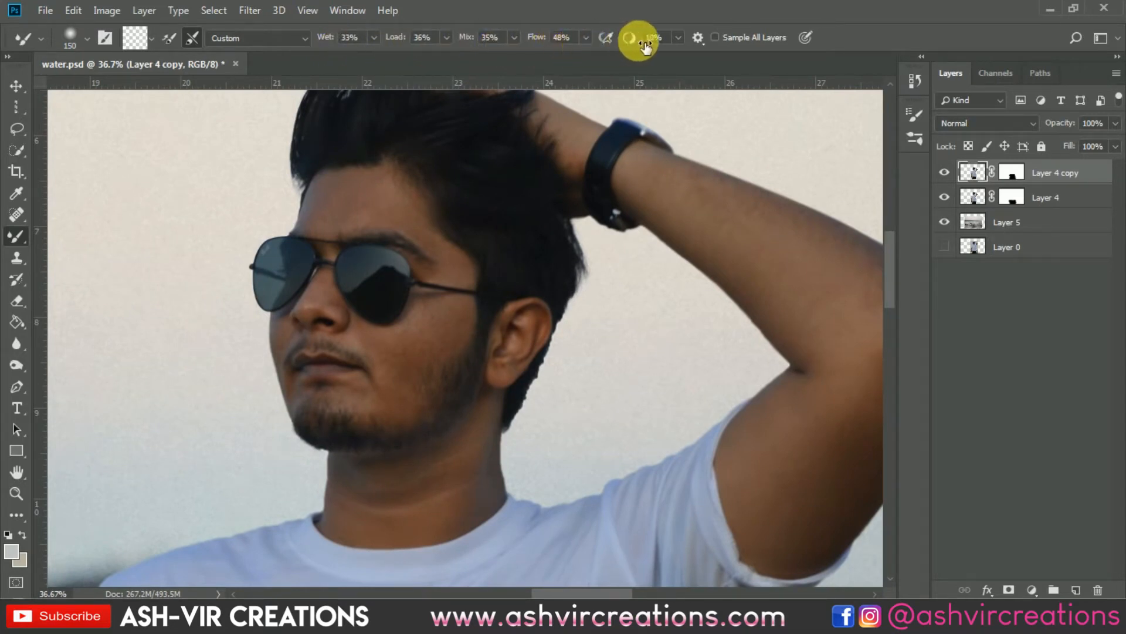
{"action": "left_click", "coordinate": [192, 37]}
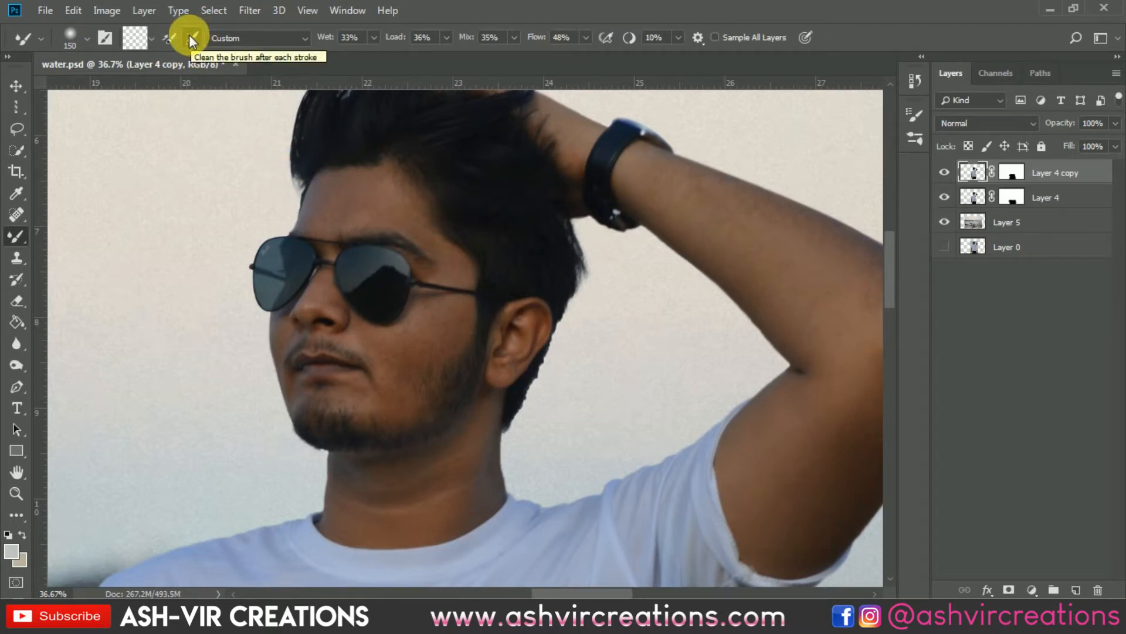
{"action": "key", "text": "ctrl+plus"}
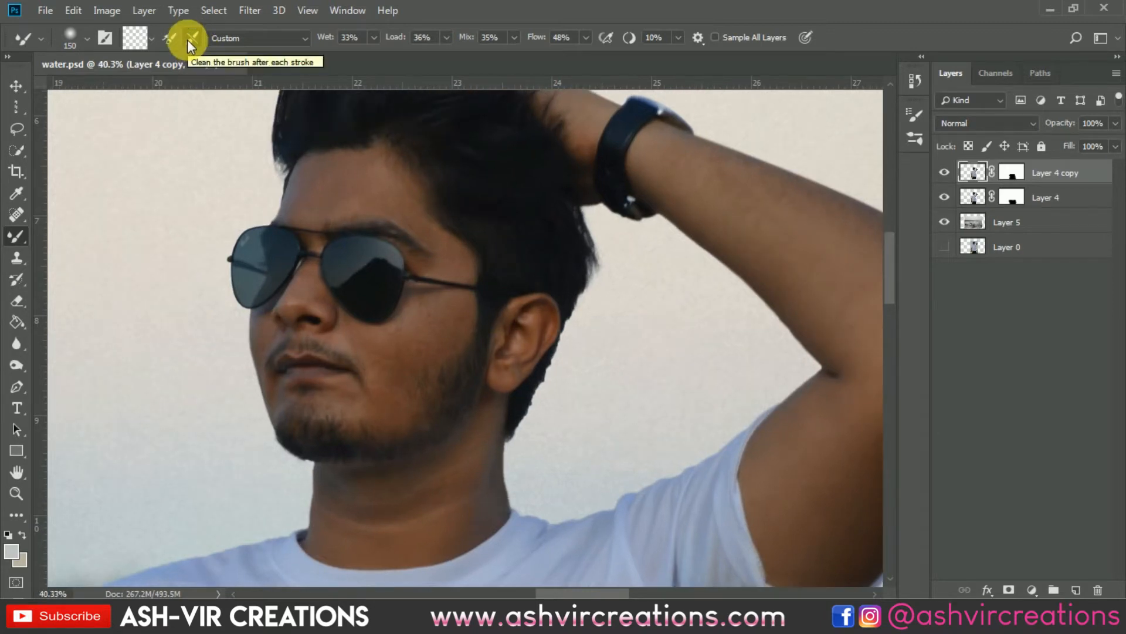
{"action": "scroll", "coordinate": [322, 187], "scroll_direction": "up", "scroll_amount": 3}
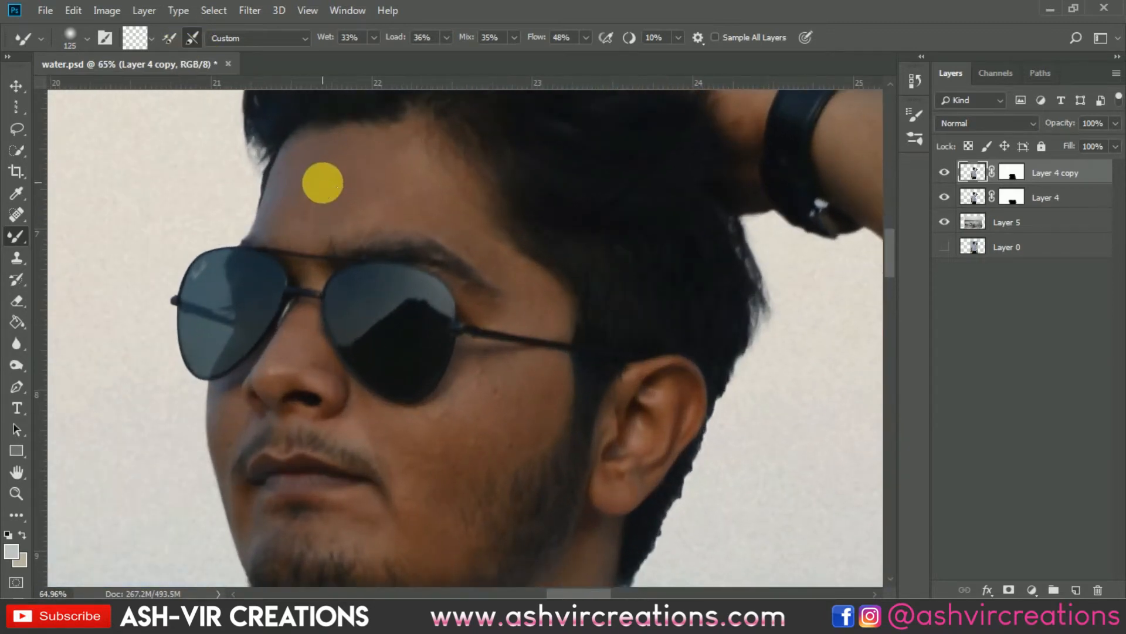
{"action": "key", "text": "bracketright"}
{"action": "mouse_move", "coordinate": [343, 198]}
{"action": "left_mouse_down"}
{"action": "mouse_move", "coordinate": [319, 223]}
{"action": "mouse_move", "coordinate": [348, 192]}
{"action": "mouse_move", "coordinate": [329, 233]}
{"action": "mouse_move", "coordinate": [405, 219]}
{"action": "mouse_move", "coordinate": [329, 192]}
{"action": "mouse_move", "coordinate": [413, 197]}
{"action": "mouse_move", "coordinate": [305, 238]}
{"action": "mouse_move", "coordinate": [404, 213]}
{"action": "mouse_move", "coordinate": [378, 207]}
{"action": "mouse_move", "coordinate": [461, 240]}
{"action": "mouse_move", "coordinate": [406, 194]}
{"action": "mouse_move", "coordinate": [374, 185]}
{"action": "mouse_move", "coordinate": [432, 180]}
{"action": "mouse_move", "coordinate": [373, 221]}
{"action": "mouse_move", "coordinate": [400, 227]}
{"action": "mouse_move", "coordinate": [330, 245]}
{"action": "mouse_move", "coordinate": [348, 213]}
{"action": "mouse_move", "coordinate": [486, 260]}
{"action": "mouse_move", "coordinate": [491, 251]}
{"action": "mouse_move", "coordinate": [462, 241]}
{"action": "left_mouse_up"}
Smooth the temple skin between the eyebrow and hairline on Layer 4 copy with the Mixer Brush at size 80
{"action": "key", "text": "bracketleft"}
{"action": "key", "text": "bracketleft"}
{"action": "key", "text": "bracketleft"}
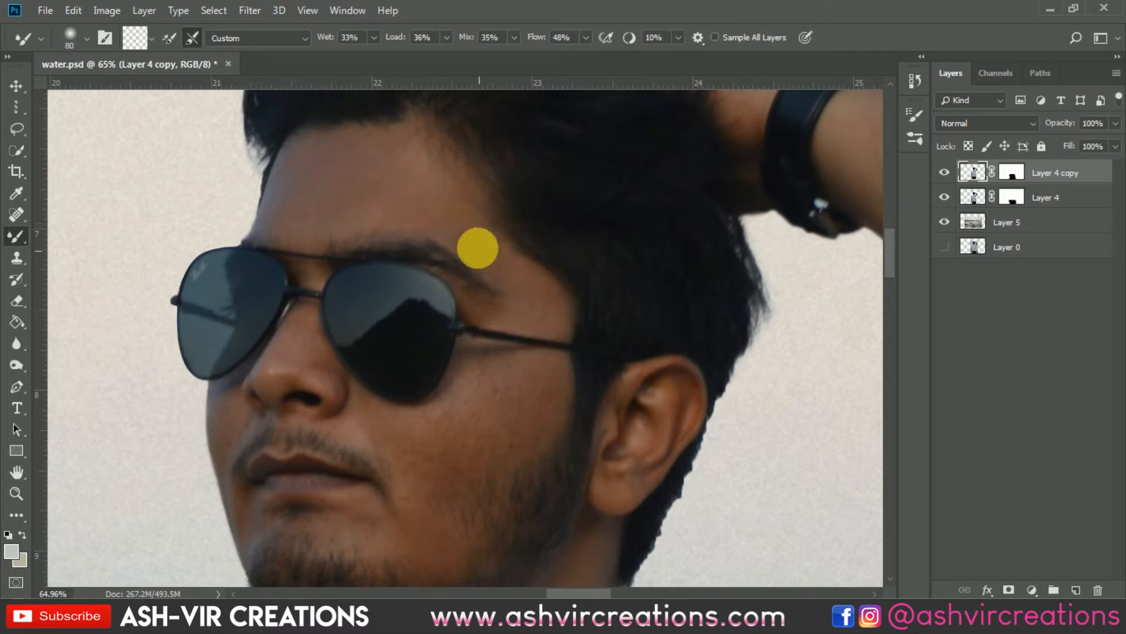
{"action": "mouse_move", "coordinate": [560, 321]}
{"action": "left_mouse_down"}
{"action": "mouse_move", "coordinate": [547, 334]}
{"action": "mouse_move", "coordinate": [564, 321]}
{"action": "mouse_move", "coordinate": [551, 393]}
{"action": "mouse_move", "coordinate": [510, 397]}
{"action": "mouse_move", "coordinate": [488, 428]}
{"action": "mouse_move", "coordinate": [538, 409]}
{"action": "mouse_move", "coordinate": [539, 444]}
{"action": "mouse_move", "coordinate": [564, 414]}
{"action": "mouse_move", "coordinate": [543, 468]}
{"action": "mouse_move", "coordinate": [443, 425]}
{"action": "mouse_move", "coordinate": [402, 432]}
{"action": "mouse_move", "coordinate": [473, 430]}
{"action": "mouse_move", "coordinate": [504, 359]}
{"action": "mouse_move", "coordinate": [504, 273]}
{"action": "left_mouse_up"}
Smooth the skin of the cheek and around the mouth with the Mixer Brush at size 125
{"action": "key", "text": "bracketright"}
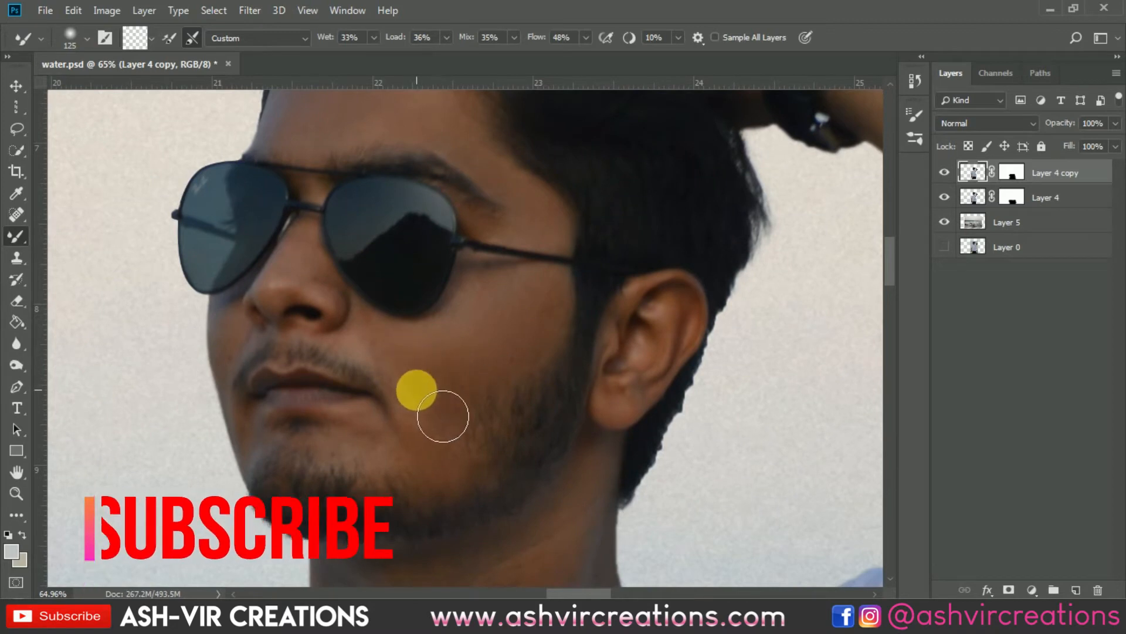
{"action": "left_click", "coordinate": [388, 465]}
{"action": "mouse_move", "coordinate": [387, 465]}
{"action": "left_mouse_down"}
{"action": "mouse_move", "coordinate": [490, 390]}
{"action": "mouse_move", "coordinate": [428, 389]}
{"action": "mouse_move", "coordinate": [433, 420]}
{"action": "mouse_move", "coordinate": [429, 382]}
{"action": "mouse_move", "coordinate": [540, 377]}
{"action": "mouse_move", "coordinate": [440, 453]}
{"action": "mouse_move", "coordinate": [460, 480]}
{"action": "mouse_move", "coordinate": [414, 467]}
{"action": "mouse_move", "coordinate": [445, 432]}
{"action": "left_mouse_up"}
{"action": "mouse_move", "coordinate": [557, 345]}
{"action": "left_mouse_down"}
{"action": "mouse_move", "coordinate": [568, 352]}
{"action": "mouse_move", "coordinate": [572, 330]}
{"action": "mouse_move", "coordinate": [495, 307]}
{"action": "mouse_move", "coordinate": [523, 342]}
{"action": "mouse_move", "coordinate": [528, 380]}
{"action": "mouse_move", "coordinate": [456, 392]}
{"action": "left_mouse_up"}
{"action": "mouse_move", "coordinate": [248, 342]}
{"action": "left_mouse_down"}
{"action": "mouse_move", "coordinate": [496, 365]}
{"action": "mouse_move", "coordinate": [487, 356]}
{"action": "mouse_move", "coordinate": [483, 397]}
{"action": "mouse_move", "coordinate": [473, 399]}
{"action": "mouse_move", "coordinate": [471, 337]}
{"action": "mouse_move", "coordinate": [456, 425]}
{"action": "mouse_move", "coordinate": [478, 323]}
{"action": "mouse_move", "coordinate": [476, 399]}
{"action": "mouse_move", "coordinate": [521, 536]}
{"action": "left_mouse_up"}
Blend the skin along the jawline and upper neck with a smaller Mixer Brush
{"action": "scroll", "coordinate": [487, 356], "scroll_direction": "up", "scroll_amount": 3}
{"action": "scroll", "coordinate": [488, 356], "scroll_direction": "up", "scroll_amount": 3}
{"action": "key", "text": "bracketleft"}
{"action": "key", "text": "bracketleft"}
{"action": "key", "text": "bracketleft"}
{"action": "key", "text": "bracketleft"}
{"action": "mouse_move", "coordinate": [616, 518]}
{"action": "left_mouse_down"}
{"action": "mouse_move", "coordinate": [465, 262]}
{"action": "mouse_move", "coordinate": [516, 322]}
{"action": "mouse_move", "coordinate": [686, 334]}
{"action": "mouse_move", "coordinate": [553, 322]}
{"action": "mouse_move", "coordinate": [480, 362]}
{"action": "left_mouse_up"}
Smooth the neck skin from below the ear down to the shirt collar and under the chin
{"action": "scroll", "coordinate": [472, 353], "scroll_direction": "up", "scroll_amount": 3}
{"action": "key", "text": "bracketright"}
{"action": "key", "text": "bracketright"}
{"action": "key", "text": "bracketright"}
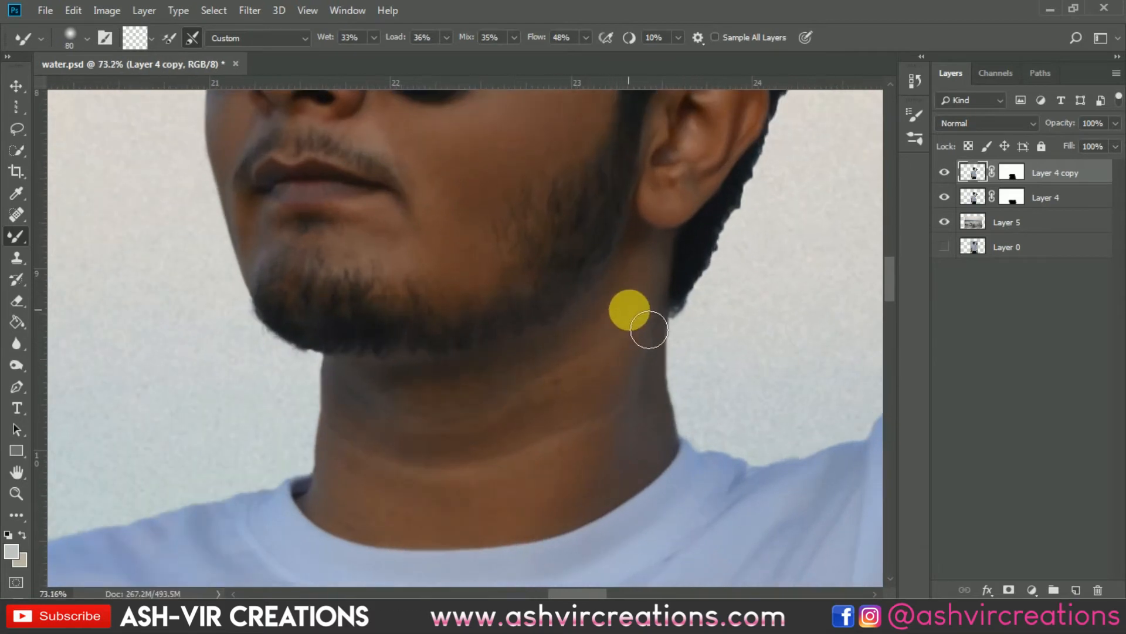
{"action": "mouse_move", "coordinate": [659, 311]}
{"action": "left_mouse_down"}
{"action": "mouse_move", "coordinate": [601, 391]}
{"action": "mouse_move", "coordinate": [599, 488]}
{"action": "mouse_move", "coordinate": [597, 455]}
{"action": "mouse_move", "coordinate": [451, 527]}
{"action": "mouse_move", "coordinate": [583, 512]}
{"action": "mouse_move", "coordinate": [412, 530]}
{"action": "mouse_move", "coordinate": [374, 514]}
{"action": "mouse_move", "coordinate": [412, 488]}
{"action": "mouse_move", "coordinate": [367, 454]}
{"action": "mouse_move", "coordinate": [480, 480]}
{"action": "mouse_move", "coordinate": [439, 450]}
{"action": "mouse_move", "coordinate": [537, 420]}
{"action": "mouse_move", "coordinate": [430, 426]}
{"action": "mouse_move", "coordinate": [460, 424]}
{"action": "mouse_move", "coordinate": [391, 465]}
{"action": "mouse_move", "coordinate": [363, 504]}
{"action": "left_mouse_up"}
{"action": "key", "text": "bracketright"}
{"action": "key", "text": "bracketleft"}
{"action": "key", "text": "bracketleft"}
{"action": "mouse_move", "coordinate": [343, 396]}
{"action": "left_mouse_down"}
{"action": "mouse_move", "coordinate": [337, 423]}
{"action": "mouse_move", "coordinate": [357, 412]}
{"action": "left_mouse_up"}
Even out the skin on the ear side of the neck with the Mixer Brush at size 90
{"action": "scroll", "coordinate": [405, 457], "scroll_direction": "down", "scroll_amount": 5}
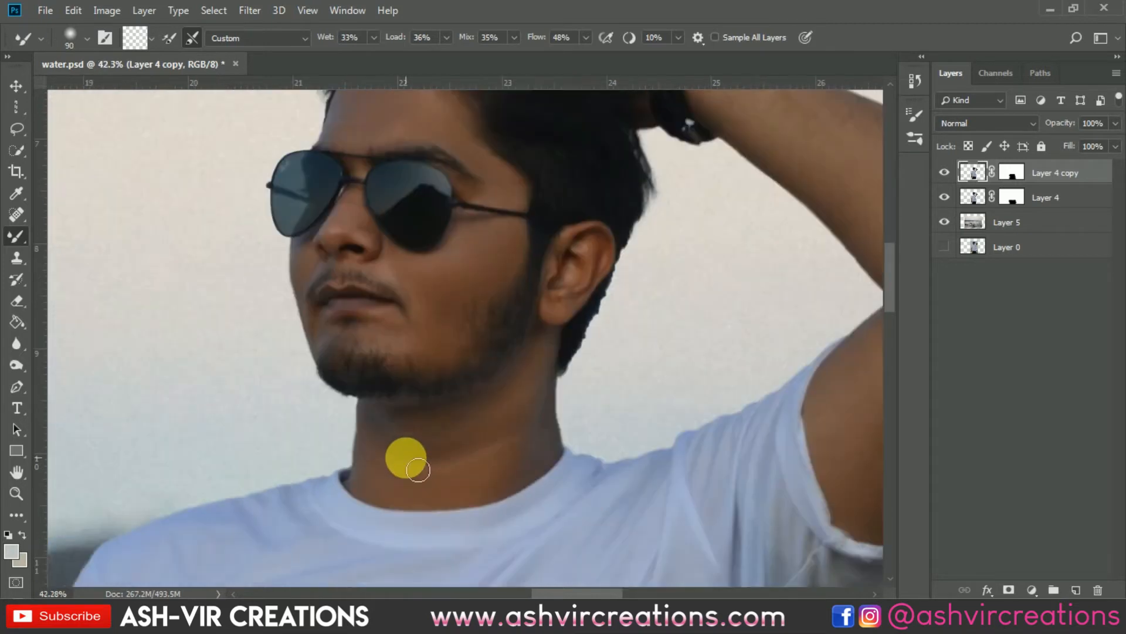
{"action": "scroll", "coordinate": [482, 399], "scroll_direction": "up", "scroll_amount": 4}
{"action": "mouse_move", "coordinate": [482, 399]}
{"action": "left_mouse_down"}
{"action": "mouse_move", "coordinate": [566, 395]}
{"action": "mouse_move", "coordinate": [593, 322]}
{"action": "mouse_move", "coordinate": [623, 453]}
{"action": "left_mouse_up"}
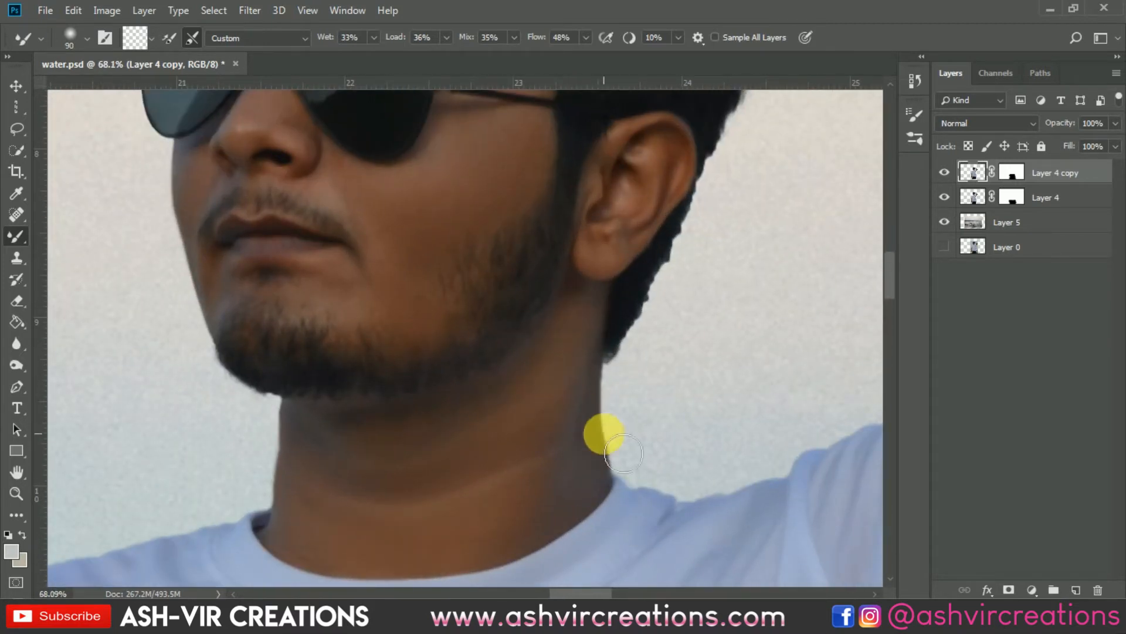
{"action": "mouse_move", "coordinate": [593, 417]}
{"action": "left_mouse_down"}
{"action": "mouse_move", "coordinate": [591, 316]}
{"action": "mouse_move", "coordinate": [578, 353]}
{"action": "mouse_move", "coordinate": [529, 397]}
{"action": "mouse_move", "coordinate": [548, 391]}
{"action": "mouse_move", "coordinate": [451, 424]}
{"action": "mouse_move", "coordinate": [354, 429]}
{"action": "mouse_move", "coordinate": [437, 436]}
{"action": "mouse_move", "coordinate": [388, 457]}
{"action": "mouse_move", "coordinate": [416, 460]}
{"action": "mouse_move", "coordinate": [559, 413]}
{"action": "left_mouse_up"}
{"action": "scroll", "coordinate": [560, 414], "scroll_direction": "down", "scroll_amount": 1}
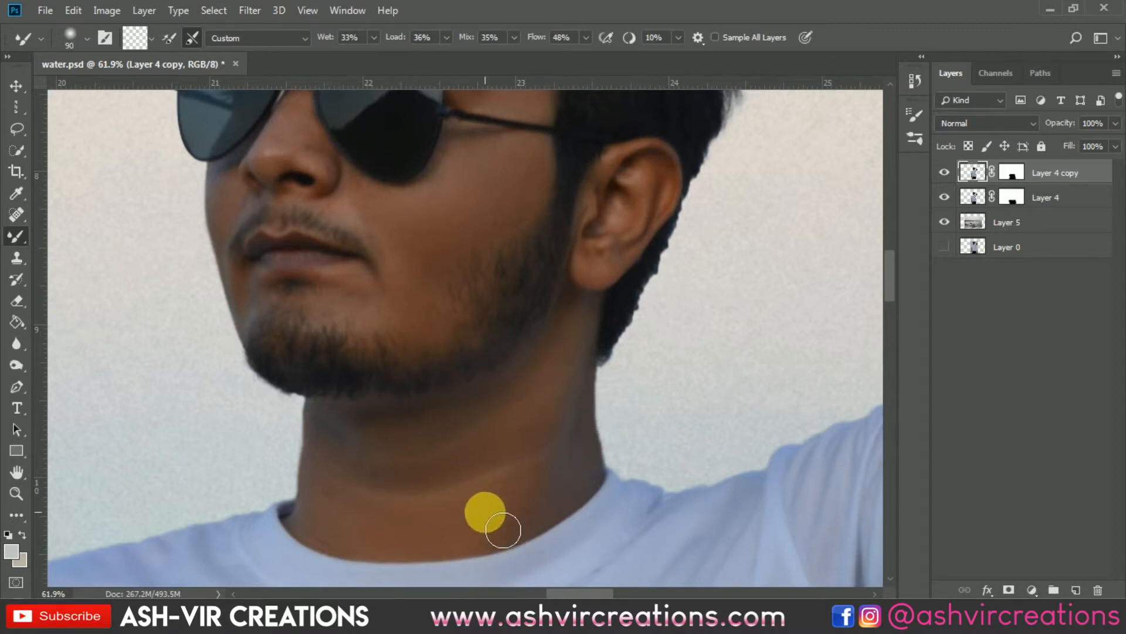
Examine the smoothed face and neck both close up and within the full composite
{"action": "scroll", "coordinate": [508, 521], "scroll_direction": "down", "scroll_amount": 5}
{"action": "scroll", "coordinate": [468, 537], "scroll_direction": "down", "scroll_amount": 5}
{"action": "scroll", "coordinate": [459, 503], "scroll_direction": "down", "scroll_amount": 12}
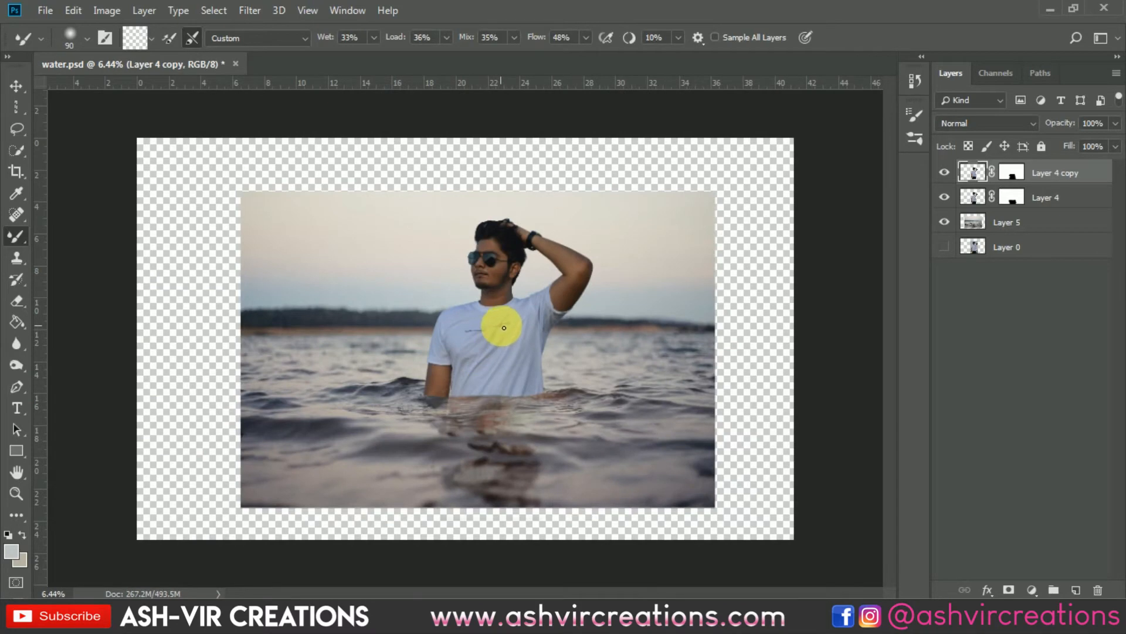
{"action": "key", "text": "v"}
{"action": "scroll", "coordinate": [515, 267], "scroll_direction": "up", "scroll_amount": 4}
{"action": "scroll", "coordinate": [488, 241], "scroll_direction": "up", "scroll_amount": 5}
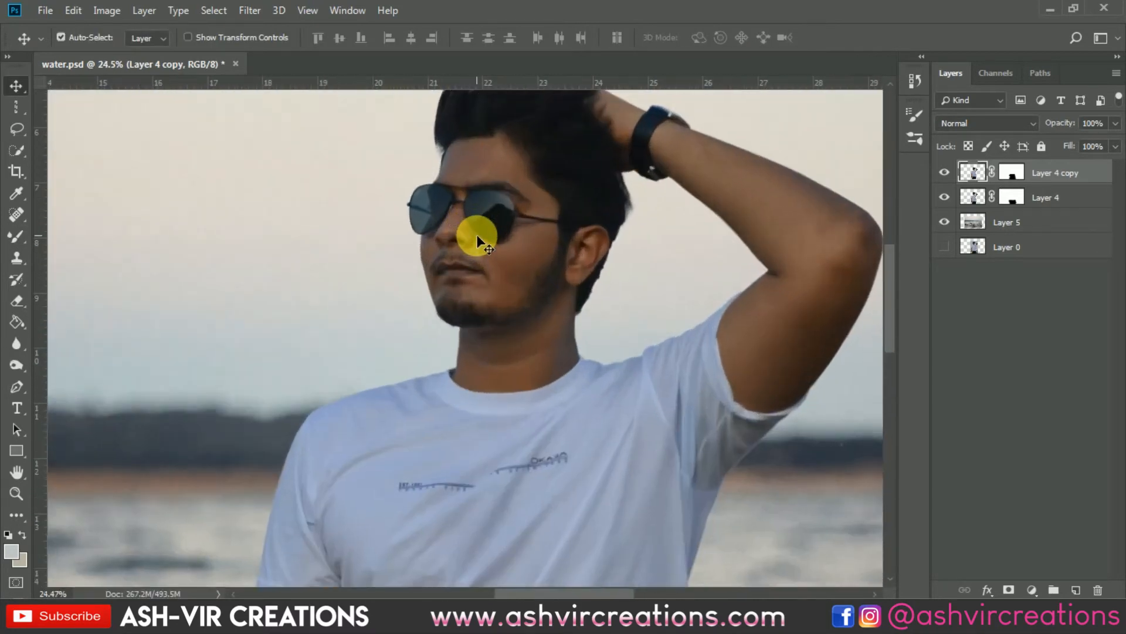
{"action": "scroll", "coordinate": [478, 235], "scroll_direction": "down", "scroll_amount": 1}
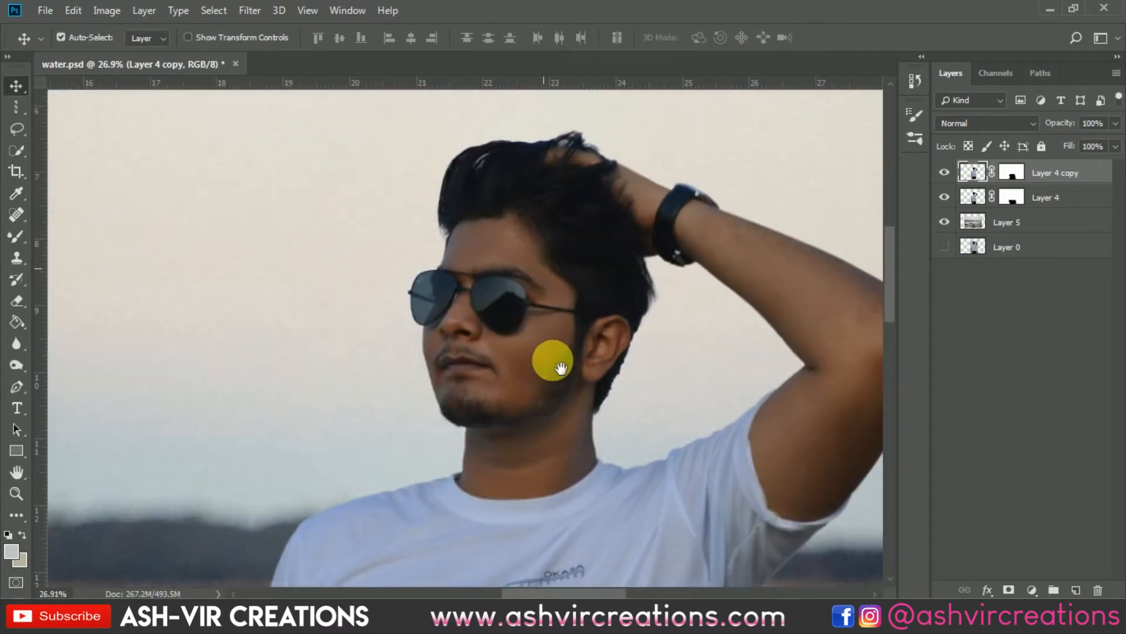
{"action": "scroll", "coordinate": [537, 340], "scroll_direction": "up", "scroll_amount": 3}
{"action": "scroll", "coordinate": [536, 340], "scroll_direction": "down", "scroll_amount": 6}
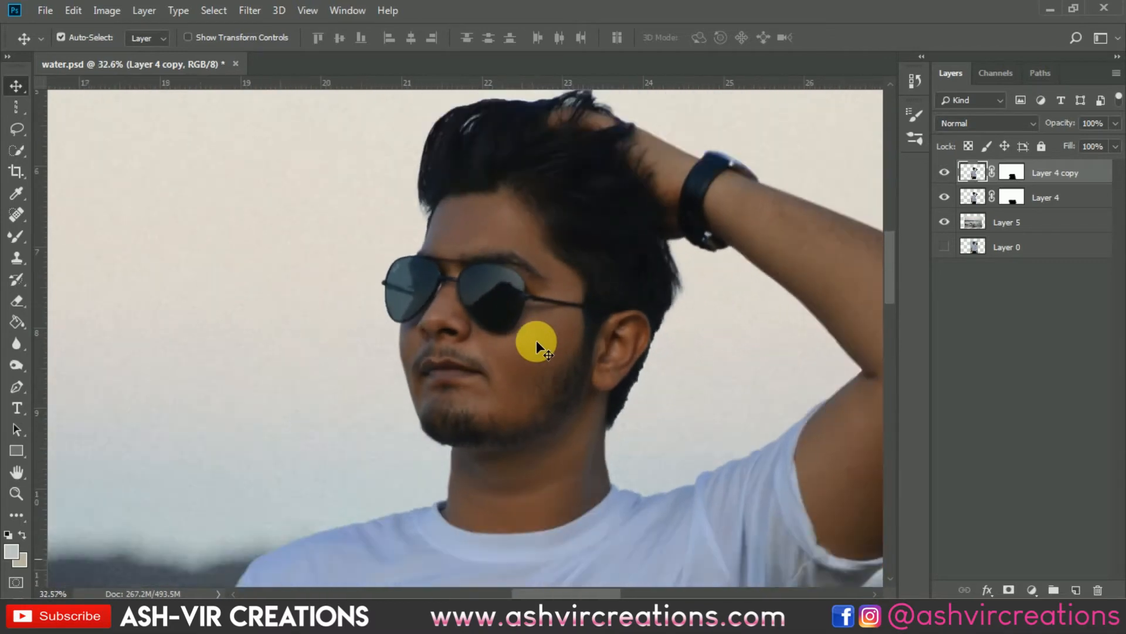
{"action": "scroll", "coordinate": [533, 336], "scroll_direction": "down", "scroll_amount": 1}
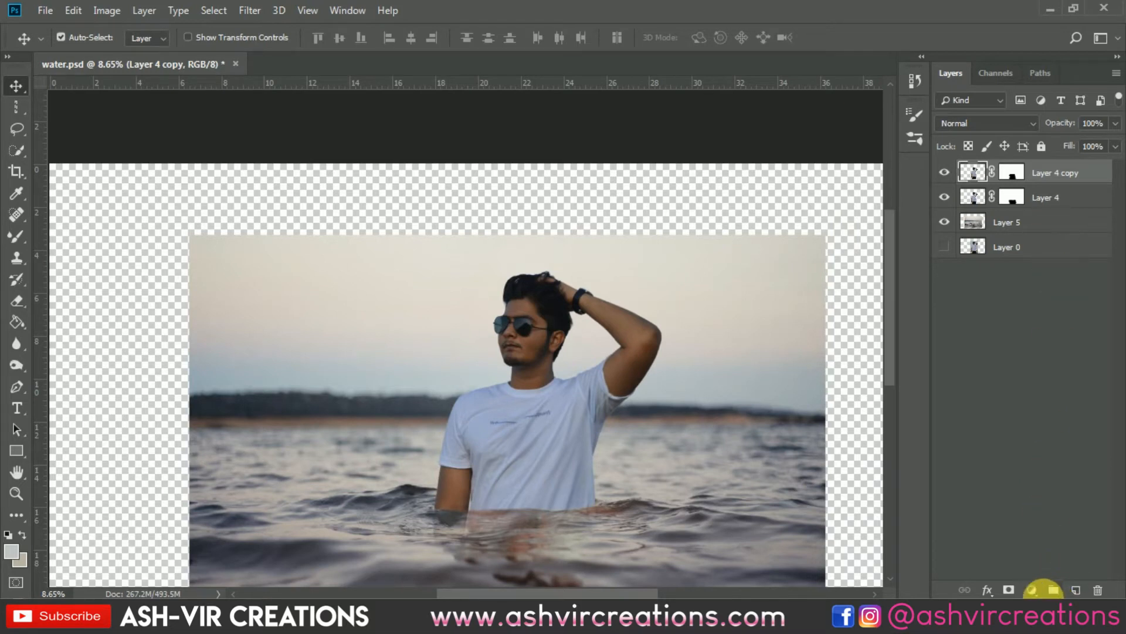
Add a Curves adjustment layer clipped to Layer 4 copy and raise the RGB midtones slightly to brighten the man
{"action": "left_click", "coordinate": [1038, 591]}
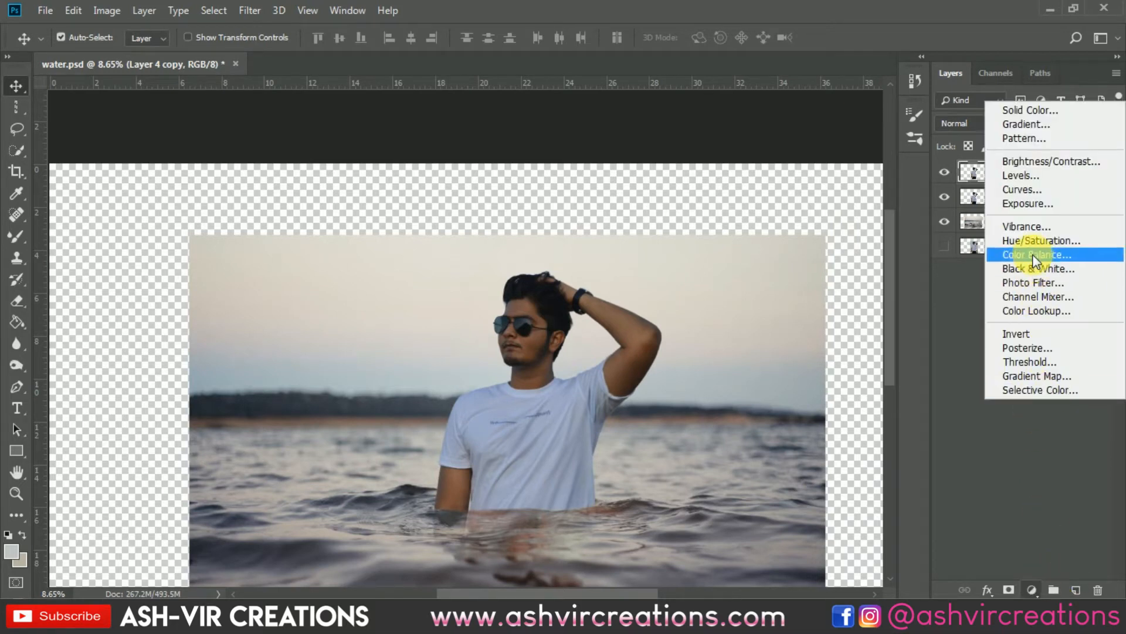
{"action": "left_click", "coordinate": [1021, 189]}
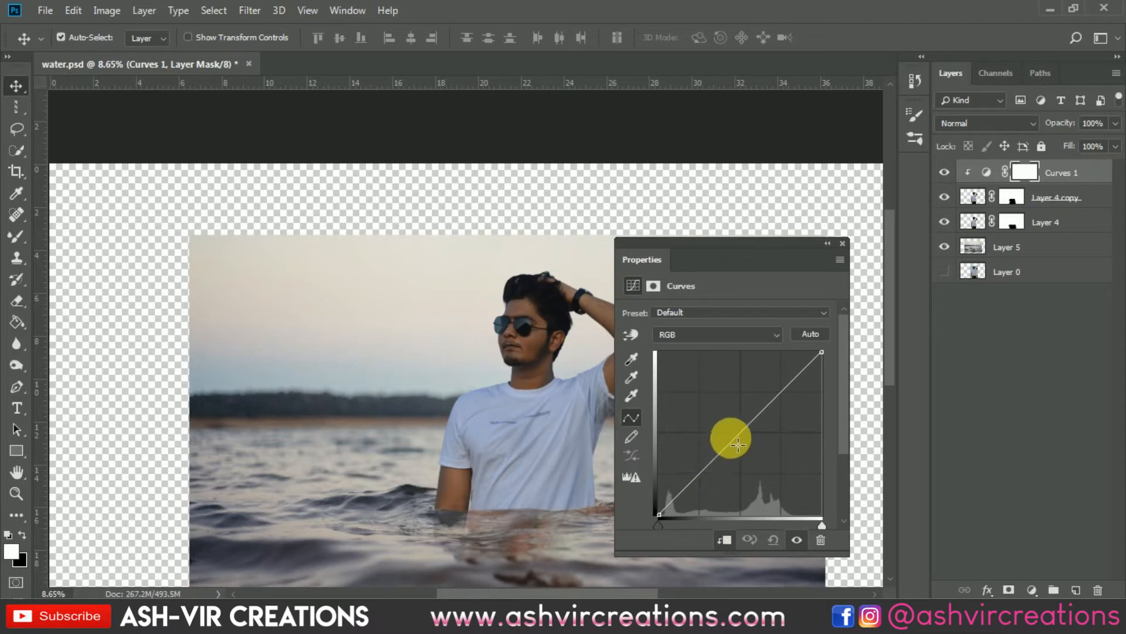
{"action": "left_click_drag", "start_coordinate": [740, 444], "coordinate": [734, 441]}
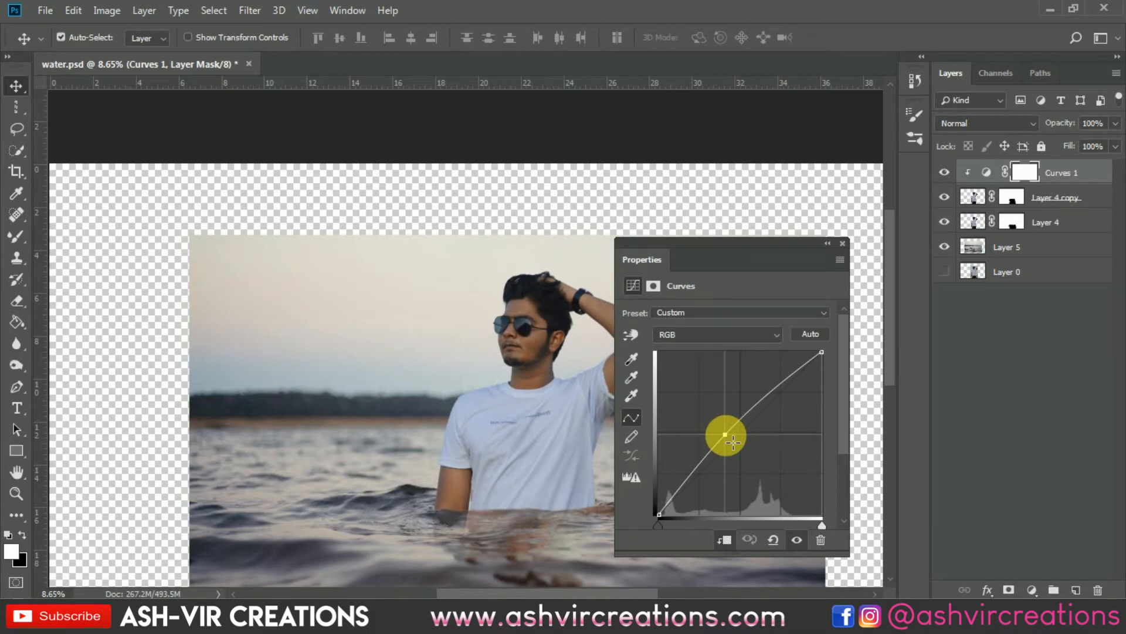
{"action": "left_click_drag", "start_coordinate": [733, 441], "coordinate": [730, 451]}
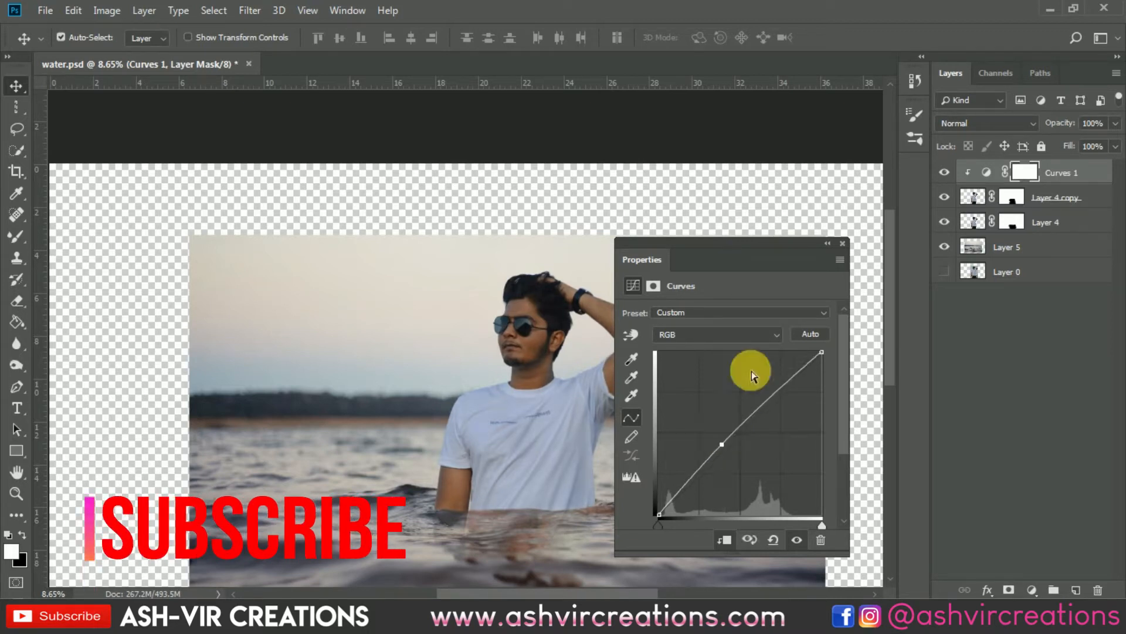
{"action": "left_click", "coordinate": [844, 244]}
Compare the man with and without the Curves 1 adjustment, in the full view and close up on the face
{"action": "left_click", "coordinate": [945, 173]}
{"action": "left_click", "coordinate": [945, 173]}
{"action": "left_click", "coordinate": [946, 174]}
{"action": "left_click", "coordinate": [946, 174]}
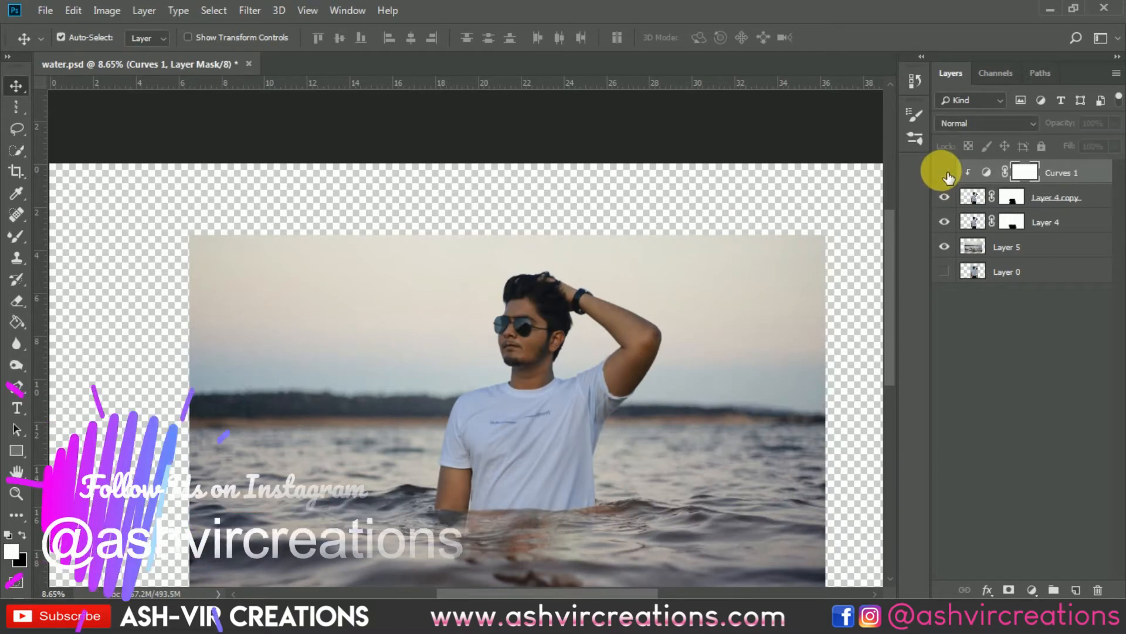
{"action": "left_click", "coordinate": [946, 173]}
{"action": "left_click", "coordinate": [945, 174]}
{"action": "scroll", "coordinate": [519, 329], "scroll_direction": "up", "scroll_amount": 5}
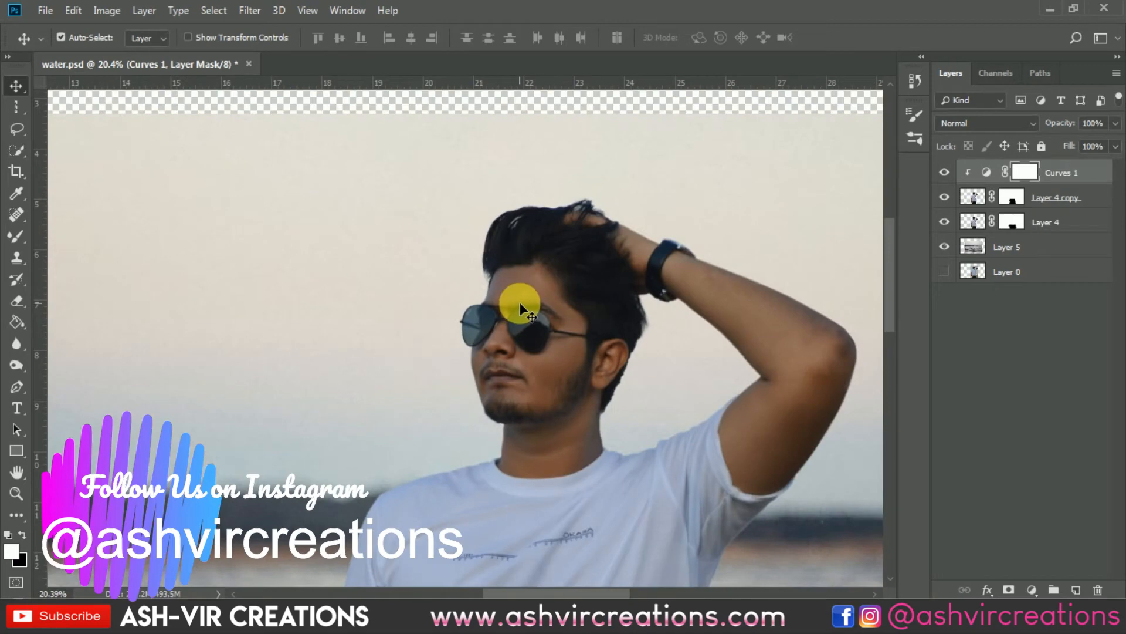
{"action": "left_click", "coordinate": [945, 172]}
{"action": "left_click", "coordinate": [945, 172]}
{"action": "left_click", "coordinate": [953, 173]}
{"action": "left_click", "coordinate": [953, 173]}
{"action": "scroll", "coordinate": [736, 332], "scroll_direction": "down", "scroll_amount": 5}
{"action": "scroll", "coordinate": [736, 332], "scroll_direction": "up", "scroll_amount": 1}
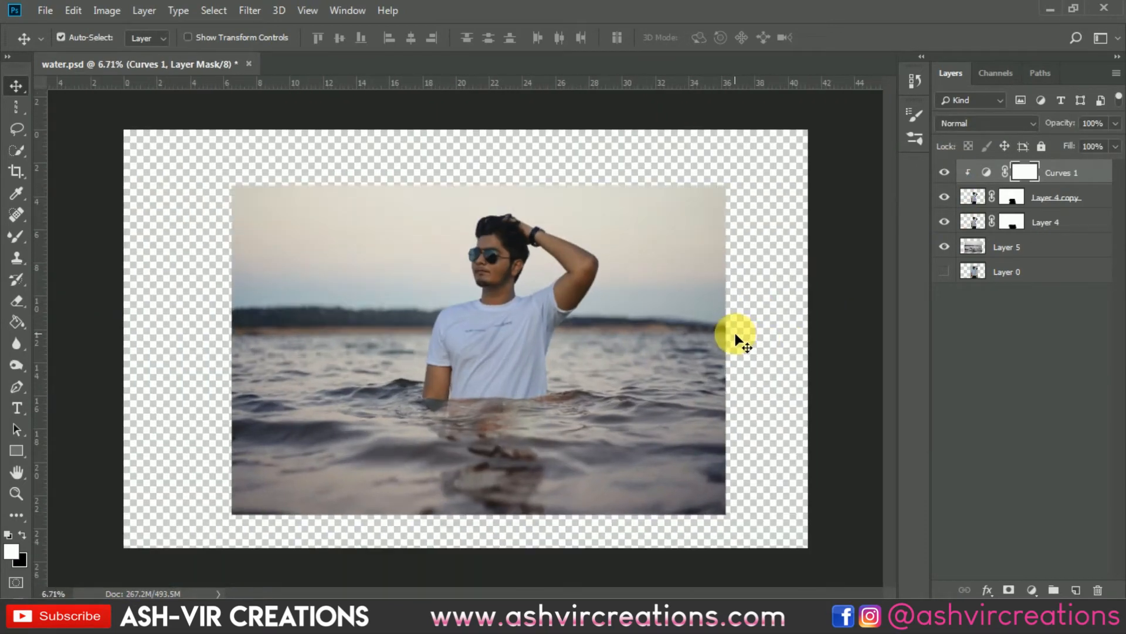
{"action": "scroll", "coordinate": [578, 409], "scroll_direction": "up", "scroll_amount": 3}
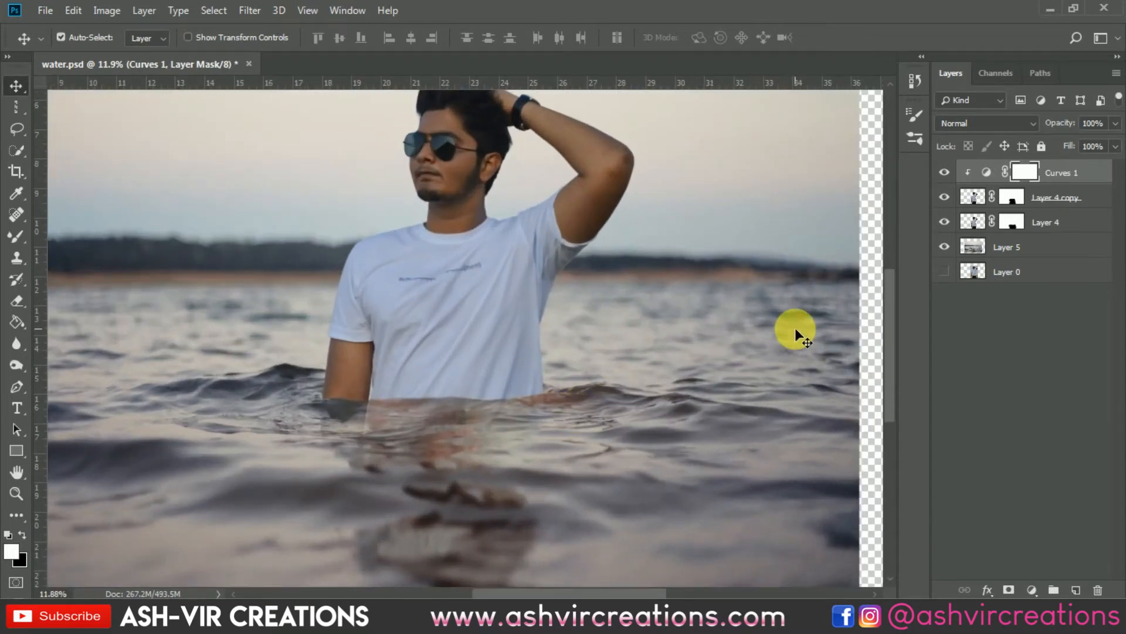
{"action": "scroll", "coordinate": [878, 318], "scroll_direction": "down", "scroll_amount": 1}
{"action": "scroll", "coordinate": [766, 305], "scroll_direction": "down", "scroll_amount": 1}
Try merging Curves 1, Layer 4 copy, Layer 4 and Layer 5 into one layer
{"action": "left_click", "coordinate": [1036, 246], "text": "shift"}
{"action": "right_click", "coordinate": [1000, 244]}
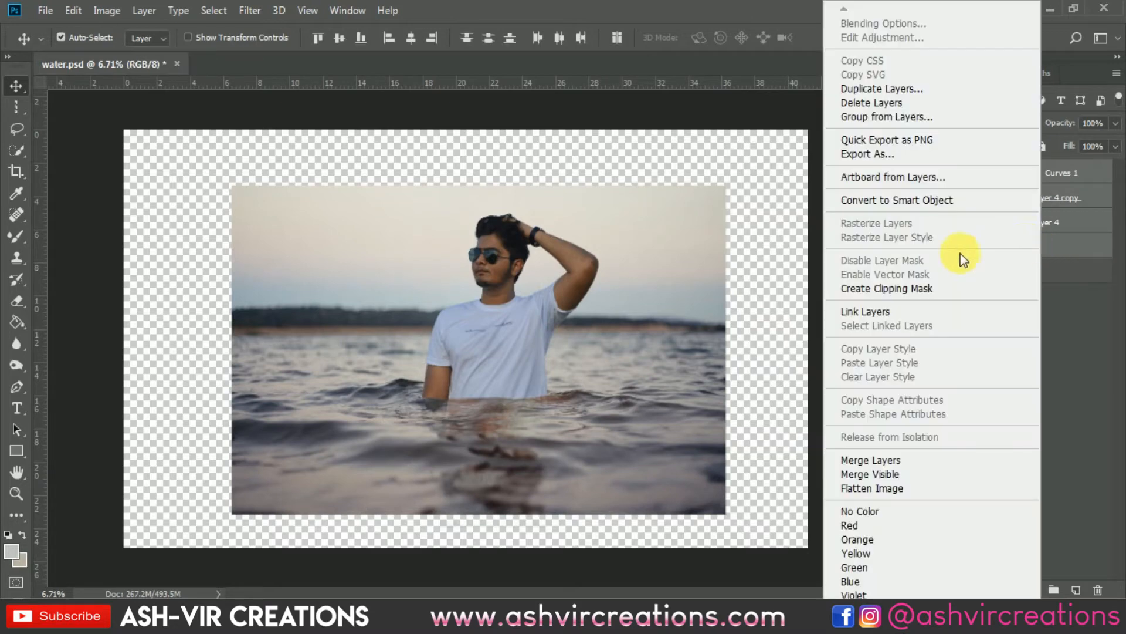
{"action": "left_click", "coordinate": [880, 458]}
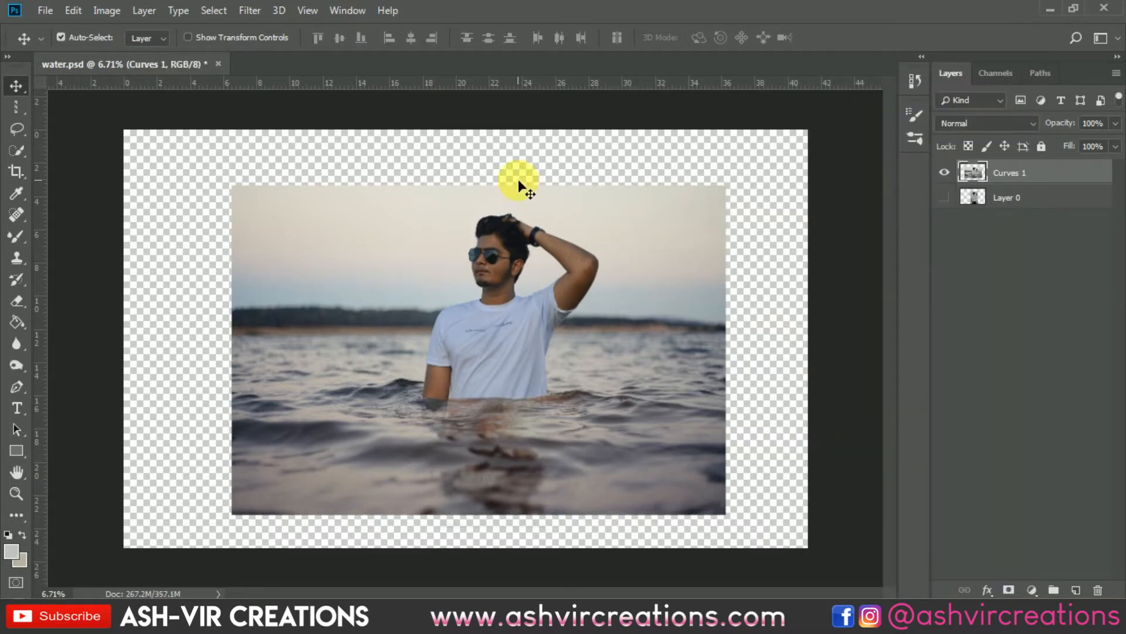
{"action": "scroll", "coordinate": [474, 209], "scroll_direction": "up", "scroll_amount": 2}
{"action": "scroll", "coordinate": [474, 210], "scroll_direction": "up", "scroll_amount": 4}
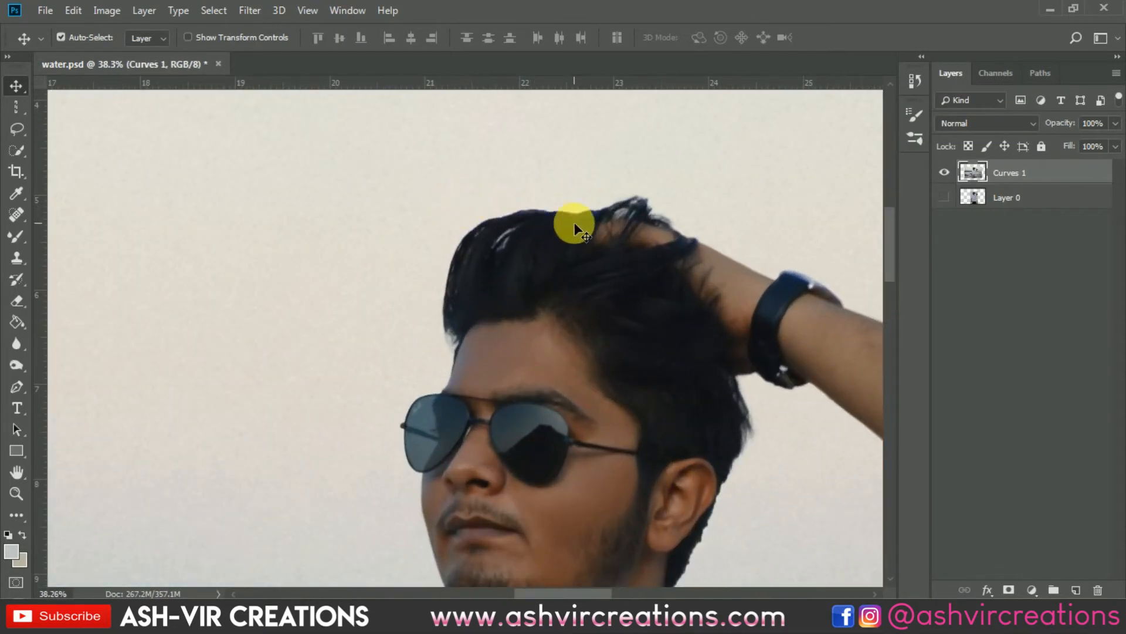
{"action": "scroll", "coordinate": [763, 425], "scroll_direction": "down", "scroll_amount": 3}
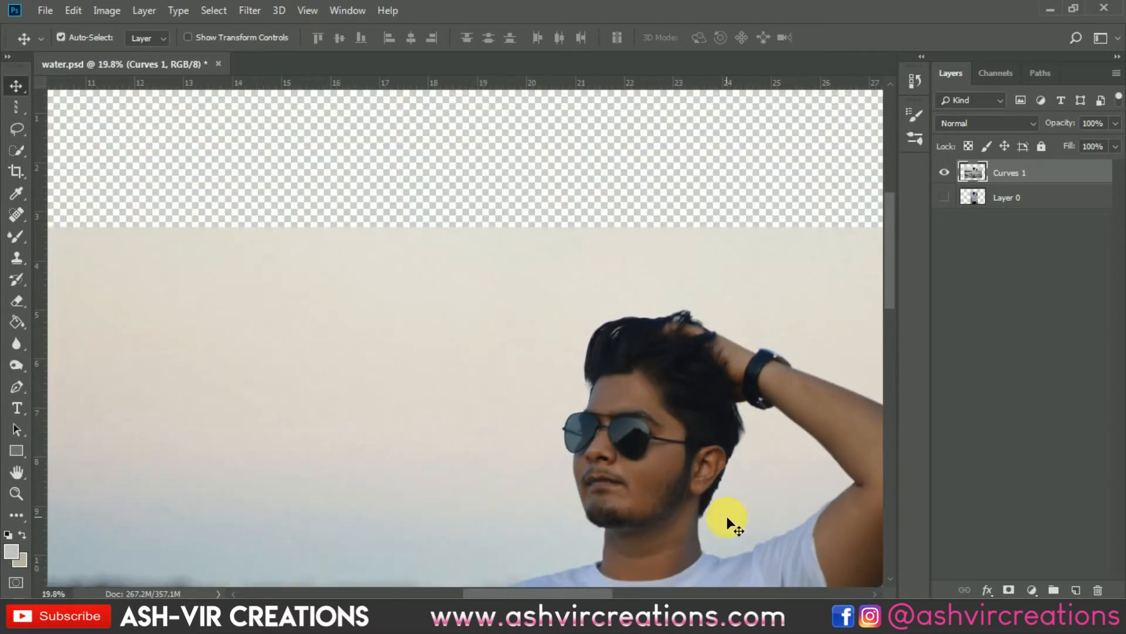
Smooth the jagged hair edge behind the ear on Layer 4 copy with the Smudge tool at 55% strength
{"action": "scroll", "coordinate": [729, 495], "scroll_direction": "up", "scroll_amount": 5}
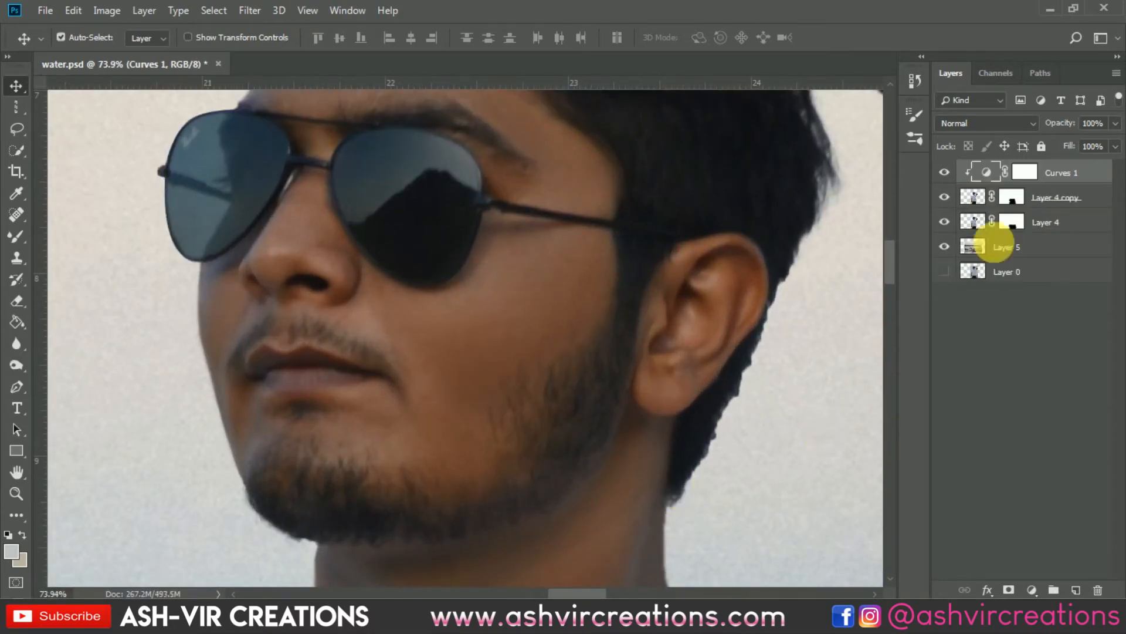
{"action": "left_click", "coordinate": [979, 197]}
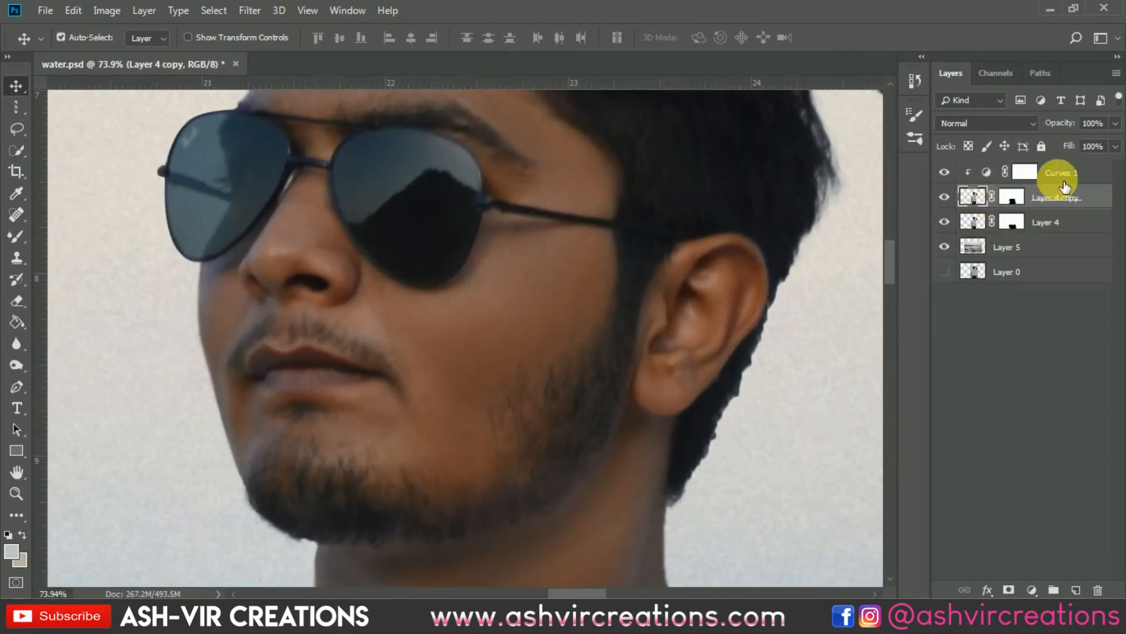
{"action": "scroll", "coordinate": [779, 397], "scroll_direction": "up", "scroll_amount": 3}
{"action": "left_click_drag", "start_coordinate": [779, 397], "coordinate": [692, 359]}
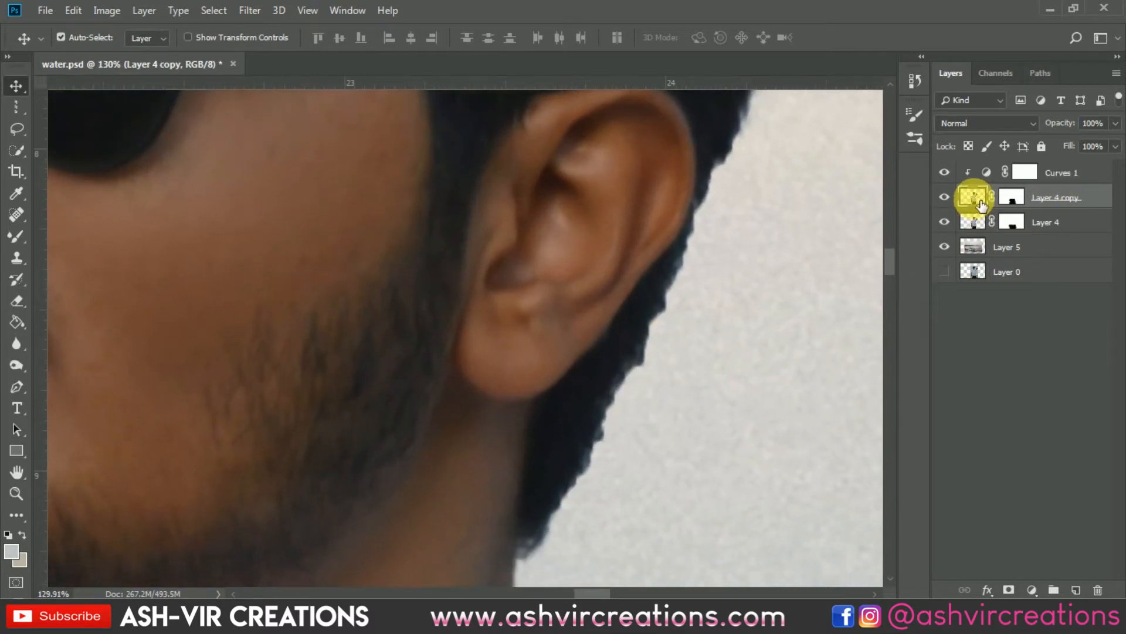
{"action": "left_click", "coordinate": [16, 235]}
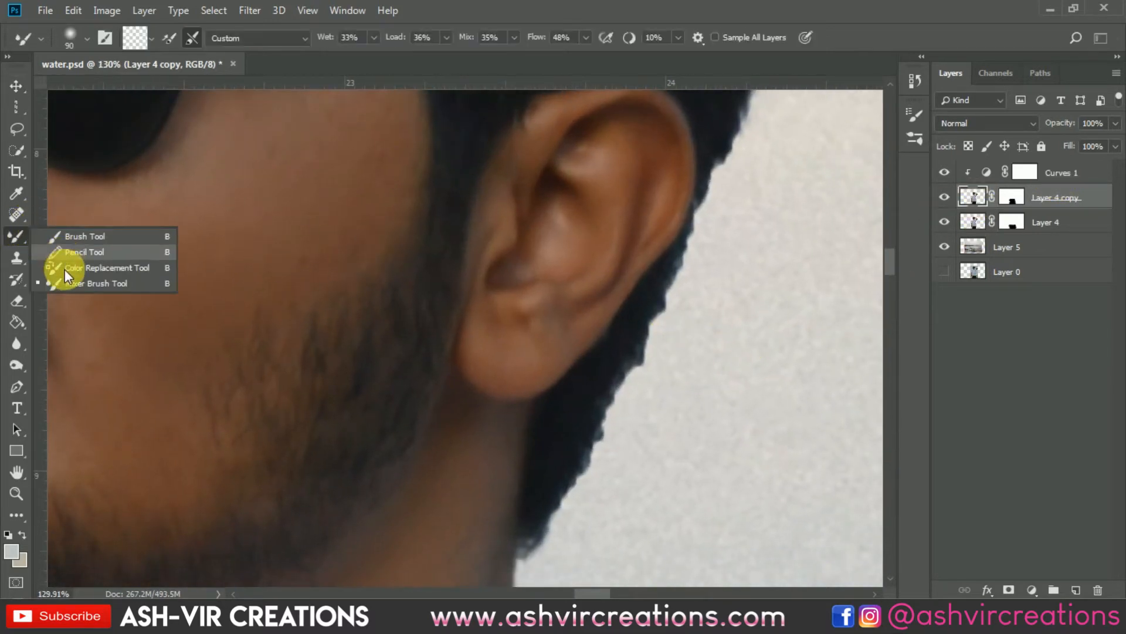
{"action": "left_click", "coordinate": [17, 364]}
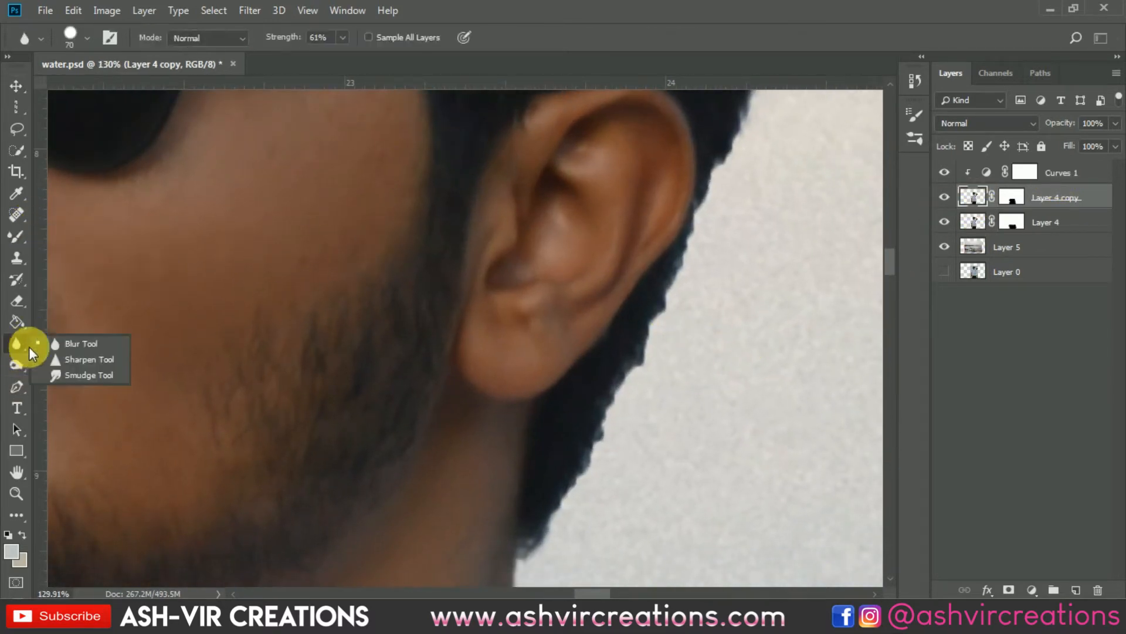
{"action": "left_click", "coordinate": [68, 372]}
{"action": "scroll", "coordinate": [702, 295], "scroll_direction": "up", "scroll_amount": 1}
{"action": "scroll", "coordinate": [722, 262], "scroll_direction": "down", "scroll_amount": 1}
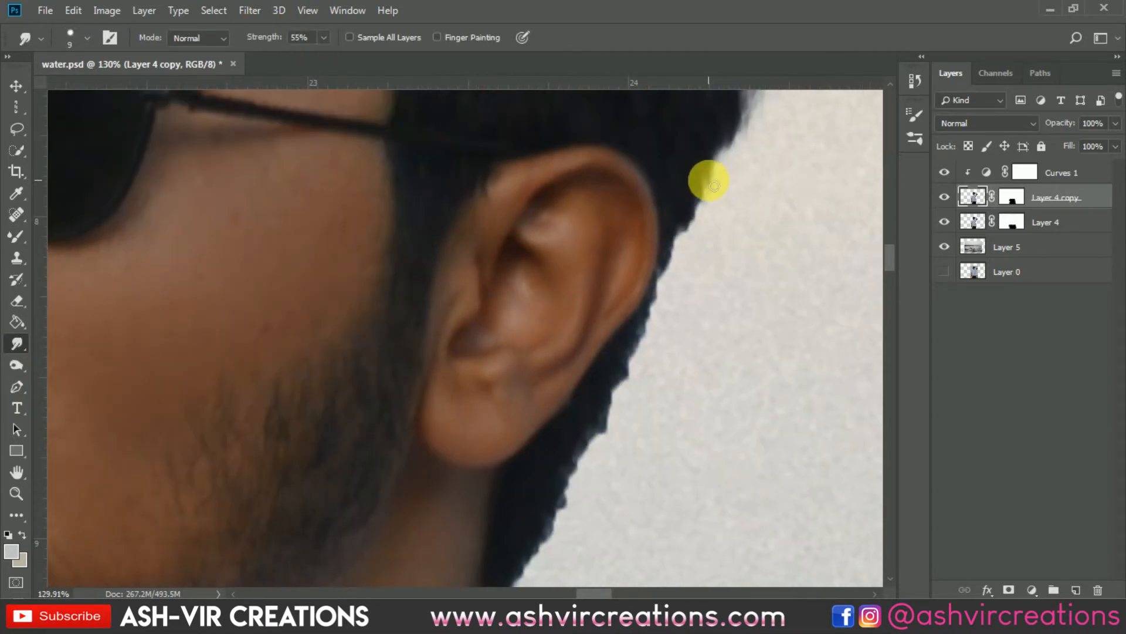
{"action": "key", "text": "bracketright"}
{"action": "mouse_move", "coordinate": [684, 206]}
{"action": "left_mouse_down"}
{"action": "mouse_move", "coordinate": [685, 293]}
{"action": "mouse_move", "coordinate": [684, 224]}
{"action": "mouse_move", "coordinate": [644, 390]}
{"action": "mouse_move", "coordinate": [654, 355]}
{"action": "mouse_move", "coordinate": [598, 468]}
{"action": "mouse_move", "coordinate": [603, 482]}
{"action": "mouse_move", "coordinate": [623, 473]}
{"action": "mouse_move", "coordinate": [624, 390]}
{"action": "mouse_move", "coordinate": [559, 437]}
{"action": "mouse_move", "coordinate": [505, 571]}
{"action": "mouse_move", "coordinate": [548, 486]}
{"action": "mouse_move", "coordinate": [528, 510]}
{"action": "mouse_move", "coordinate": [545, 515]}
{"action": "mouse_move", "coordinate": [573, 454]}
{"action": "mouse_move", "coordinate": [572, 474]}
{"action": "mouse_move", "coordinate": [581, 398]}
{"action": "mouse_move", "coordinate": [538, 531]}
{"action": "mouse_move", "coordinate": [590, 402]}
{"action": "mouse_move", "coordinate": [573, 434]}
{"action": "mouse_move", "coordinate": [626, 354]}
{"action": "mouse_move", "coordinate": [622, 389]}
{"action": "mouse_move", "coordinate": [629, 336]}
{"action": "mouse_move", "coordinate": [621, 372]}
{"action": "mouse_move", "coordinate": [685, 258]}
{"action": "mouse_move", "coordinate": [696, 189]}
{"action": "mouse_move", "coordinate": [677, 228]}
{"action": "mouse_move", "coordinate": [663, 362]}
{"action": "left_mouse_up"}
Smudge the remaining rough hair edge behind the ear with a size 20 brush
{"action": "key", "text": "bracketright"}
{"action": "scroll", "coordinate": [663, 362], "scroll_direction": "down", "scroll_amount": 1}
{"action": "mouse_move", "coordinate": [679, 221]}
{"action": "left_mouse_down"}
{"action": "mouse_move", "coordinate": [694, 262]}
{"action": "mouse_move", "coordinate": [704, 196]}
{"action": "mouse_move", "coordinate": [709, 233]}
{"action": "mouse_move", "coordinate": [687, 262]}
{"action": "left_mouse_up"}
{"action": "scroll", "coordinate": [688, 263], "scroll_direction": "down", "scroll_amount": 3}
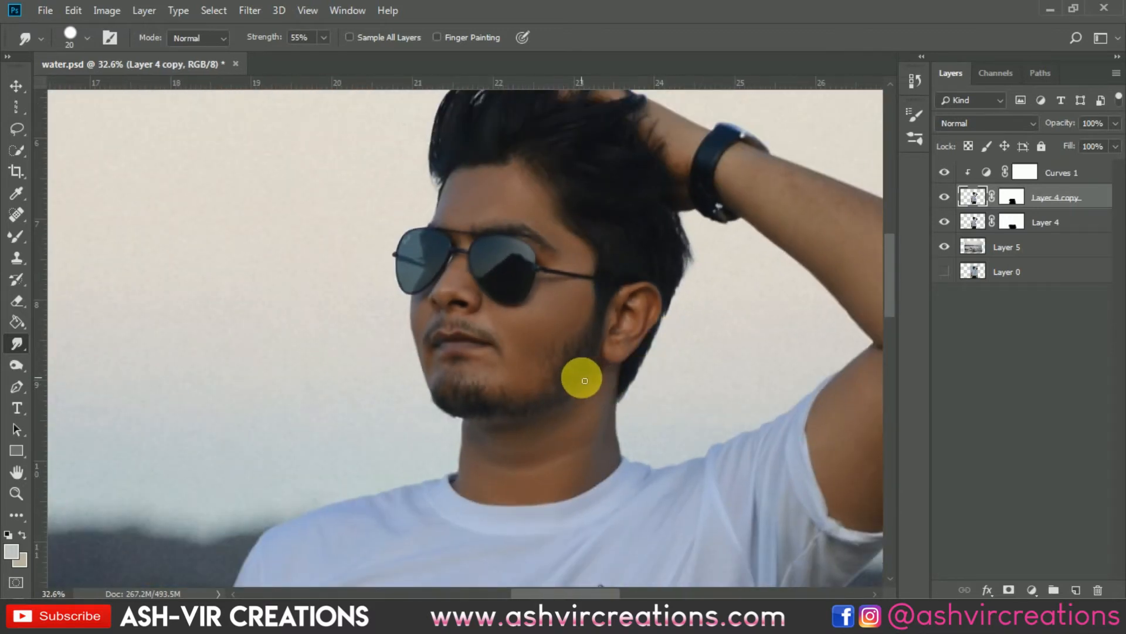
Smudge the beard's cutout edge under the chin where it meets the neck
{"action": "scroll", "coordinate": [472, 413], "scroll_direction": "up", "scroll_amount": 2}
{"action": "scroll", "coordinate": [472, 412], "scroll_direction": "up", "scroll_amount": 2}
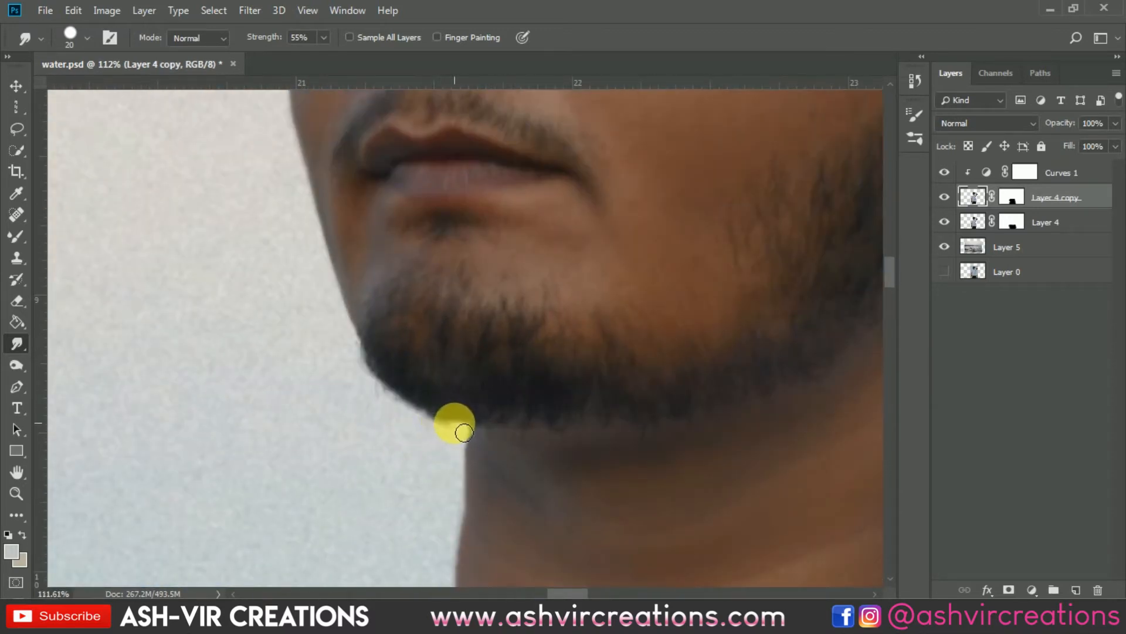
{"action": "left_click_drag", "start_coordinate": [456, 433], "coordinate": [466, 431]}
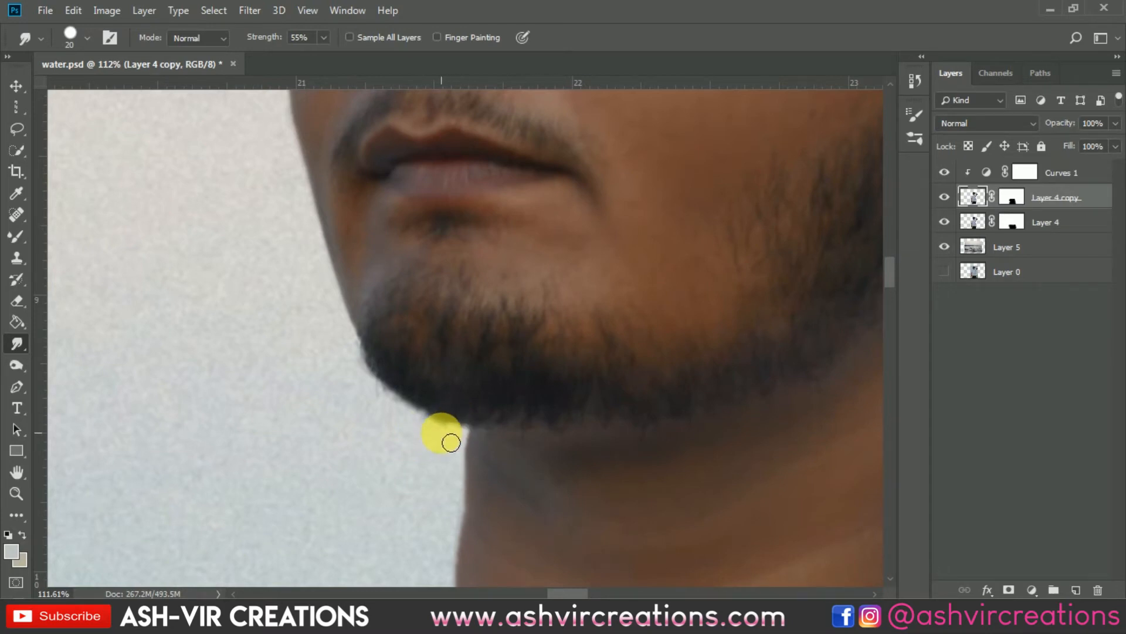
{"action": "scroll", "coordinate": [449, 439], "scroll_direction": "down", "scroll_amount": 4}
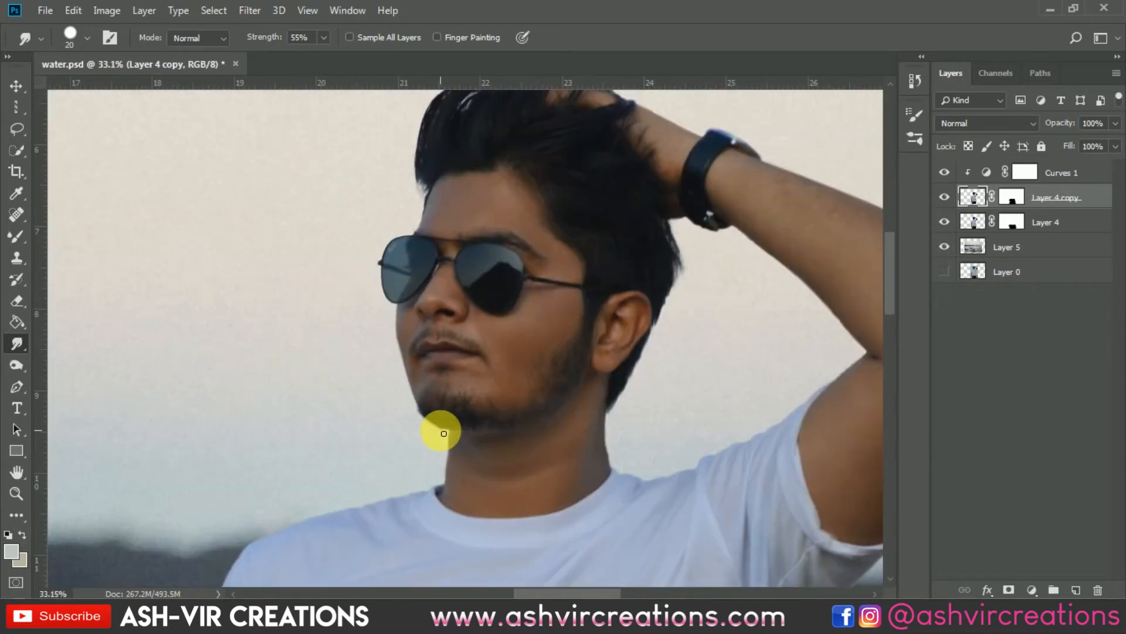
{"action": "key", "text": "v"}
Merge Curves 1, Layer 4 copy, Layer 4 and Layer 5 into a single layer
{"action": "scroll", "coordinate": [440, 428], "scroll_direction": "down", "scroll_amount": 4}
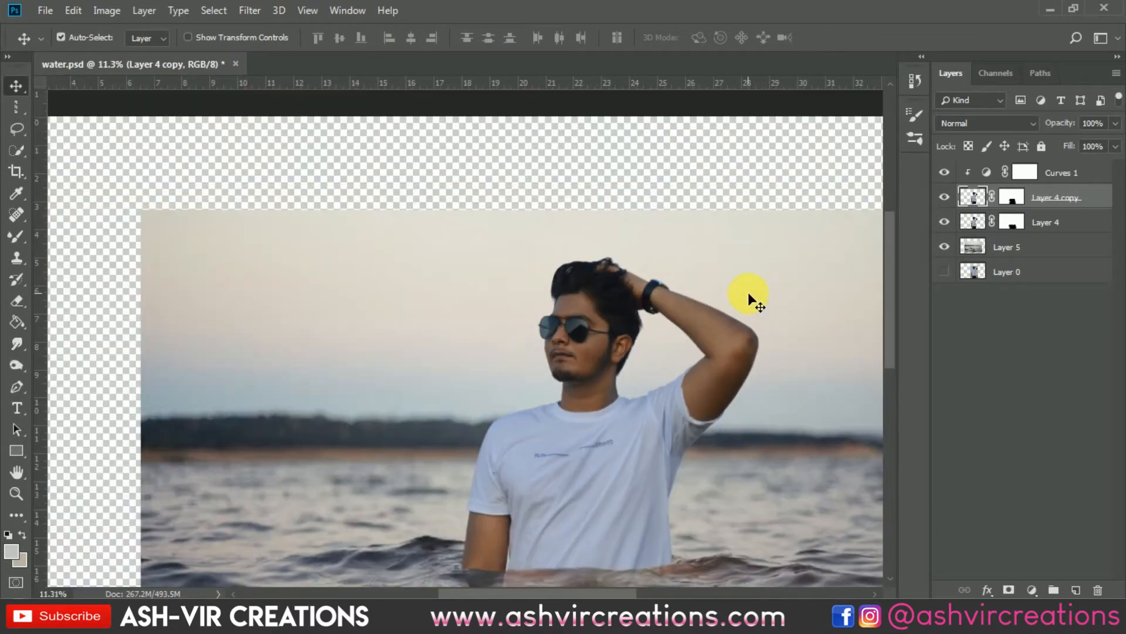
{"action": "left_click", "coordinate": [1027, 171]}
{"action": "left_click", "coordinate": [1050, 227], "text": "shift"}
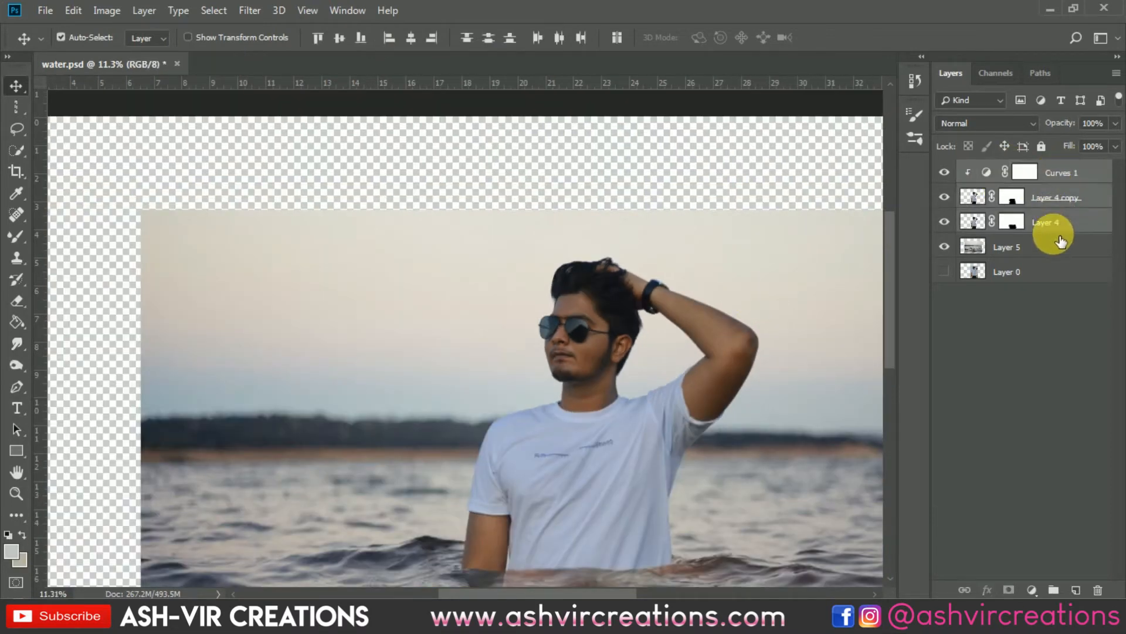
{"action": "left_click", "coordinate": [1057, 249], "text": "shift"}
{"action": "right_click", "coordinate": [1050, 249]}
{"action": "left_click", "coordinate": [894, 457]}
{"action": "scroll", "coordinate": [677, 484], "scroll_direction": "down", "scroll_amount": 2}
{"action": "scroll", "coordinate": [597, 540], "scroll_direction": "up", "scroll_amount": 8}
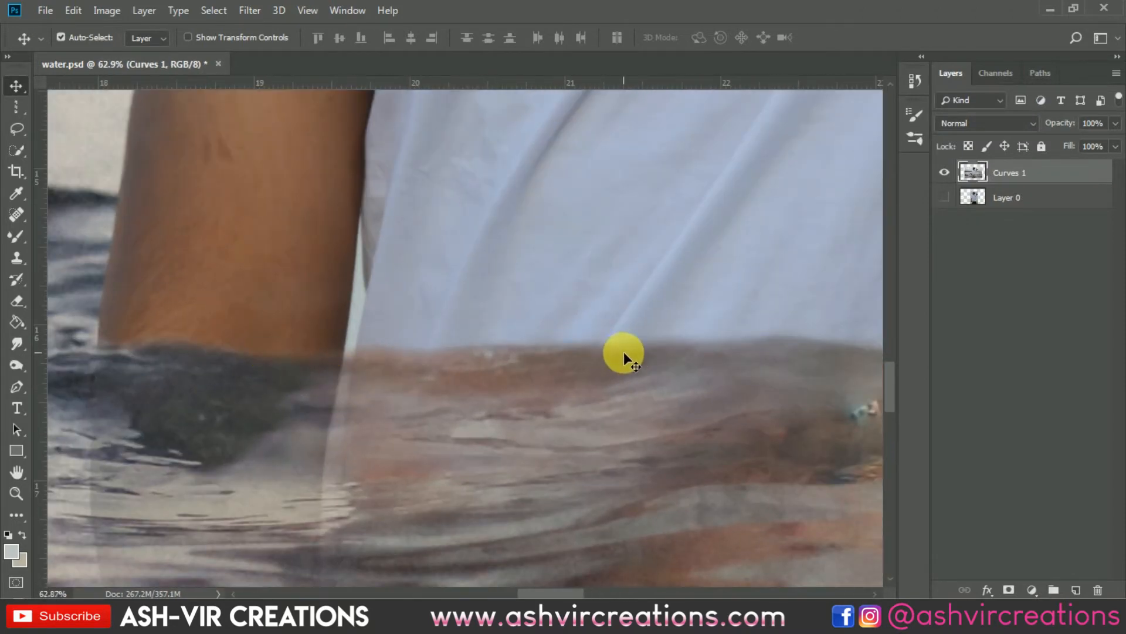
{"action": "scroll", "coordinate": [624, 351], "scroll_direction": "down", "scroll_amount": 3}
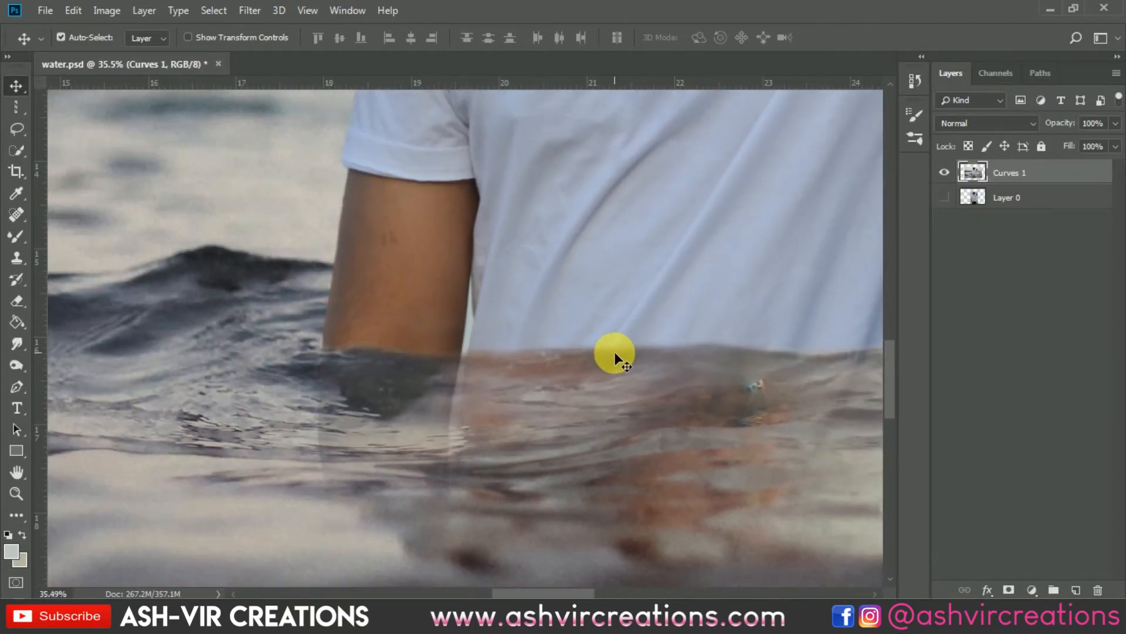
{"action": "scroll", "coordinate": [615, 352], "scroll_direction": "down", "scroll_amount": 7}
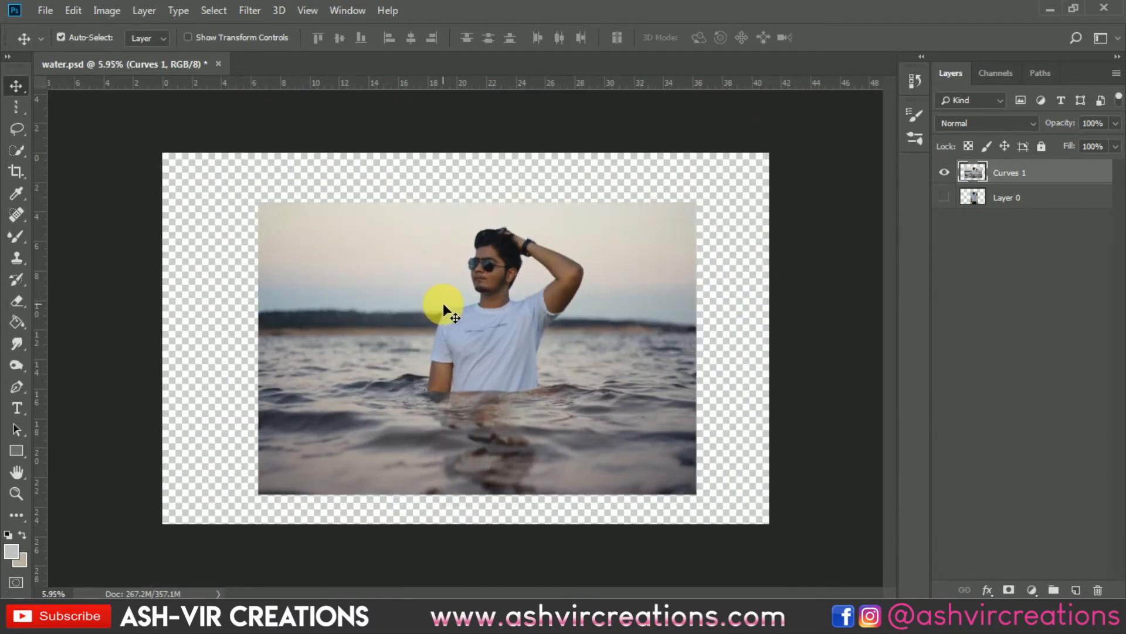
Start cropping the canvas, tightening the crop frame around the man to exclude the transparent border
{"action": "left_click", "coordinate": [17, 170]}
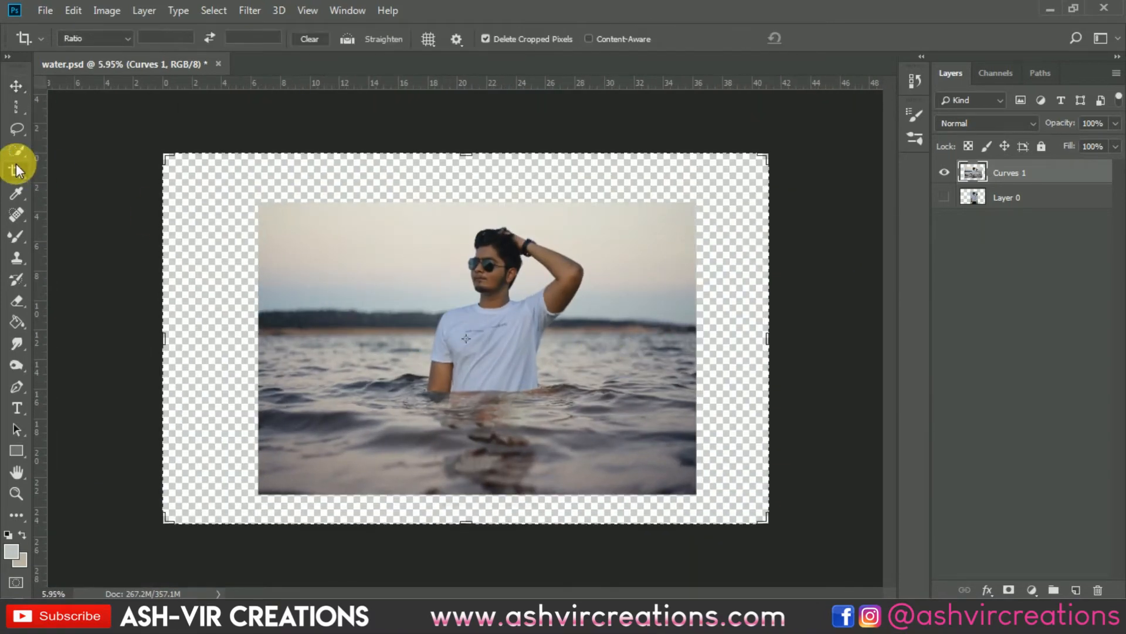
{"action": "left_click", "coordinate": [310, 304]}
{"action": "left_click_drag", "start_coordinate": [167, 158], "coordinate": [254, 191]}
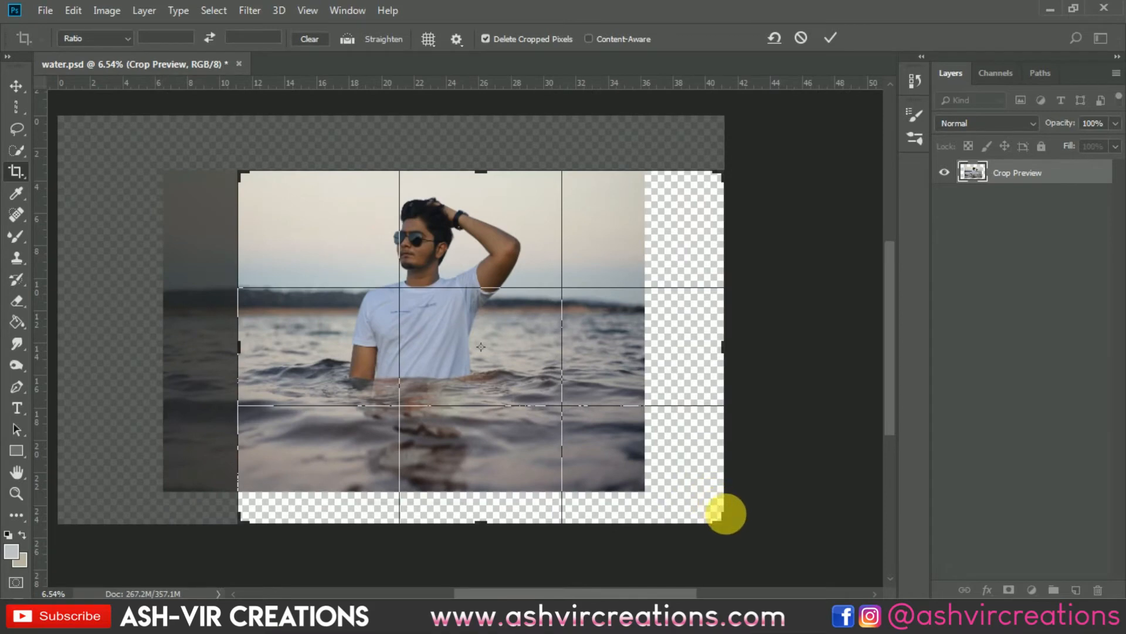
{"action": "left_click_drag", "start_coordinate": [724, 514], "coordinate": [666, 495]}
{"action": "scroll", "coordinate": [474, 365], "scroll_direction": "down", "scroll_amount": 2}
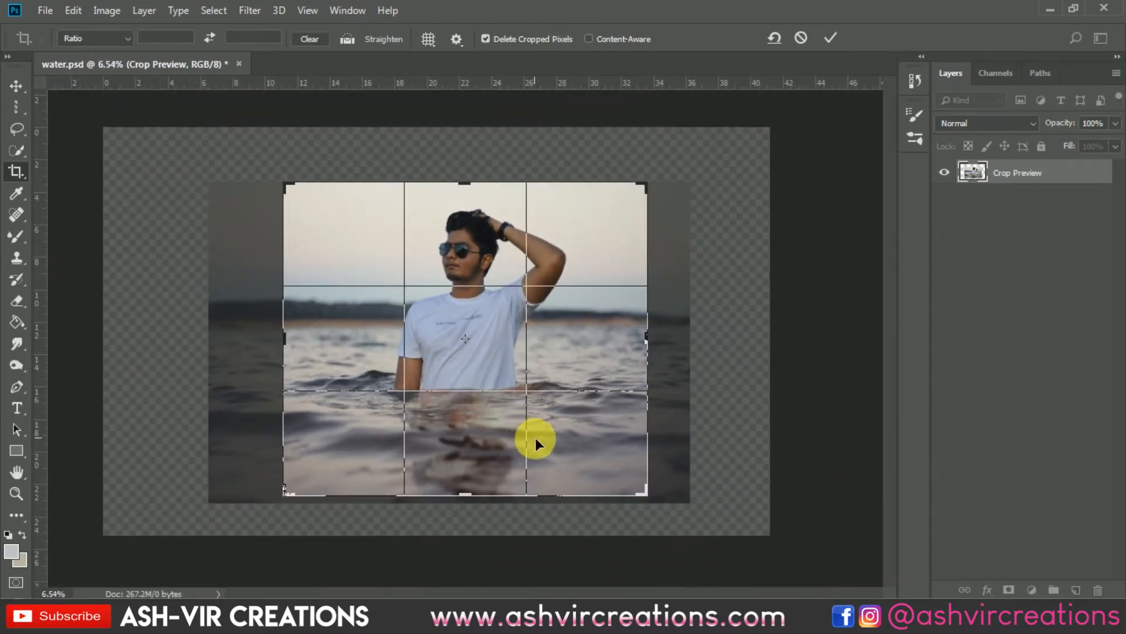
{"action": "scroll", "coordinate": [534, 436], "scroll_direction": "up", "scroll_amount": 1}
{"action": "left_click_drag", "start_coordinate": [689, 525], "coordinate": [658, 494]}
{"action": "key", "text": "ctrl+r"}
{"action": "left_click_drag", "start_coordinate": [271, 335], "coordinate": [290, 326]}
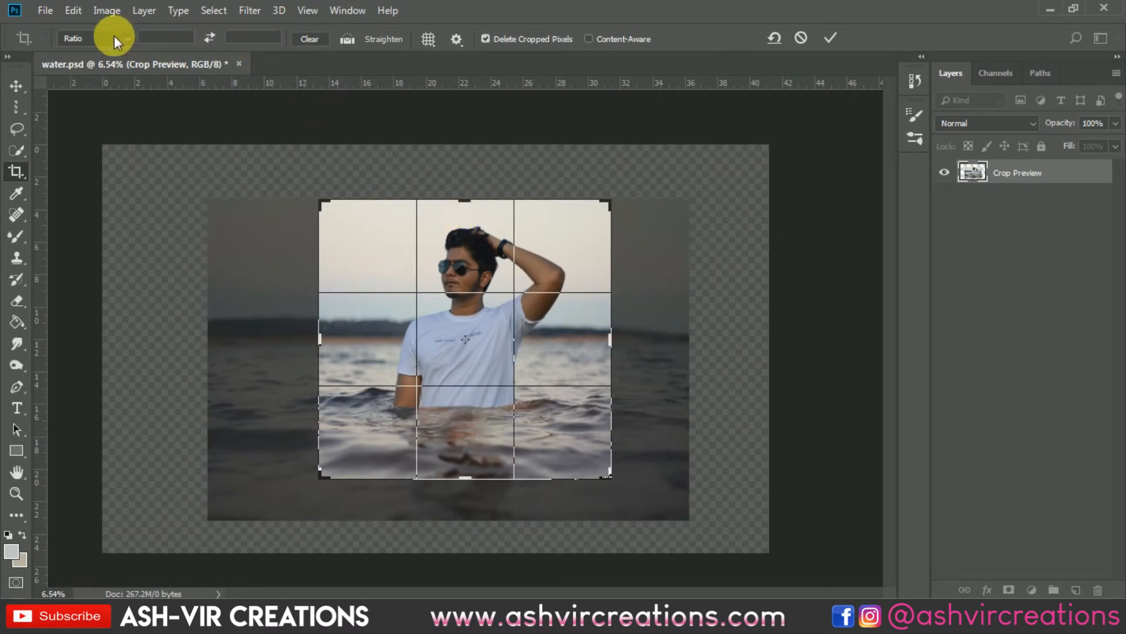
Constrain the crop to 1 : 1 (Square), enlarge the frame slightly around the man and apply the crop
{"action": "left_click", "coordinate": [114, 39]}
{"action": "left_click", "coordinate": [114, 101]}
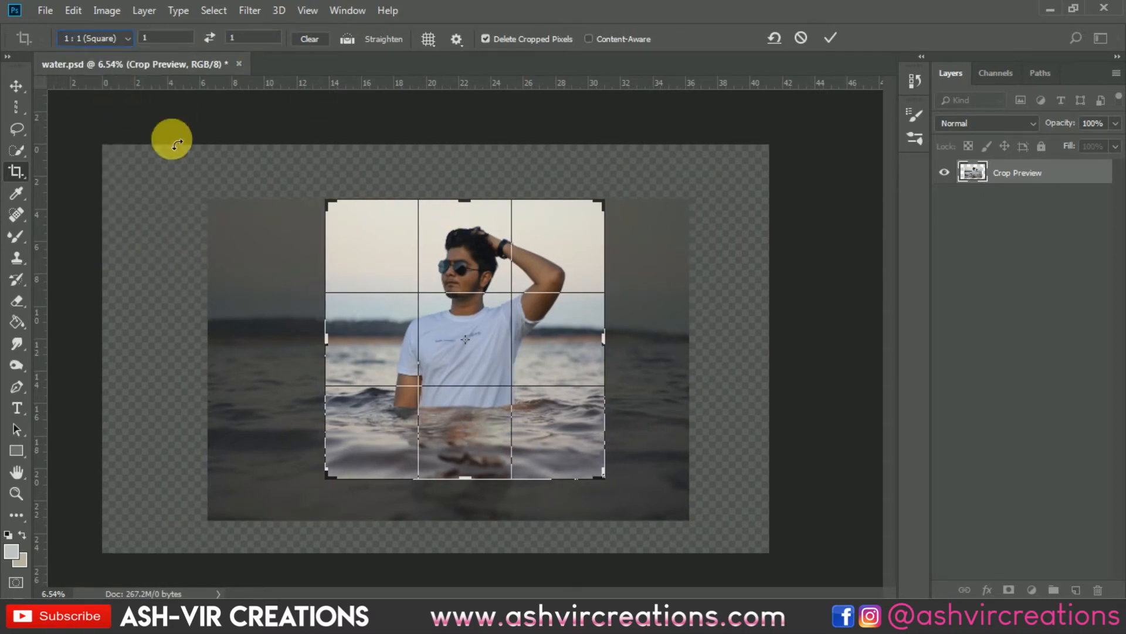
{"action": "key", "text": "ctrl+z"}
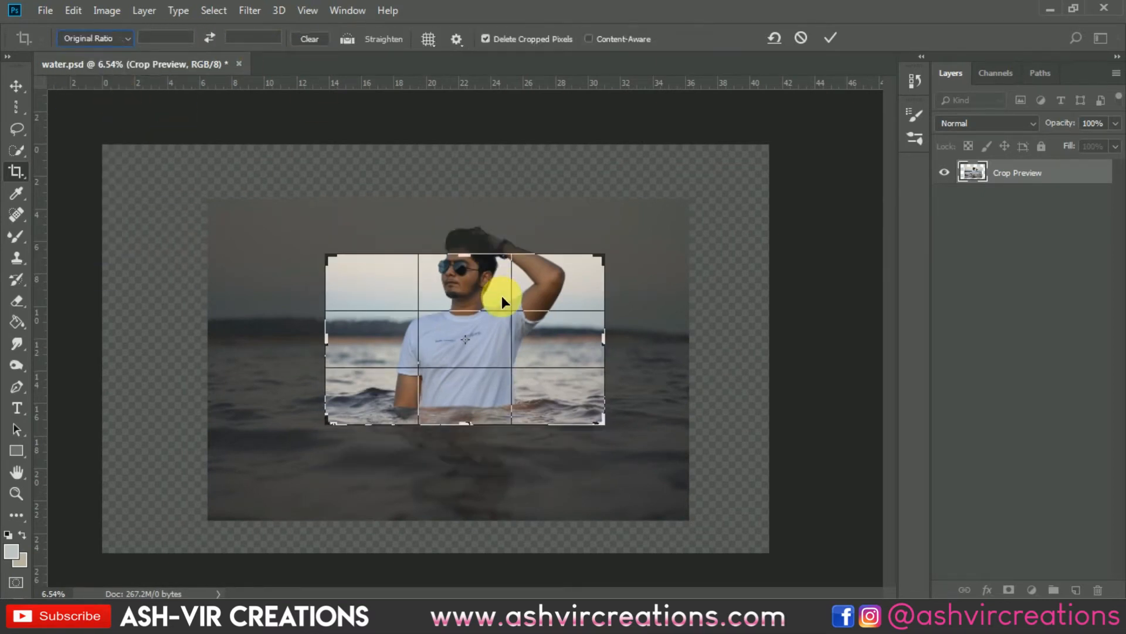
{"action": "left_click", "coordinate": [123, 39]}
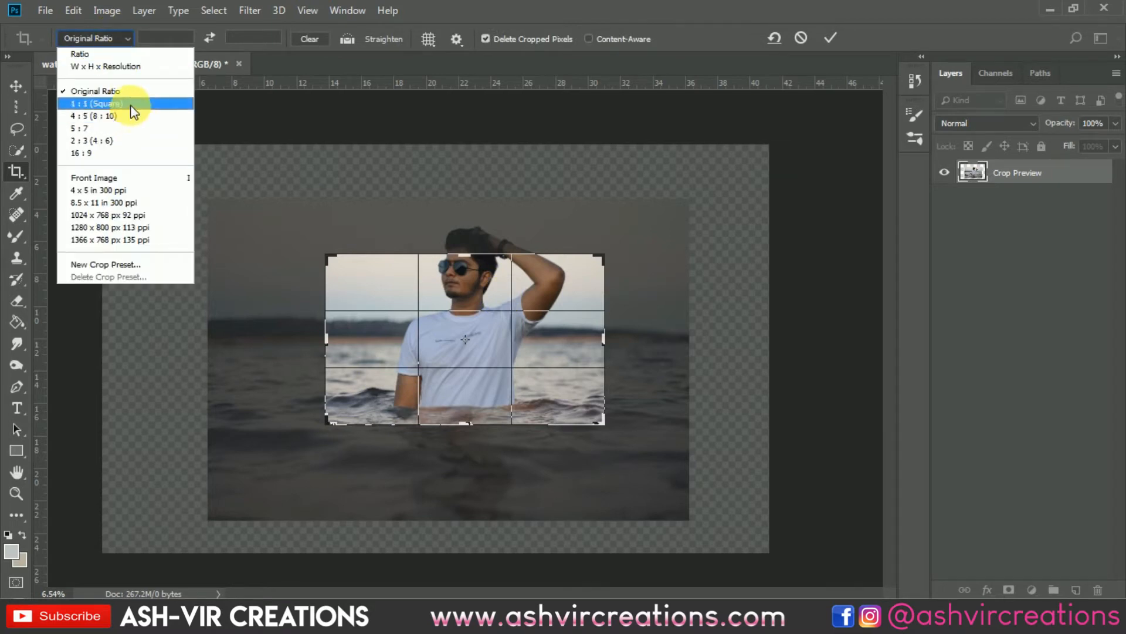
{"action": "left_click", "coordinate": [132, 105]}
{"action": "left_click_drag", "start_coordinate": [554, 262], "coordinate": [608, 205]}
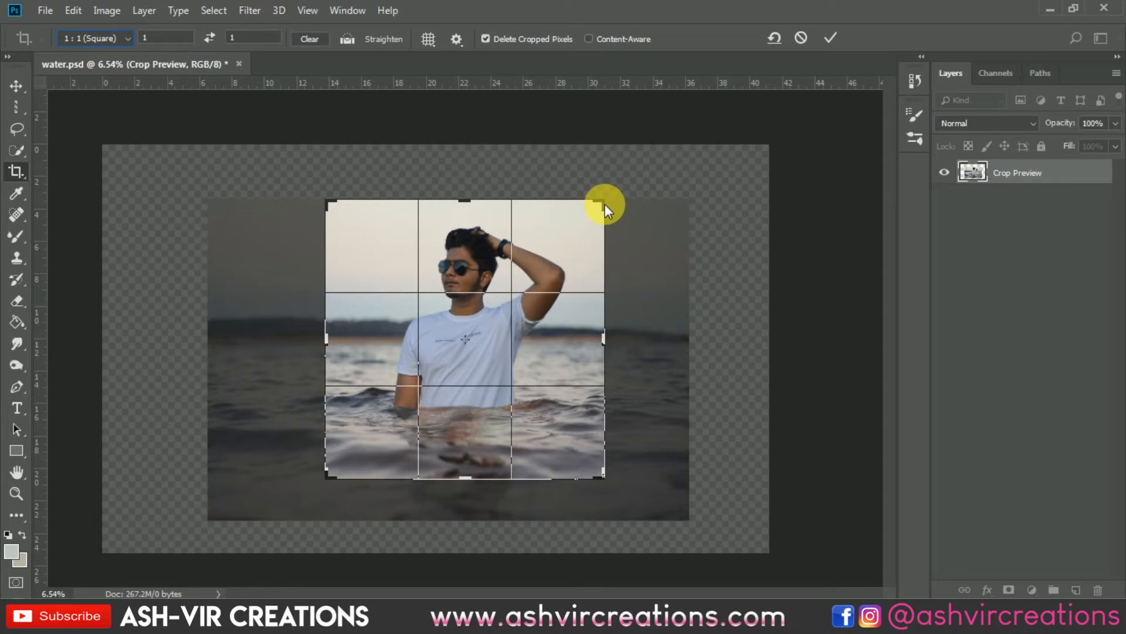
{"action": "left_click_drag", "start_coordinate": [604, 199], "coordinate": [628, 191]}
{"action": "left_click", "coordinate": [830, 37]}
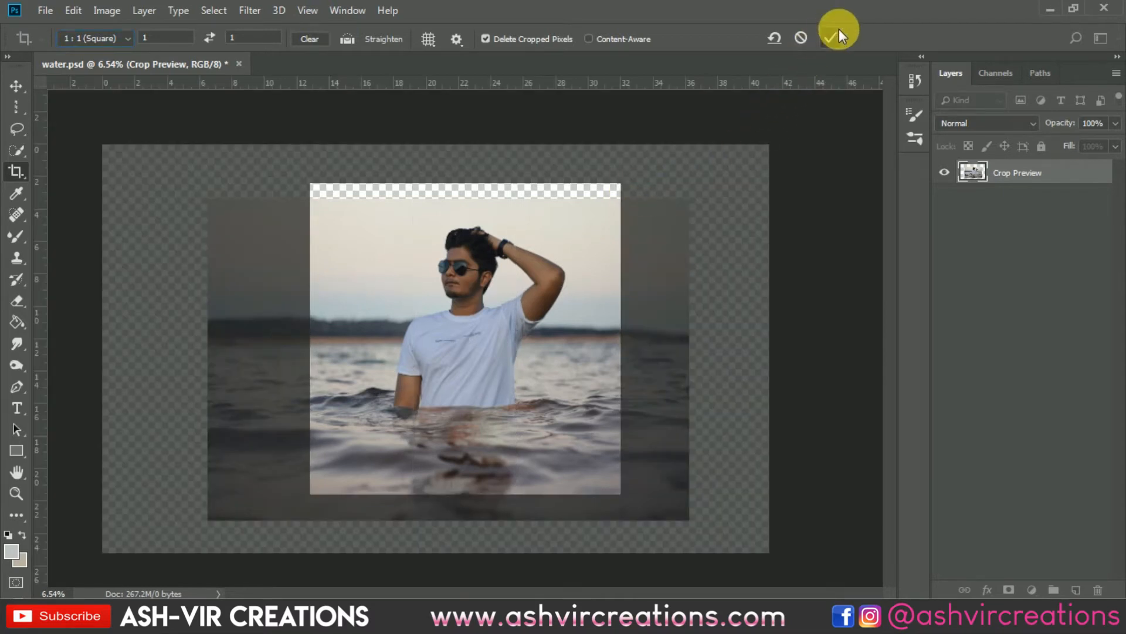
Make a full-width rectangular selection over the transparent strip and the sky just above the man's hair
{"action": "key", "text": "v"}
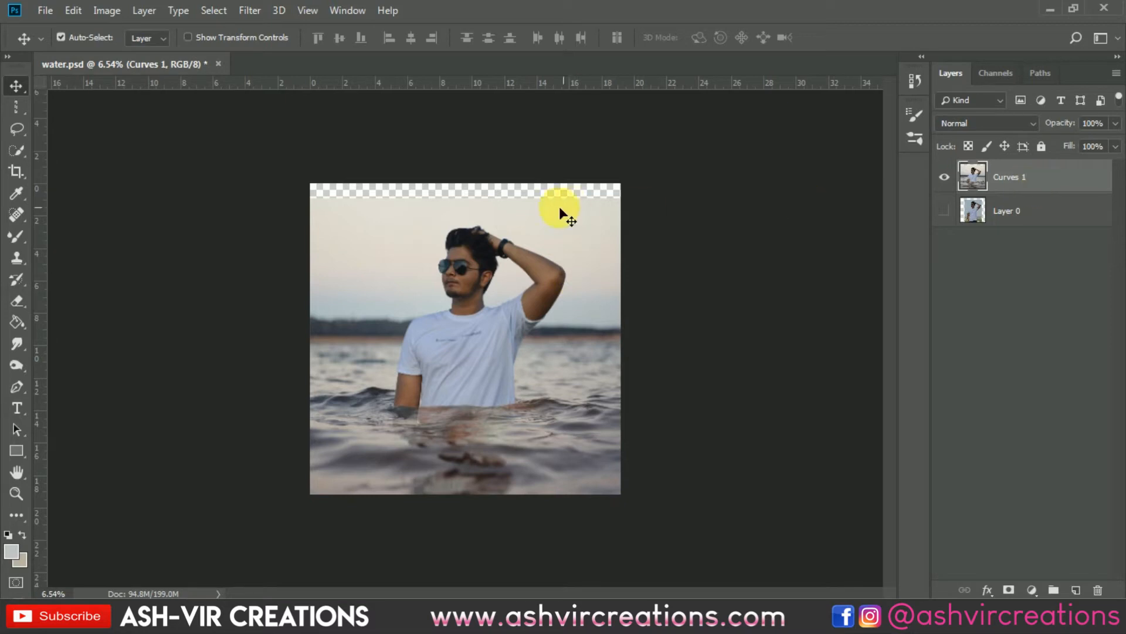
{"action": "right_click", "coordinate": [19, 106]}
{"action": "left_click", "coordinate": [49, 105]}
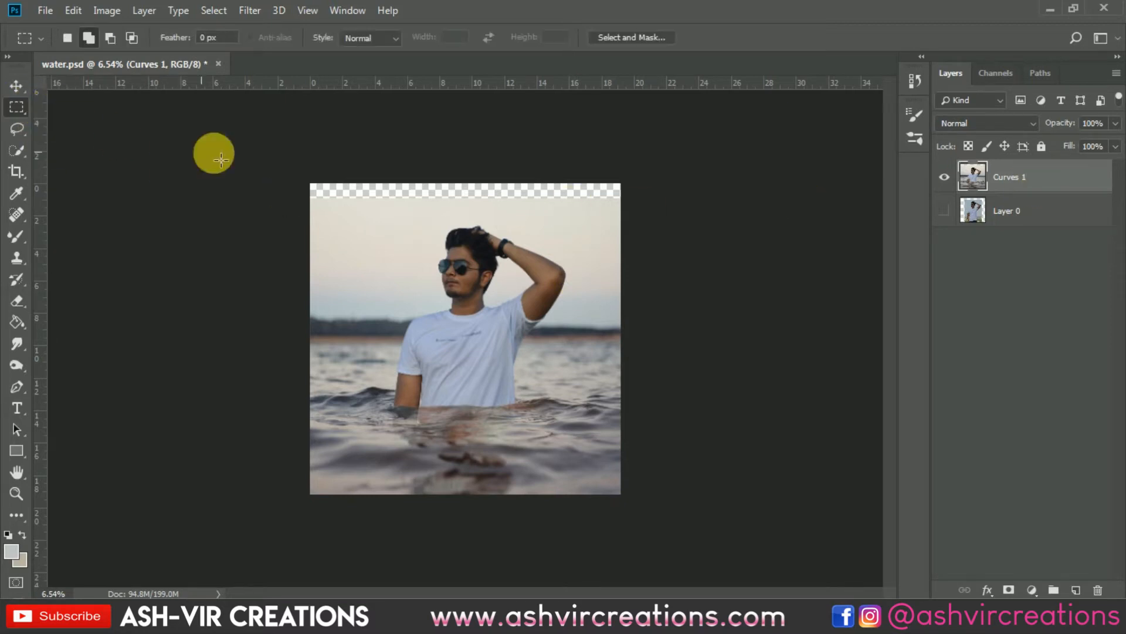
{"action": "left_click_drag", "start_coordinate": [306, 182], "coordinate": [472, 212]}
{"action": "left_click_drag", "start_coordinate": [573, 216], "coordinate": [636, 221]}
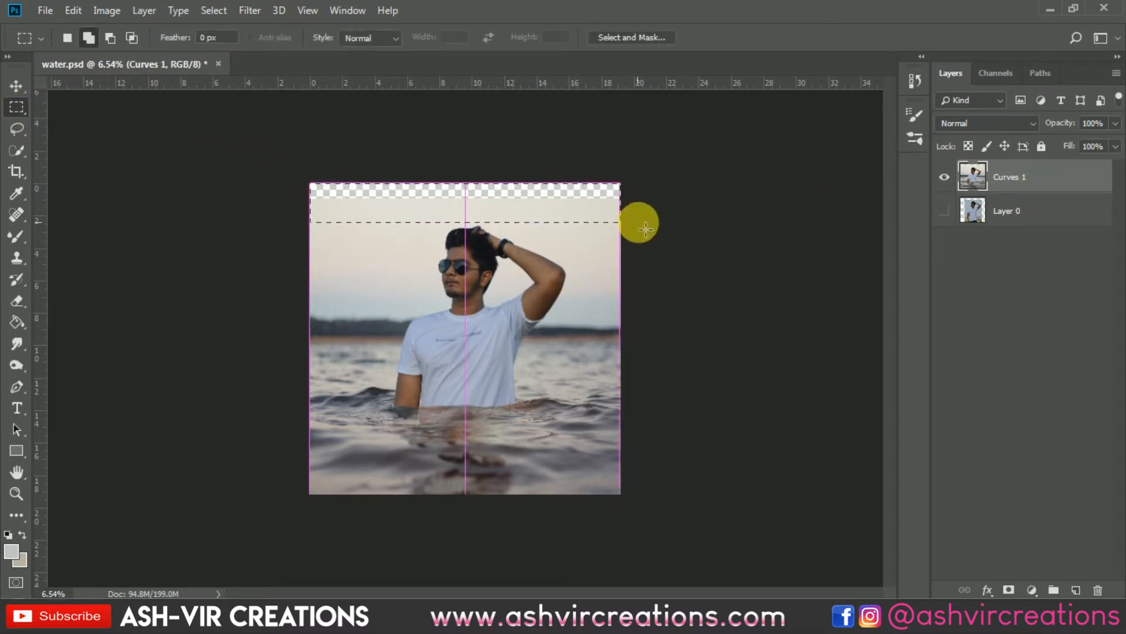
Free-transform the selected sky upward to about 269% height to cover the transparent strip, and clear the selection
{"action": "left_click", "coordinate": [70, 11]}
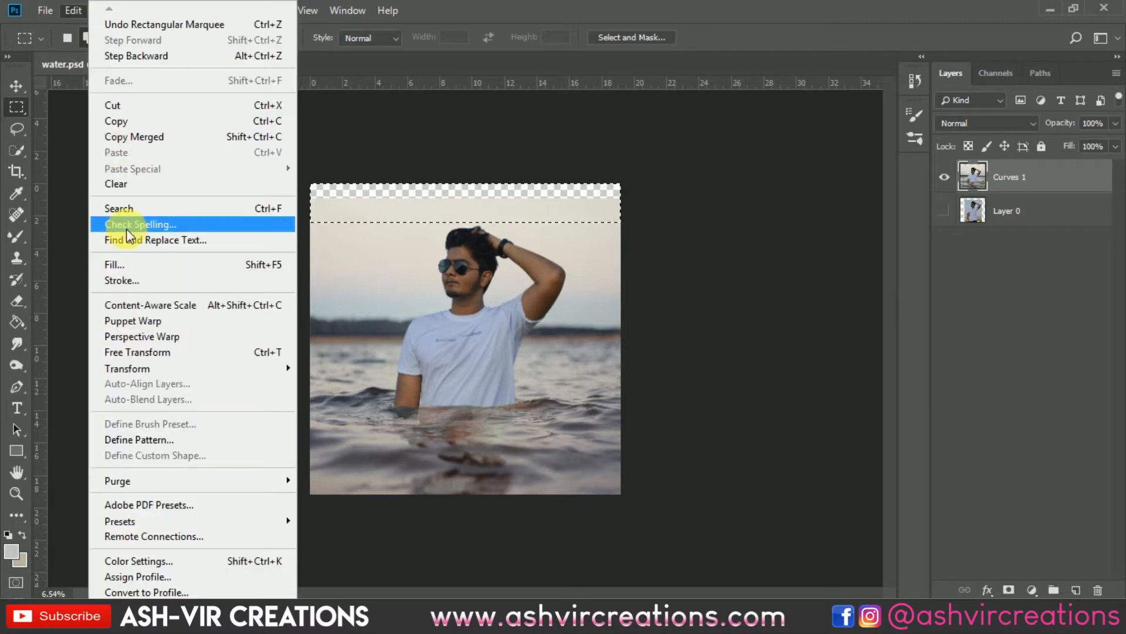
{"action": "left_click", "coordinate": [130, 352]}
{"action": "left_click_drag", "start_coordinate": [476, 192], "coordinate": [465, 116]}
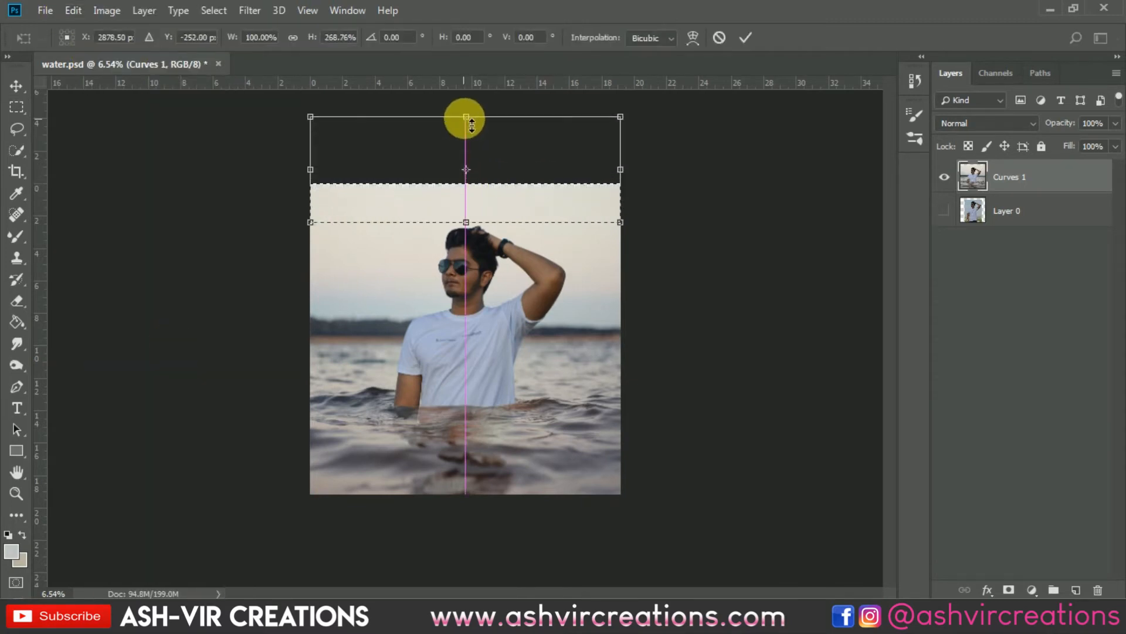
{"action": "left_click", "coordinate": [746, 37]}
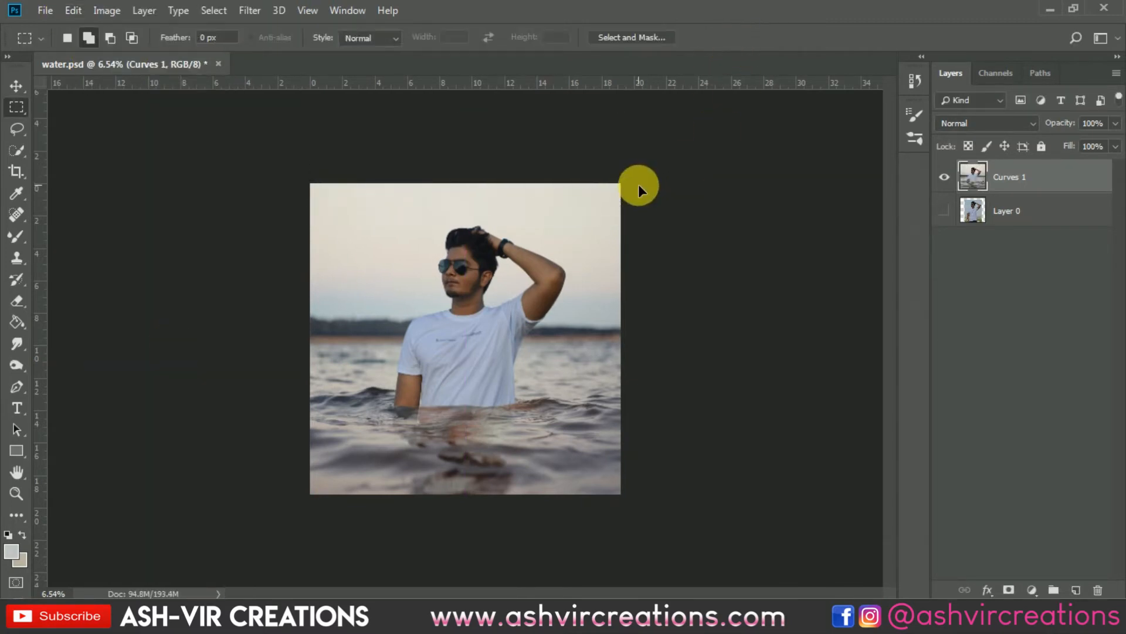
{"action": "key", "text": "v"}
{"action": "scroll", "coordinate": [540, 260], "scroll_direction": "up", "scroll_amount": 2}
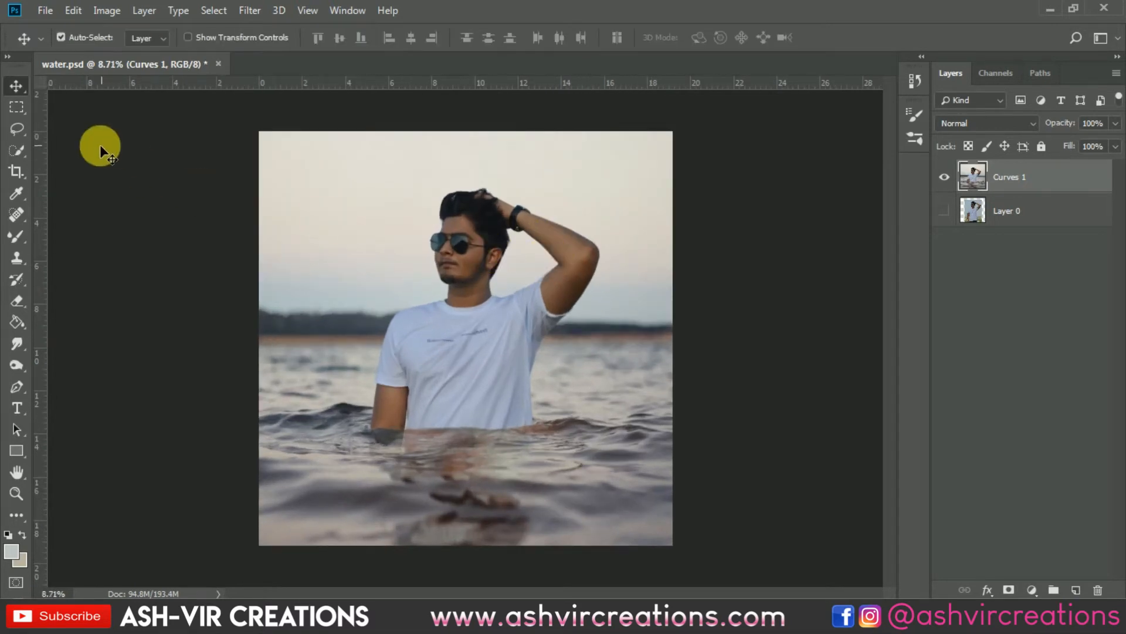
{"action": "left_click", "coordinate": [17, 171]}
{"action": "key", "text": "Return"}
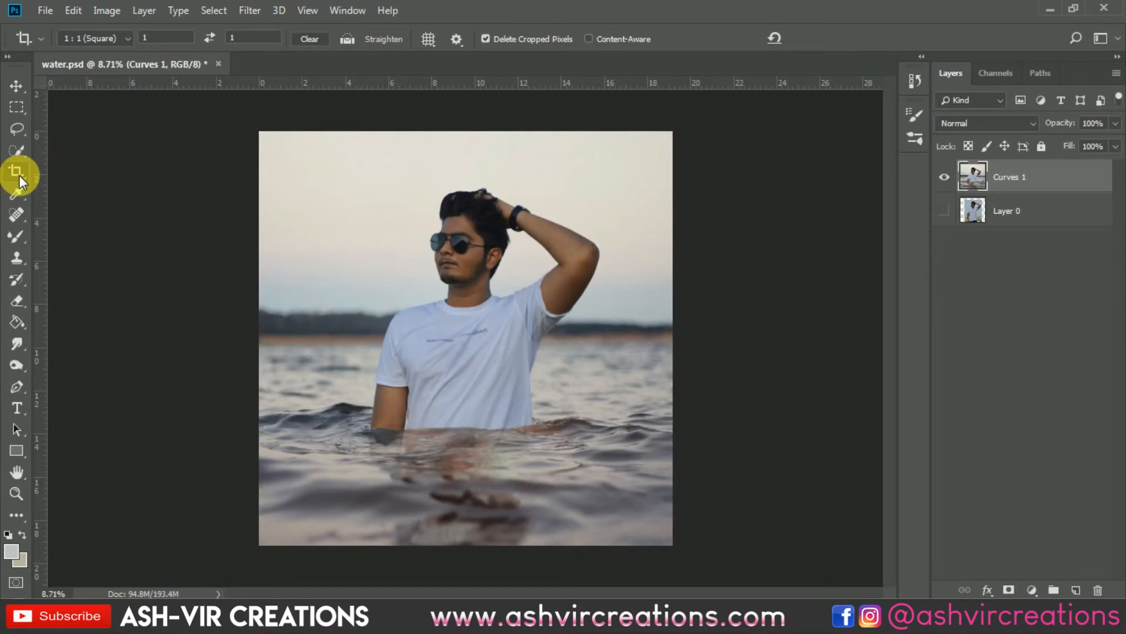
{"action": "key", "text": "v"}
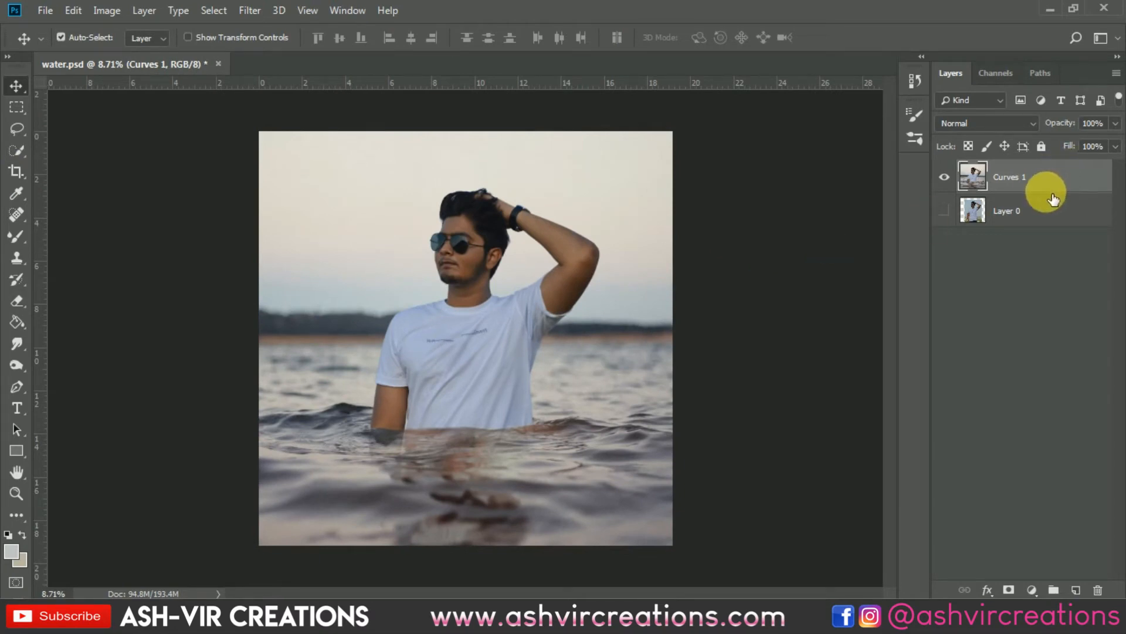
{"action": "left_click", "coordinate": [248, 11]}
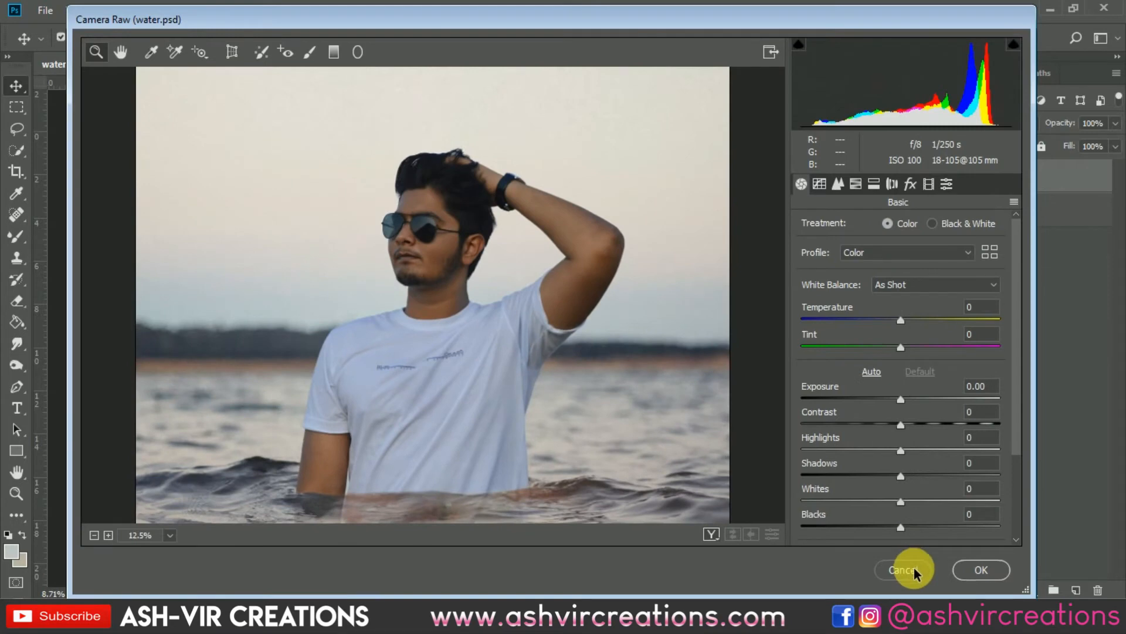
{"action": "left_click", "coordinate": [917, 572]}
{"action": "scroll", "coordinate": [551, 241], "scroll_direction": "up", "scroll_amount": 6}
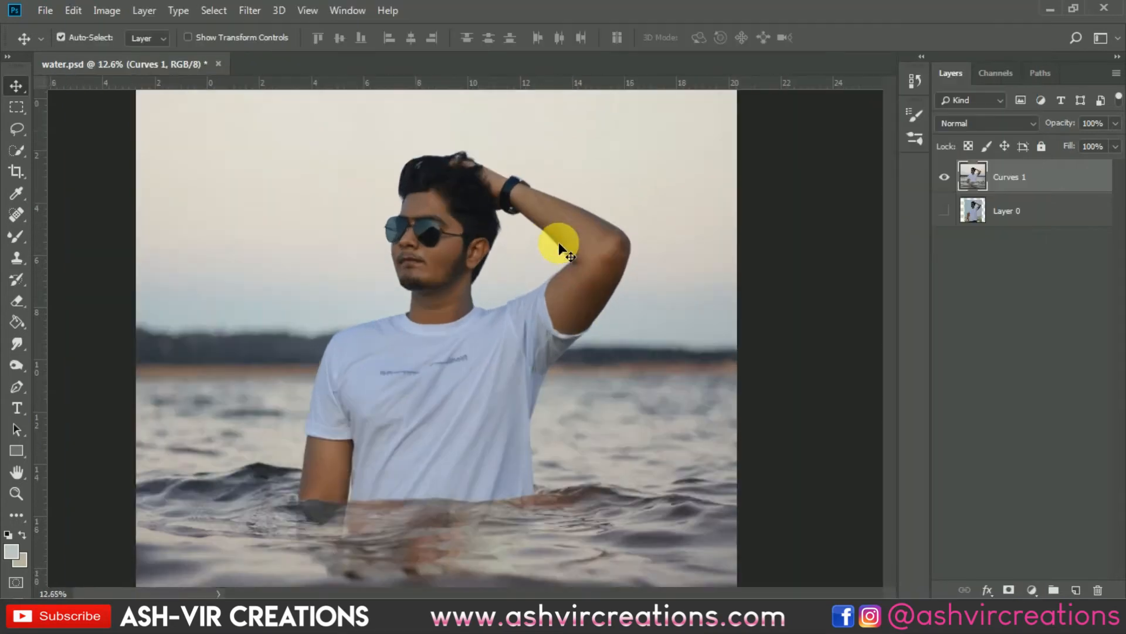
{"action": "scroll", "coordinate": [550, 241], "scroll_direction": "down", "scroll_amount": 5}
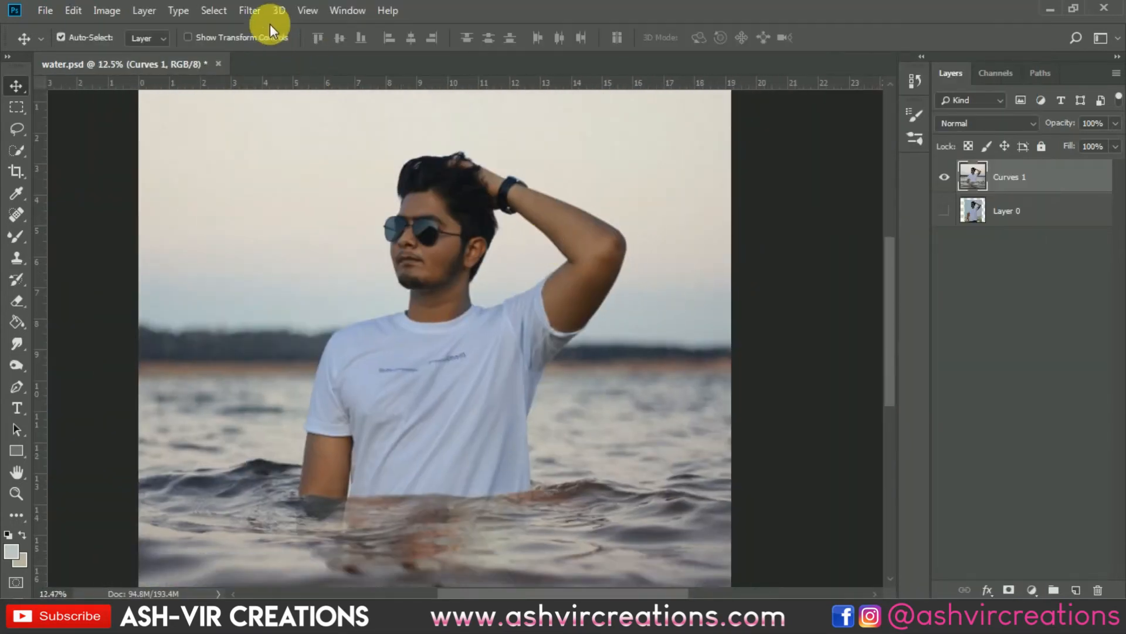
Open the Camera Raw filter and add a post-crop vignette with Amount -51, Midpoint 34, Roundness -14 and Feather 59
{"action": "left_click", "coordinate": [249, 10]}
{"action": "left_click", "coordinate": [267, 109]}
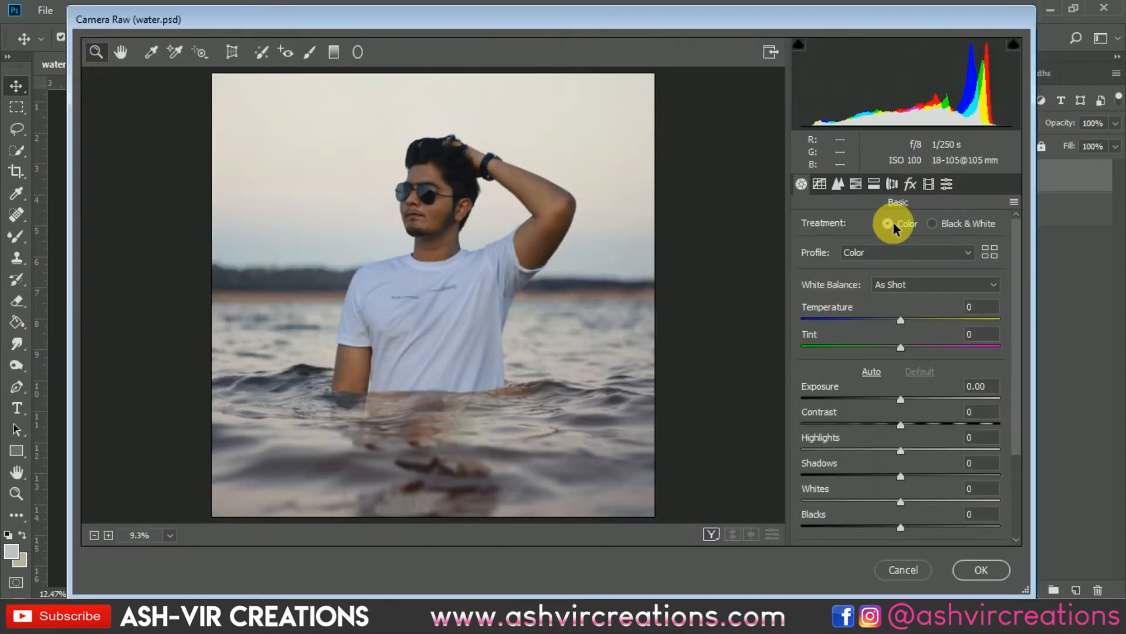
{"action": "left_click", "coordinate": [913, 186]}
{"action": "left_click_drag", "start_coordinate": [905, 396], "coordinate": [922, 485]}
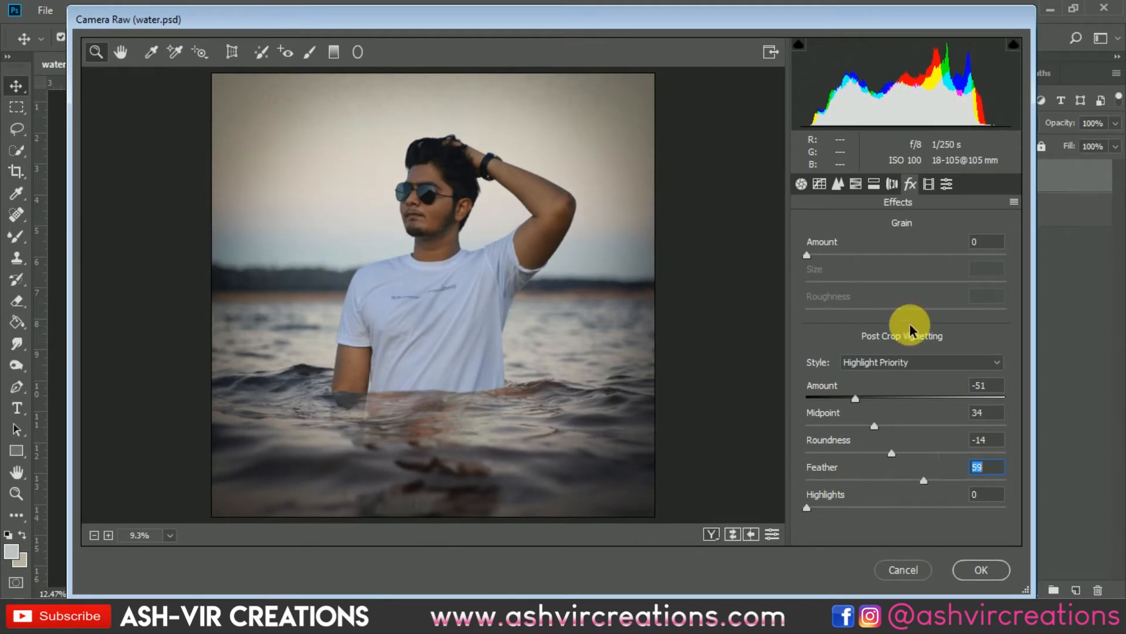
Set the basic tones to Contrast +8, Shadows +4 and Whites +23
{"action": "left_click", "coordinate": [800, 184]}
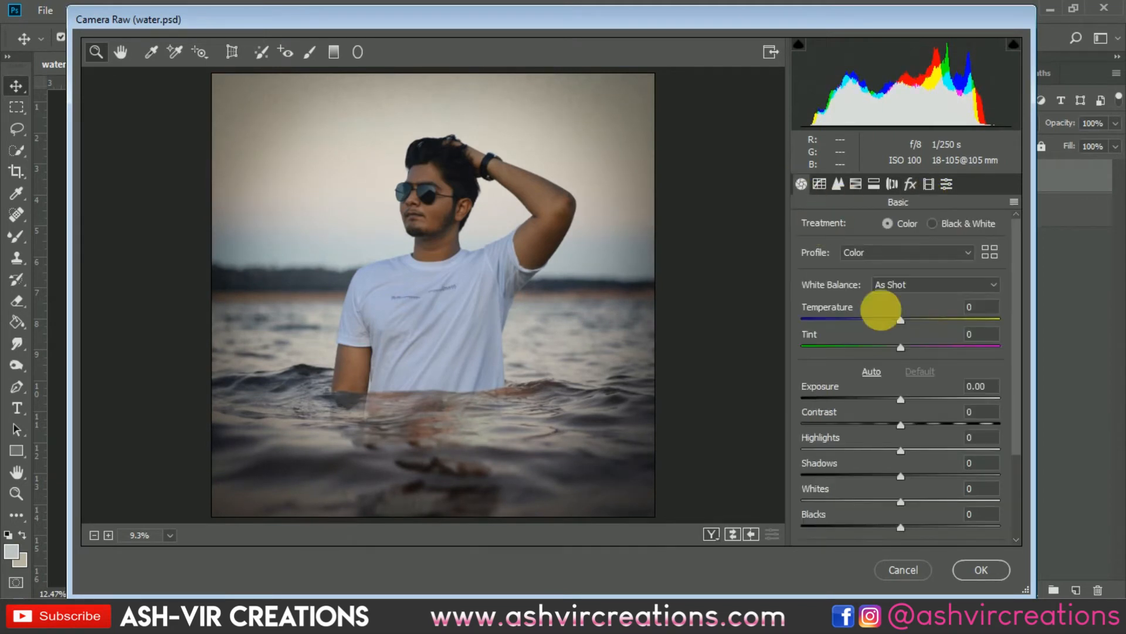
{"action": "mouse_move", "coordinate": [906, 432]}
{"action": "left_mouse_down"}
{"action": "mouse_move", "coordinate": [920, 430]}
{"action": "mouse_move", "coordinate": [910, 430]}
{"action": "left_mouse_up"}
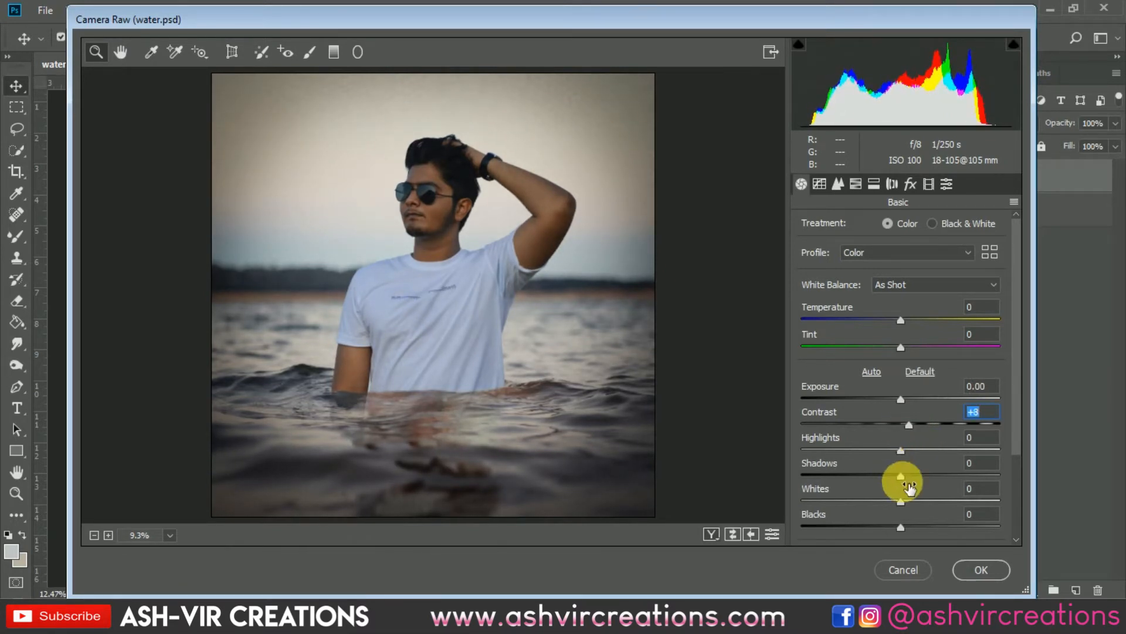
{"action": "left_click_drag", "start_coordinate": [920, 470], "coordinate": [924, 502]}
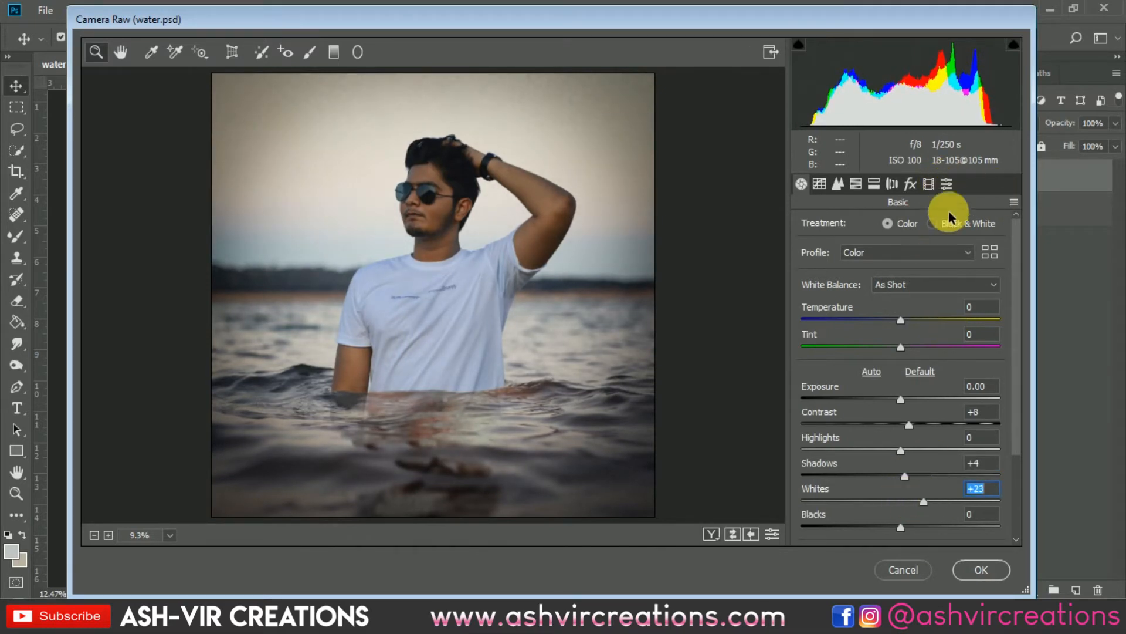
Preview the user presets without applying one, and set Clarity to +5 in the basic adjustments
{"action": "left_click", "coordinate": [943, 185]}
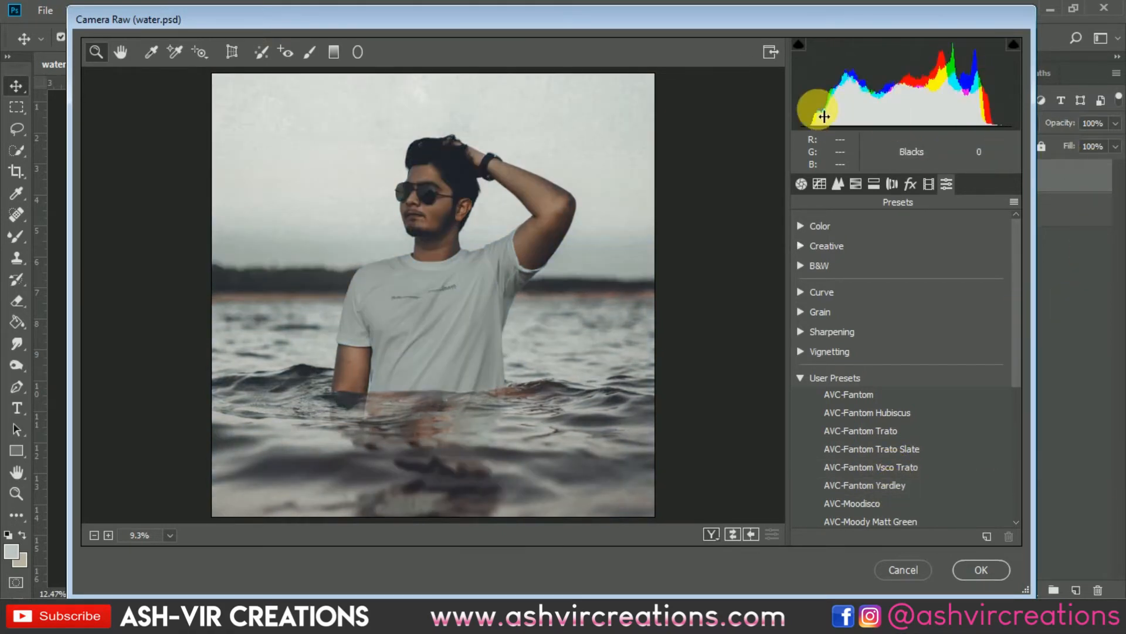
{"action": "left_click", "coordinate": [801, 183]}
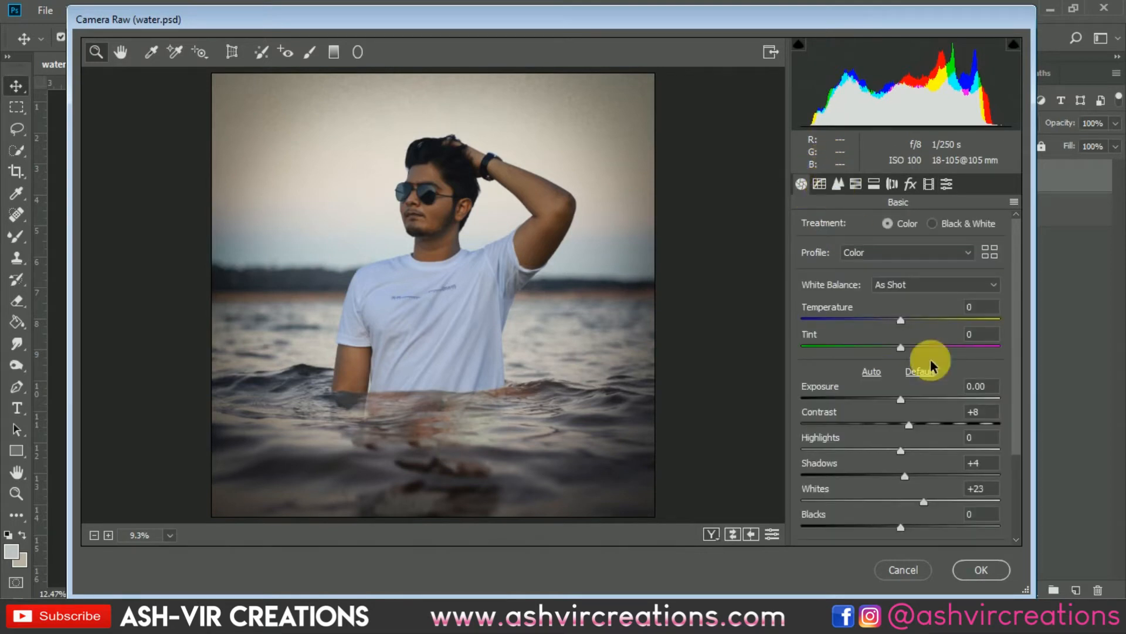
{"action": "left_click_drag", "start_coordinate": [1018, 415], "coordinate": [1018, 490]}
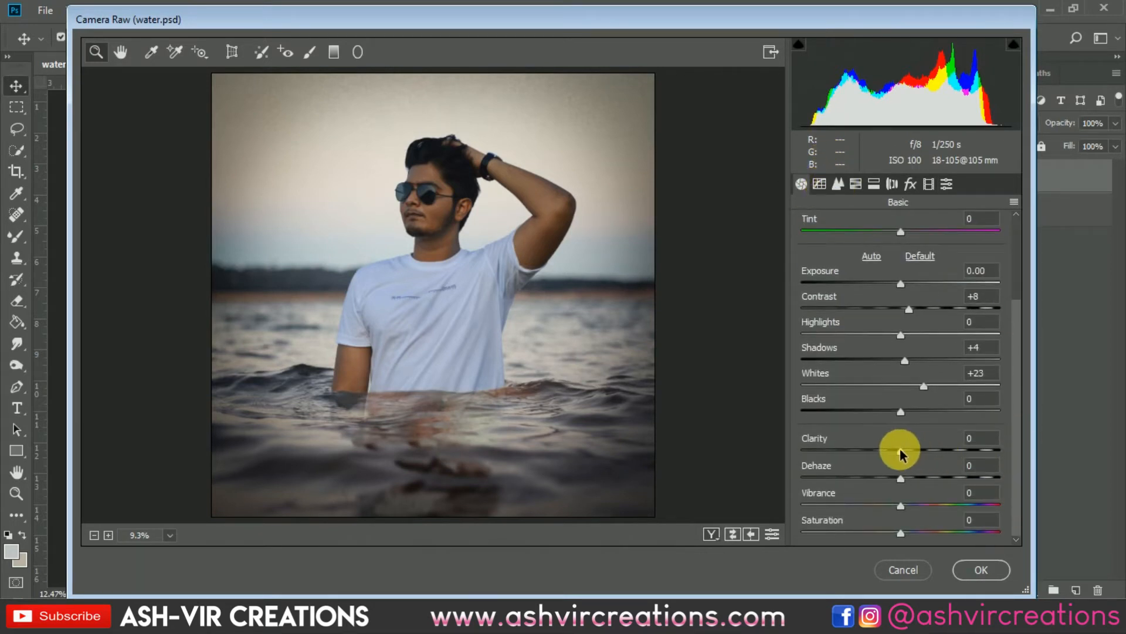
{"action": "left_click_drag", "start_coordinate": [902, 454], "coordinate": [906, 452]}
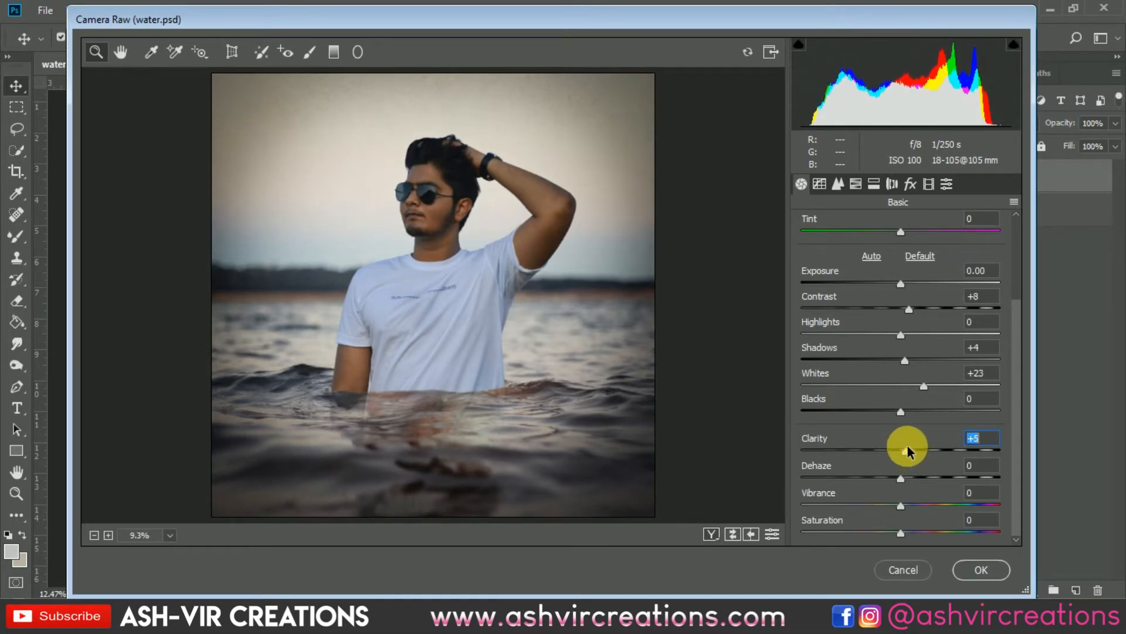
Set the calibration to Red Primary Hue +6 and Saturation -21, and Blue Primary Hue -3 and Saturation +4
{"action": "left_click", "coordinate": [945, 185]}
{"action": "left_click", "coordinate": [929, 183]}
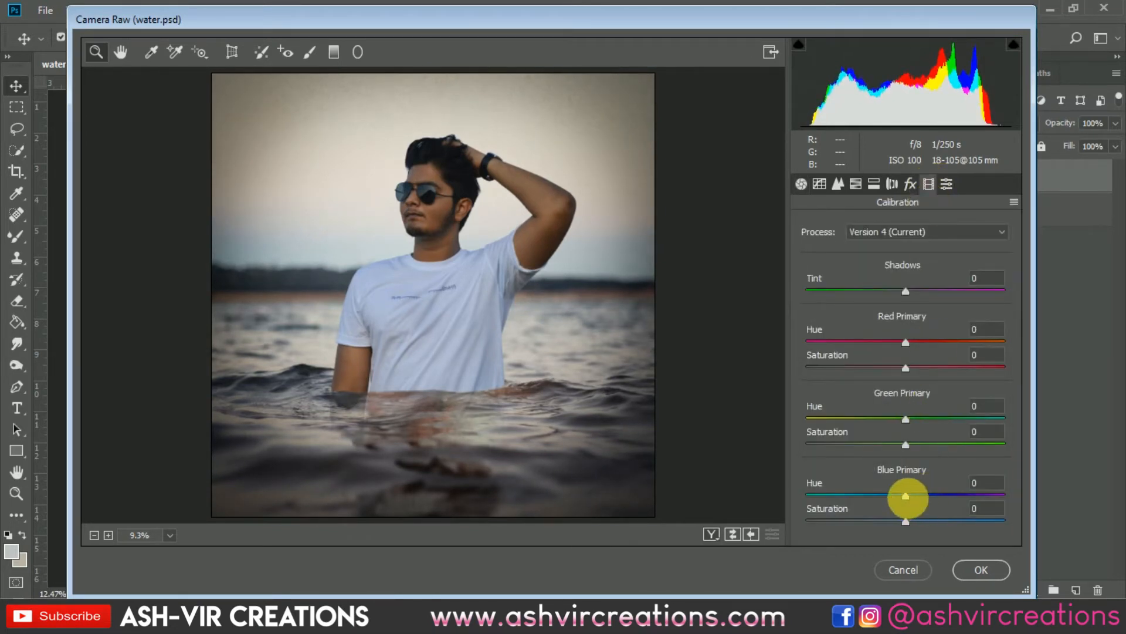
{"action": "left_click_drag", "start_coordinate": [901, 496], "coordinate": [915, 526]}
{"action": "left_click_drag", "start_coordinate": [906, 342], "coordinate": [892, 386]}
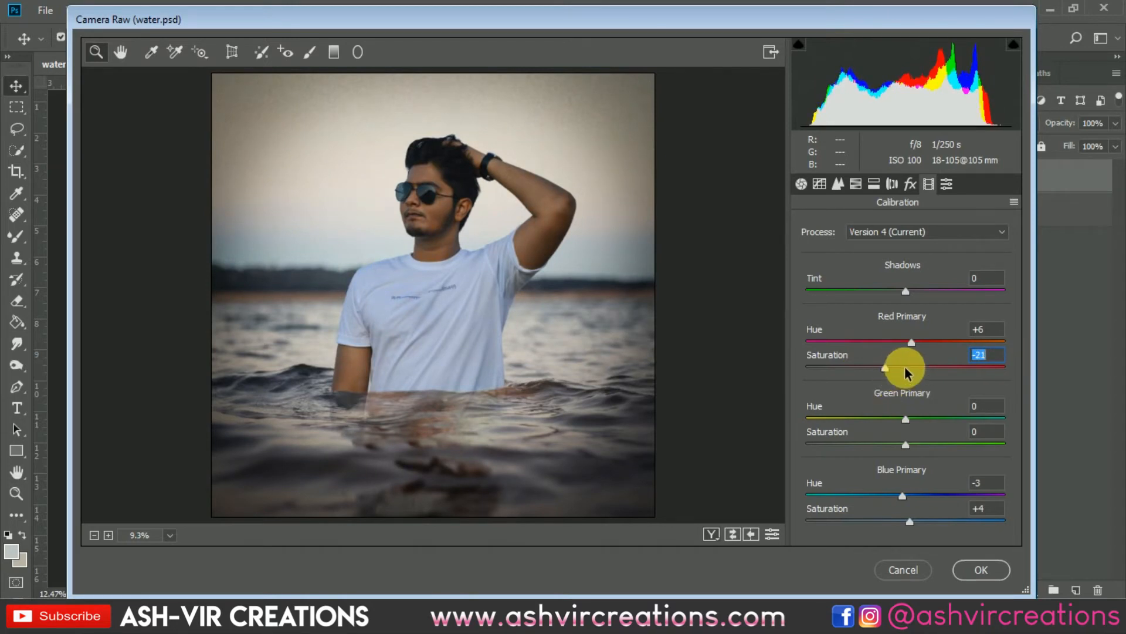
{"action": "left_click", "coordinate": [911, 344]}
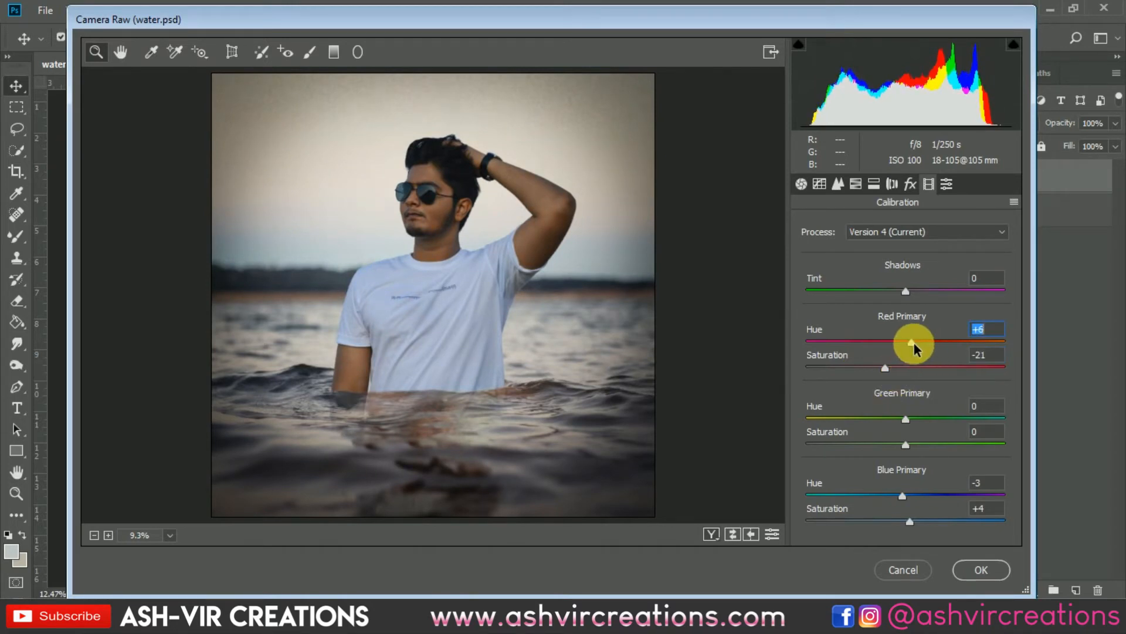
{"action": "left_click", "coordinate": [854, 186]}
{"action": "left_click", "coordinate": [871, 185]}
{"action": "left_click", "coordinate": [856, 186]}
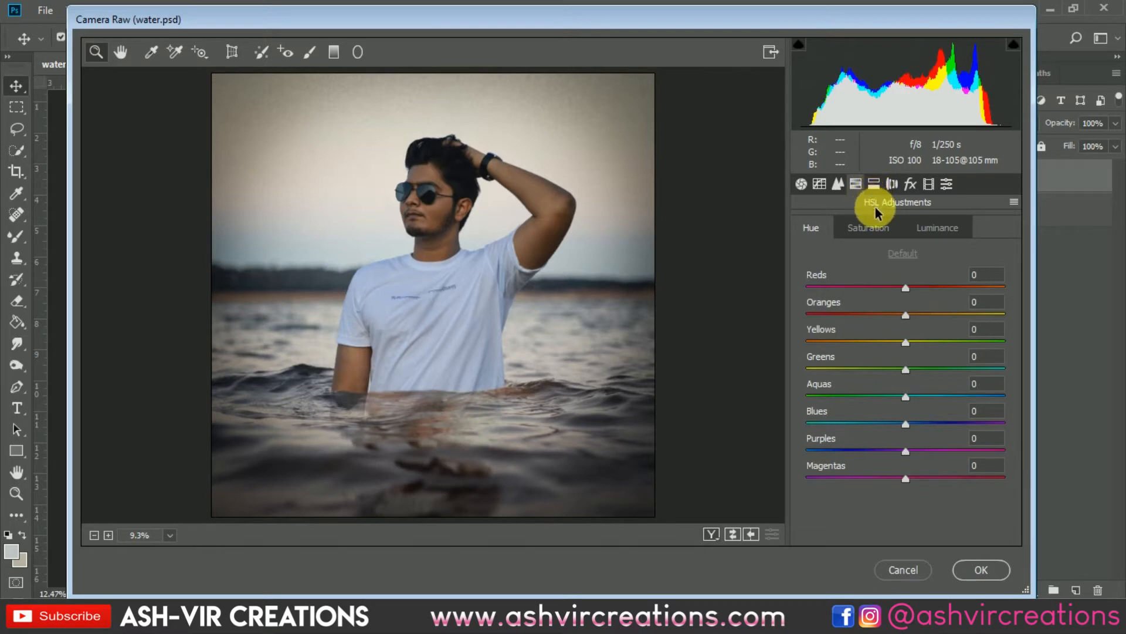
{"action": "left_click", "coordinate": [834, 185]}
{"action": "left_click", "coordinate": [821, 185]}
{"action": "left_click", "coordinate": [836, 184]}
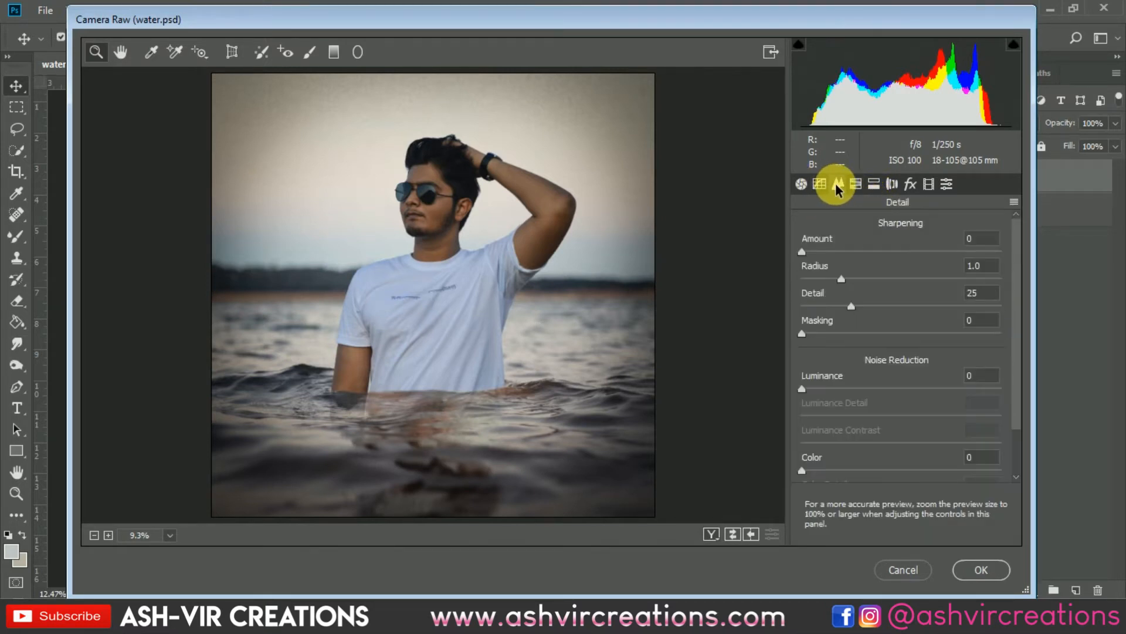
Set Vibrance to +18 and Saturation to -8 in the basic adjustments
{"action": "left_click", "coordinate": [805, 186]}
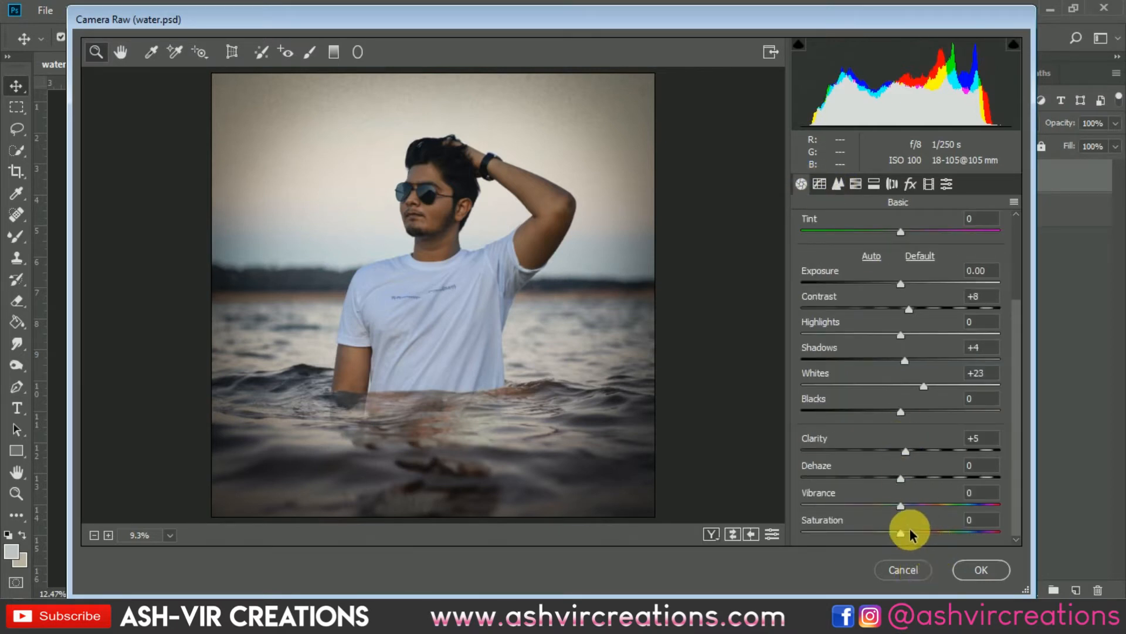
{"action": "left_click_drag", "start_coordinate": [912, 506], "coordinate": [919, 507]}
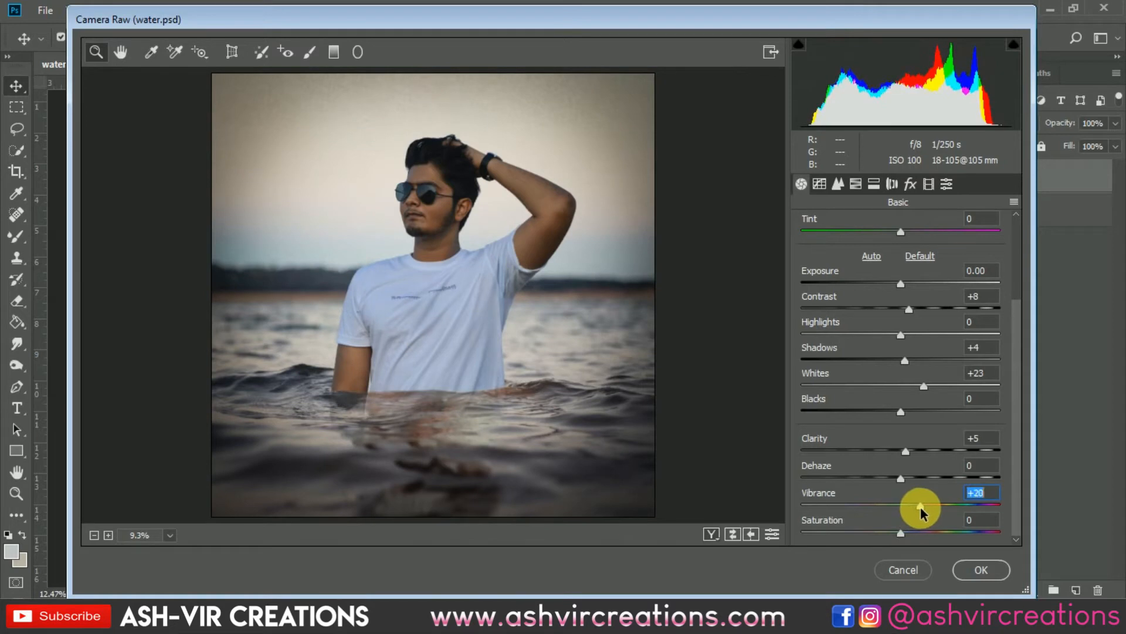
{"action": "left_click_drag", "start_coordinate": [898, 535], "coordinate": [892, 535]}
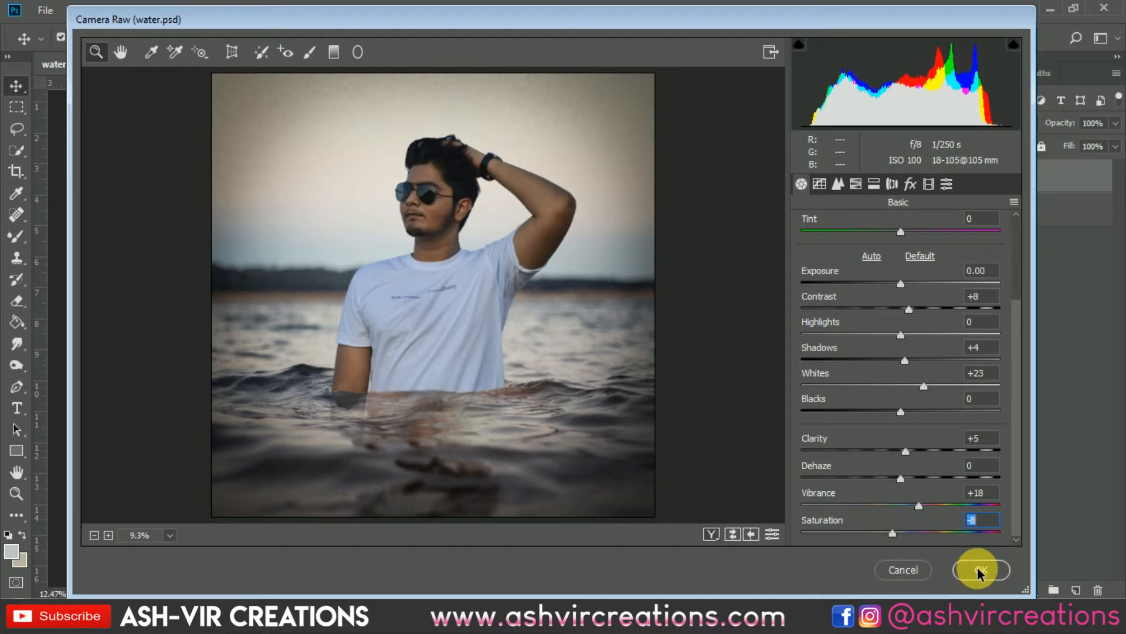
Set the post-crop vignette Amount to -31 and apply the Camera Raw filter
{"action": "left_click", "coordinate": [913, 184]}
{"action": "left_click_drag", "start_coordinate": [878, 399], "coordinate": [875, 399]}
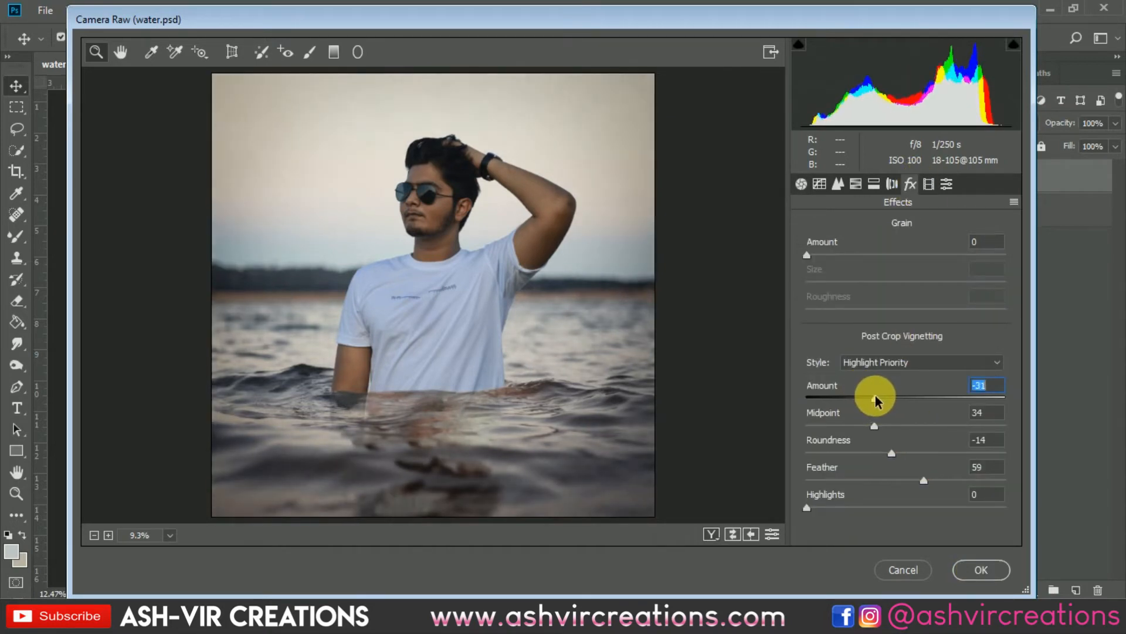
{"action": "left_click", "coordinate": [975, 572]}
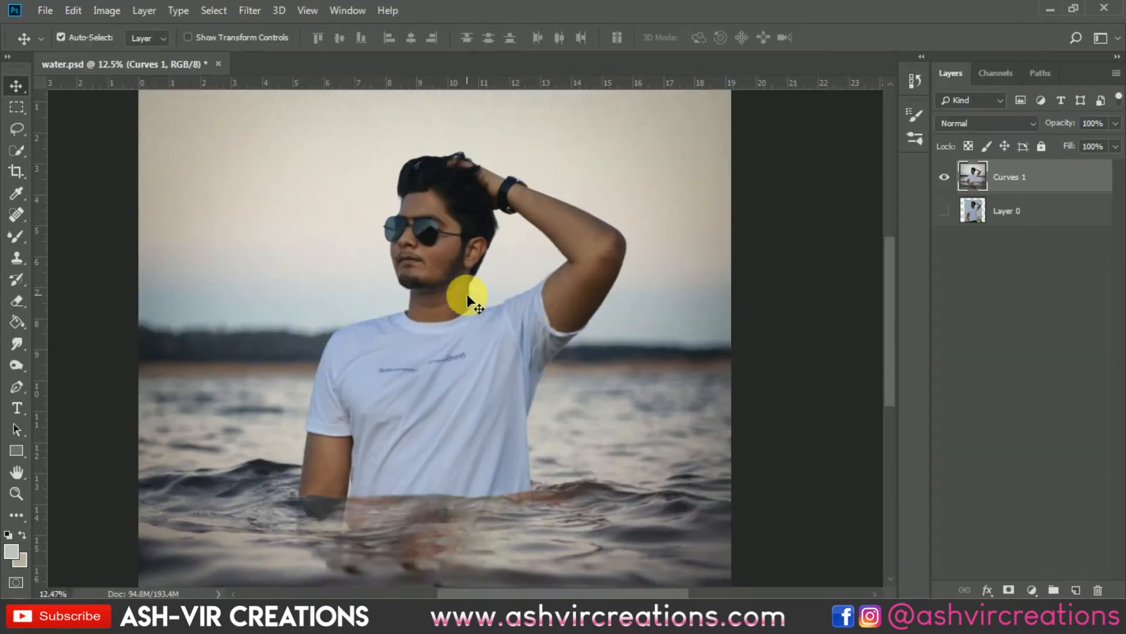
Add a Color Lookup adjustment layer above the merged photo using the 3D LUT AVCINE-mood + gold-3.CUBE
{"action": "scroll", "coordinate": [461, 288], "scroll_direction": "down", "scroll_amount": 3}
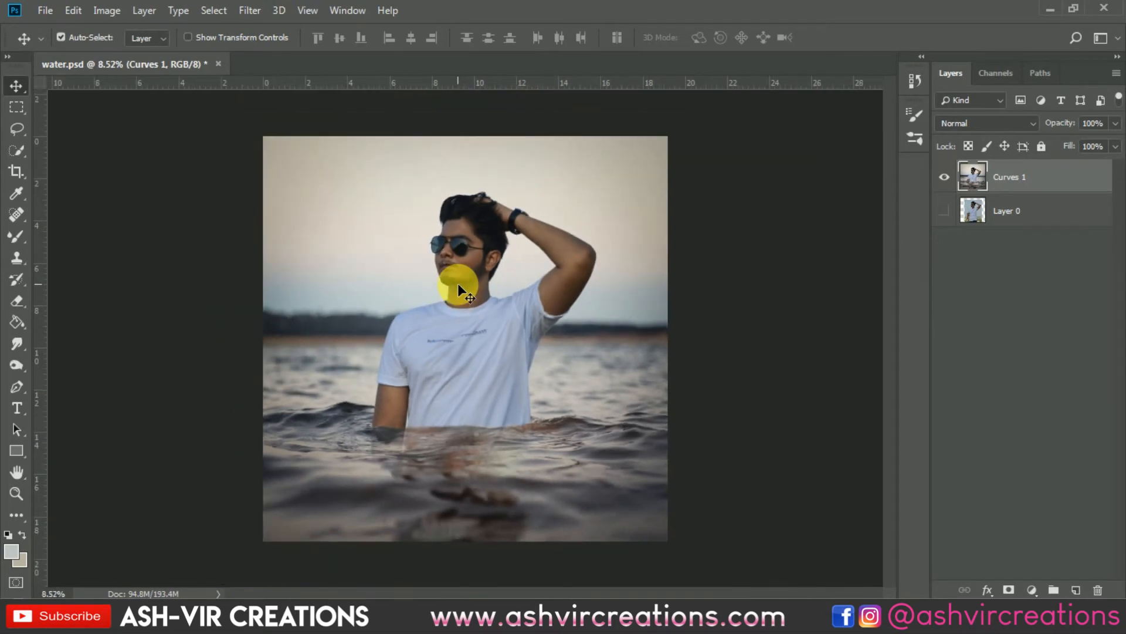
{"action": "left_click", "coordinate": [1034, 590]}
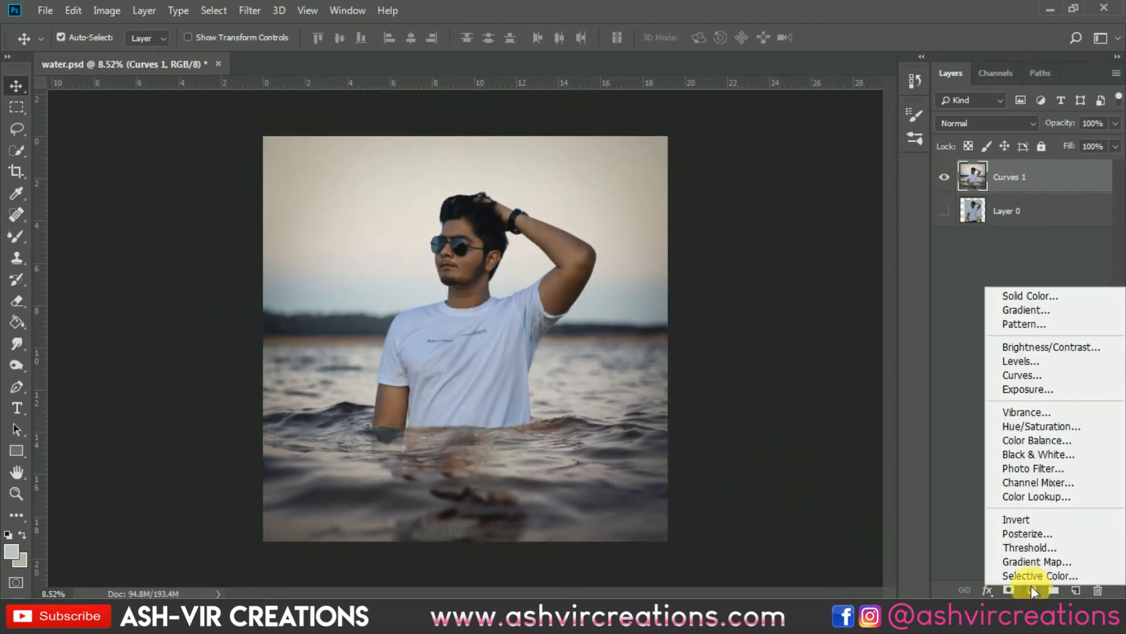
{"action": "left_click", "coordinate": [962, 290]}
{"action": "left_click", "coordinate": [1031, 588]}
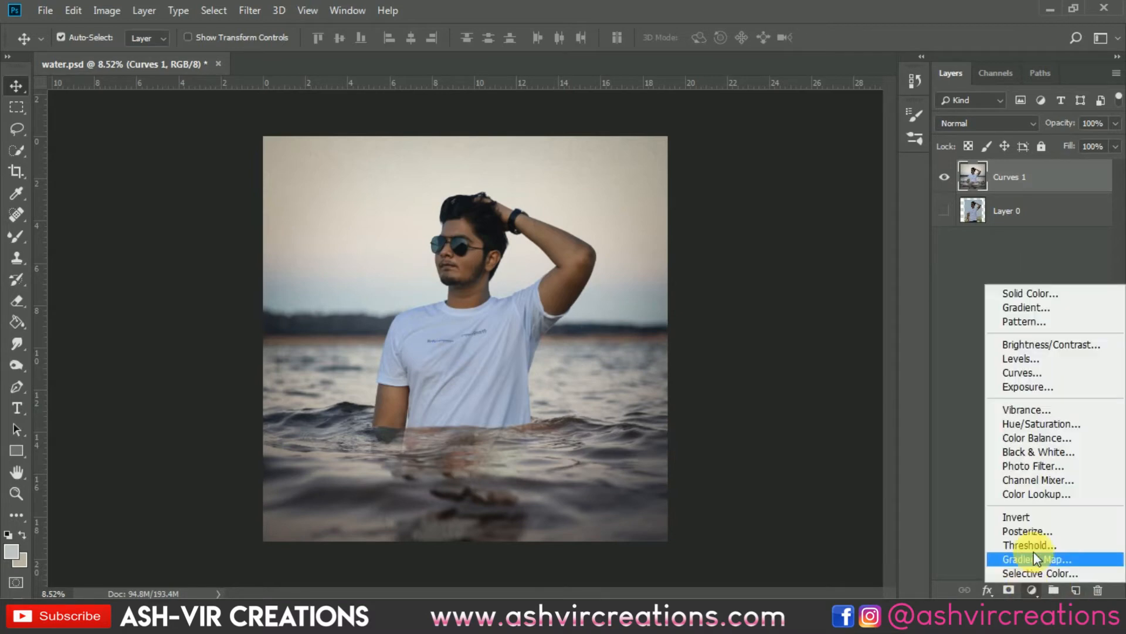
{"action": "left_click", "coordinate": [1036, 494]}
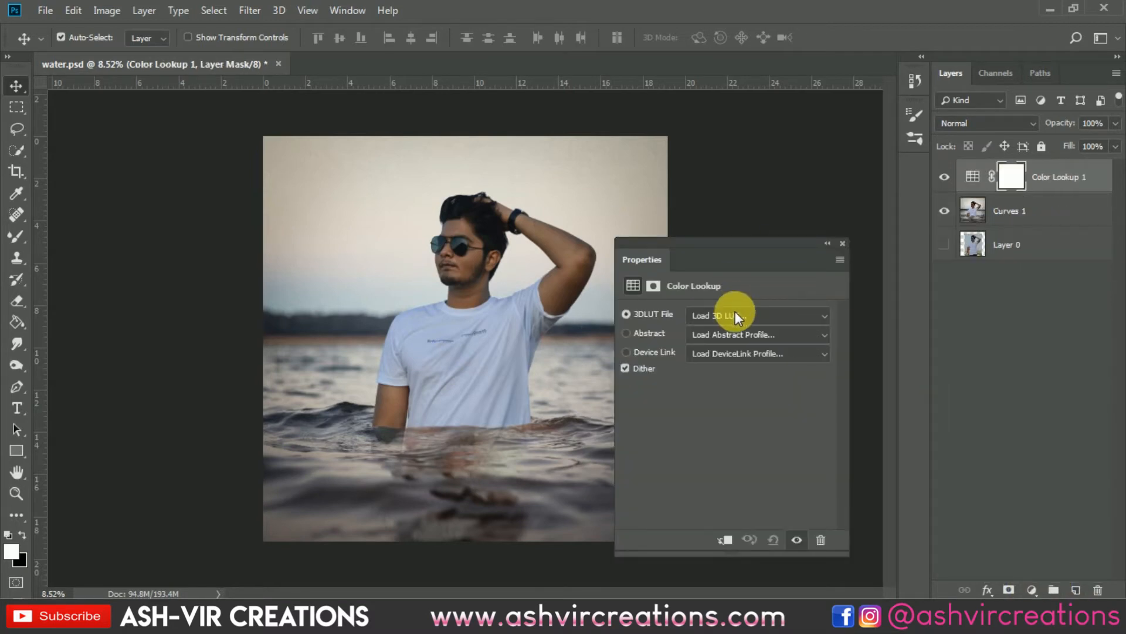
{"action": "left_click", "coordinate": [733, 311]}
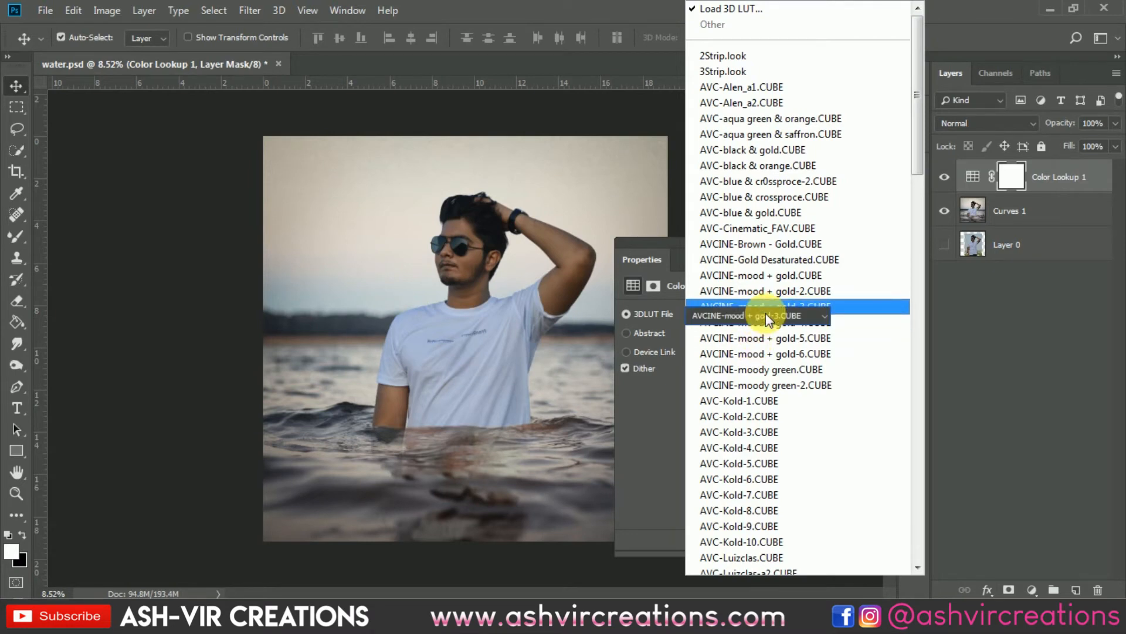
{"action": "left_click", "coordinate": [766, 314]}
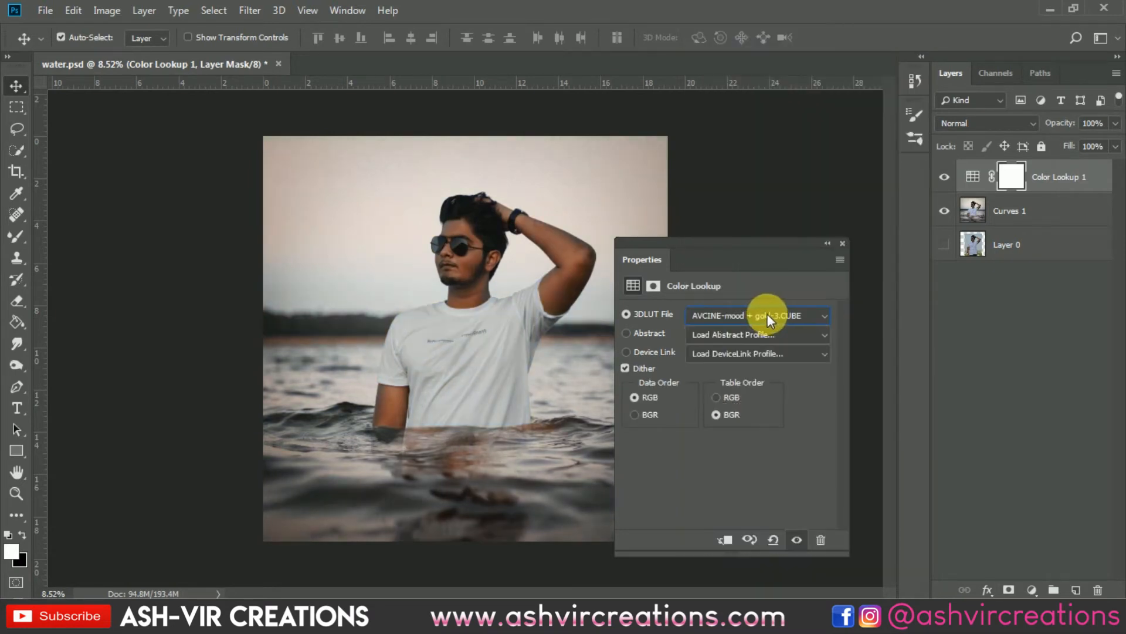
Try the neighbouring 3D LUTs, choose AVCINE-mood + gold-5.CUBE, and close the adjustment properties
{"action": "key", "text": "Down"}
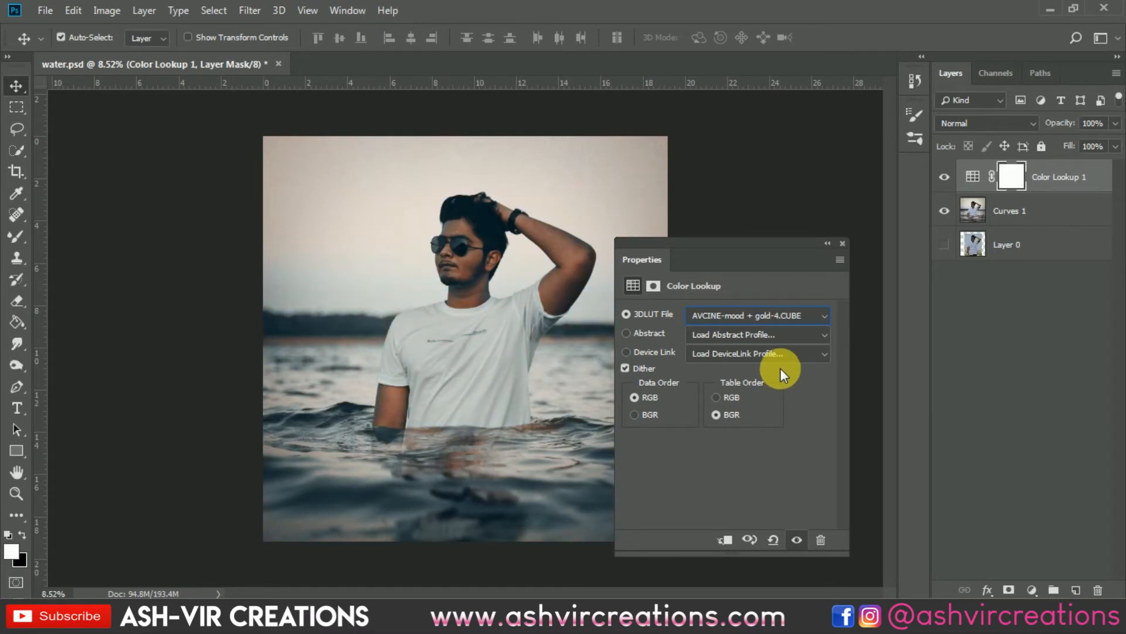
{"action": "key", "text": "Down"}
{"action": "key", "text": "Up"}
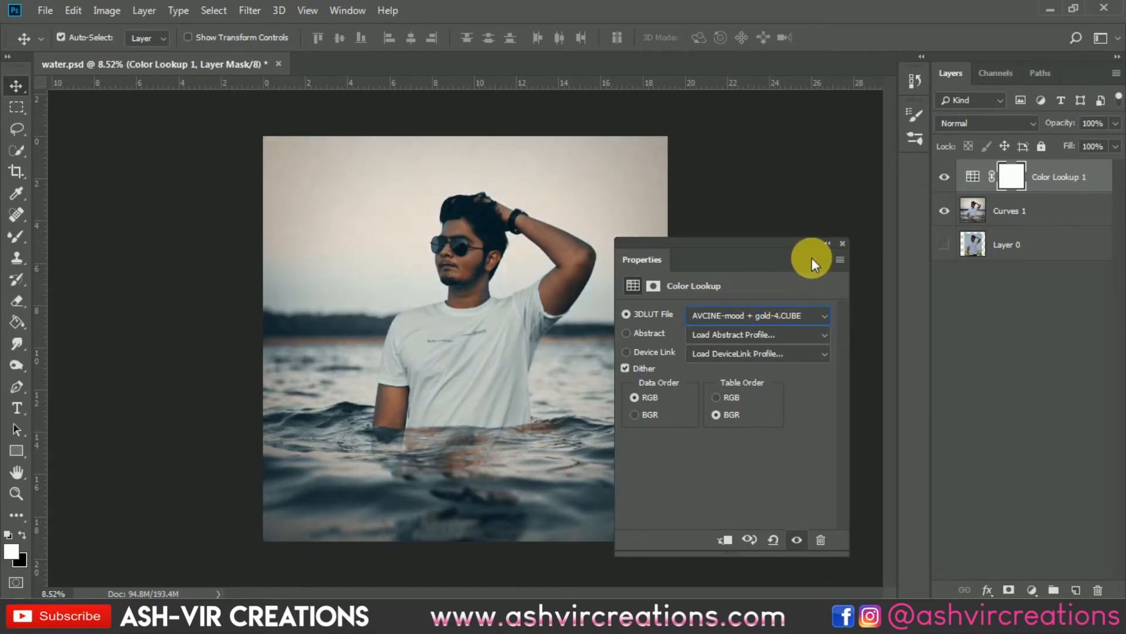
{"action": "key", "text": "Down"}
{"action": "left_click", "coordinate": [841, 243]}
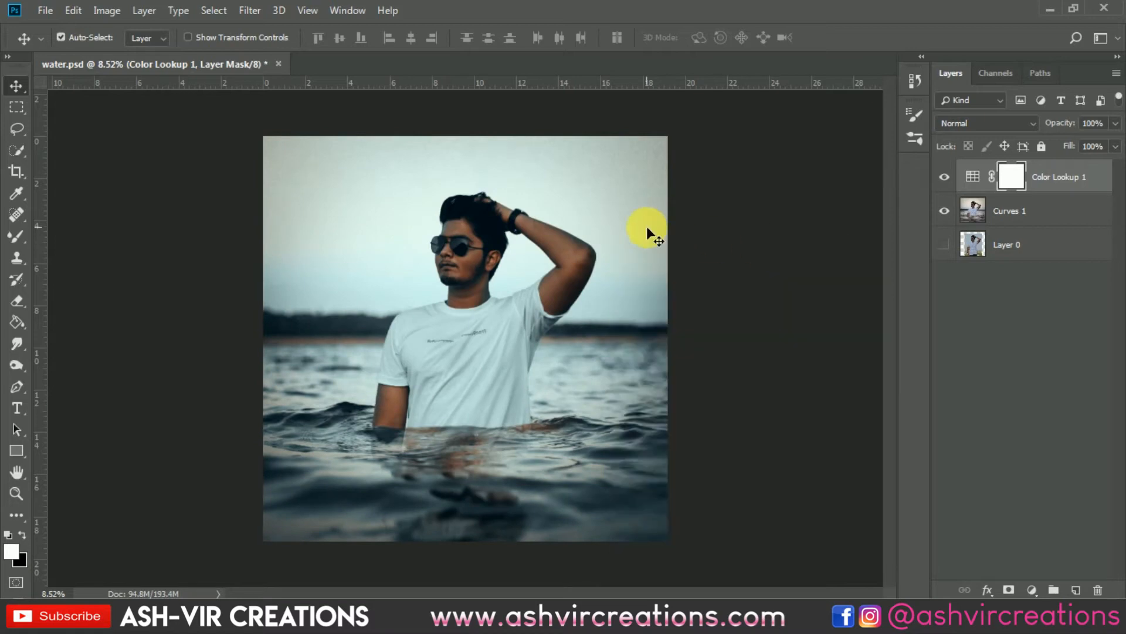
Fit the image to the window and compare the photo with and without the Color Lookup layer
{"action": "key", "text": "ctrl+0"}
{"action": "left_click", "coordinate": [945, 177]}
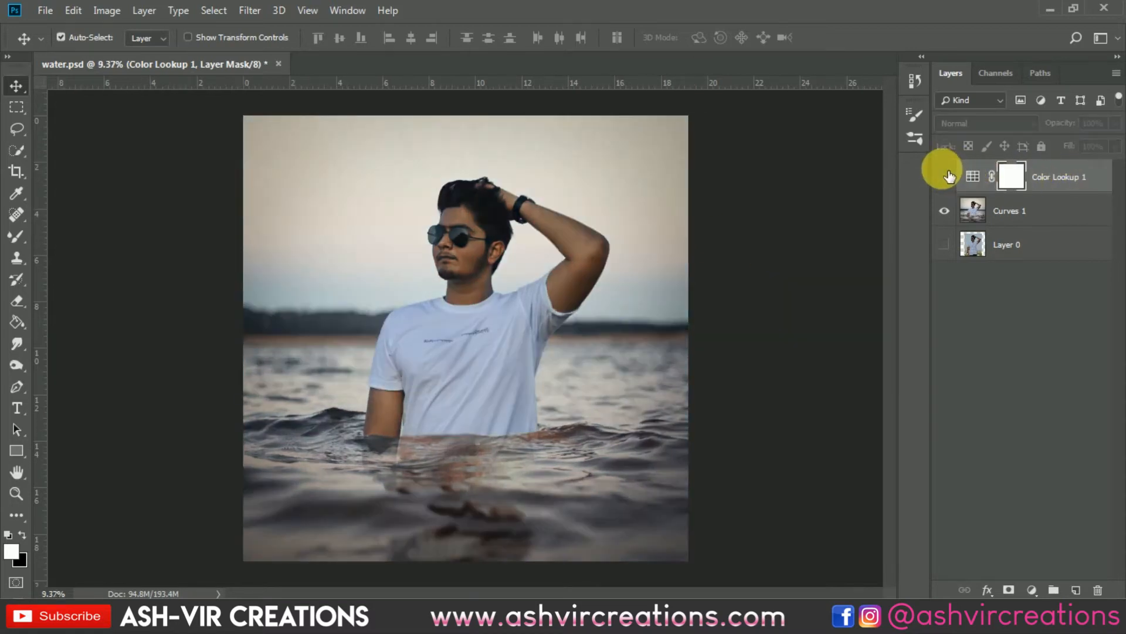
{"action": "left_click", "coordinate": [950, 176]}
{"action": "left_click", "coordinate": [950, 176]}
{"action": "left_click", "coordinate": [950, 176]}
{"action": "left_click", "coordinate": [949, 176]}
{"action": "left_click", "coordinate": [949, 176]}
{"action": "left_click", "coordinate": [949, 176]}
{"action": "left_click", "coordinate": [949, 176]}
{"action": "left_click", "coordinate": [949, 176]}
{"action": "left_click", "coordinate": [949, 176]}
{"action": "left_click", "coordinate": [949, 176]}
{"action": "left_click", "coordinate": [949, 176]}
{"action": "left_click", "coordinate": [949, 176]}
{"action": "left_click", "coordinate": [949, 176]}
{"action": "key", "text": "ctrl+plus"}
{"action": "key", "text": "ctrl+minus"}
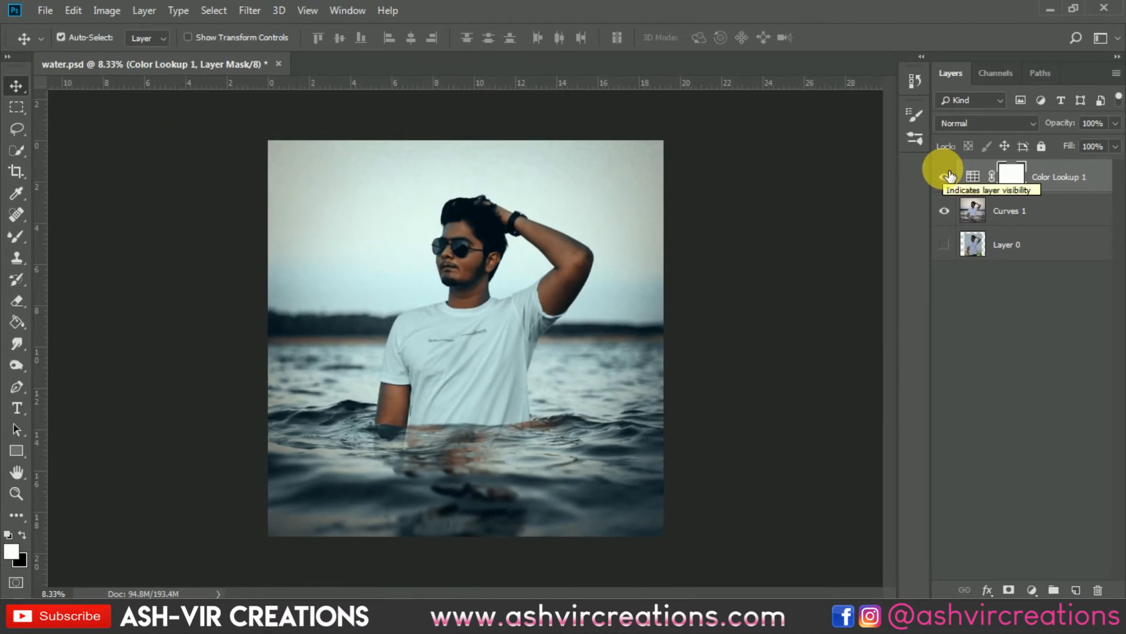
Lower the Color Lookup layer's opacity to 71% and compare the image with and without it
{"action": "left_click_drag", "start_coordinate": [1059, 123], "coordinate": [989, 128]}
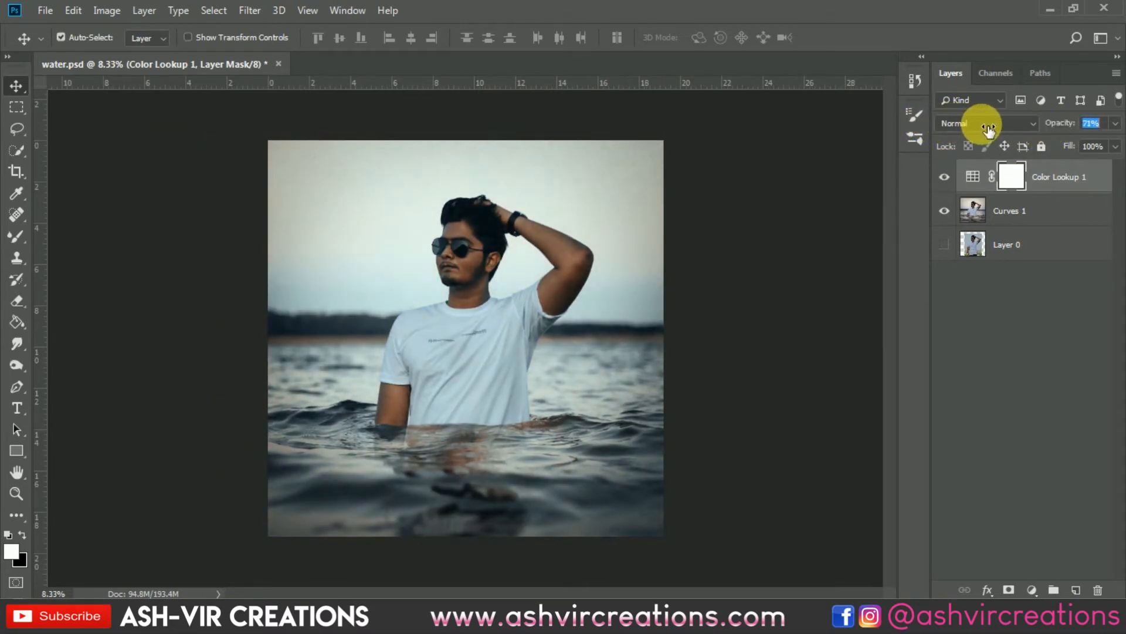
{"action": "left_click", "coordinate": [945, 178]}
{"action": "left_click", "coordinate": [946, 177]}
{"action": "left_click", "coordinate": [946, 177]}
{"action": "left_click", "coordinate": [946, 177]}
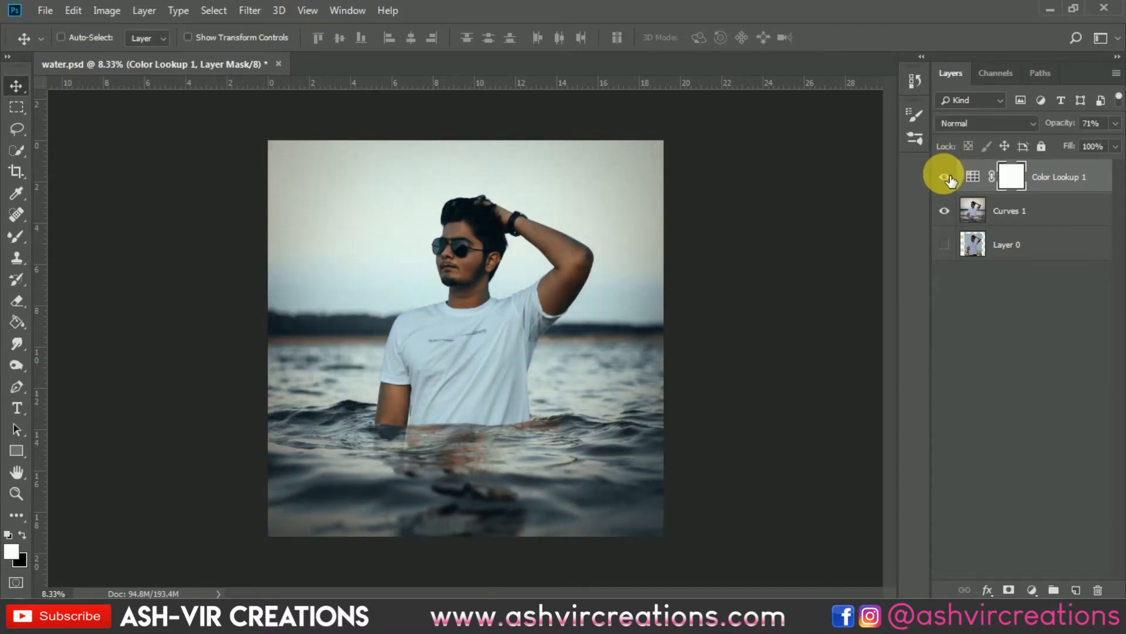
Set the Color Lookup layer's opacity to 85%
{"action": "key", "text": "ctrl+plus"}
{"action": "key", "text": "ctrl+plus"}
{"action": "key", "text": "ctrl+plus"}
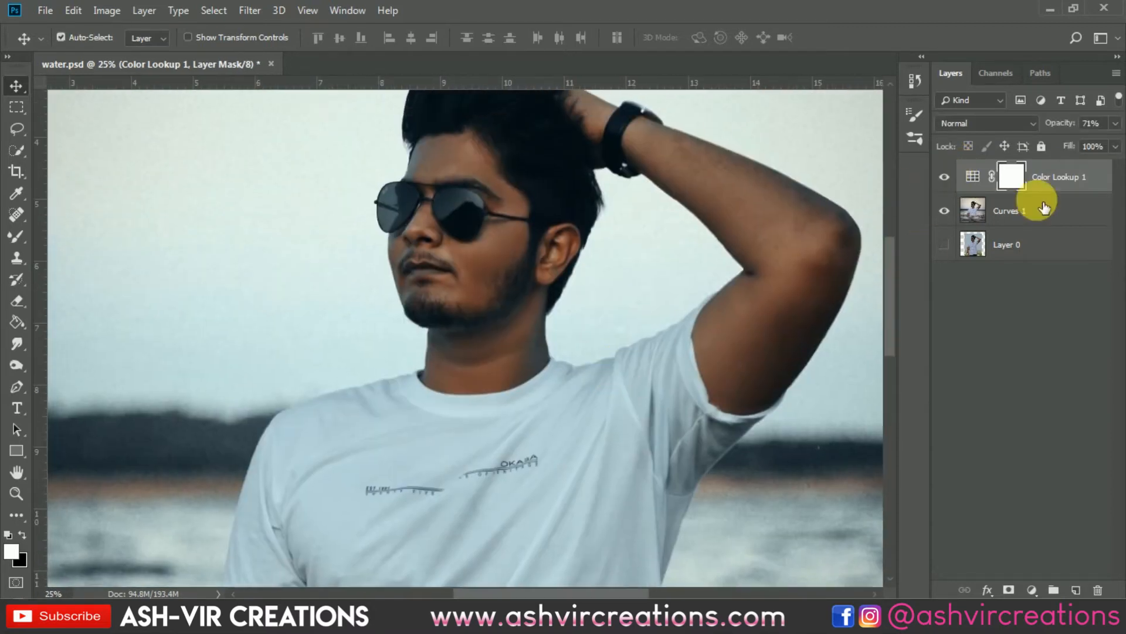
{"action": "left_click_drag", "start_coordinate": [1063, 130], "coordinate": [1077, 127]}
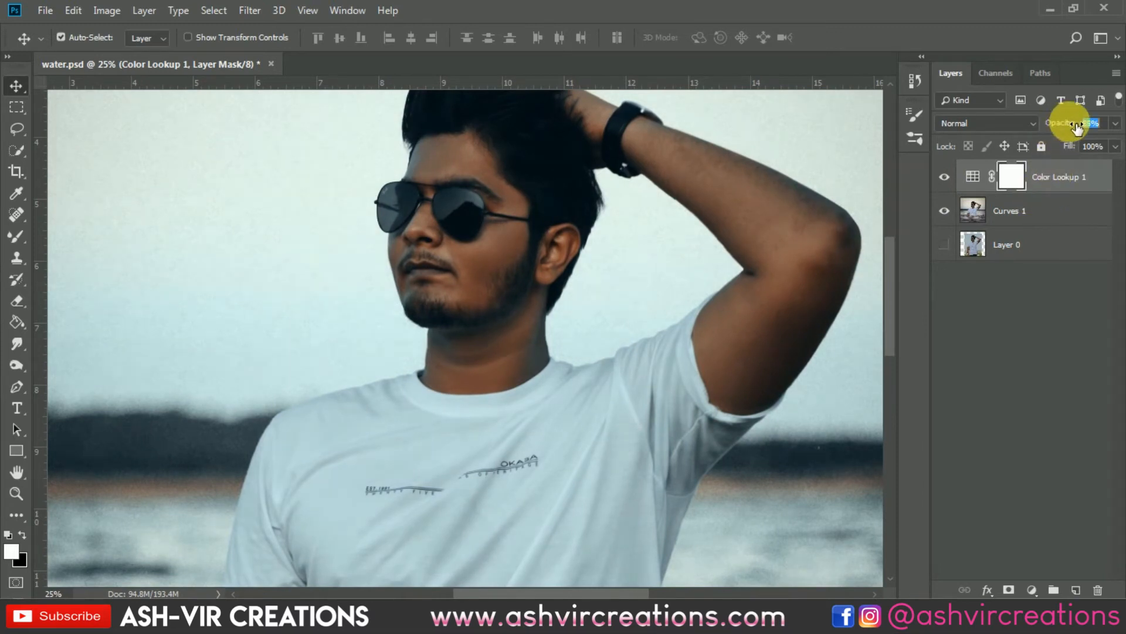
Examine the man's face and arm up close with the Color Lookup layer hidden and shown
{"action": "left_click", "coordinate": [947, 176]}
{"action": "left_click", "coordinate": [947, 176]}
{"action": "left_click", "coordinate": [947, 176]}
{"action": "left_click", "coordinate": [947, 177]}
{"action": "left_click", "coordinate": [947, 177]}
{"action": "left_click", "coordinate": [946, 176]}
{"action": "left_click", "coordinate": [947, 176]}
{"action": "left_click", "coordinate": [946, 176]}
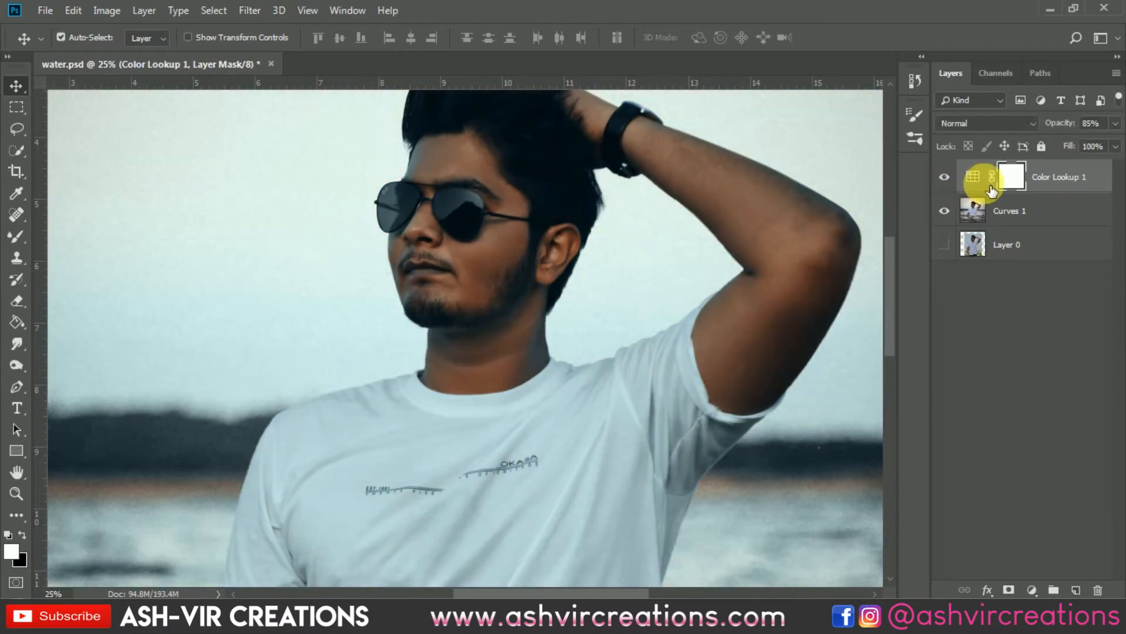
Paint black on the Color Lookup mask over the man's face with the Brush tool at 30% opacity
{"action": "right_click", "coordinate": [16, 236]}
{"action": "left_click", "coordinate": [55, 235]}
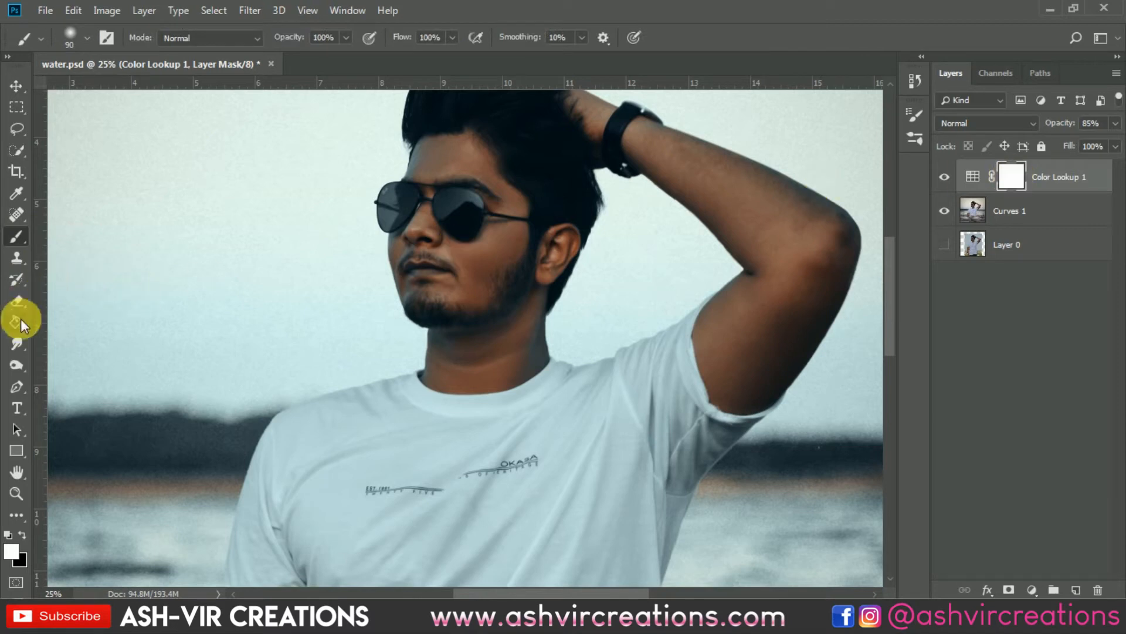
{"action": "left_click", "coordinate": [23, 534]}
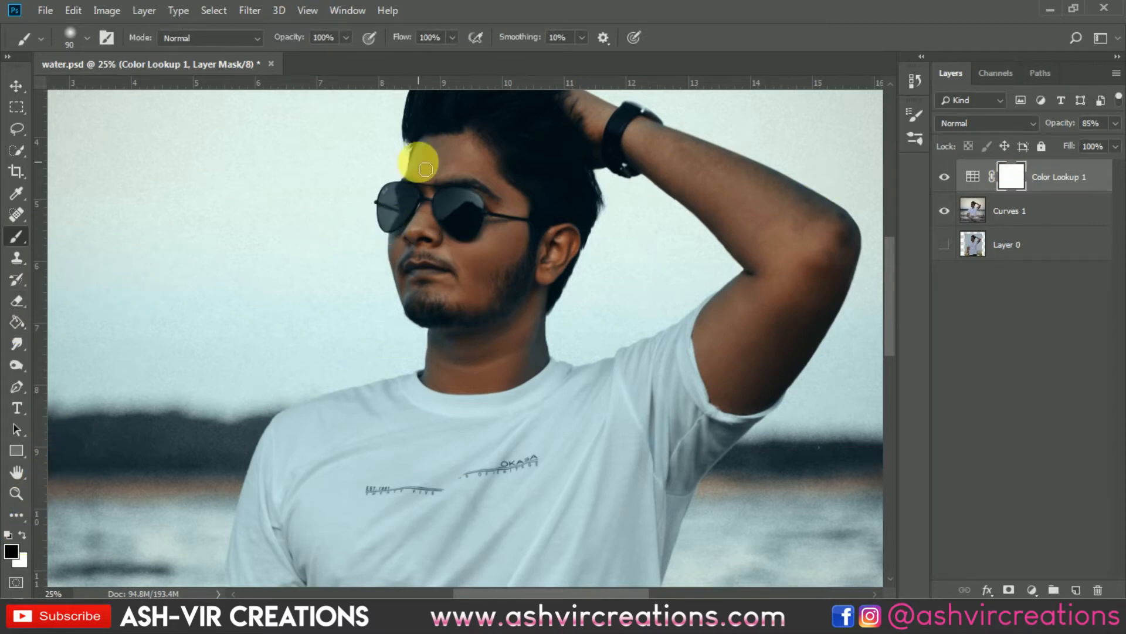
{"action": "scroll", "coordinate": [418, 153], "scroll_direction": "up", "scroll_amount": 4}
{"action": "left_click", "coordinate": [321, 37]}
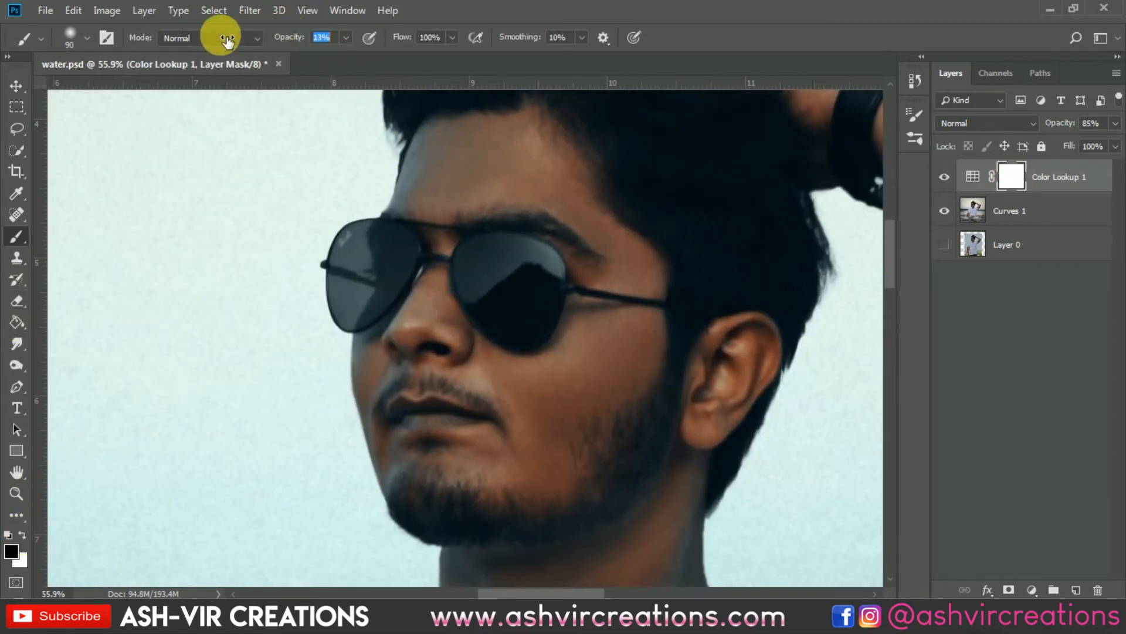
{"action": "type", "text": "30"}
{"action": "key", "text": "Return"}
{"action": "scroll", "coordinate": [377, 251], "scroll_direction": "up", "scroll_amount": 3}
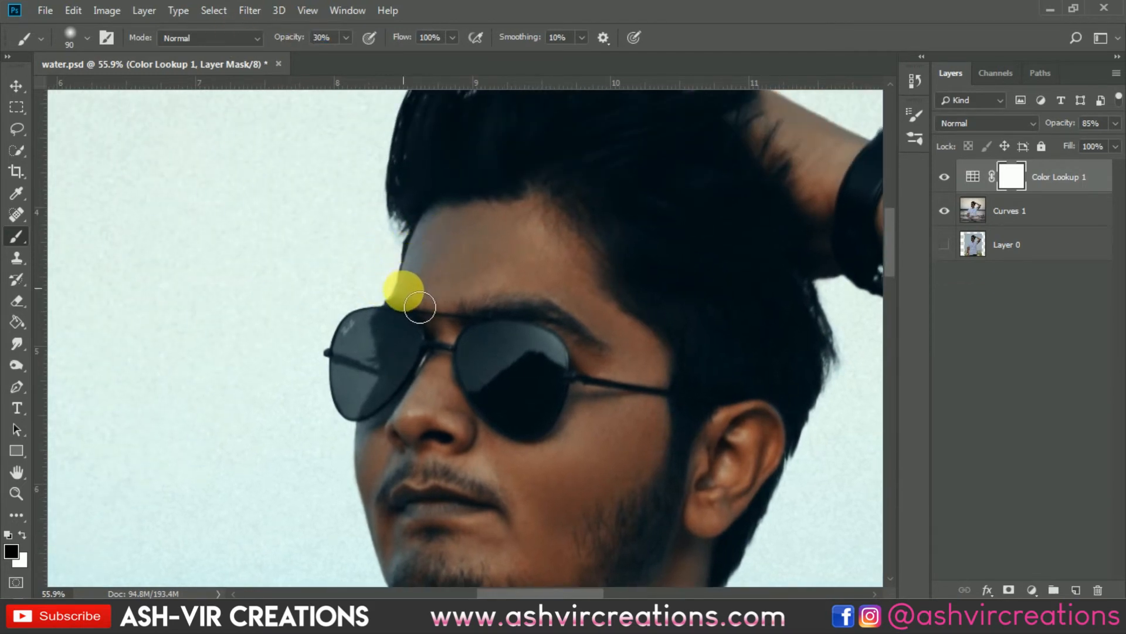
{"action": "scroll", "coordinate": [458, 211], "scroll_direction": "down", "scroll_amount": 4}
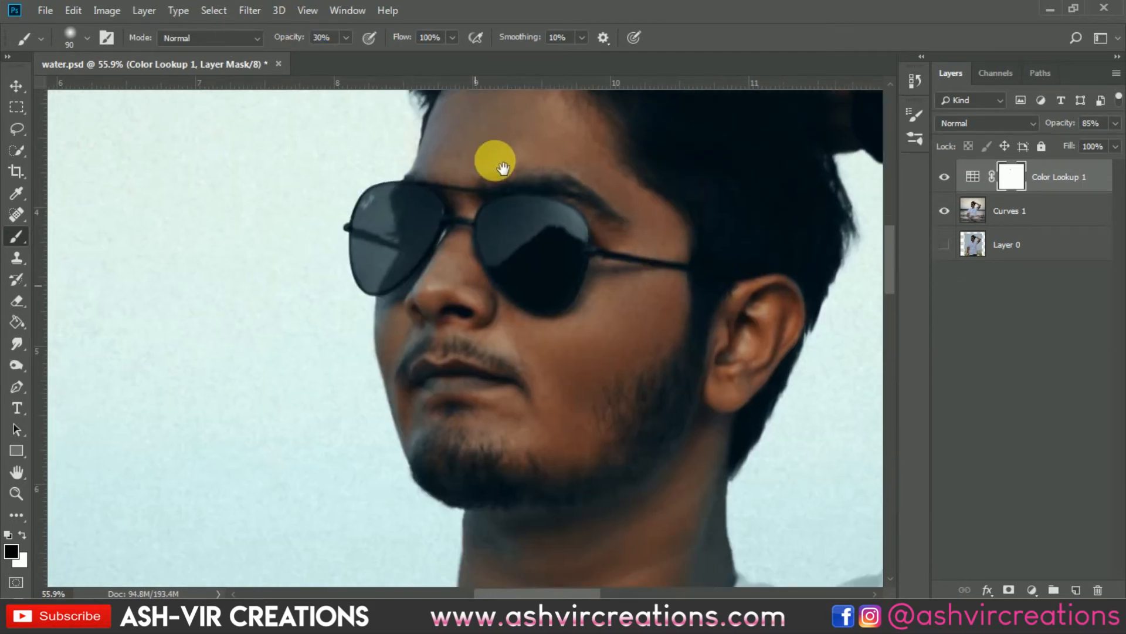
{"action": "mouse_move", "coordinate": [398, 329]}
{"action": "left_mouse_down"}
{"action": "mouse_move", "coordinate": [428, 392]}
{"action": "mouse_move", "coordinate": [421, 408]}
{"action": "mouse_move", "coordinate": [408, 400]}
{"action": "mouse_move", "coordinate": [429, 468]}
{"action": "left_mouse_up"}
{"action": "scroll", "coordinate": [429, 468], "scroll_direction": "down", "scroll_amount": 3}
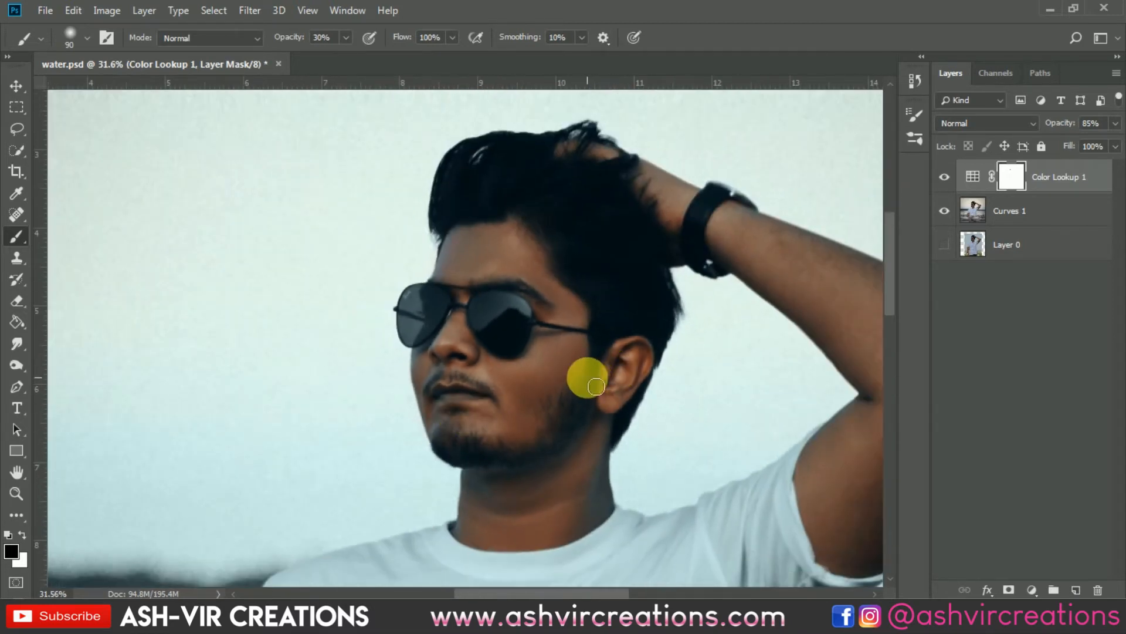
Compare the masked face with the Color Lookup layer off and on, and view the whole image with the Move tool active
{"action": "left_click", "coordinate": [945, 177]}
{"action": "left_click", "coordinate": [946, 177]}
{"action": "left_click", "coordinate": [946, 177]}
{"action": "left_click", "coordinate": [946, 177]}
{"action": "left_click", "coordinate": [945, 177]}
{"action": "left_click", "coordinate": [946, 177]}
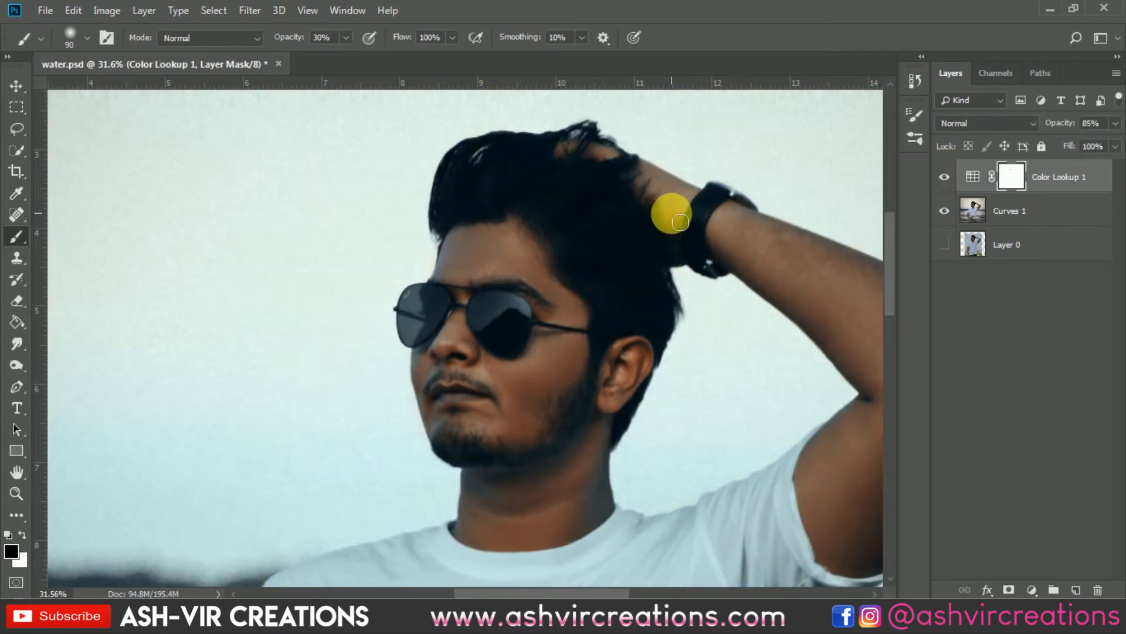
{"action": "scroll", "coordinate": [677, 221], "scroll_direction": "down", "scroll_amount": 2}
{"action": "scroll", "coordinate": [676, 221], "scroll_direction": "down", "scroll_amount": 2}
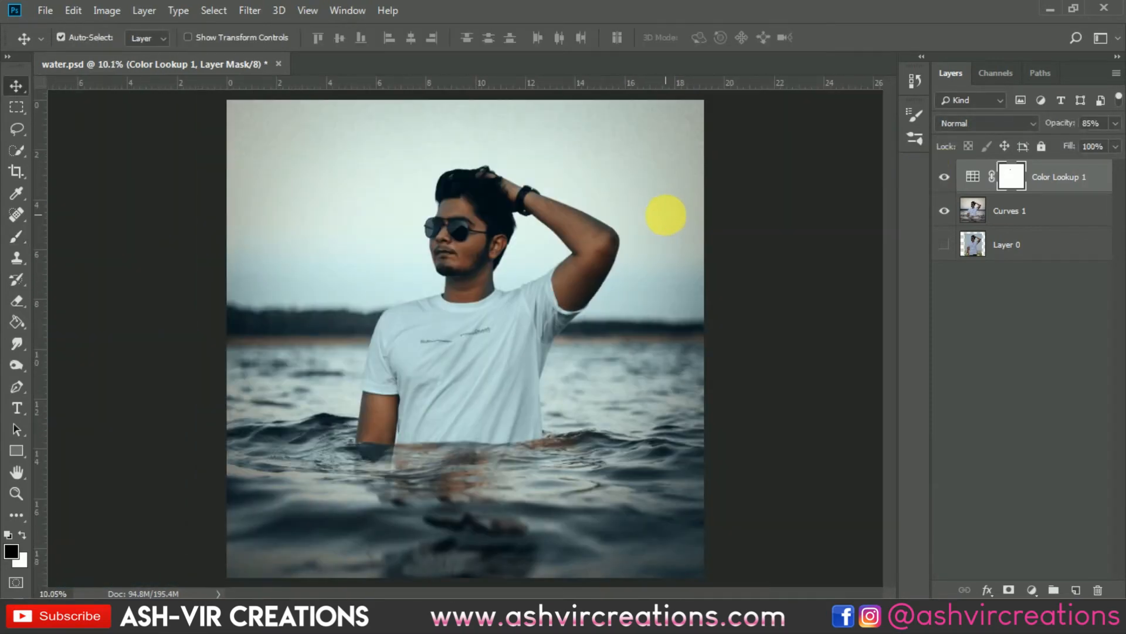
{"action": "key", "text": "v"}
{"action": "scroll", "coordinate": [666, 214], "scroll_direction": "down", "scroll_amount": 1}
{"action": "scroll", "coordinate": [664, 214], "scroll_direction": "up", "scroll_amount": 1}
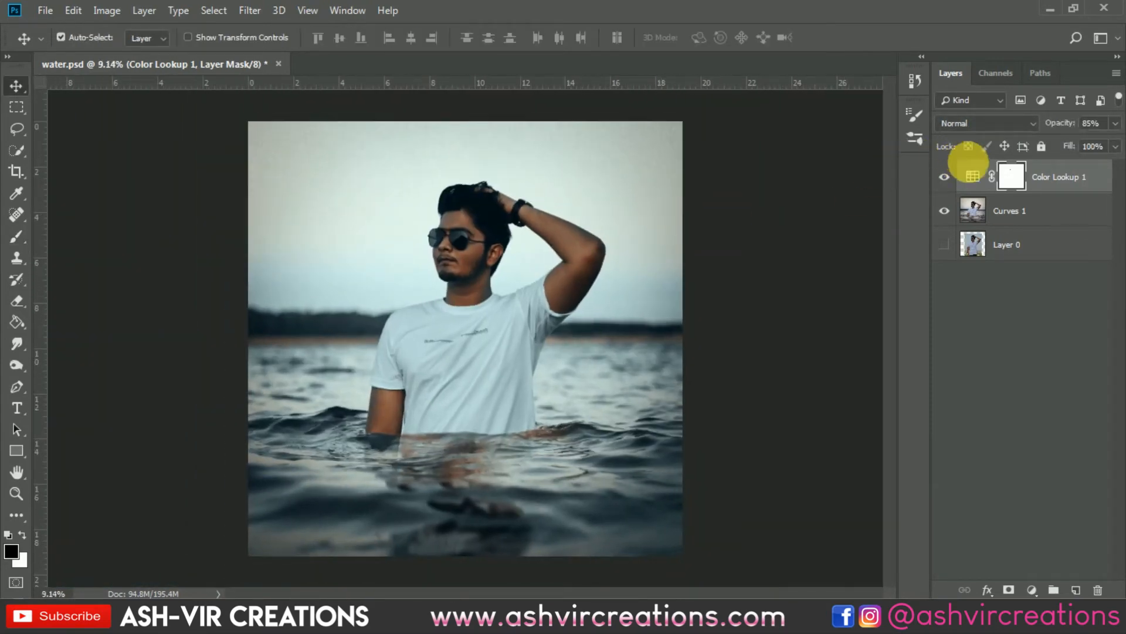
Merge the Color Lookup 1 layer with the Curves 1 layer beneath it
{"action": "left_click", "coordinate": [1027, 225]}
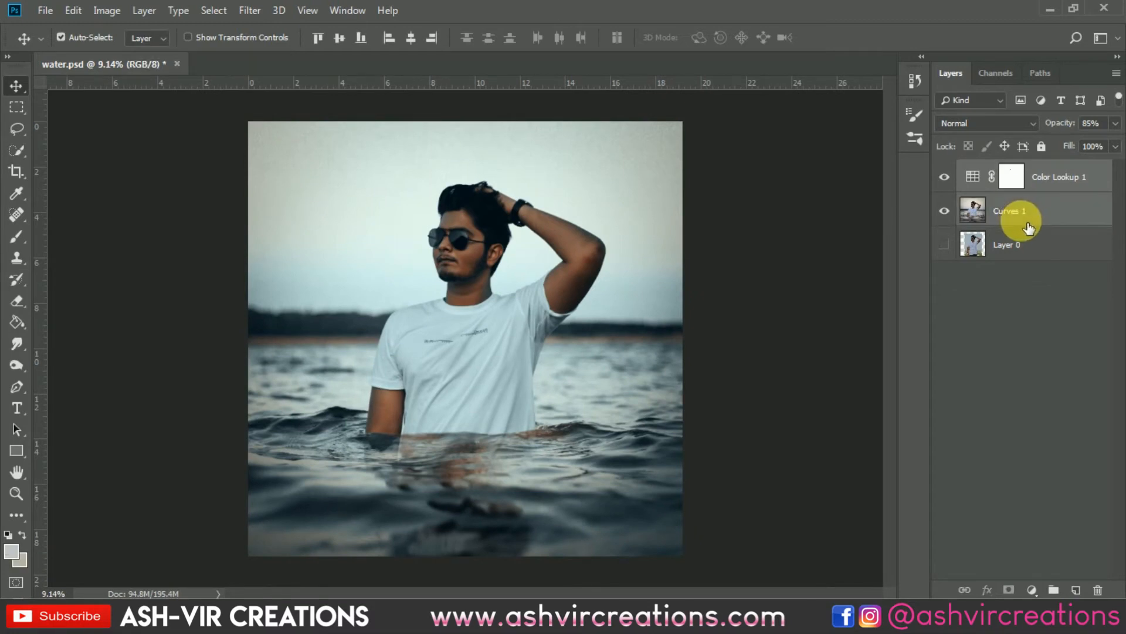
{"action": "right_click", "coordinate": [1030, 220]}
{"action": "left_click", "coordinate": [888, 460]}
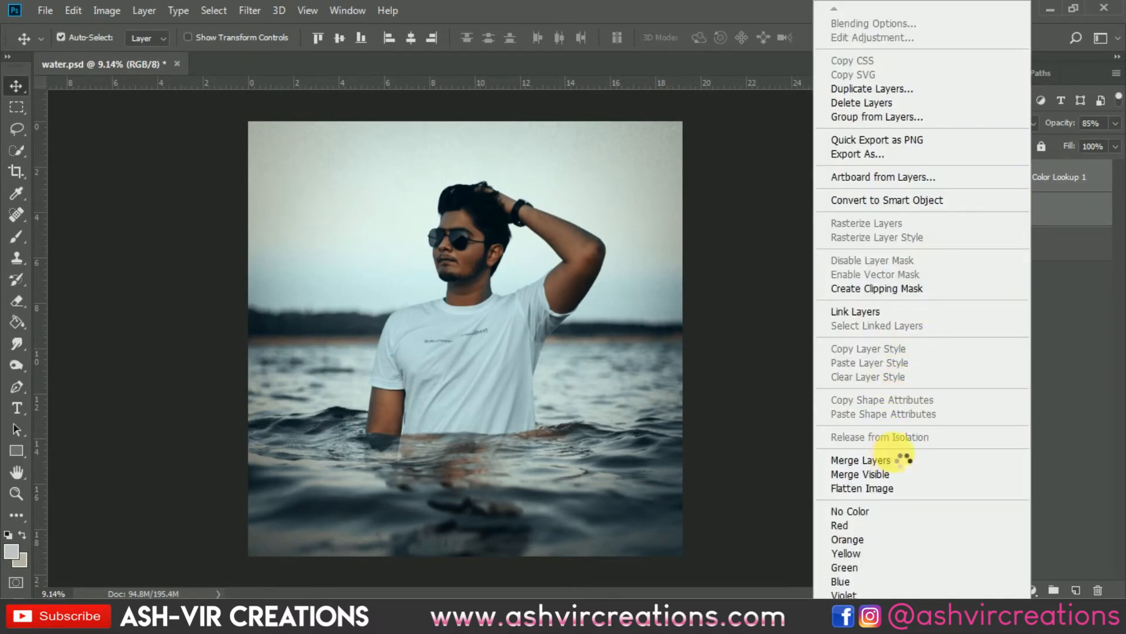
Add a Hue/Saturation adjustment layer and sample the skin of the man's raised arm to target the Reds range
{"action": "left_click", "coordinate": [1041, 592]}
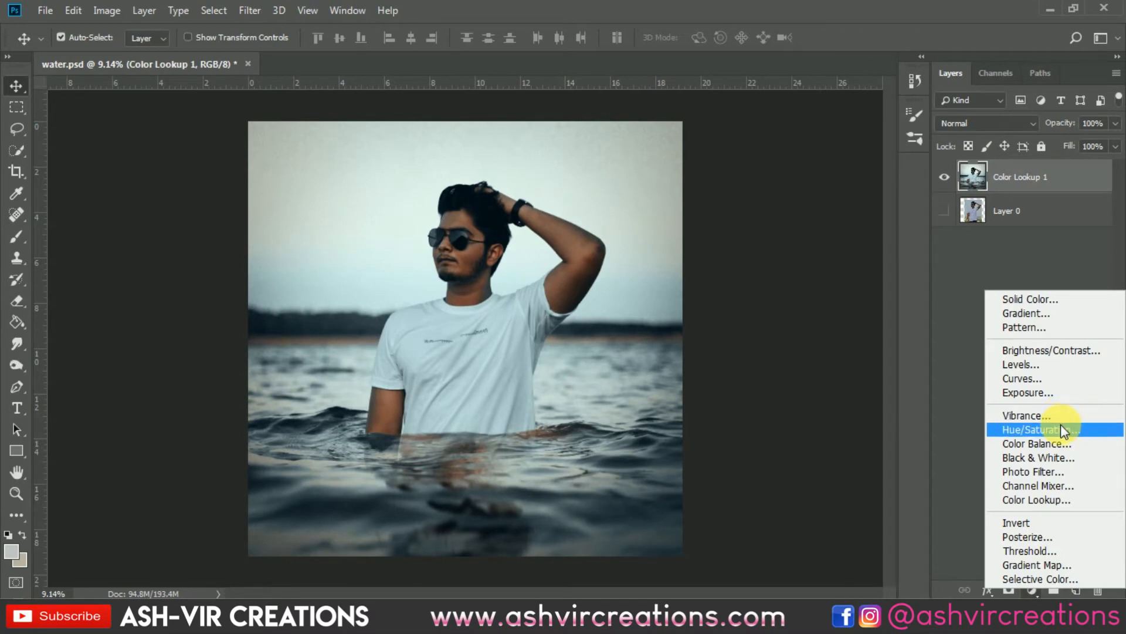
{"action": "left_click", "coordinate": [1060, 427]}
{"action": "left_click", "coordinate": [632, 334]}
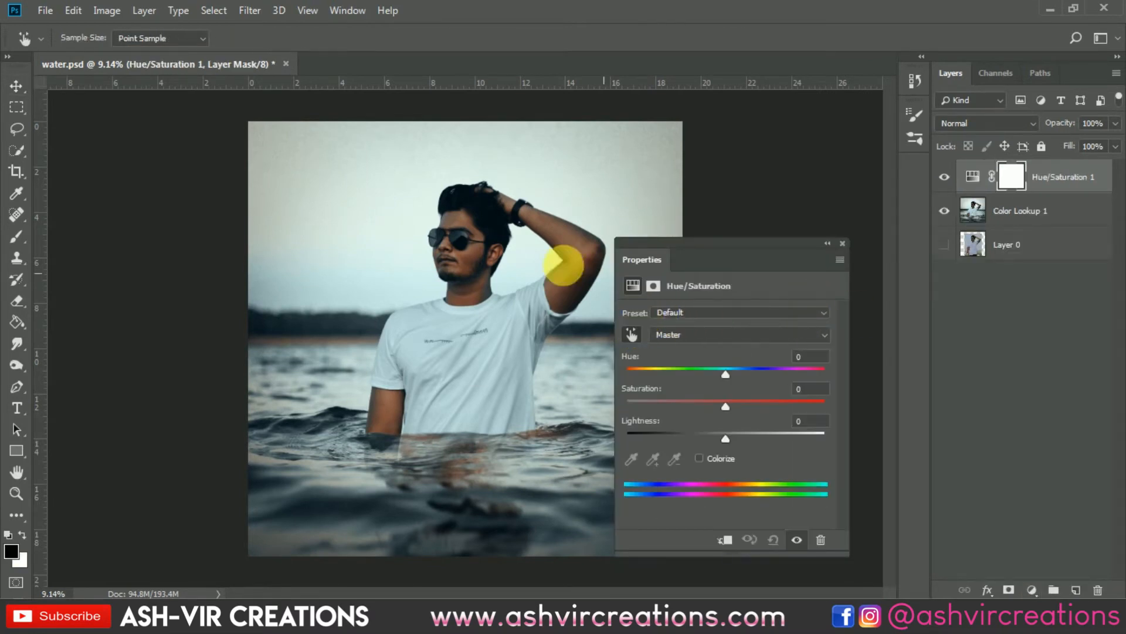
{"action": "left_click", "coordinate": [552, 222]}
Set the Reds to Hue +2, Saturation +3 and Lightness +1 in the Hue/Saturation adjustment
{"action": "left_click", "coordinate": [730, 368]}
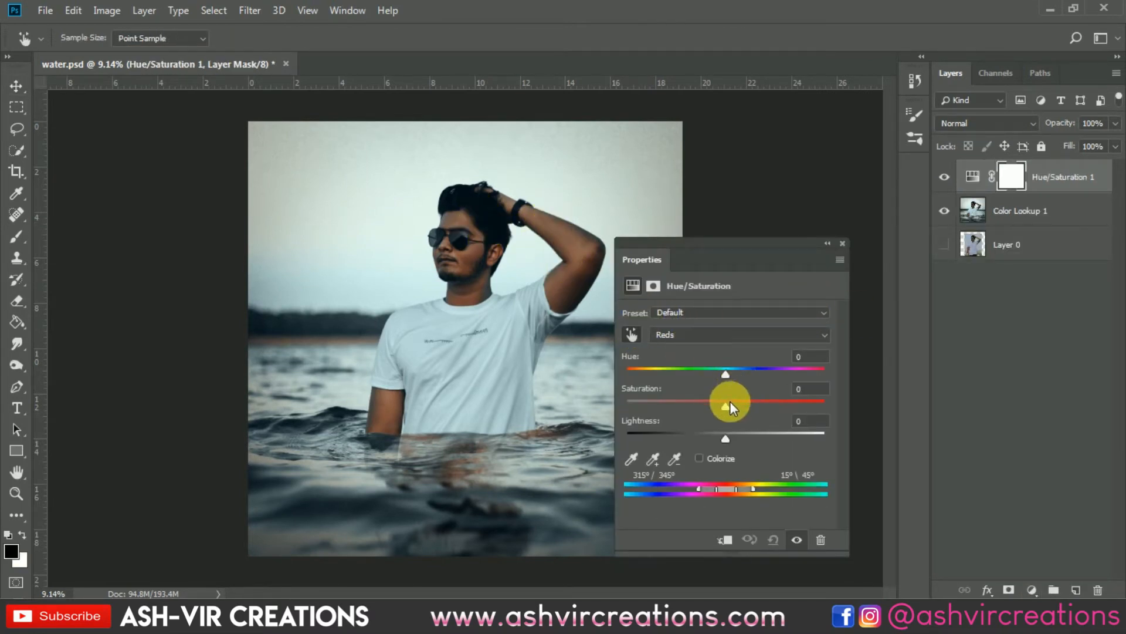
{"action": "left_click_drag", "start_coordinate": [730, 374], "coordinate": [729, 371]}
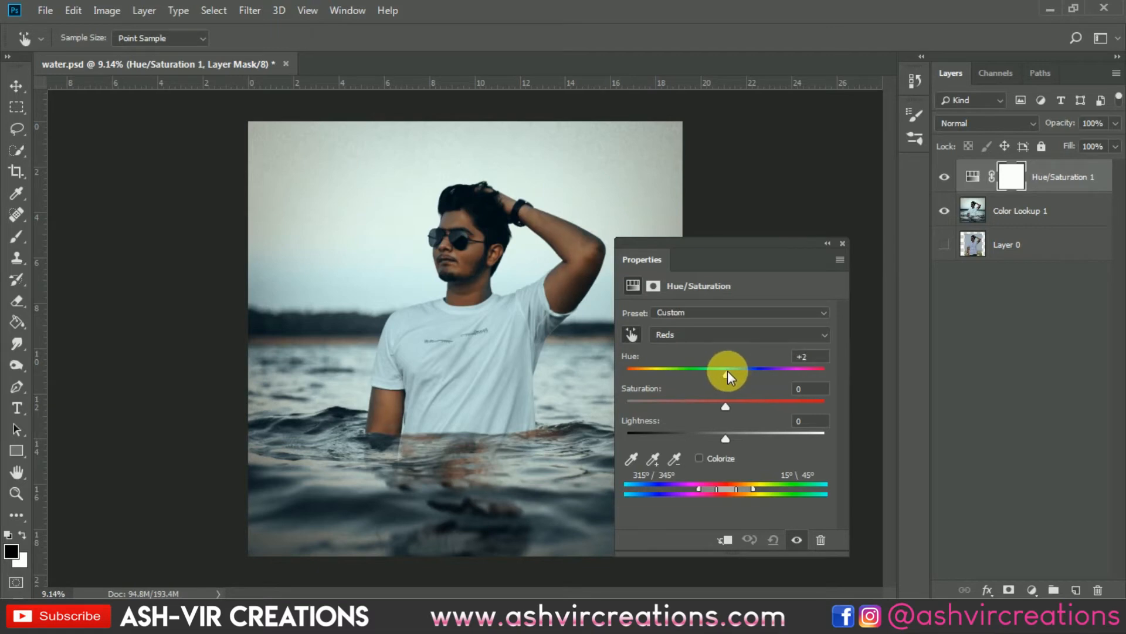
{"action": "left_click", "coordinate": [720, 419]}
{"action": "mouse_move", "coordinate": [720, 438]}
{"action": "left_mouse_down"}
{"action": "mouse_move", "coordinate": [695, 434]}
{"action": "mouse_move", "coordinate": [757, 435]}
{"action": "mouse_move", "coordinate": [716, 434]}
{"action": "mouse_move", "coordinate": [728, 434]}
{"action": "mouse_move", "coordinate": [698, 399]}
{"action": "mouse_move", "coordinate": [737, 403]}
{"action": "mouse_move", "coordinate": [729, 437]}
{"action": "mouse_move", "coordinate": [762, 439]}
{"action": "mouse_move", "coordinate": [695, 429]}
{"action": "mouse_move", "coordinate": [713, 434]}
{"action": "left_mouse_up"}
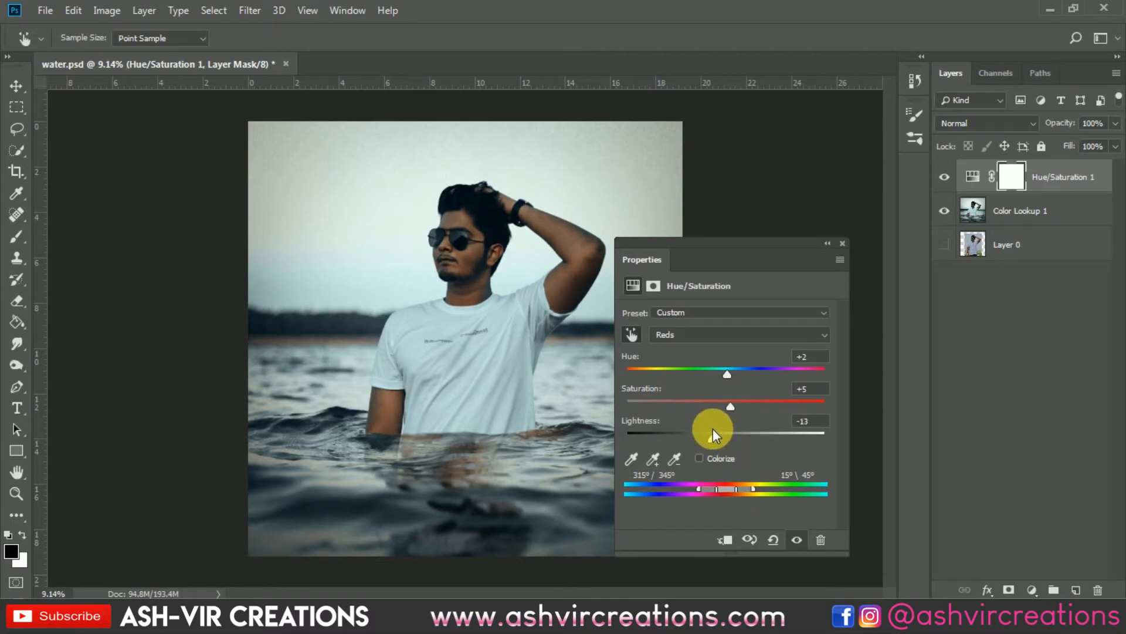
{"action": "left_click_drag", "start_coordinate": [751, 402], "coordinate": [727, 437]}
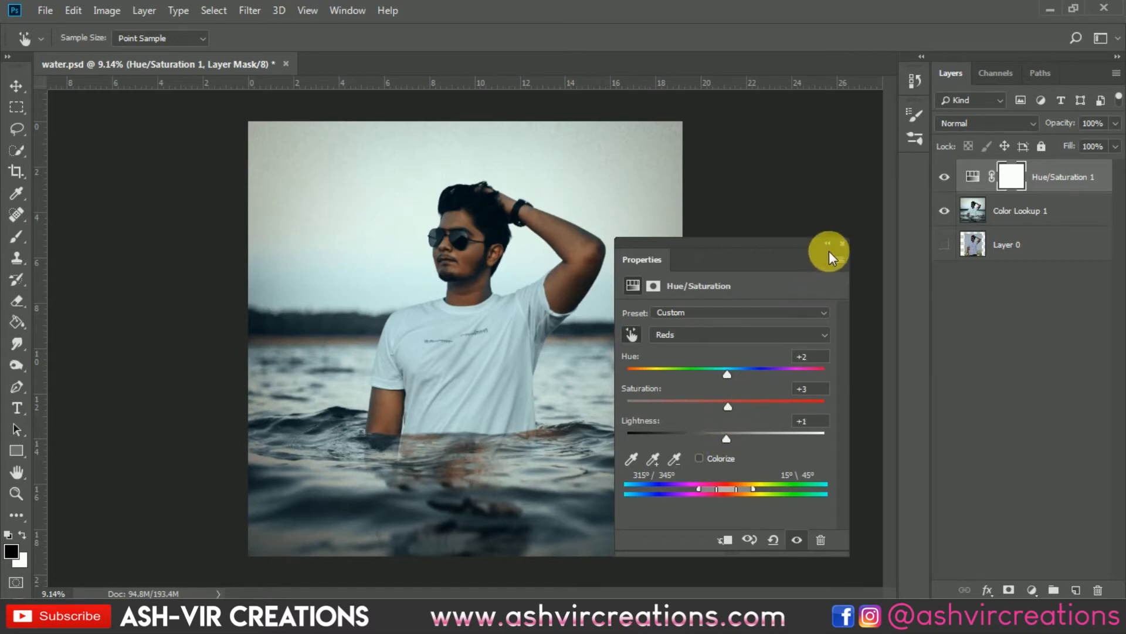
{"action": "left_click", "coordinate": [841, 244]}
Compare the image with the Hue/Saturation layer hidden and shown
{"action": "left_click", "coordinate": [955, 176]}
{"action": "left_click", "coordinate": [955, 177]}
{"action": "left_click", "coordinate": [948, 175]}
{"action": "left_click", "coordinate": [948, 175]}
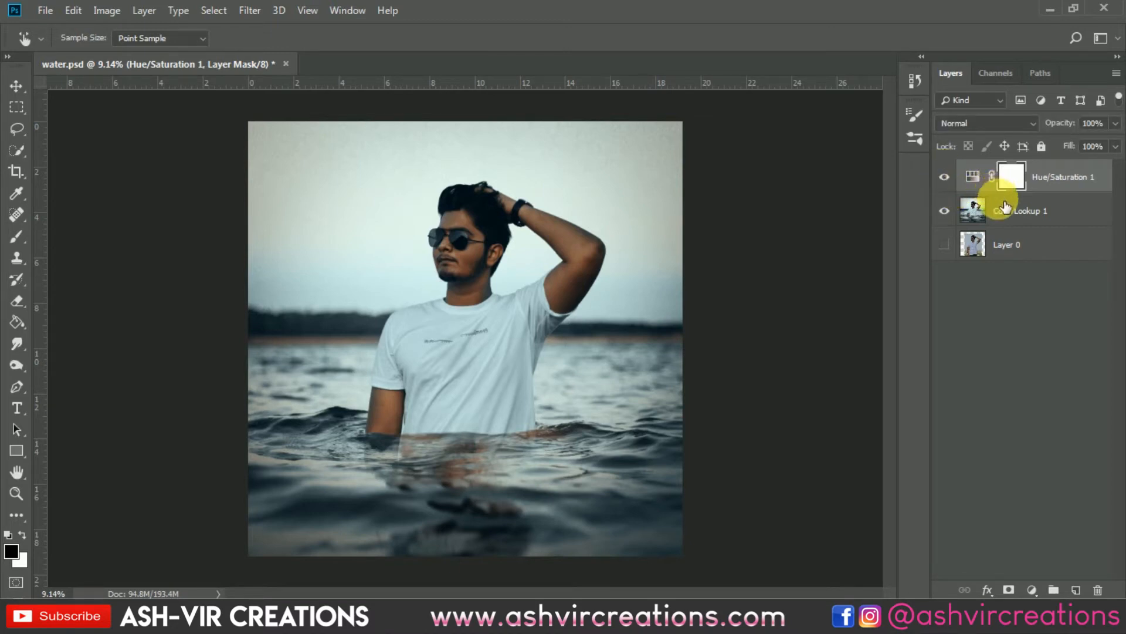
Set the Reds hue to +4 in the Hue/Saturation adjustment and compare the image with the layer off and on
{"action": "double_click", "coordinate": [974, 174]}
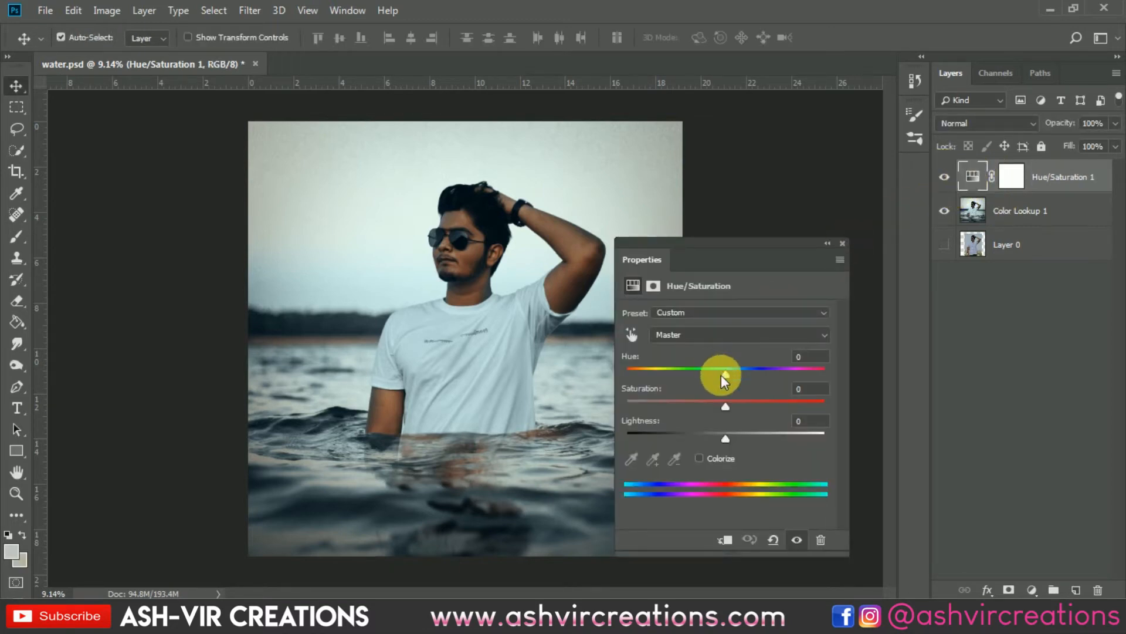
{"action": "left_click", "coordinate": [717, 332]}
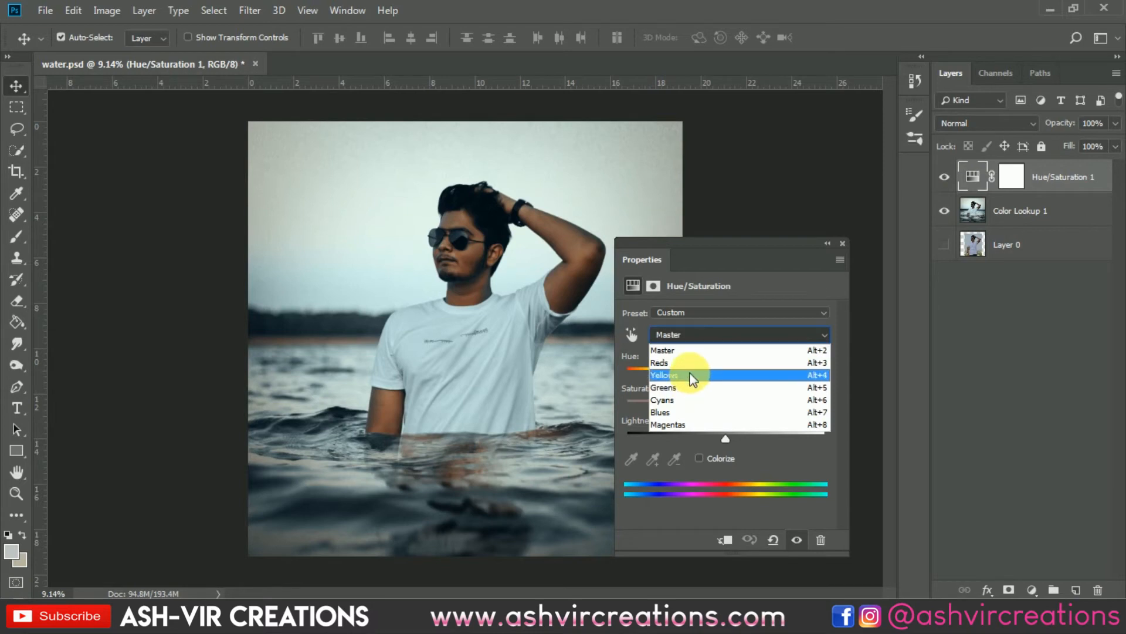
{"action": "left_click", "coordinate": [691, 363]}
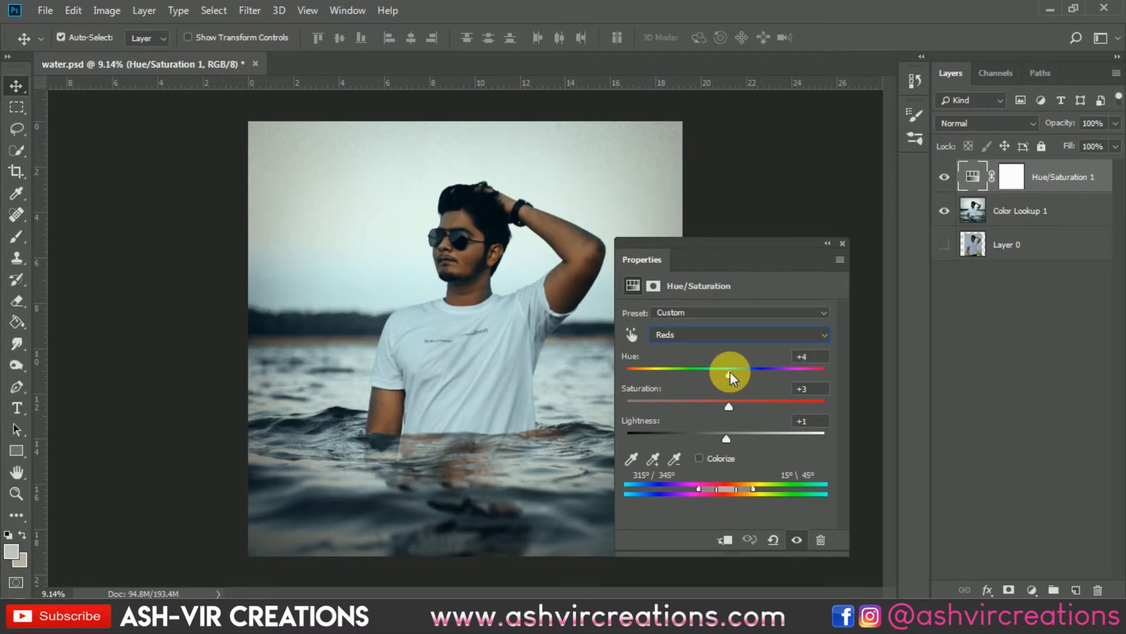
{"action": "left_click", "coordinate": [841, 243]}
{"action": "left_click", "coordinate": [945, 177]}
{"action": "left_click", "coordinate": [944, 176]}
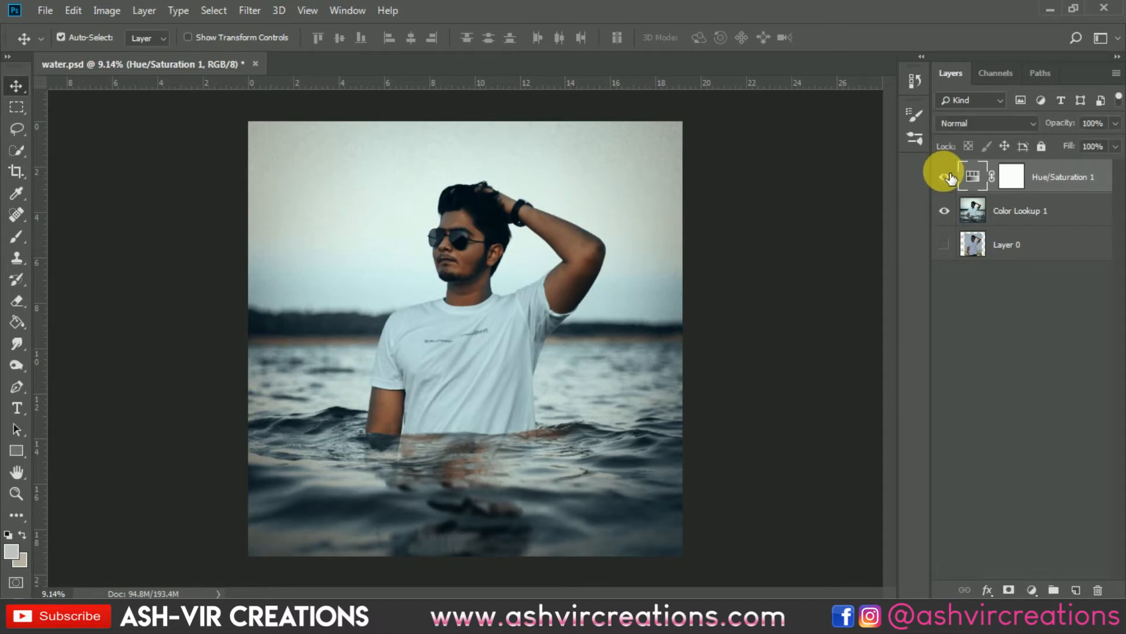
Merge the Hue/Saturation 1 layer with the Color Lookup 1 layer
{"action": "left_click", "coordinate": [1025, 211], "text": "shift"}
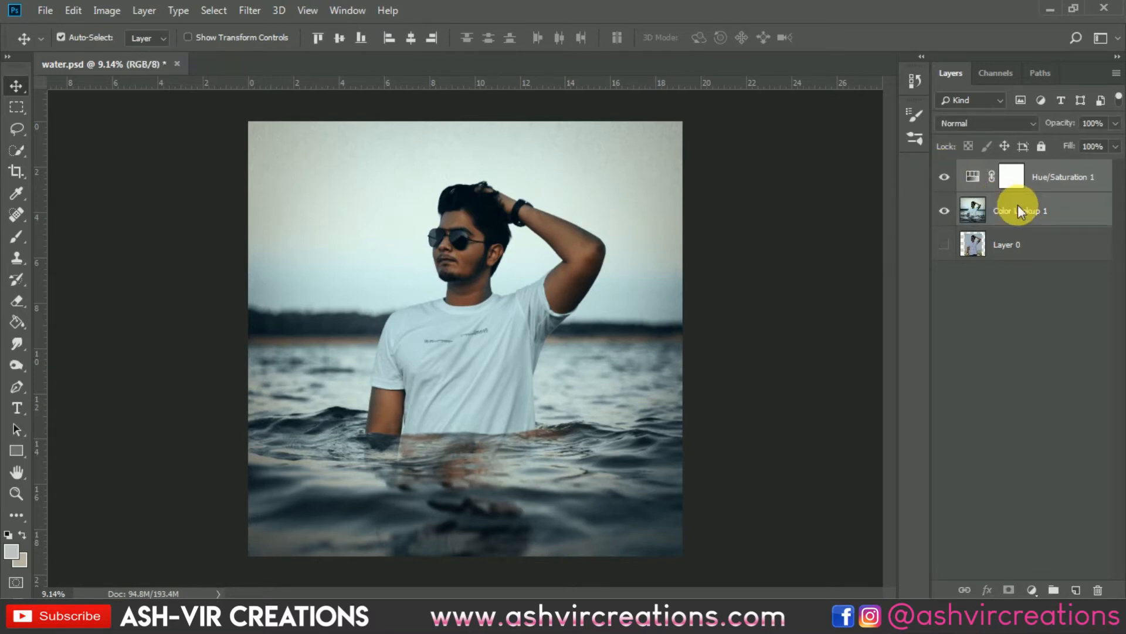
{"action": "right_click", "coordinate": [1019, 205]}
{"action": "left_click", "coordinate": [845, 460]}
Show the original photo on Layer 0 and compare it with the finished sea composite by toggling the merged layer
{"action": "scroll", "coordinate": [583, 321], "scroll_direction": "down", "scroll_amount": 2}
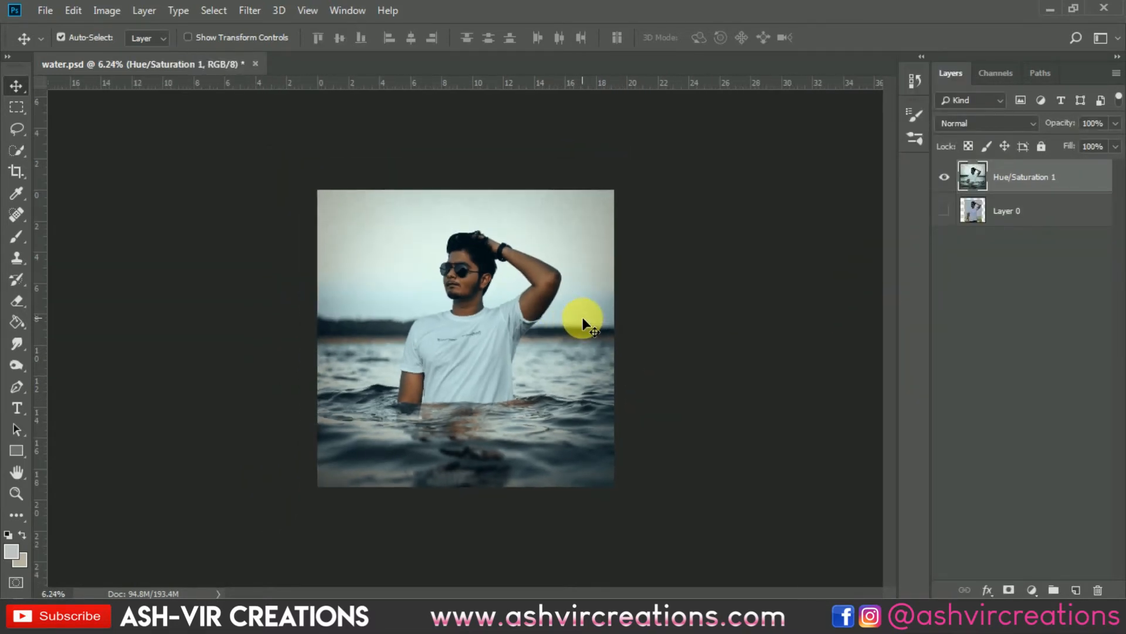
{"action": "scroll", "coordinate": [573, 371], "scroll_direction": "up", "scroll_amount": 1}
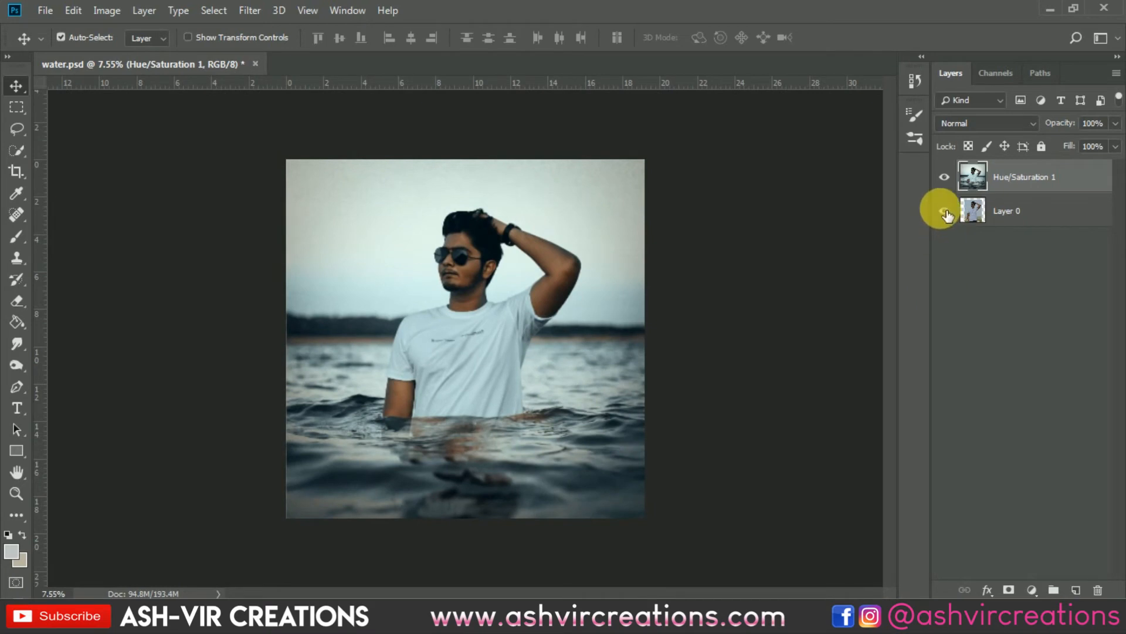
{"action": "left_click", "coordinate": [944, 177]}
{"action": "scroll", "coordinate": [701, 285], "scroll_direction": "up", "scroll_amount": 1}
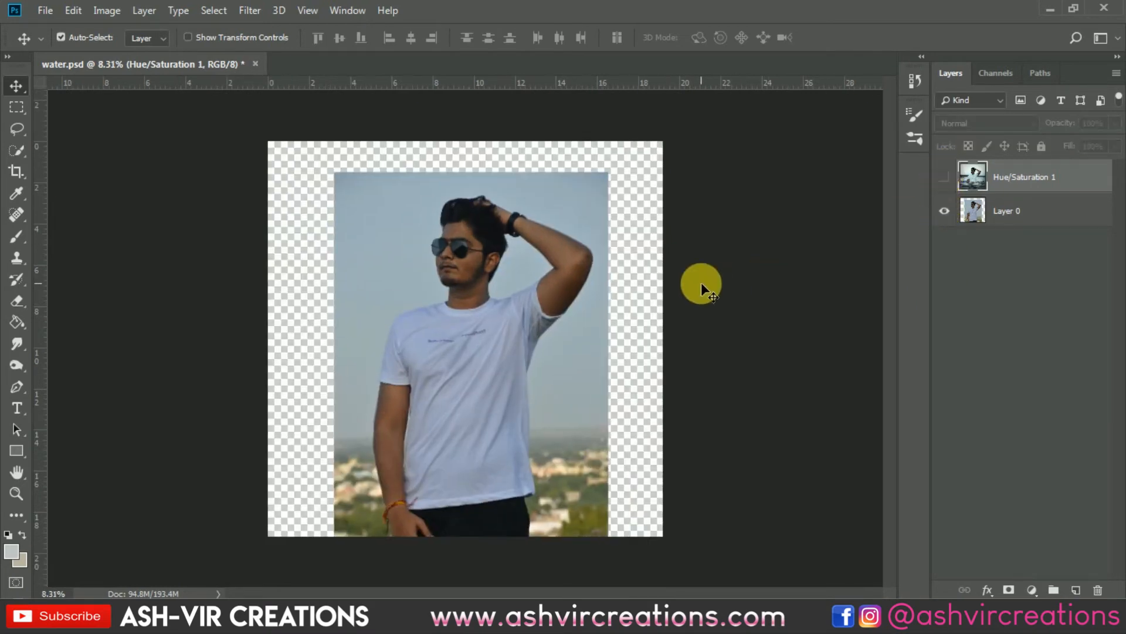
{"action": "left_click", "coordinate": [944, 176]}
{"action": "scroll", "coordinate": [403, 289], "scroll_direction": "up", "scroll_amount": 2}
{"action": "scroll", "coordinate": [594, 278], "scroll_direction": "down", "scroll_amount": 1}
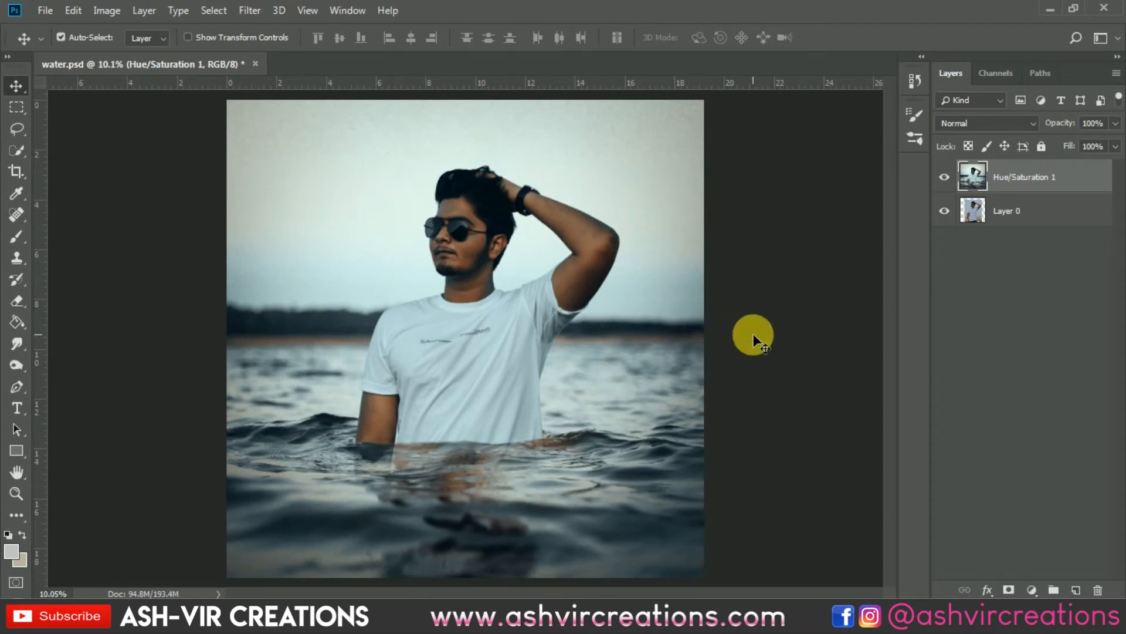
{"action": "scroll", "coordinate": [752, 333], "scroll_direction": "down", "scroll_amount": 2}
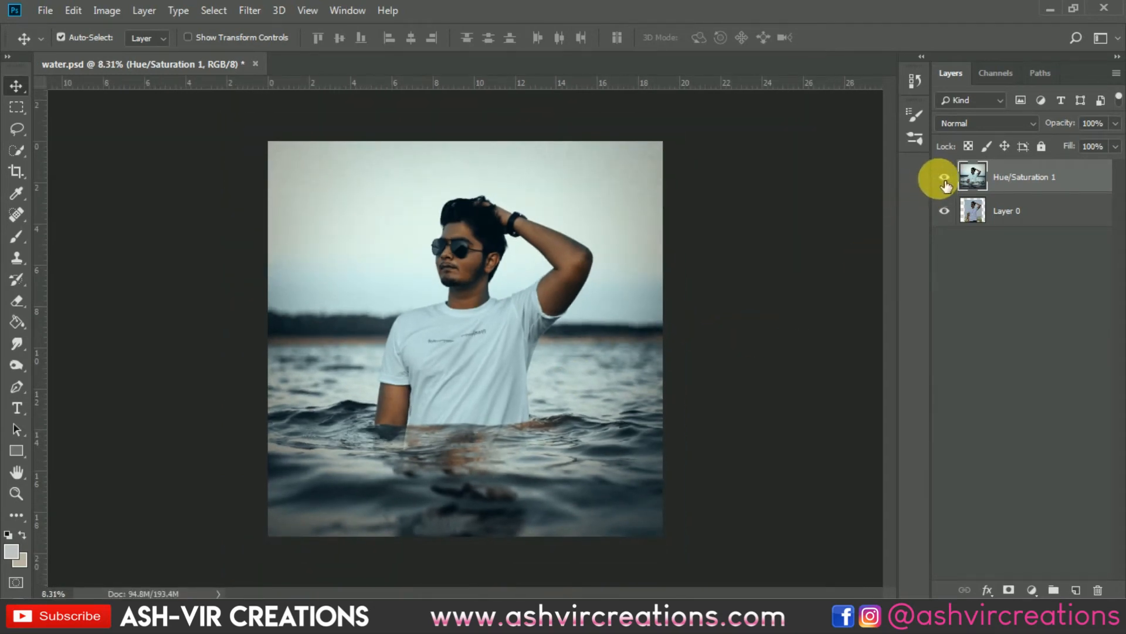
Examine the man's upper body and the waterline of the finished composite up close
{"action": "scroll", "coordinate": [664, 298], "scroll_direction": "up", "scroll_amount": 1}
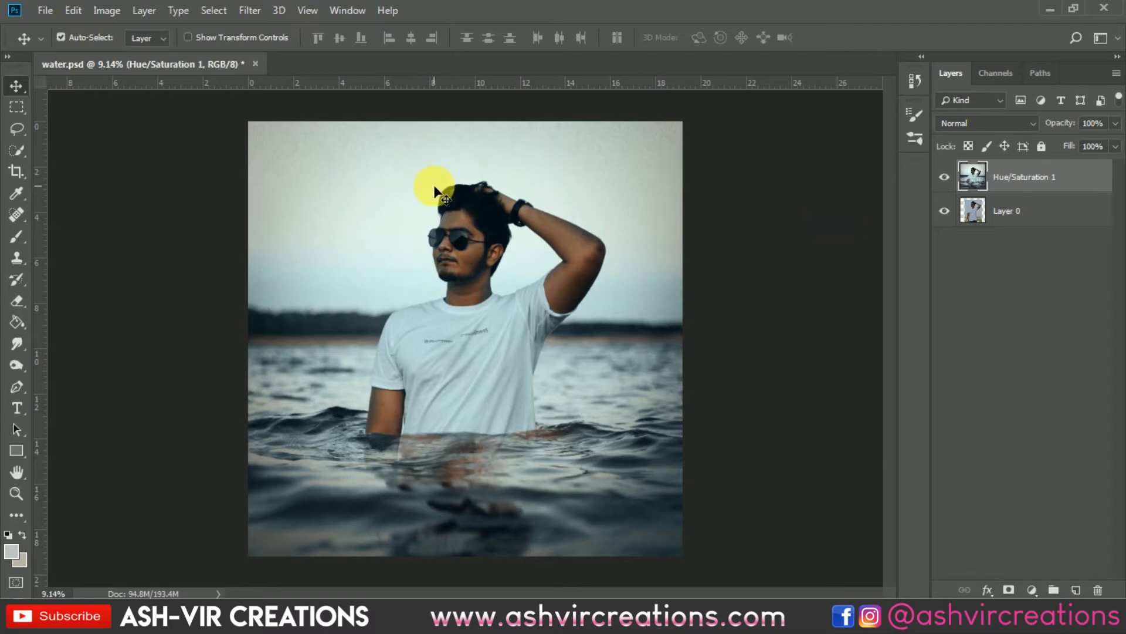
{"action": "scroll", "coordinate": [437, 191], "scroll_direction": "up", "scroll_amount": 2}
{"action": "scroll", "coordinate": [373, 322], "scroll_direction": "up", "scroll_amount": 3}
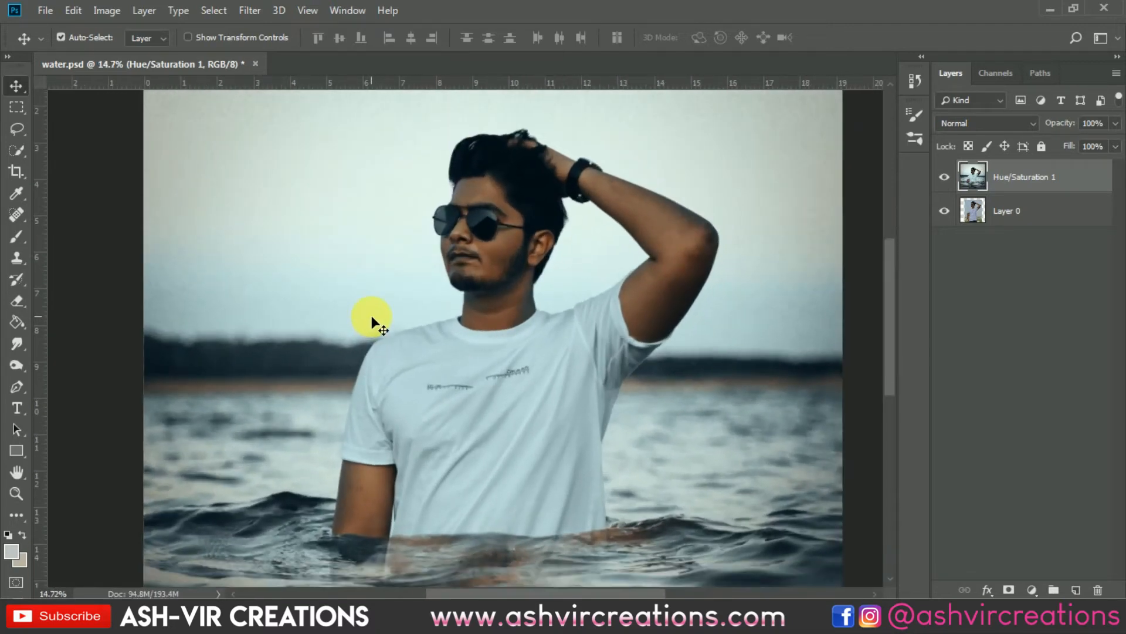
{"action": "right_click", "coordinate": [884, 382]}
{"action": "left_click", "coordinate": [895, 388]}
{"action": "left_click_drag", "start_coordinate": [885, 374], "coordinate": [886, 378]}
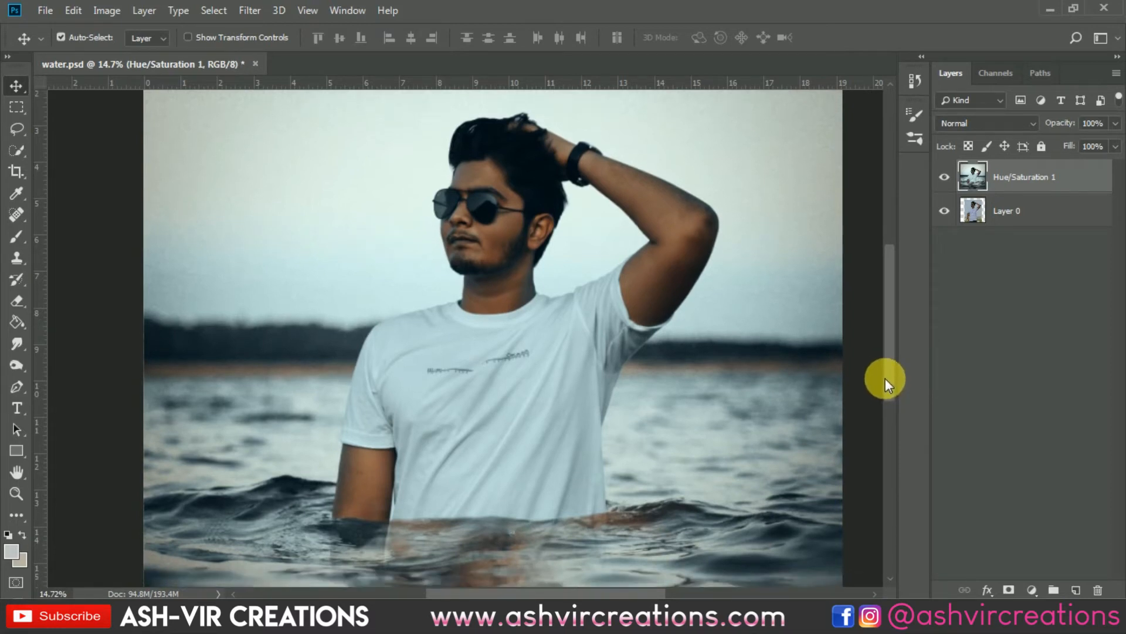